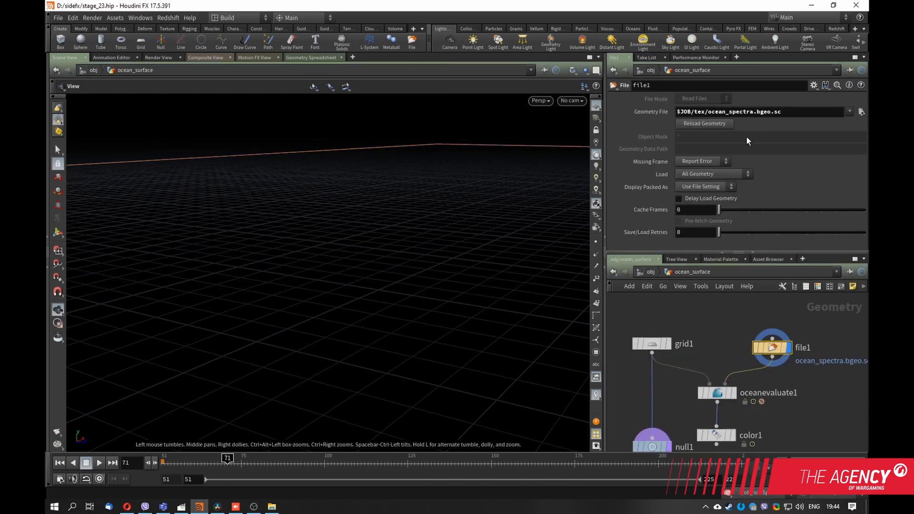
- Display the oceanevaluate1 result in the ocean_surface network, and switch the display to the blue color1 node
middle_click(753, 329)
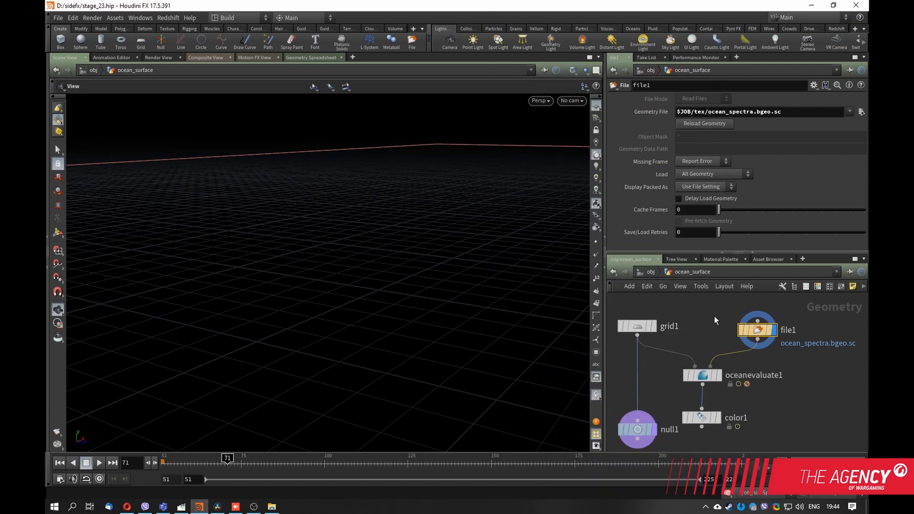
middle_drag(710, 336, 732, 320)
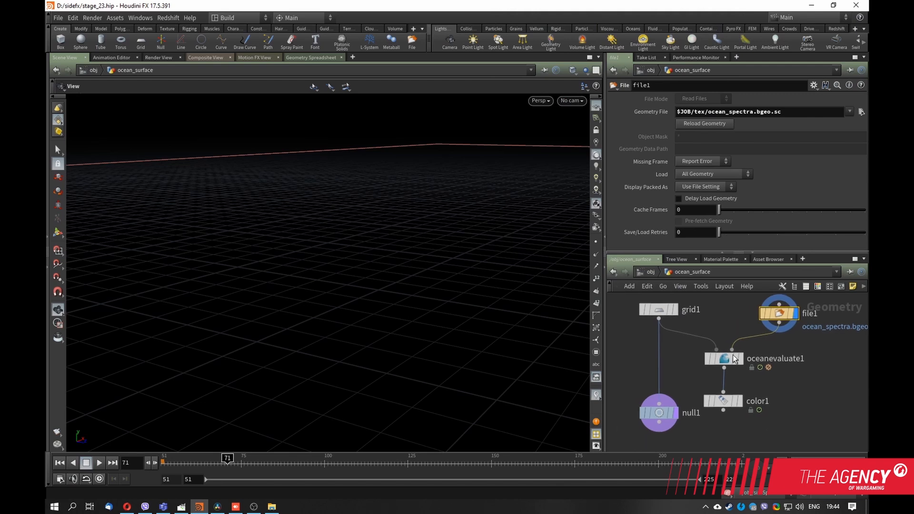
click(740, 358)
click(726, 358)
middle_drag(661, 301, 712, 302)
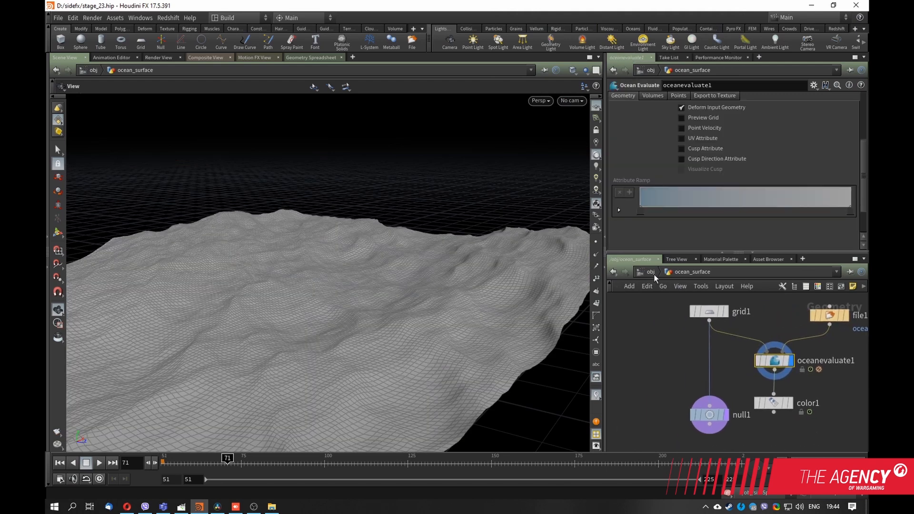
click(789, 403)
click(774, 403)
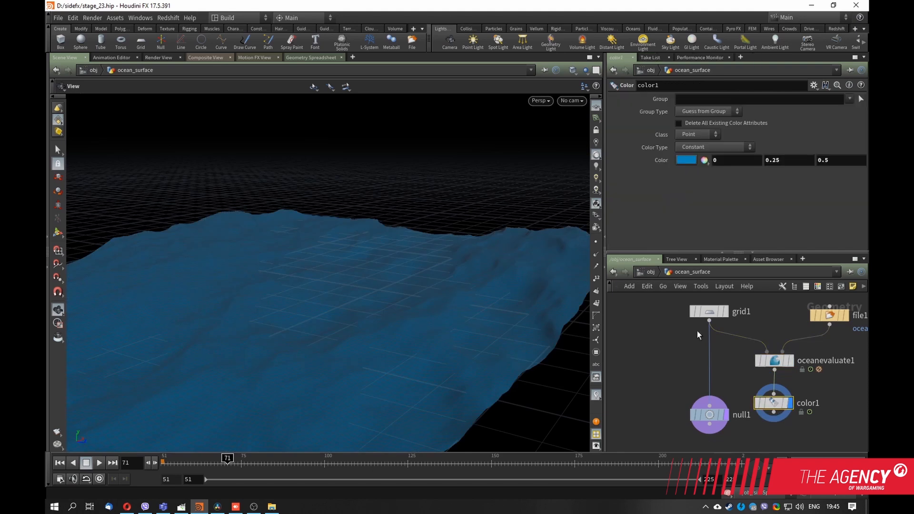
- Check the sailors_crowd network, return to scene level and view the crowd on the ocean surface at frame 64
click(646, 270)
double_click(633, 357)
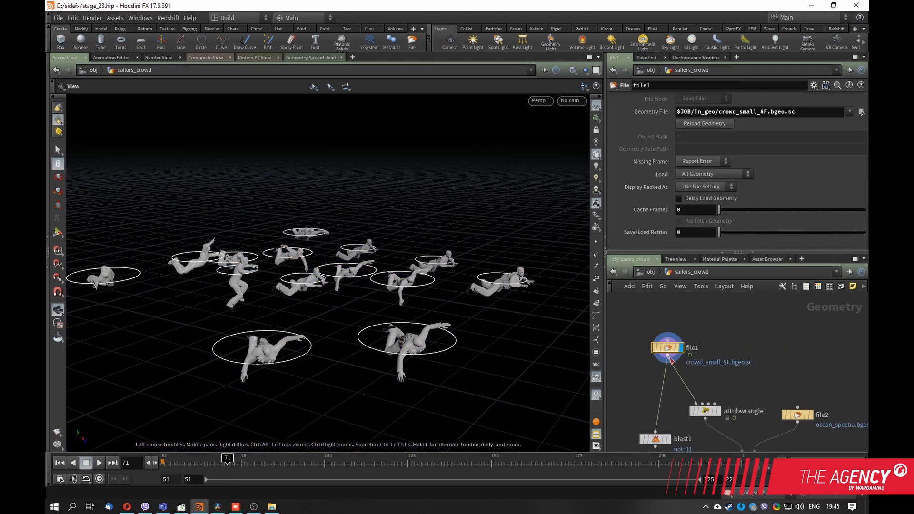
click(648, 272)
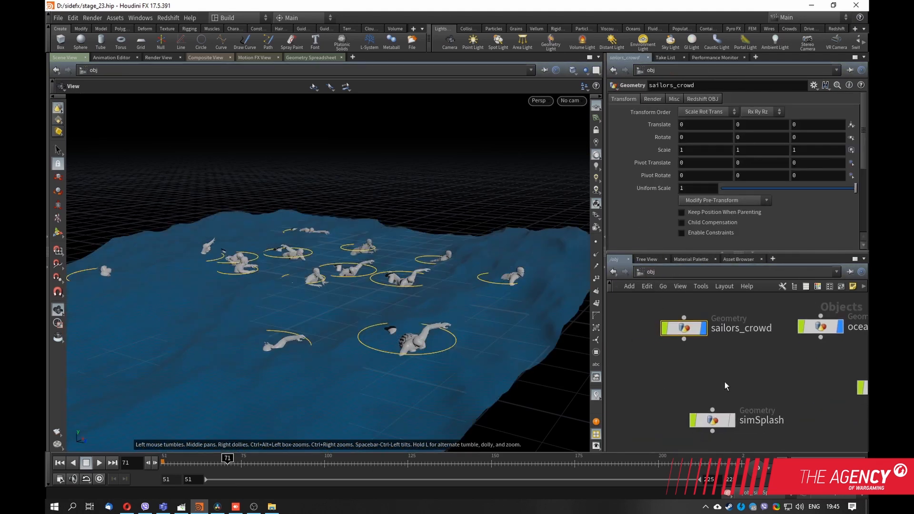
drag(309, 294, 485, 304)
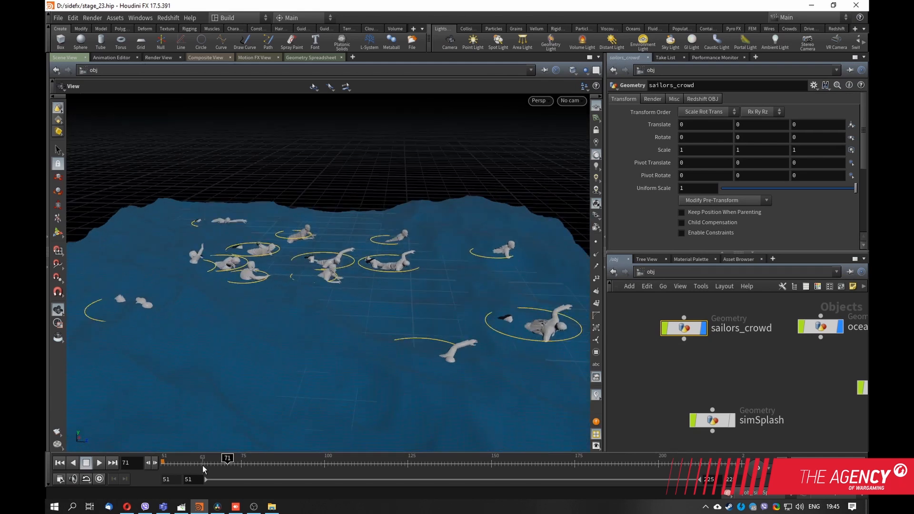
click(203, 466)
drag(440, 311, 372, 301)
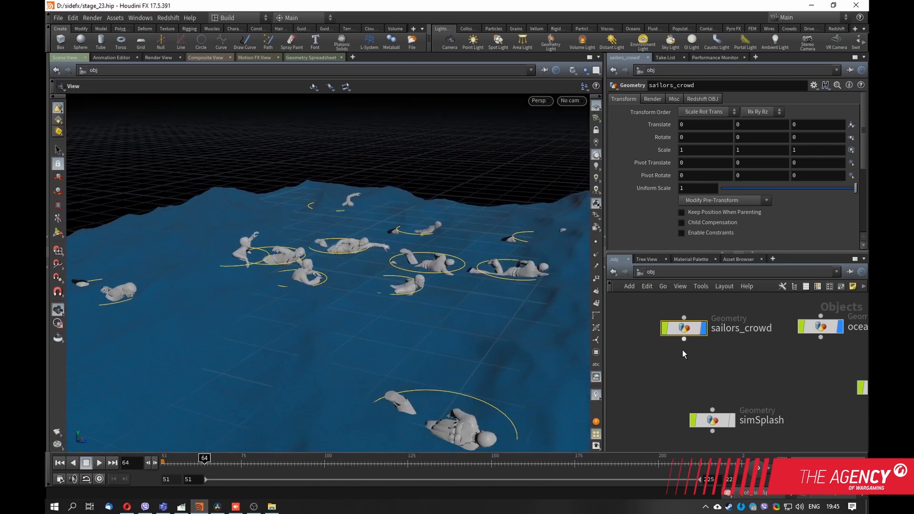
- Display attribwrangle1 inside sailors_crowd and inspect its VEX expression and the resulting crowd
double_click(684, 328)
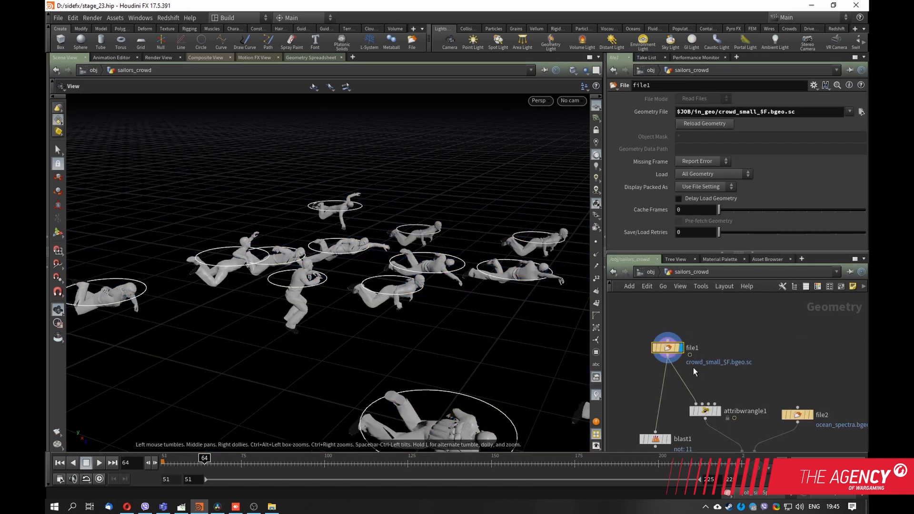
drag(689, 371, 688, 355)
click(699, 355)
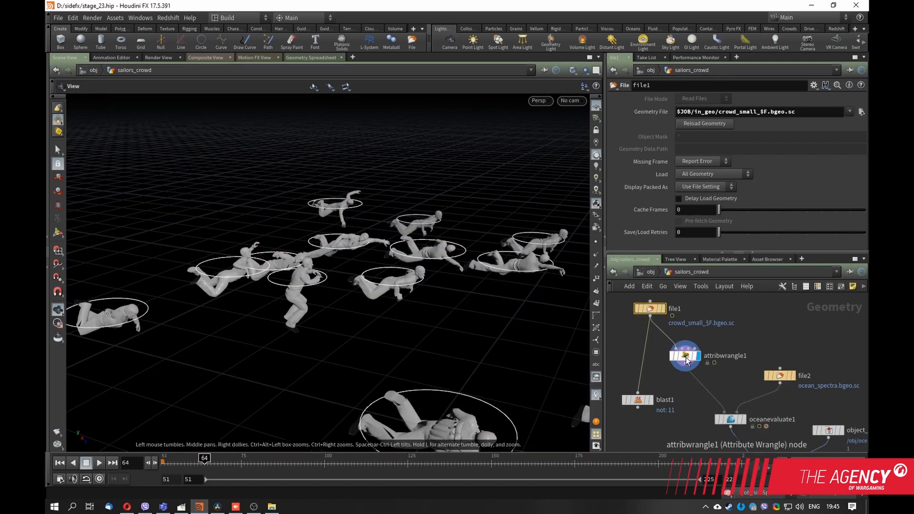
drag(467, 314, 376, 293)
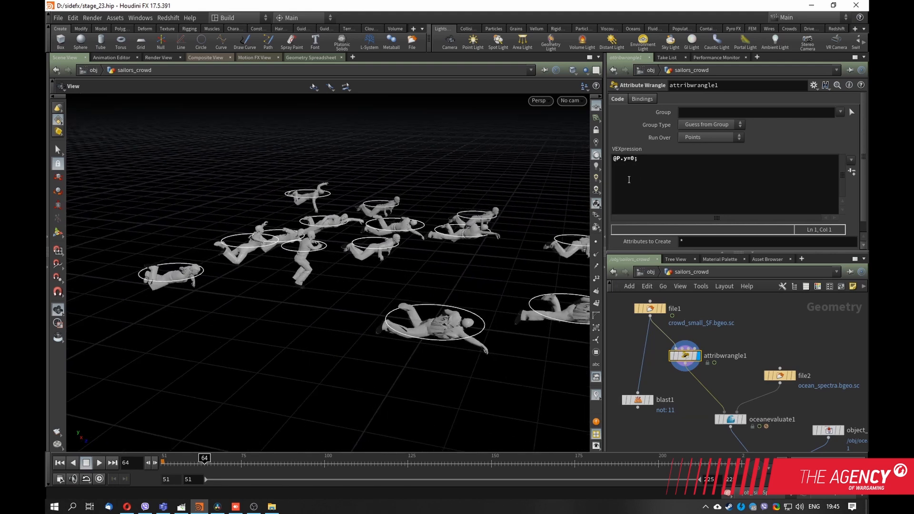
- Display oceanevaluate1 in the crowd network, and inspect its settings and the file2 ocean spectra node feeding it
middle_drag(731, 373, 713, 354)
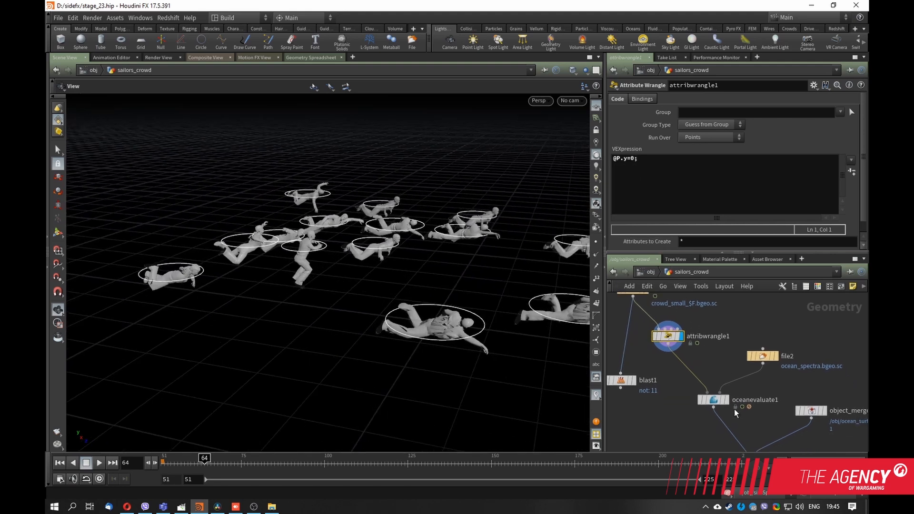
click(725, 401)
middle_drag(725, 401, 687, 380)
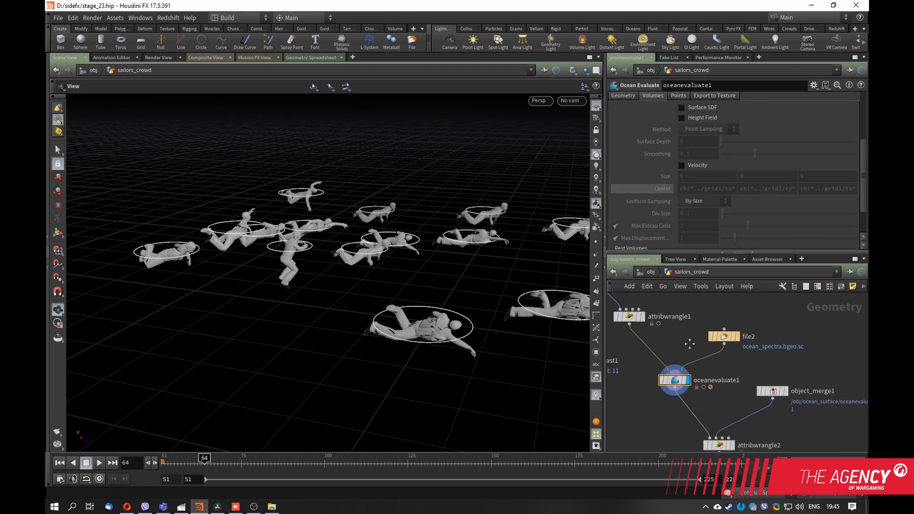
click(721, 339)
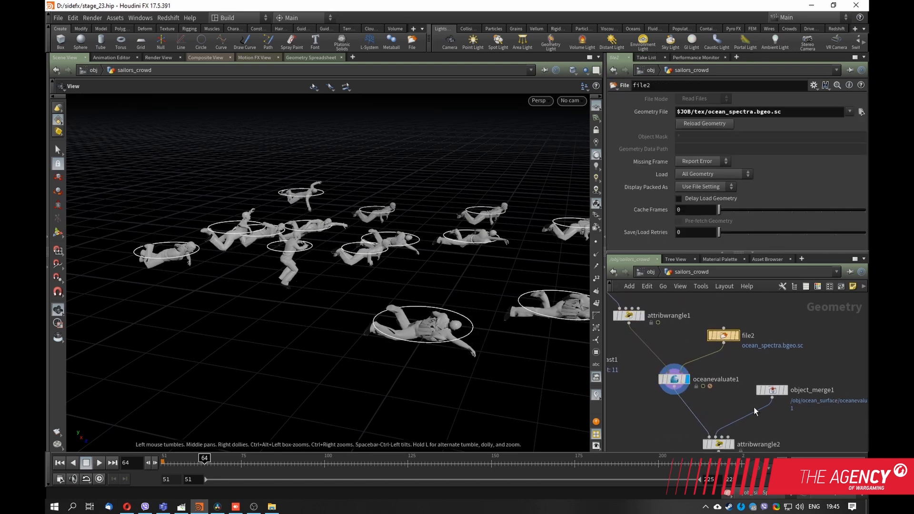
middle_drag(686, 344, 750, 357)
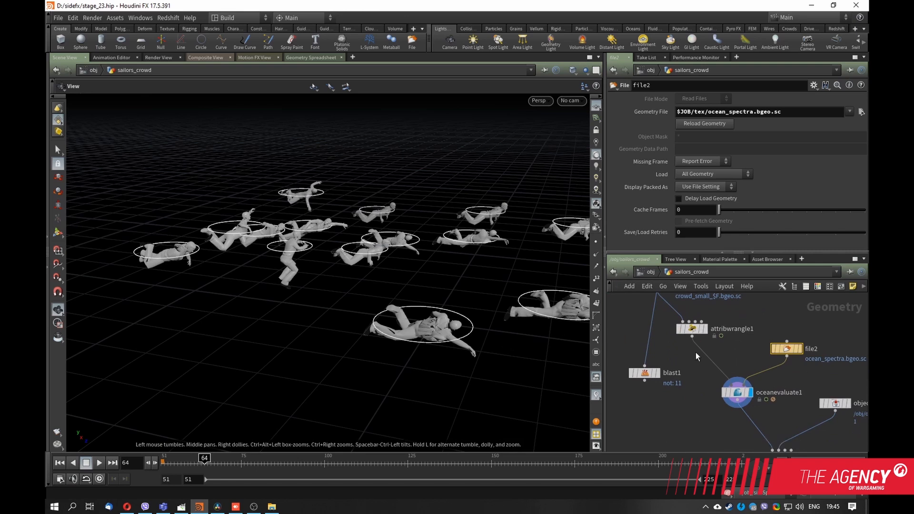
middle_drag(674, 300, 662, 330)
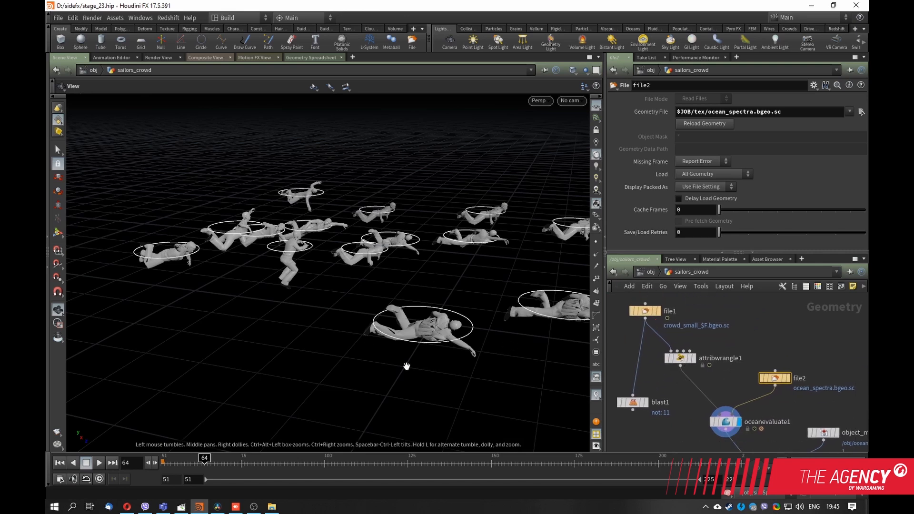
middle_drag(673, 396, 643, 355)
click(677, 372)
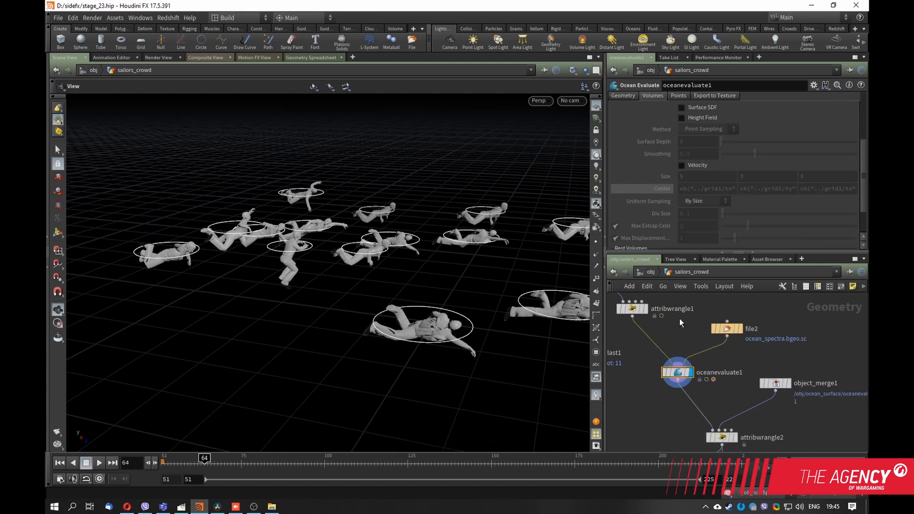
- Return to scene level, select the ocean_surface object and examine how the swimmers sit against the wave surface
click(648, 271)
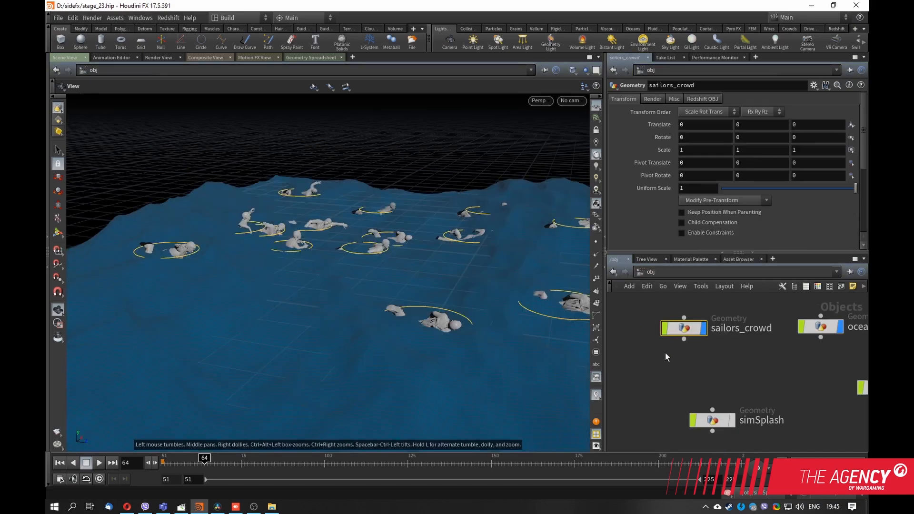
click(803, 336)
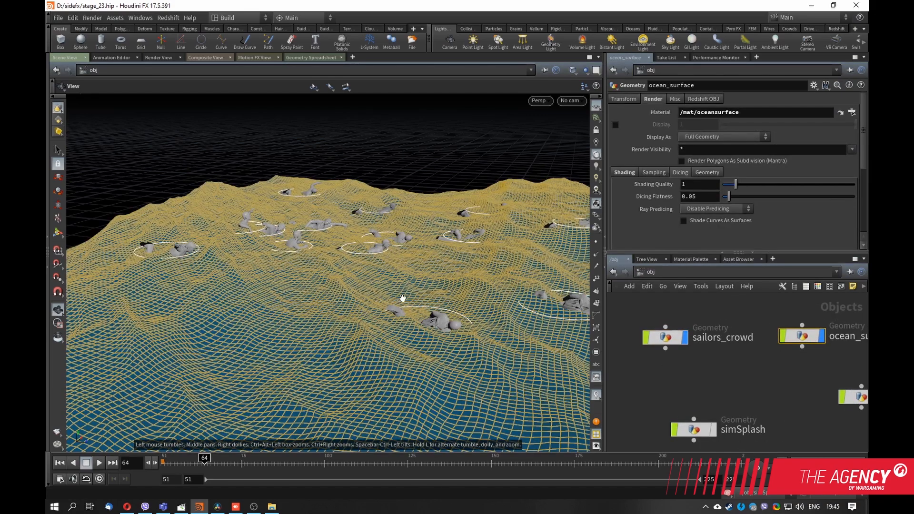
drag(418, 294, 312, 279)
right_drag(312, 279, 441, 279)
drag(281, 283, 301, 289)
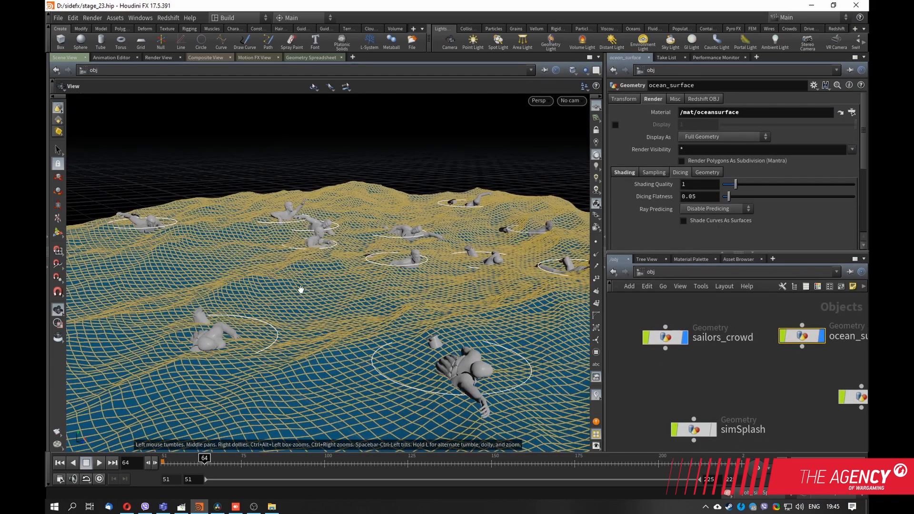
middle_drag(301, 289, 360, 259)
right_drag(384, 251, 299, 263)
drag(300, 263, 394, 277)
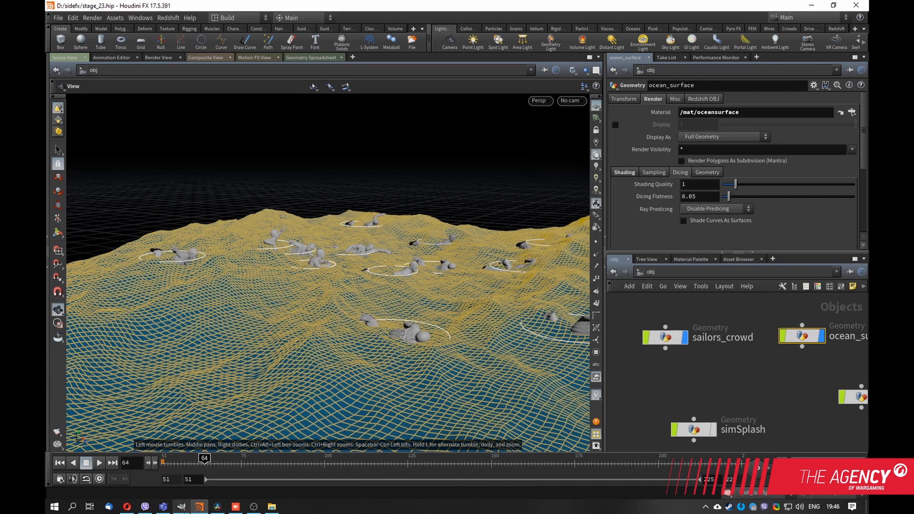
- Switch to GIMP and create a new blank image of 1920 × 1080 pixels
click(181, 507)
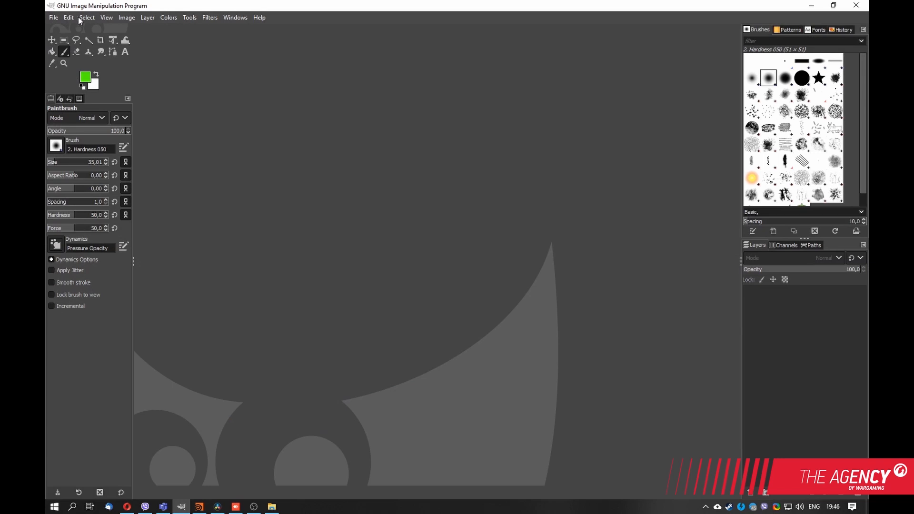
click(53, 17)
click(62, 30)
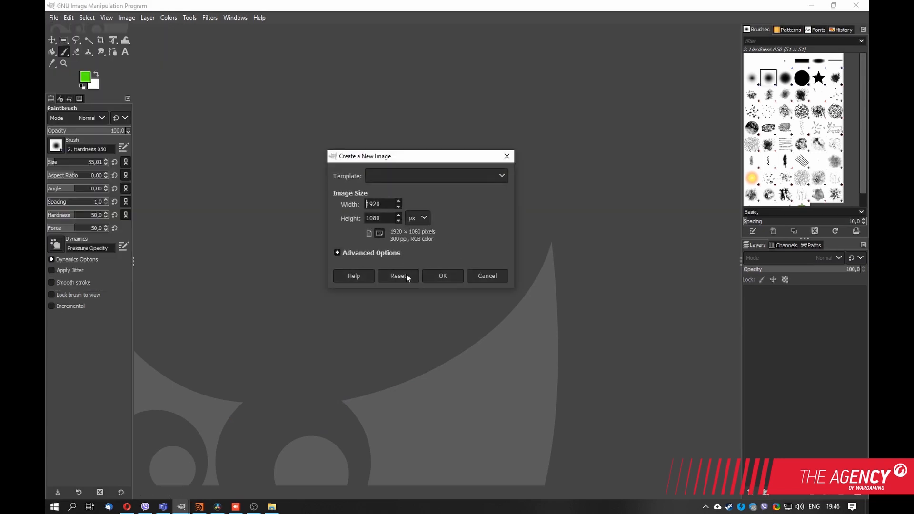
click(443, 275)
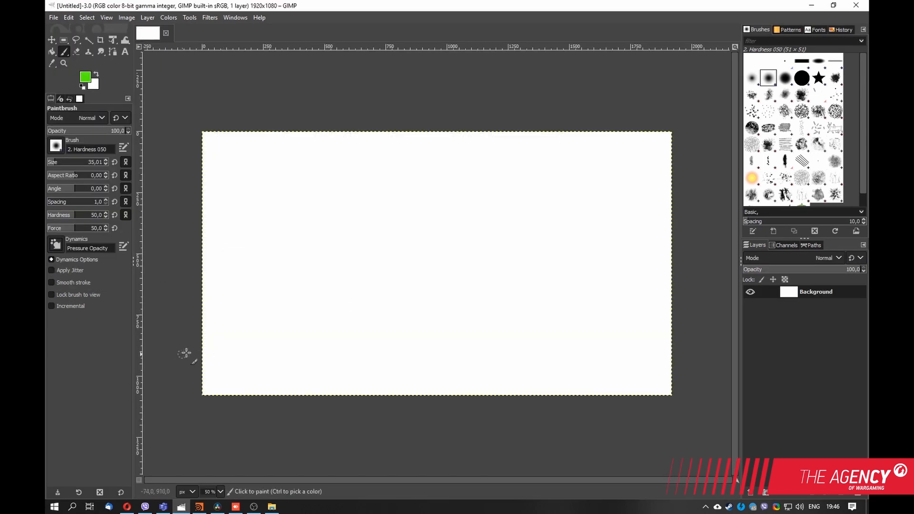
- Paint a green wave profile with a sharp crest across the canvas and a horizontal stick-figure swimmer on its peak
mouse_move(205, 350)
mouse_down()
mouse_move(411, 206)
mouse_move(435, 301)
mouse_move(671, 356)
mouse_up()
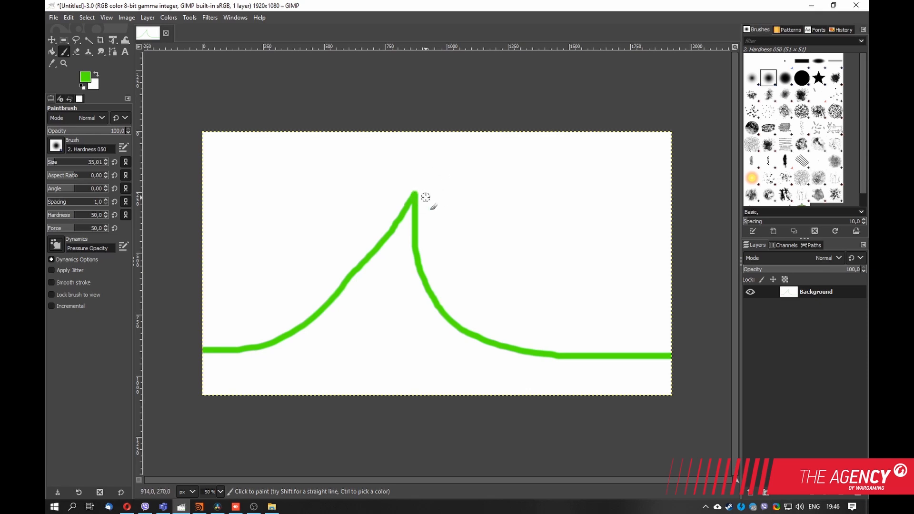
drag(412, 191, 418, 192)
mouse_move(357, 194)
mouse_down()
mouse_move(460, 196)
mouse_move(453, 160)
mouse_up()
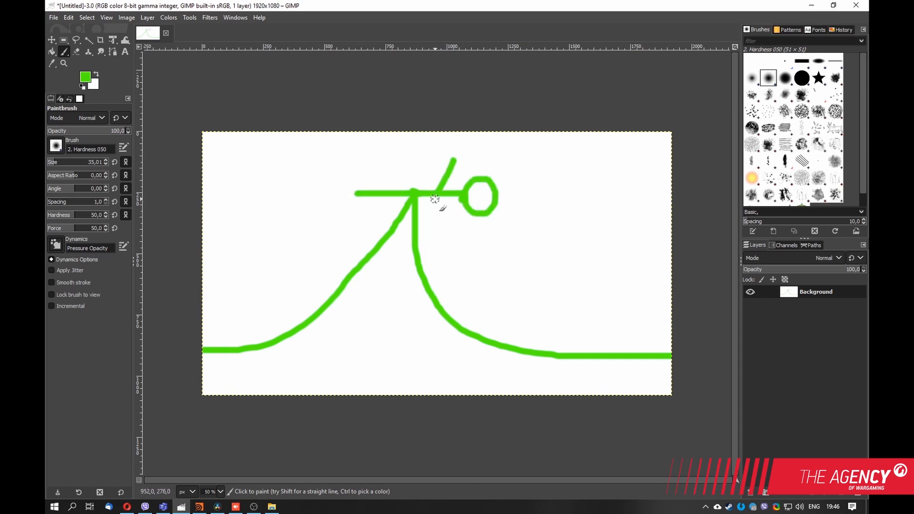
drag(434, 197, 456, 234)
mouse_move(362, 194)
mouse_down()
mouse_move(320, 181)
mouse_move(329, 225)
mouse_up()
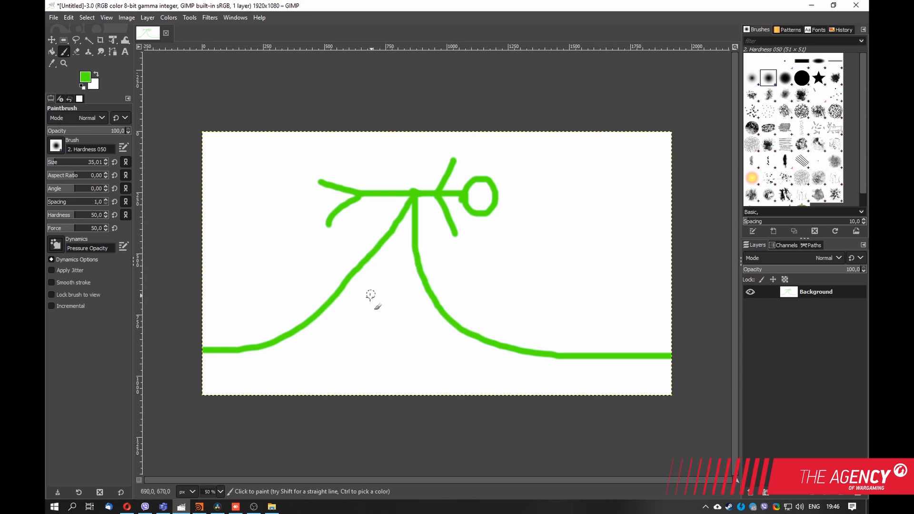
- Paint small green dots at intervals down both slopes of the wave profile
click(378, 235)
click(356, 257)
click(336, 284)
click(318, 304)
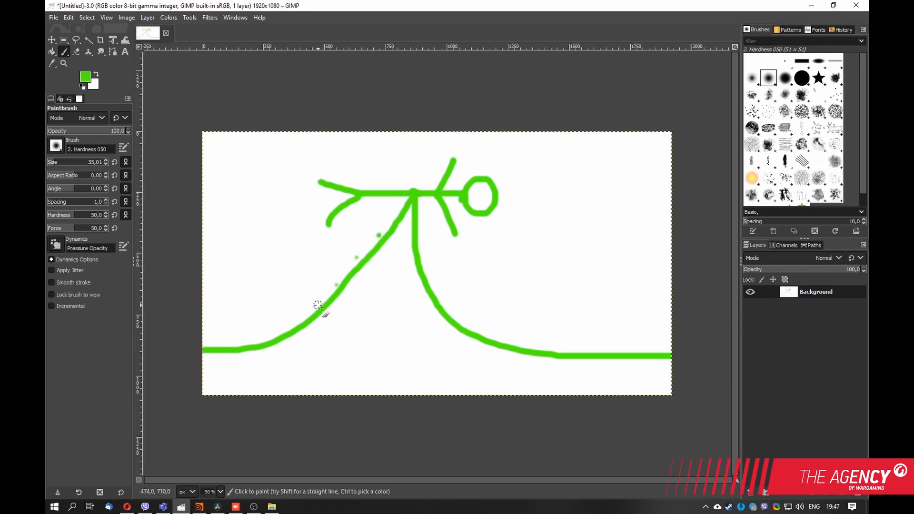
click(291, 326)
click(420, 238)
click(425, 266)
click(438, 290)
click(448, 313)
click(471, 328)
- Paint a second, larger horizontal stick-figure swimmer crossing the wave about halfway up its slopes
click(385, 301)
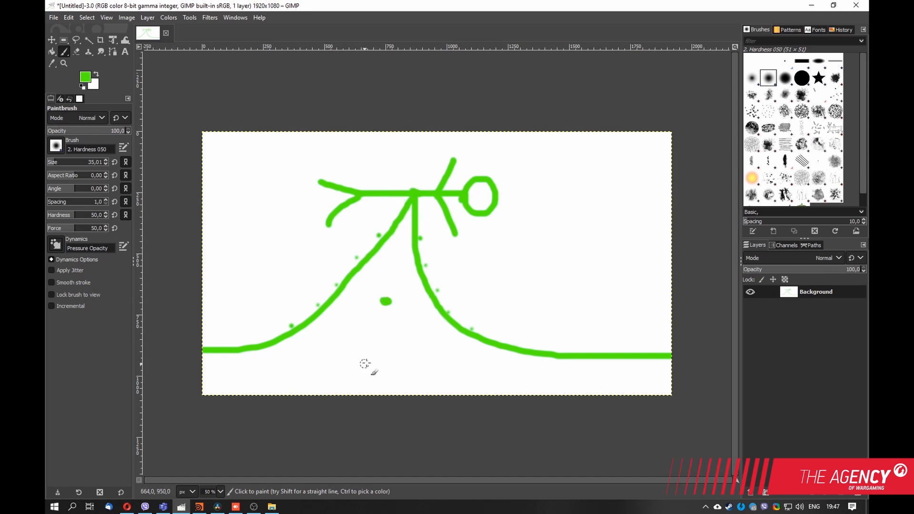
mouse_move(307, 300)
mouse_down()
mouse_move(440, 295)
mouse_move(504, 317)
mouse_move(454, 261)
mouse_up()
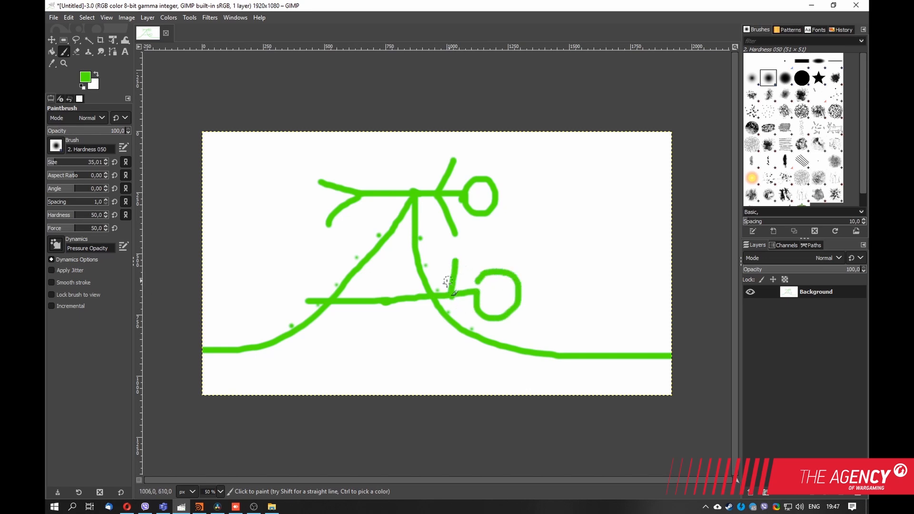
drag(450, 297, 465, 321)
drag(305, 301, 249, 278)
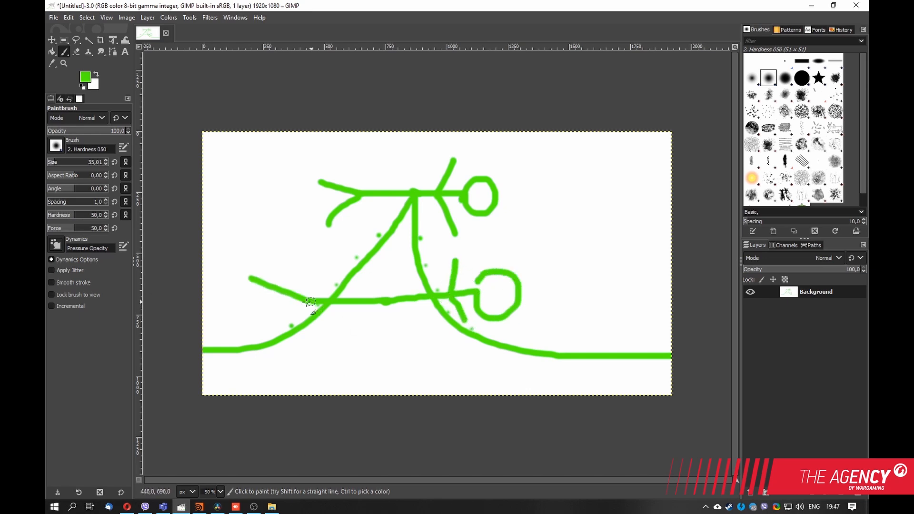
drag(308, 300, 248, 319)
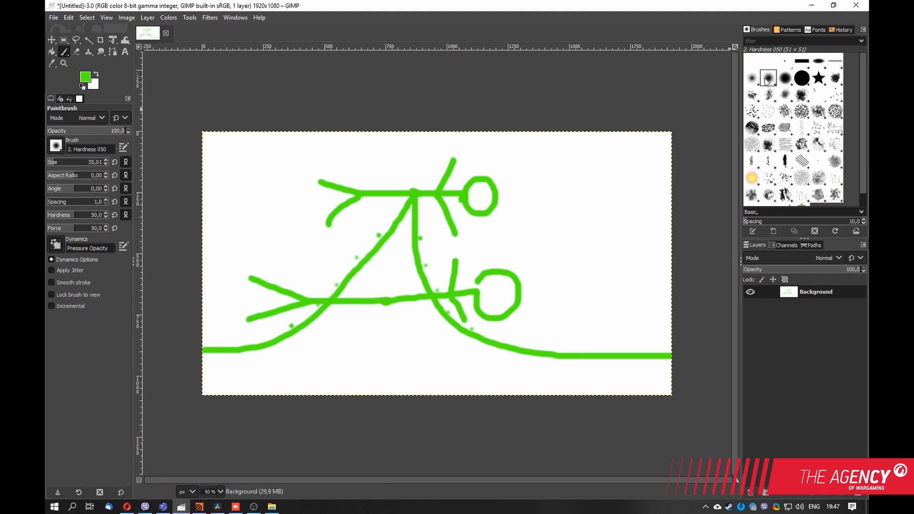
- Switch back to Houdini, open the sailors_crowd network and inspect the object_merge1 settings
click(810, 6)
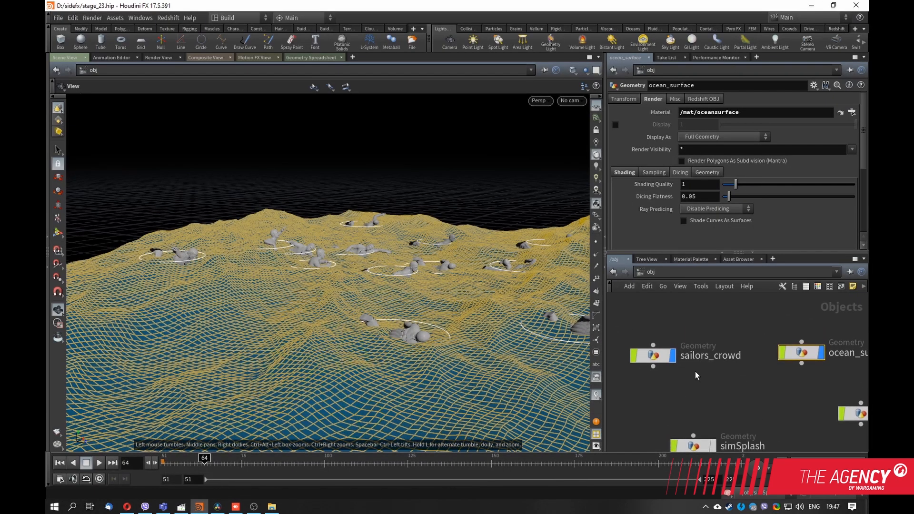
double_click(678, 352)
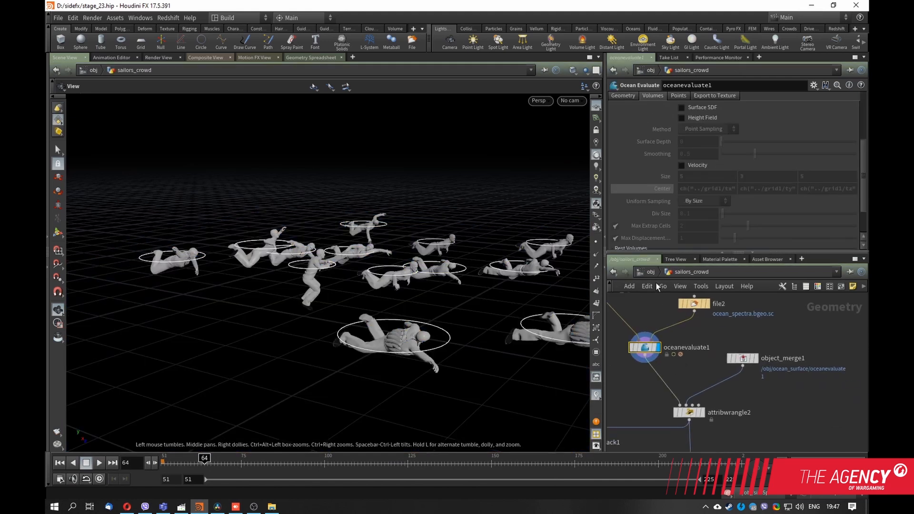
click(742, 357)
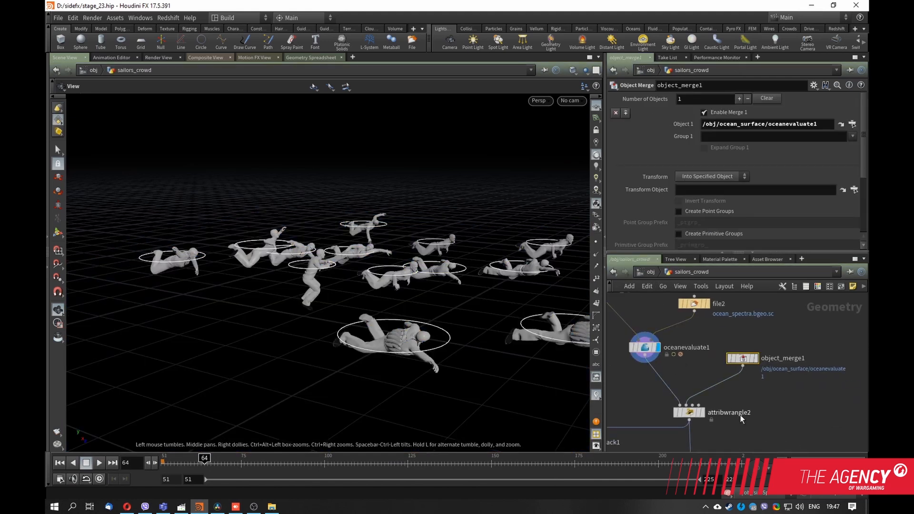
- Look into the ocean_surface network for the evaluated ocean geometry and return to the sailors_crowd network
click(644, 272)
middle_drag(785, 386, 744, 388)
double_click(783, 348)
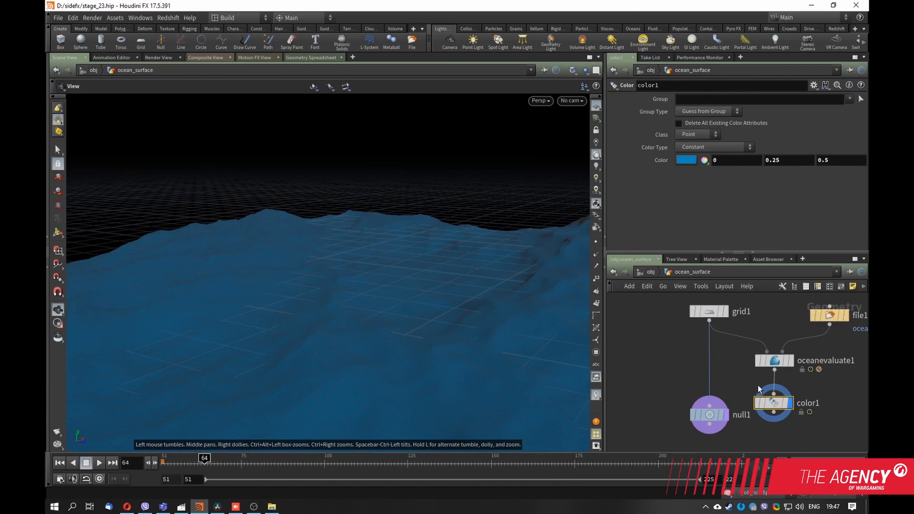
click(649, 273)
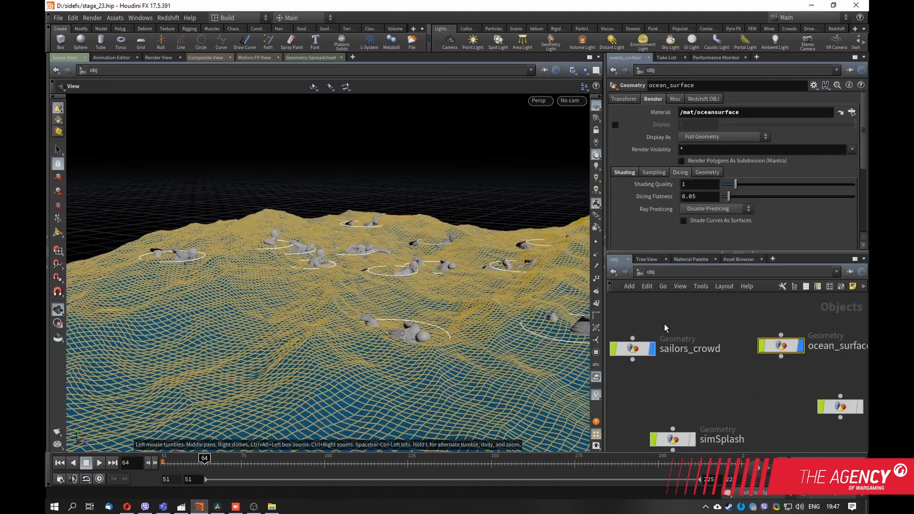
double_click(633, 348)
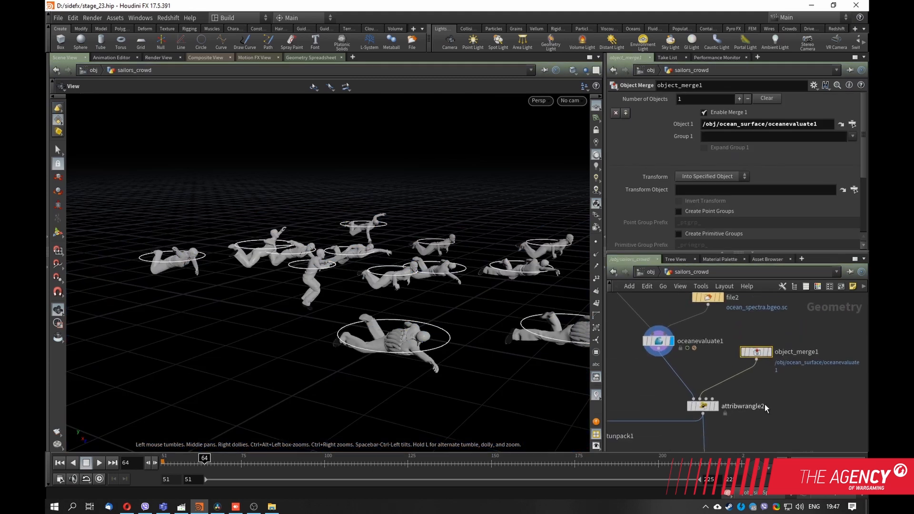
- Preview the ocean surface brought in by object_merge1 and check attribwrangle2 and its oceanevaluate1 input
click(767, 352)
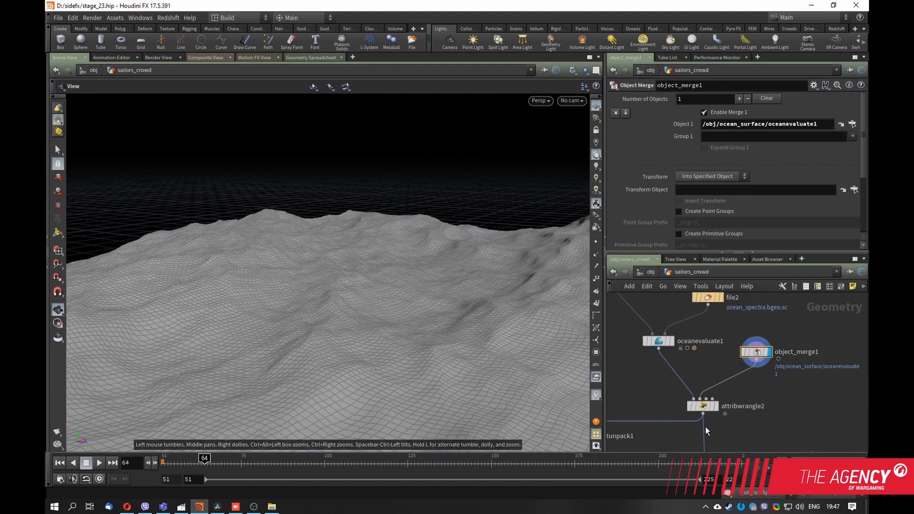
click(699, 406)
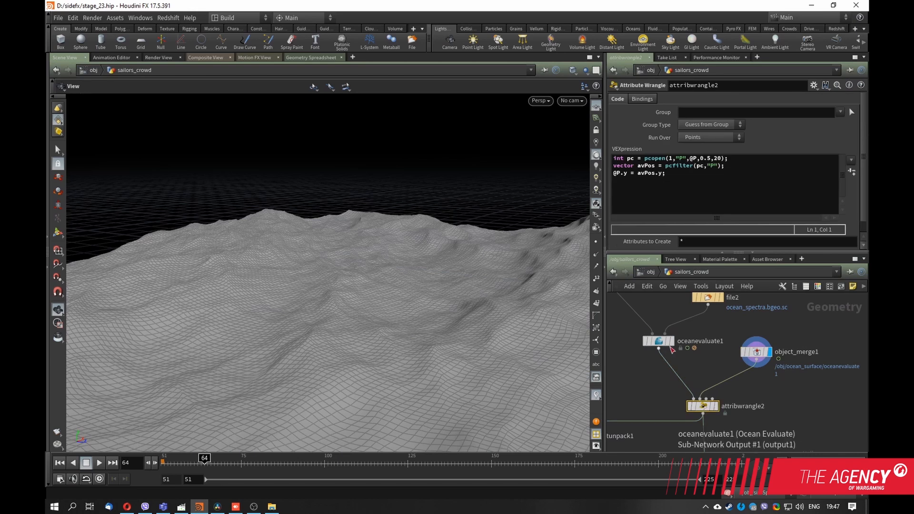
click(671, 343)
click(667, 343)
- Display attribwrangle2's result, bring up its VEX code and center the node below its two inputs
click(716, 407)
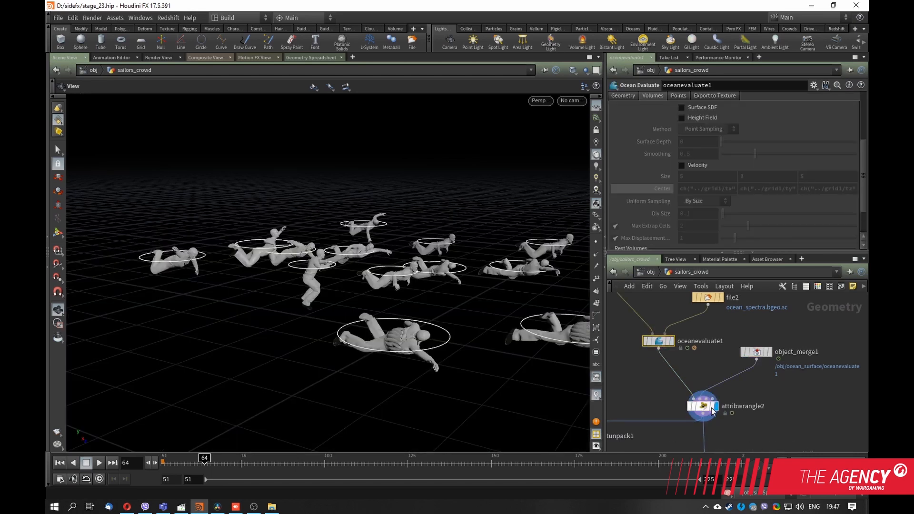
click(704, 407)
middle_drag(787, 406, 792, 391)
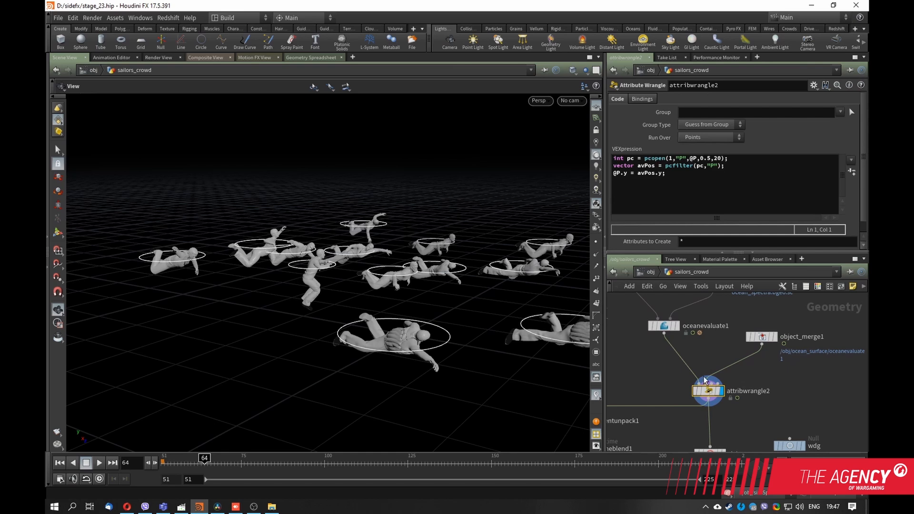
drag(704, 379, 701, 370)
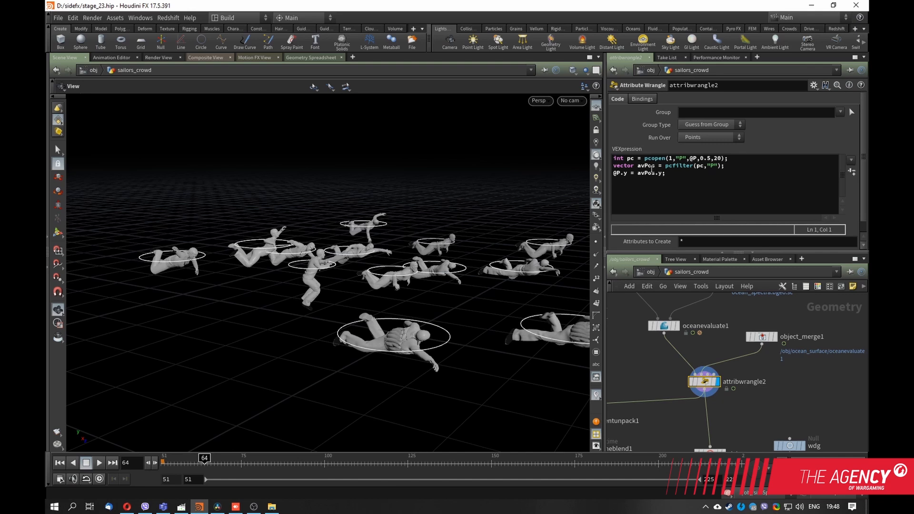
- Toggle the bypass of attribwrangle2 on and off to compare the swimmers' heights, leaving the node active
middle_drag(661, 377, 718, 347)
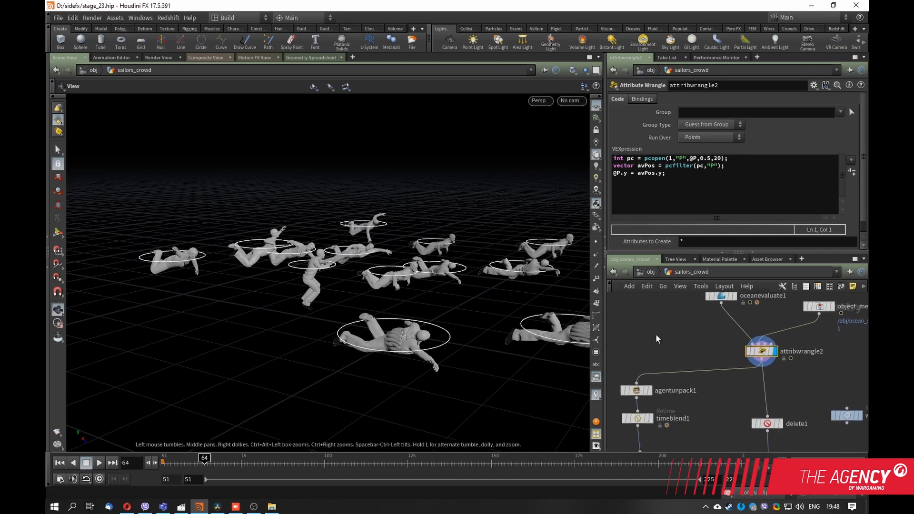
mouse_move(655, 337)
middle_down()
mouse_move(637, 383)
mouse_move(668, 337)
middle_up()
middle_drag(698, 415, 685, 399)
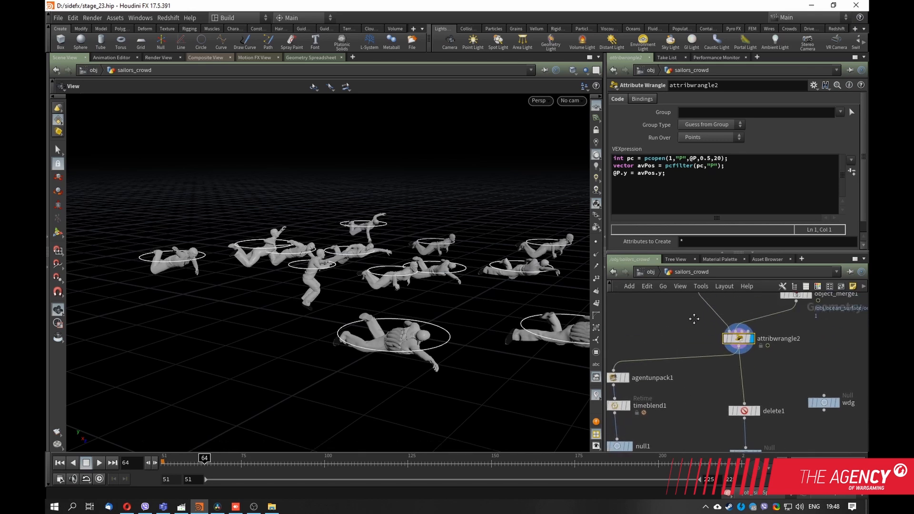
middle_drag(694, 319, 688, 332)
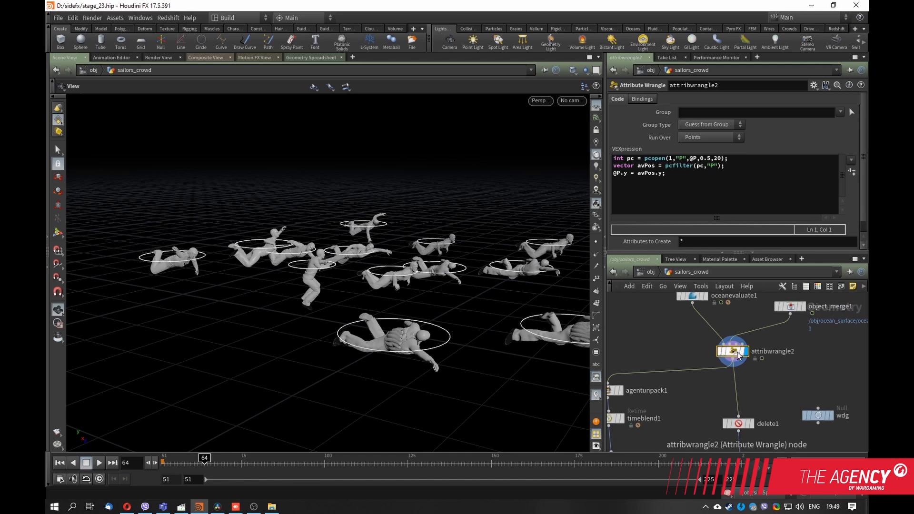
click(720, 353)
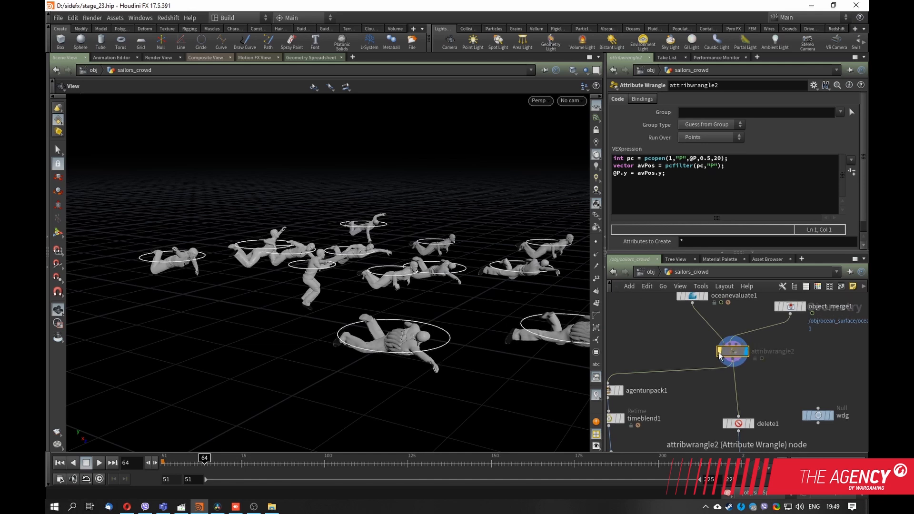
click(720, 353)
click(720, 352)
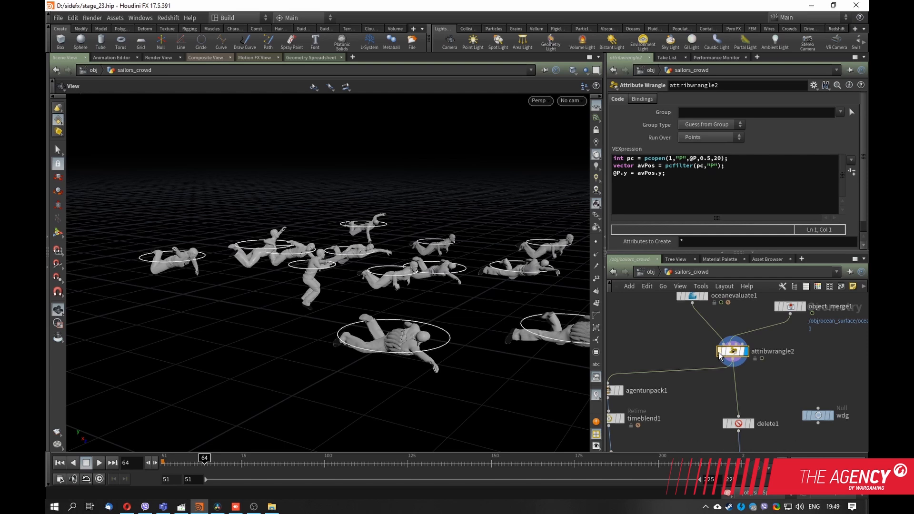
click(720, 352)
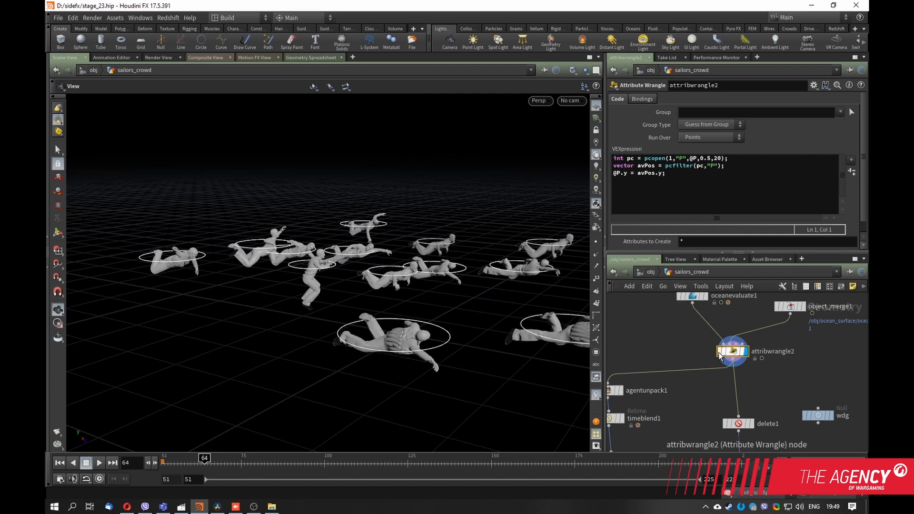
click(720, 352)
click(720, 352)
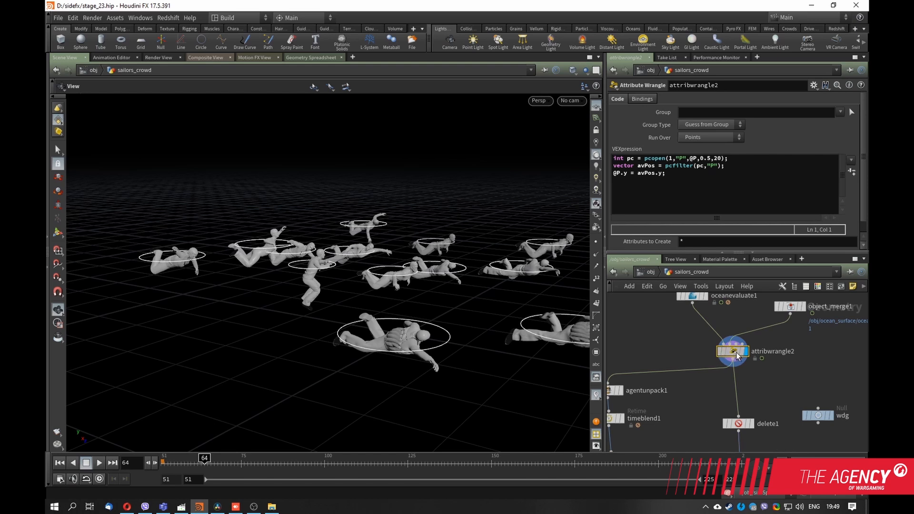
drag(719, 354, 722, 357)
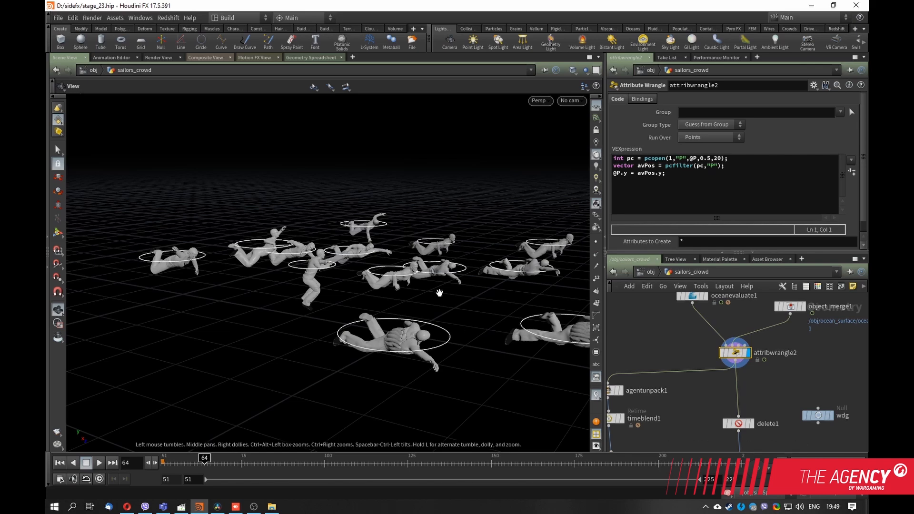
- Examine the swimmer crowd from several angles to check how the agents are placed at their averaged heights
right_drag(435, 284, 388, 302)
drag(388, 303, 339, 299)
middle_drag(338, 299, 276, 306)
right_drag(276, 305, 408, 302)
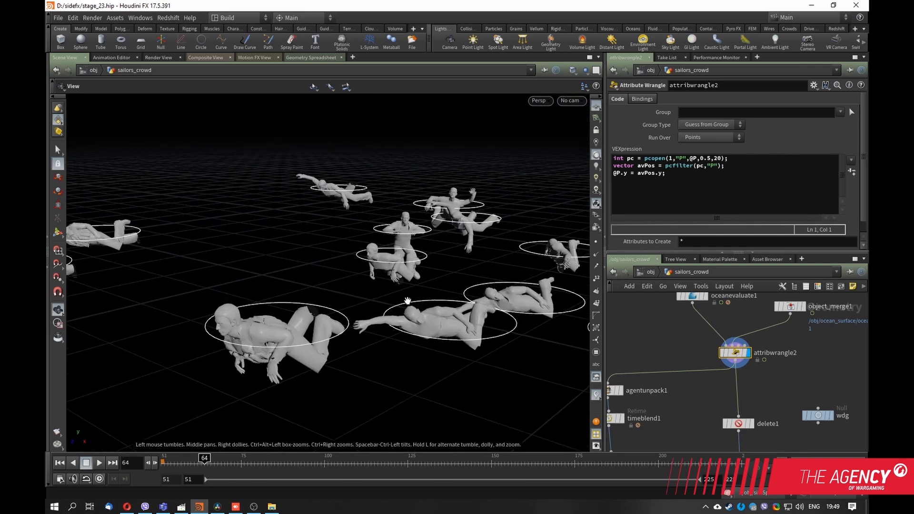
drag(408, 302, 352, 274)
right_drag(351, 274, 308, 288)
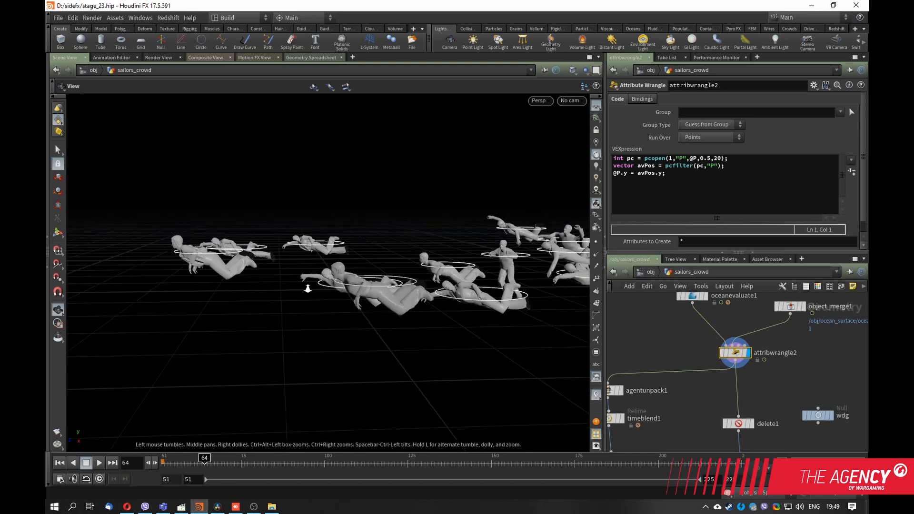
drag(307, 289, 436, 312)
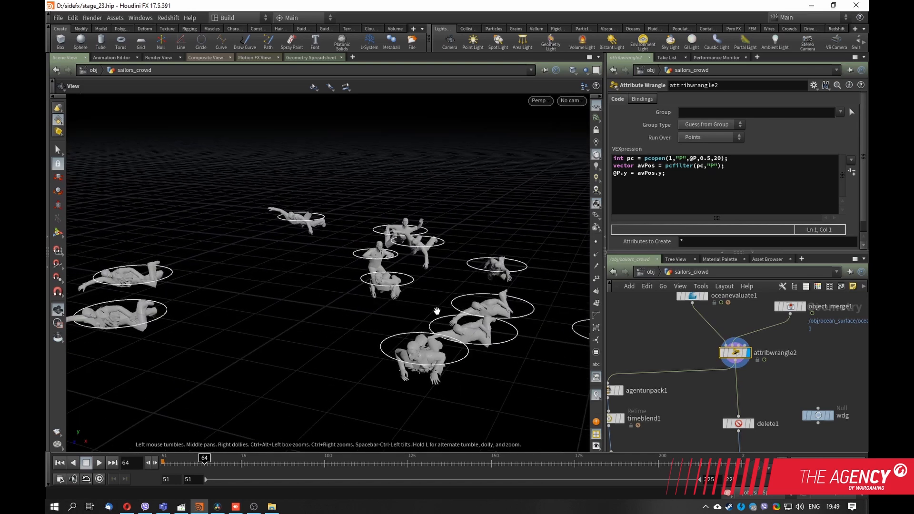
right_drag(436, 312, 367, 313)
drag(367, 312, 317, 315)
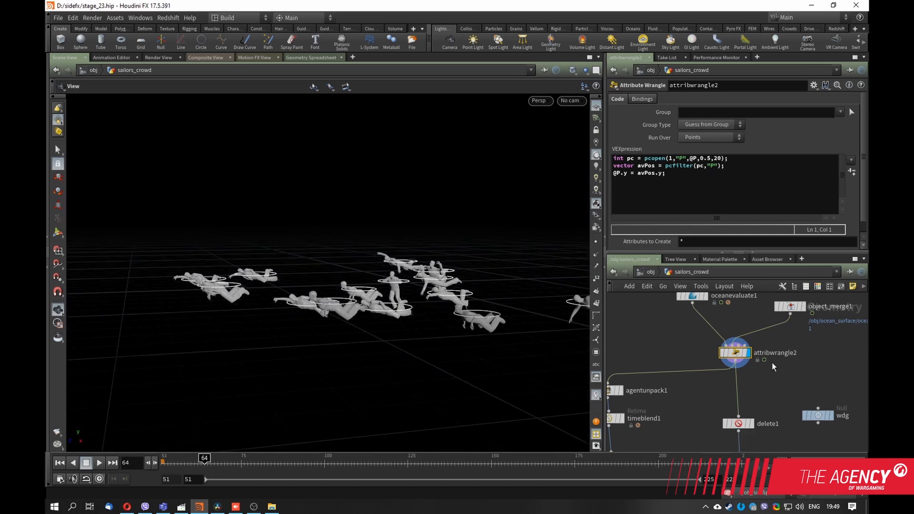
middle_drag(782, 389, 779, 365)
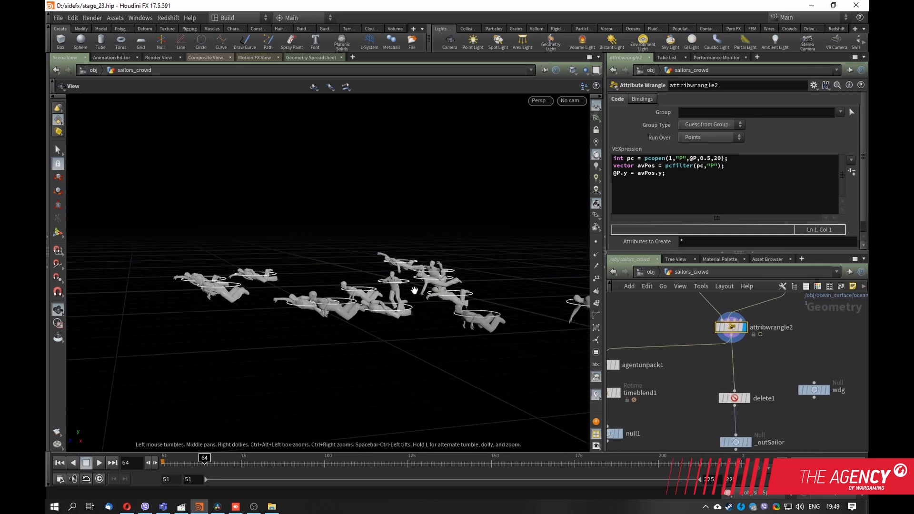
drag(414, 275, 437, 295)
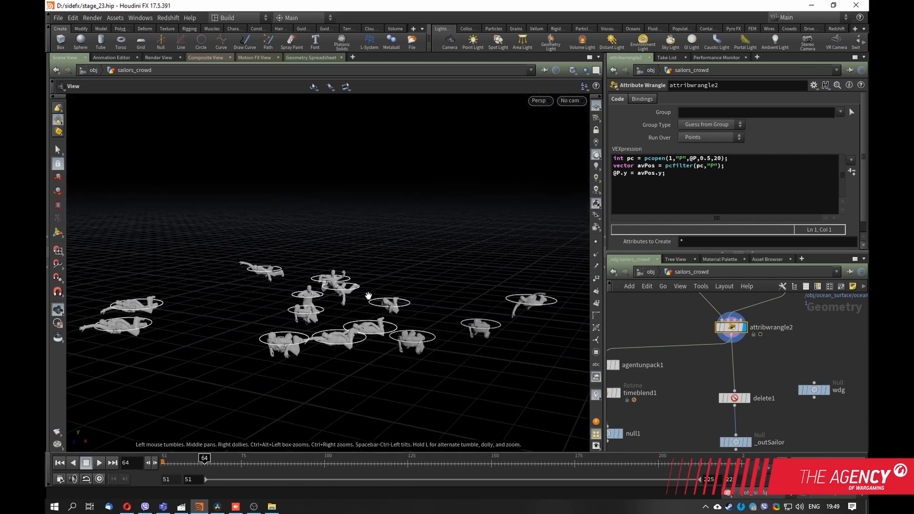
drag(368, 295, 333, 267)
- Display the delete1 node to isolate a single swimmer and examine that agent up close
middle_drag(738, 399, 724, 374)
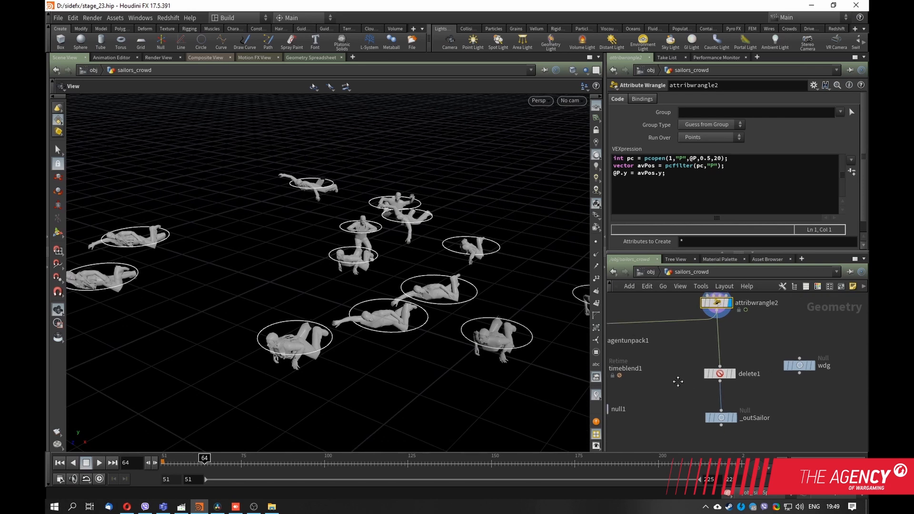
drag(724, 375, 715, 358)
click(718, 360)
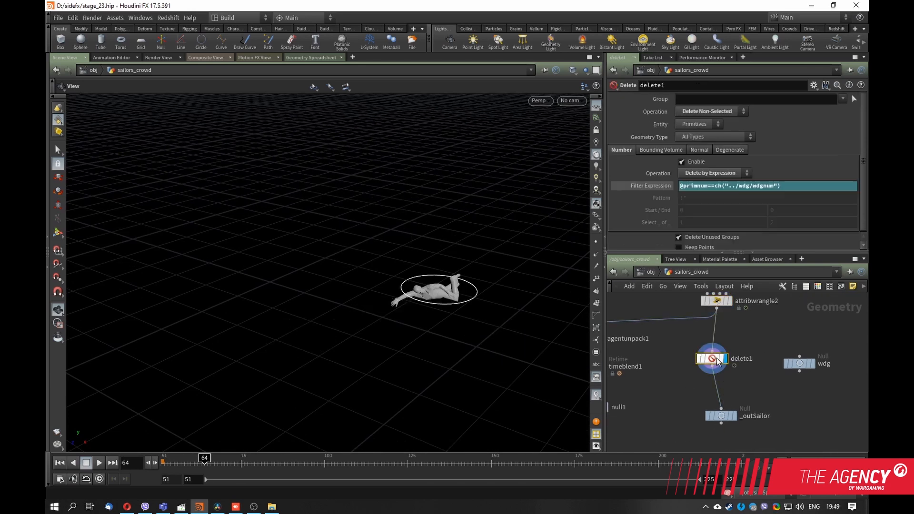
drag(457, 309, 353, 347)
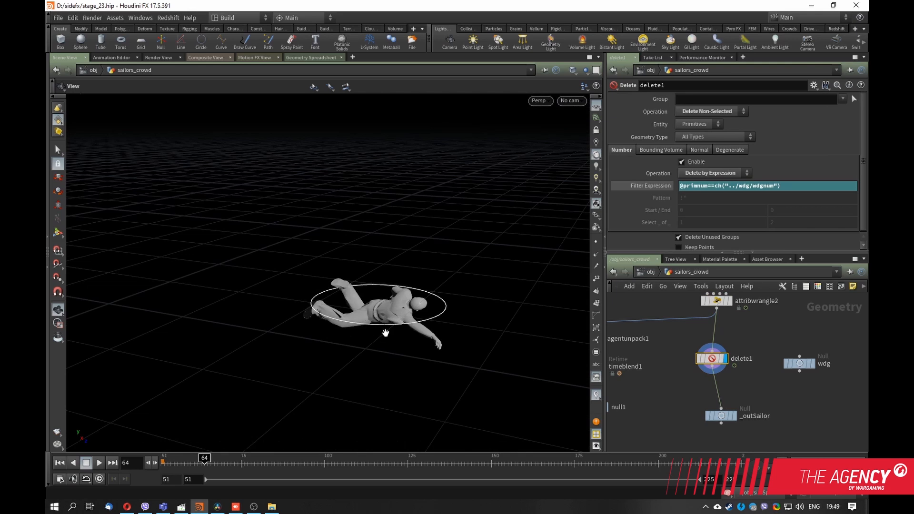
- Line up the delete1 and _outSailor nodes below attribwrangle2 and place the wdg null beside delete1
drag(722, 416, 716, 415)
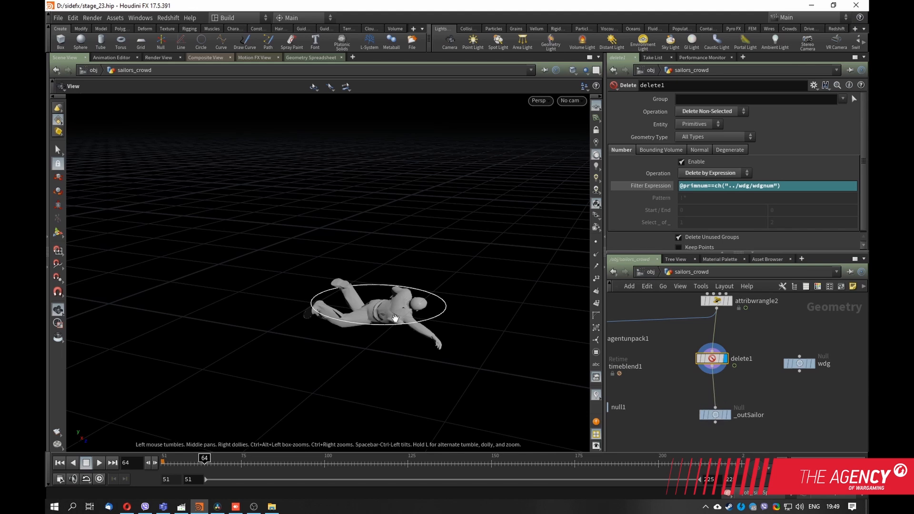
drag(716, 361, 719, 362)
middle_drag(745, 337, 723, 372)
drag(696, 338, 694, 345)
middle_drag(734, 383, 738, 339)
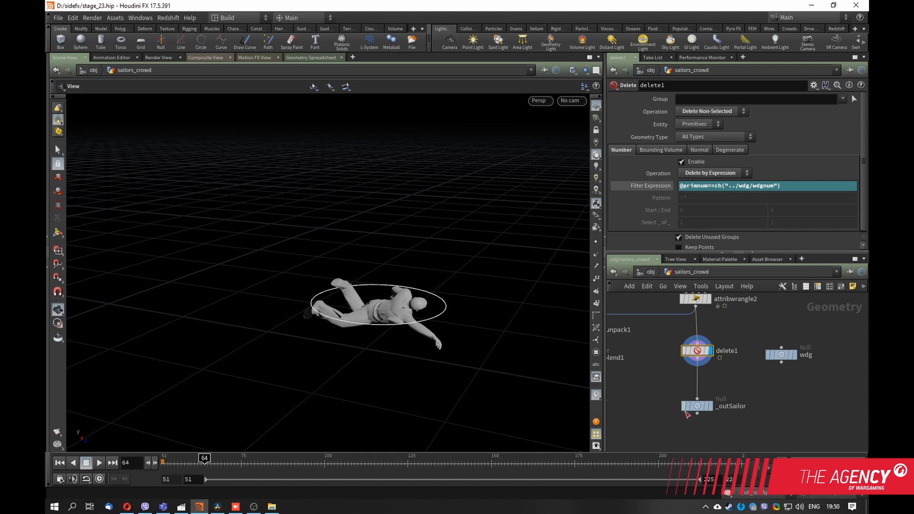
middle_drag(713, 394, 709, 420)
drag(777, 383, 772, 378)
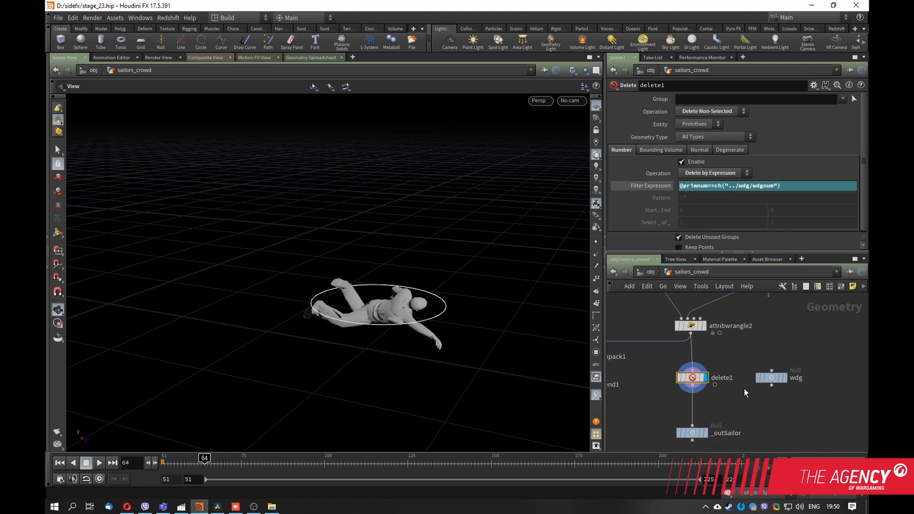
middle_drag(723, 401, 742, 374)
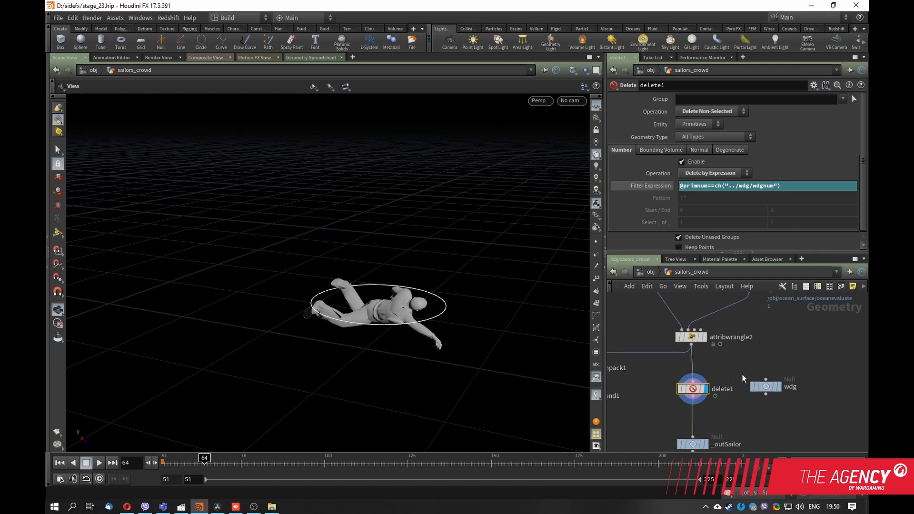
middle_drag(749, 413, 758, 392)
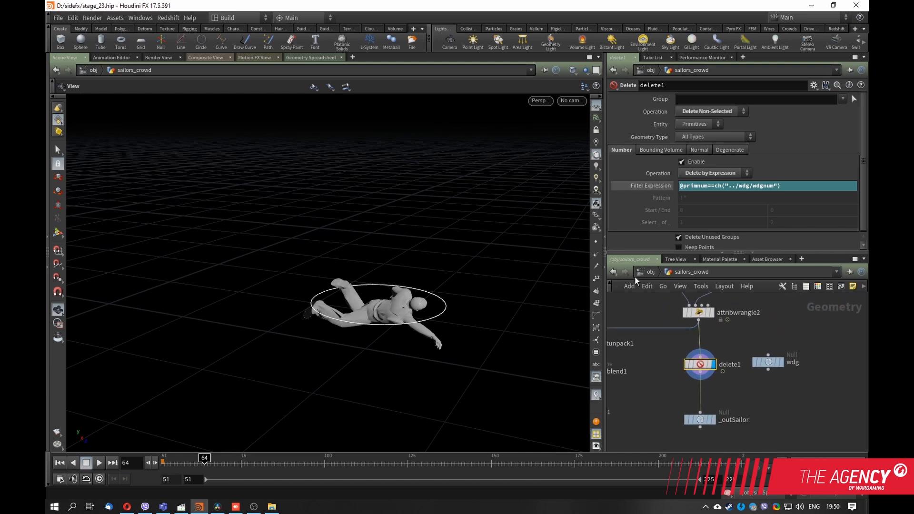
middle_drag(639, 400, 666, 392)
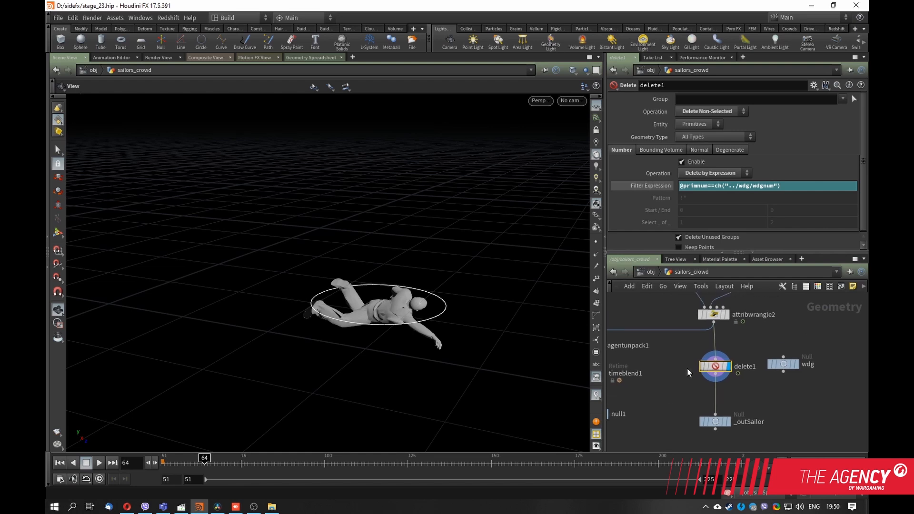
middle_drag(760, 395, 732, 368)
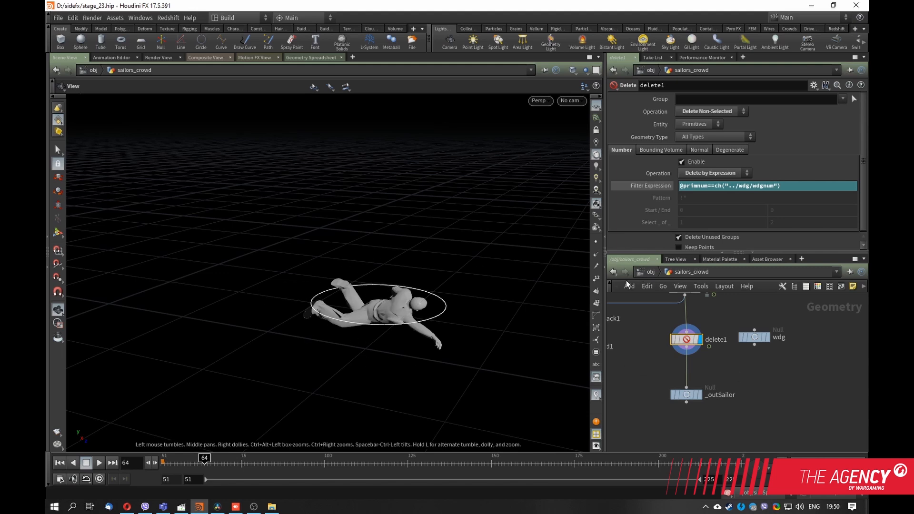
- Return to the object level and examine the isolated swimmer on the full ocean surface from several angles
click(649, 272)
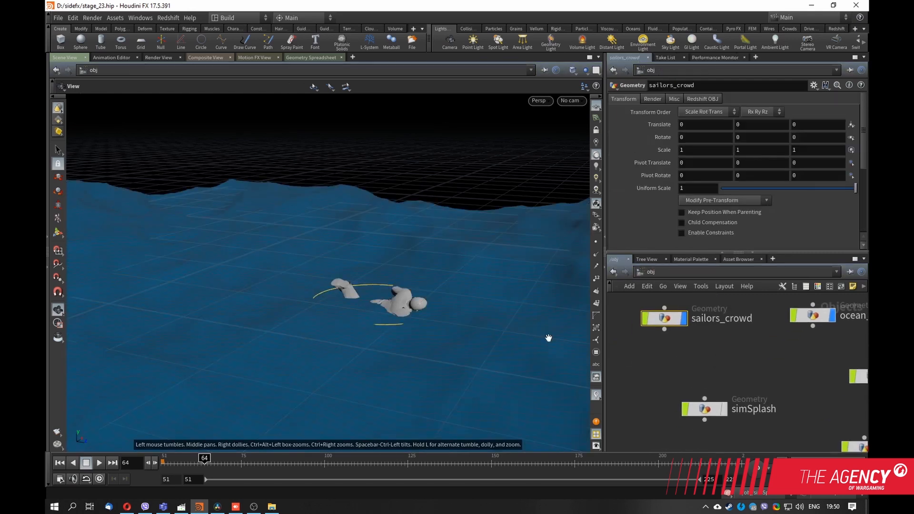
right_drag(451, 278, 225, 282)
drag(225, 282, 325, 318)
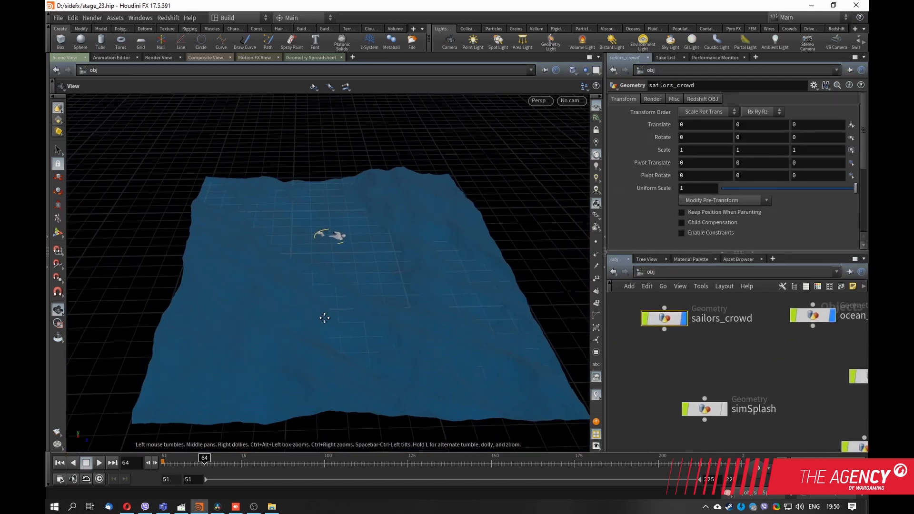
middle_drag(324, 318, 300, 344)
right_drag(300, 344, 304, 328)
drag(304, 329, 302, 308)
right_drag(302, 307, 329, 302)
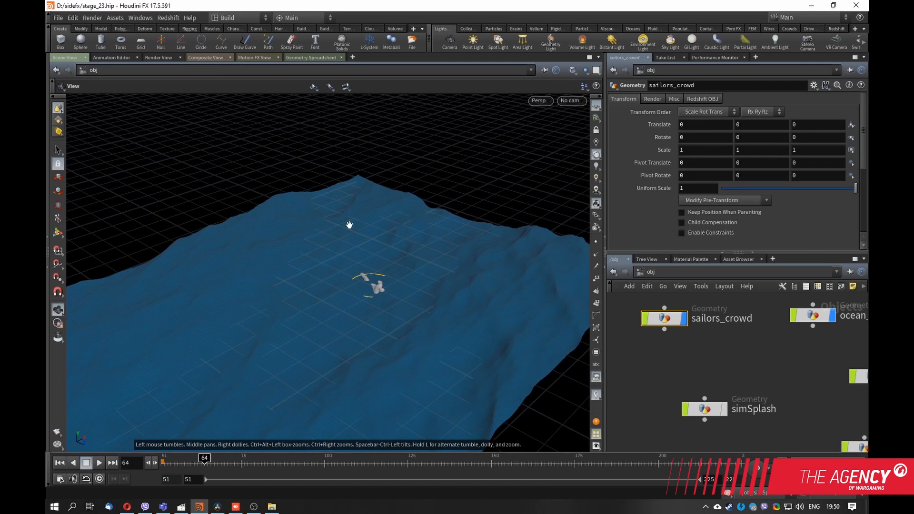
- Open the simSplash geometry network and look over the nodes at the start of its chain
middle_drag(734, 382, 738, 357)
middle_drag(671, 344, 669, 353)
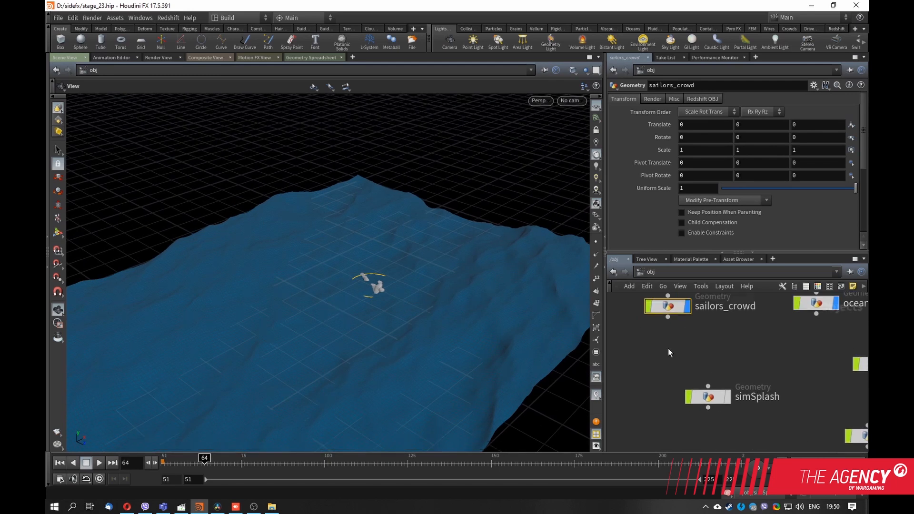
double_click(678, 387)
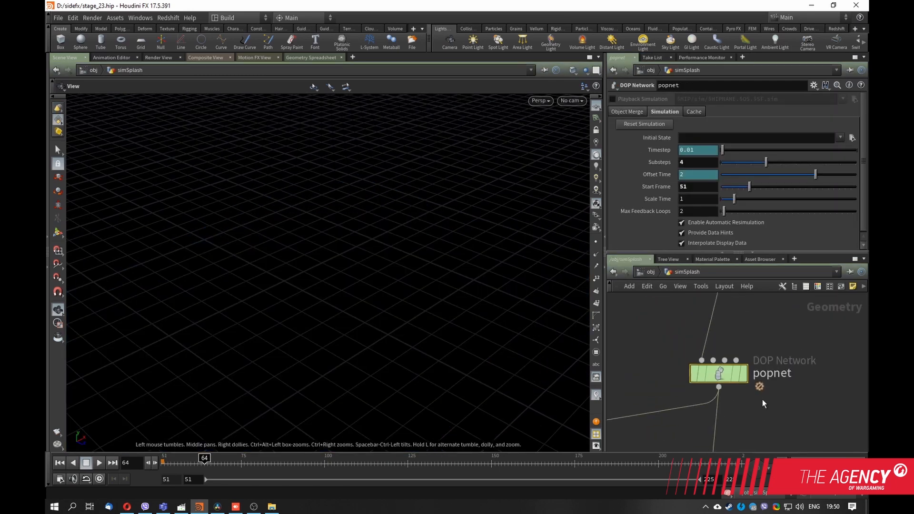
scroll(762, 400, down, 6)
mouse_move(693, 345)
middle_down()
mouse_move(678, 433)
mouse_move(647, 431)
mouse_move(641, 449)
middle_up()
scroll(699, 366, up, 3)
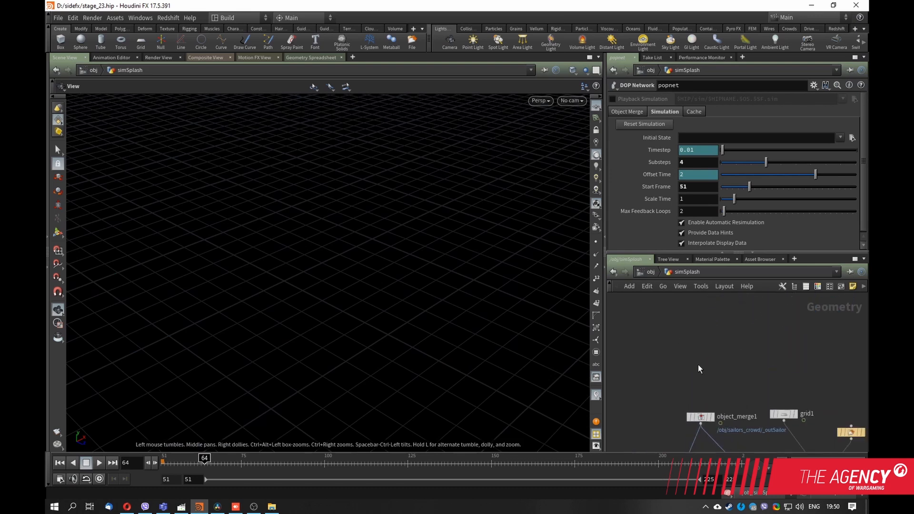
scroll(698, 365, up, 3)
middle_drag(702, 438, 690, 346)
scroll(690, 347, down, 2)
middle_drag(673, 309, 670, 292)
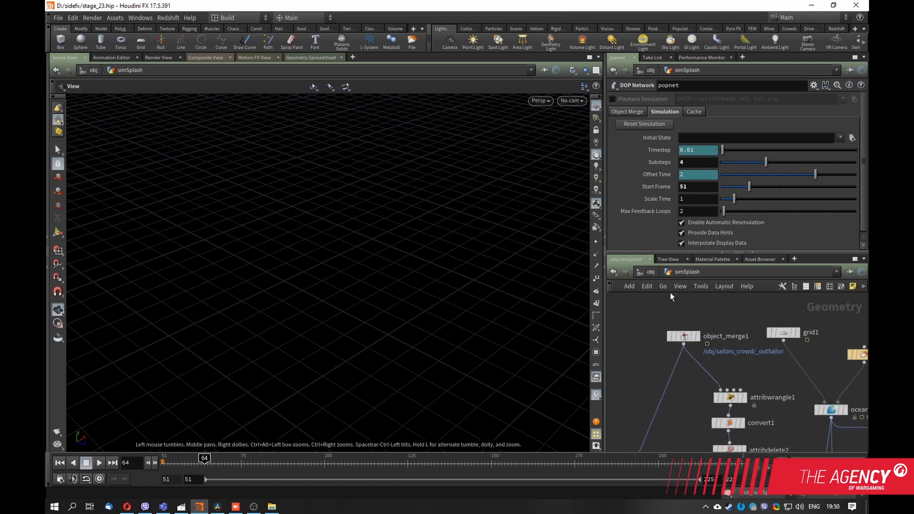
click(647, 272)
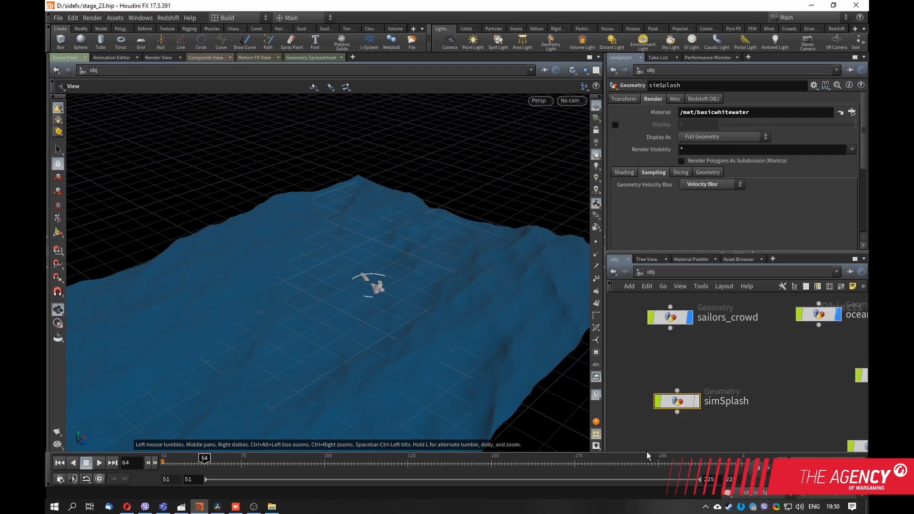
double_click(684, 404)
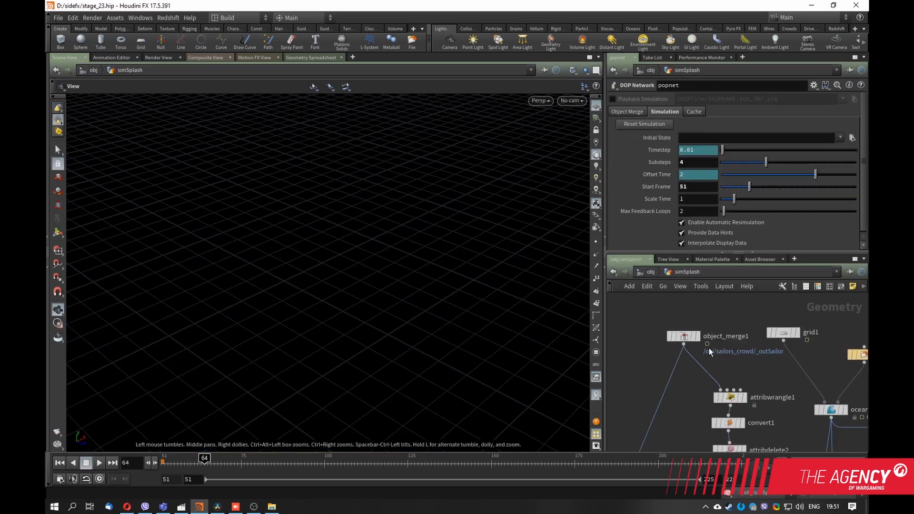
- Display the object_merge1 node and examine the imported swimmer up close from a lower angle
click(680, 337)
middle_drag(699, 405, 652, 373)
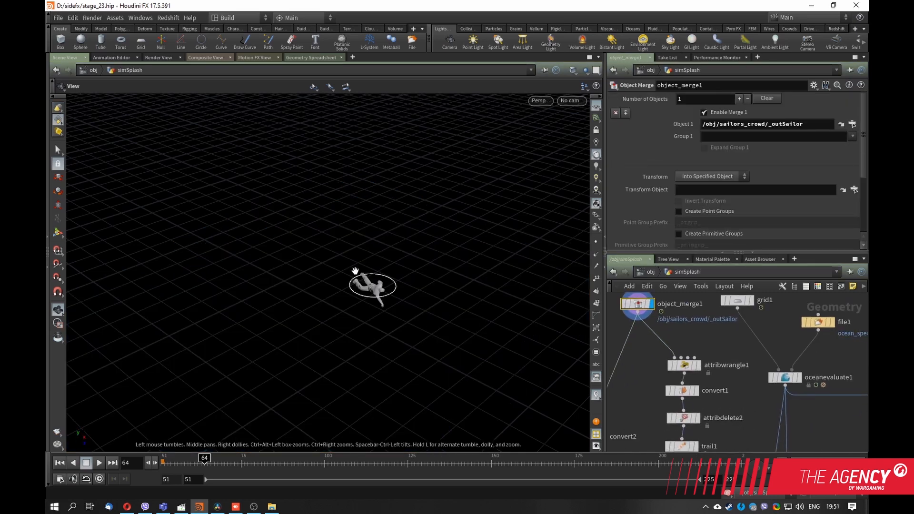
right_drag(355, 270, 457, 277)
drag(457, 278, 362, 328)
middle_drag(726, 351, 731, 403)
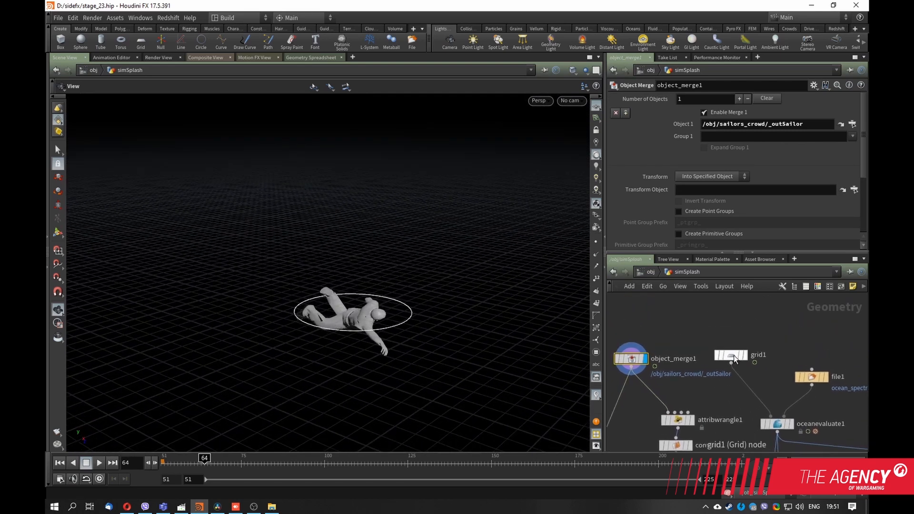
- Display the grid1 node to show the flat grid that feeds oceanevaluate1
middle_drag(717, 362, 680, 346)
click(728, 352)
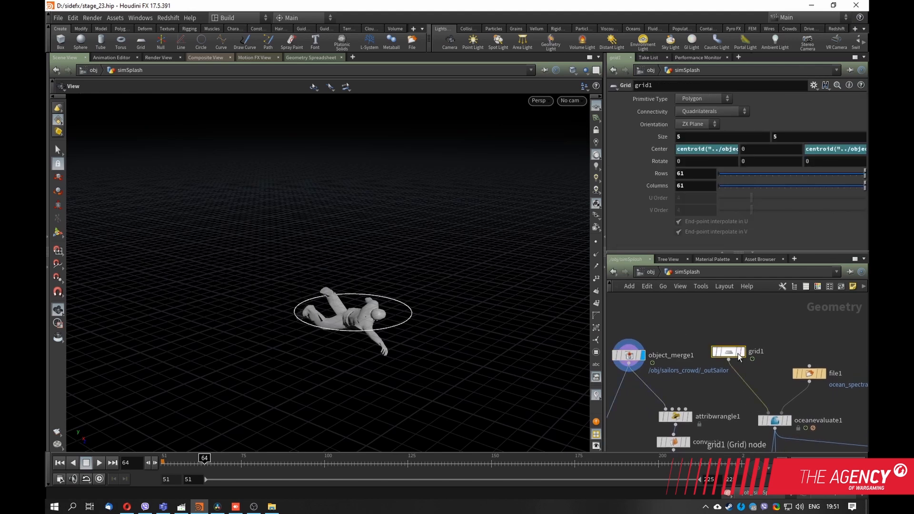
click(741, 353)
middle_drag(772, 375, 762, 355)
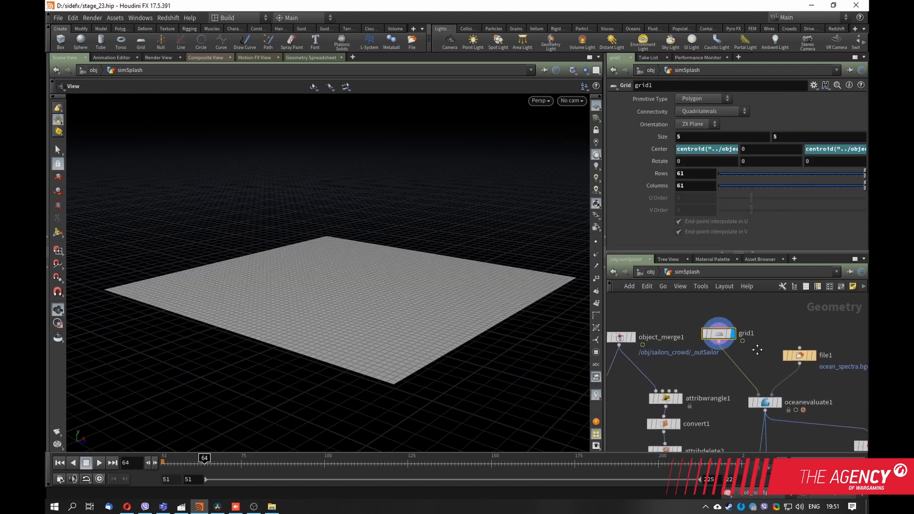
- Move oceanevaluate1 closer below grid1 and shift object_merge1 and grid1 slightly upward in the network
drag(762, 403, 759, 386)
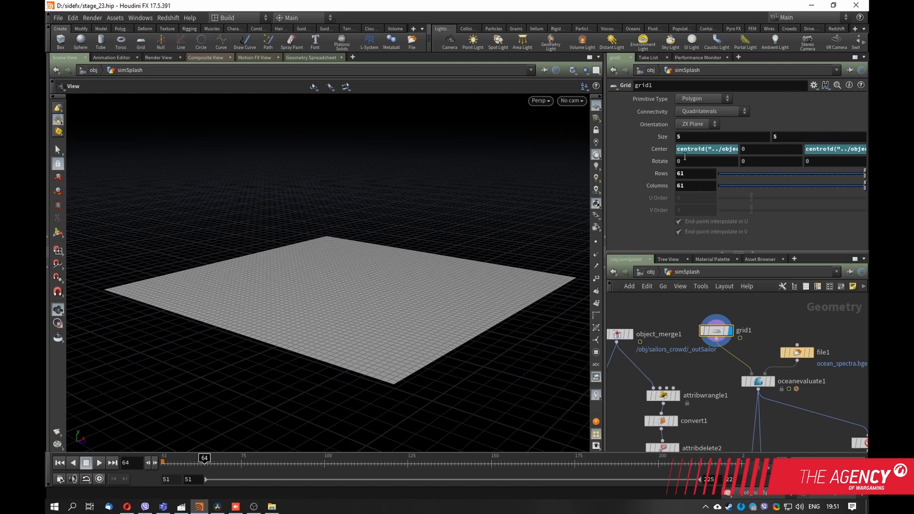
middle_drag(666, 360, 689, 361)
drag(639, 335, 639, 324)
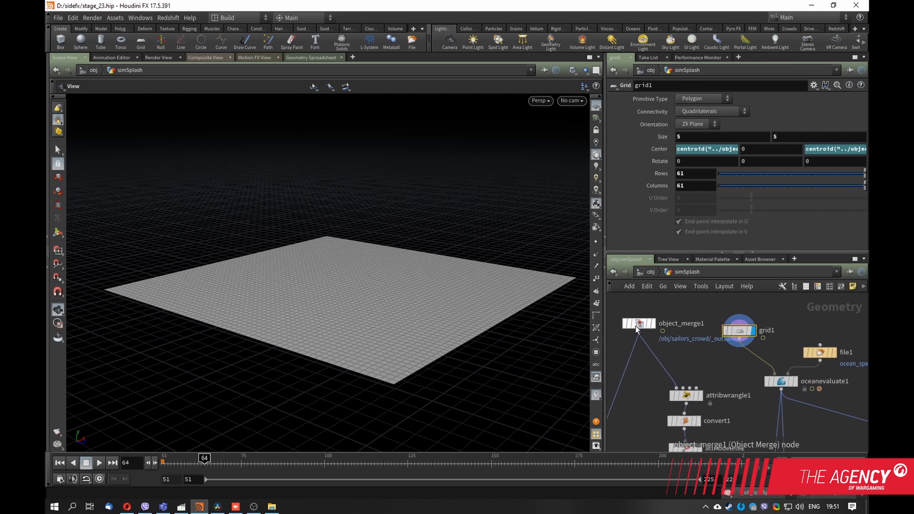
middle_drag(630, 336, 657, 338)
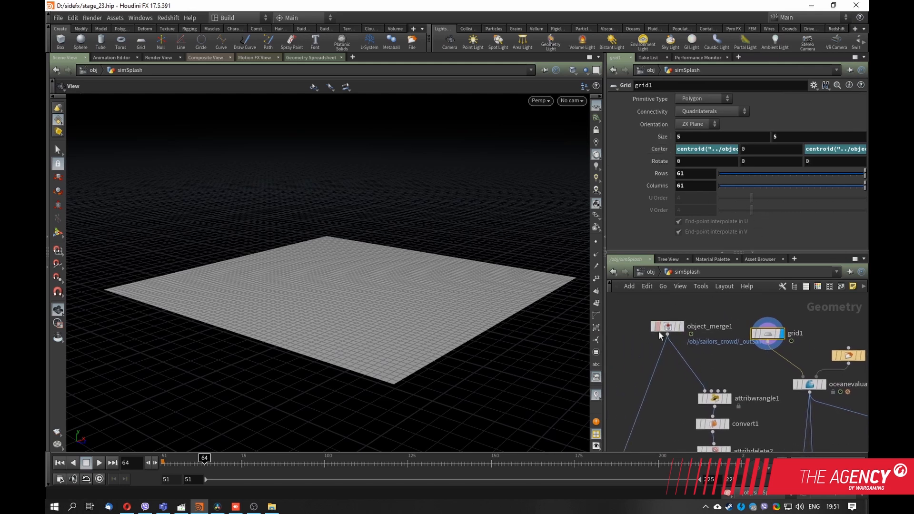
drag(752, 330, 754, 326)
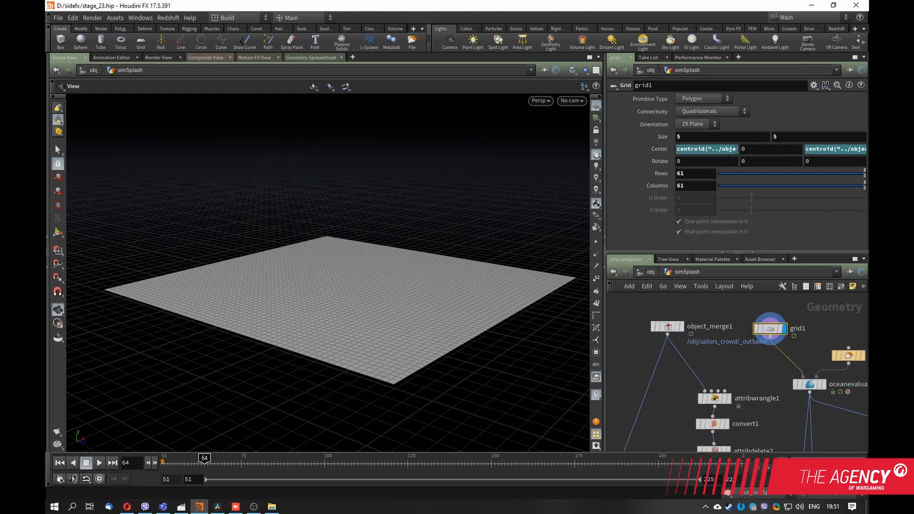
- Inspect the centroid expression in grid1's Center and the object_merge1 node that it references
click(695, 149)
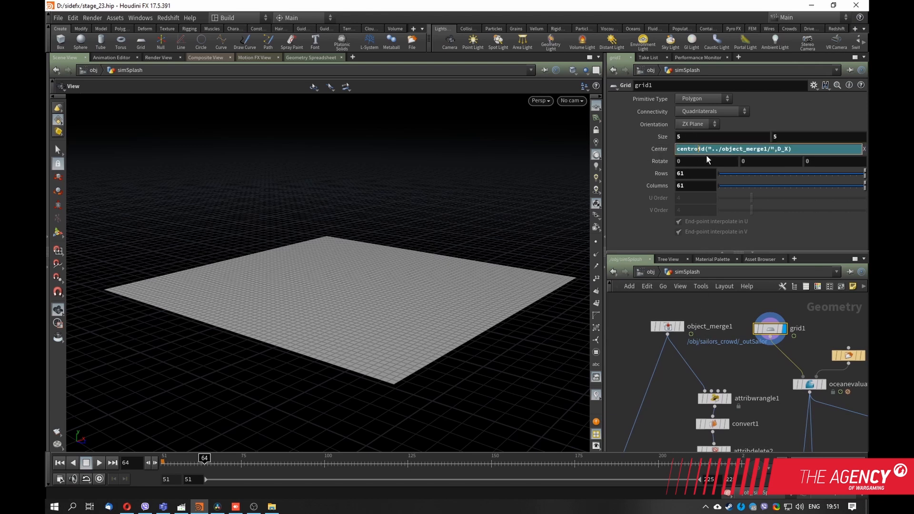
click(667, 326)
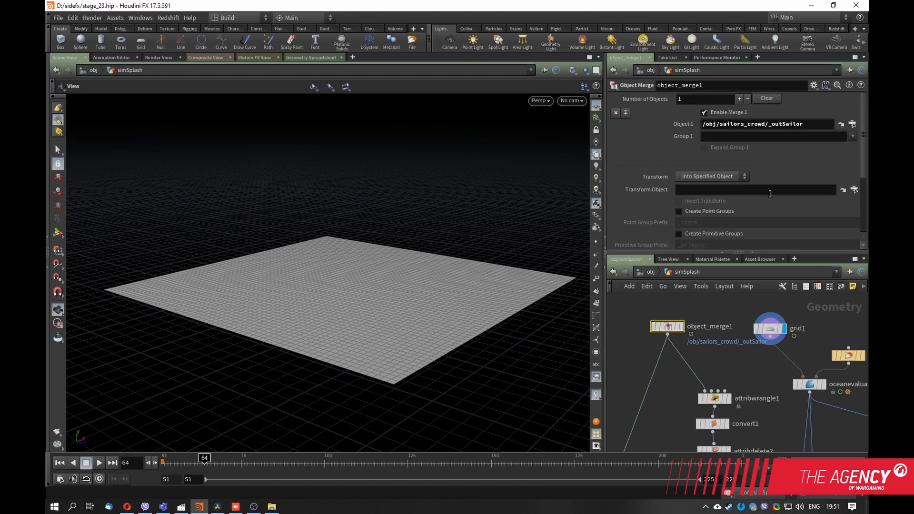
click(768, 328)
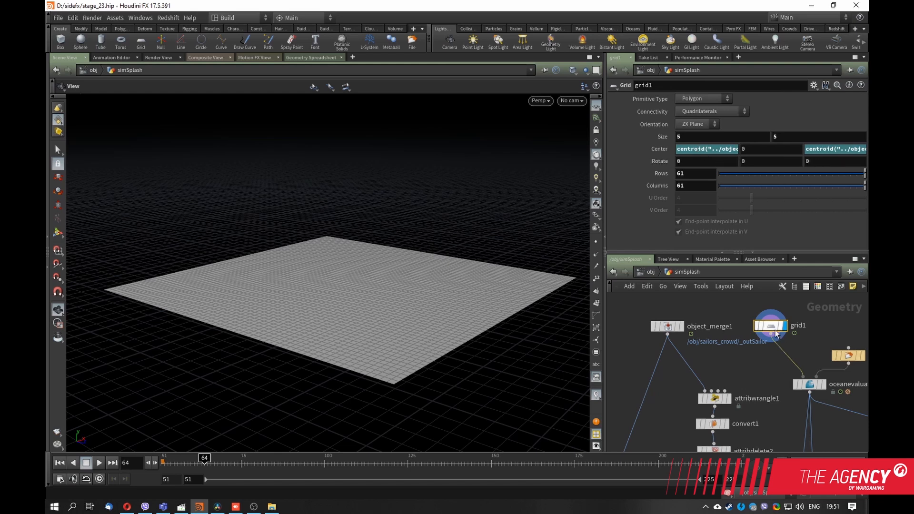
drag(774, 329, 776, 331)
- Reposition grid1 and object_merge1 so that they sit slightly further apart at the head of the network
middle_drag(765, 400, 759, 375)
middle_drag(702, 334, 700, 362)
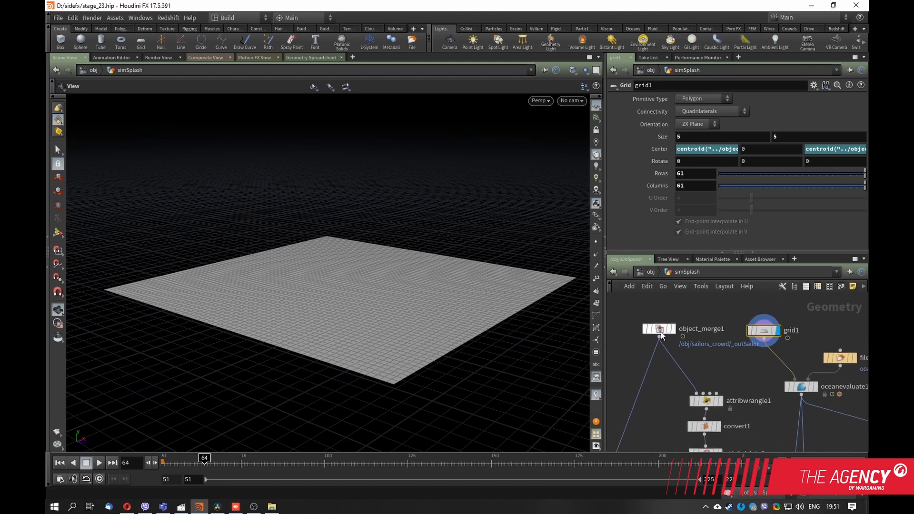
drag(661, 331, 657, 331)
middle_drag(757, 379, 760, 374)
drag(766, 331, 778, 330)
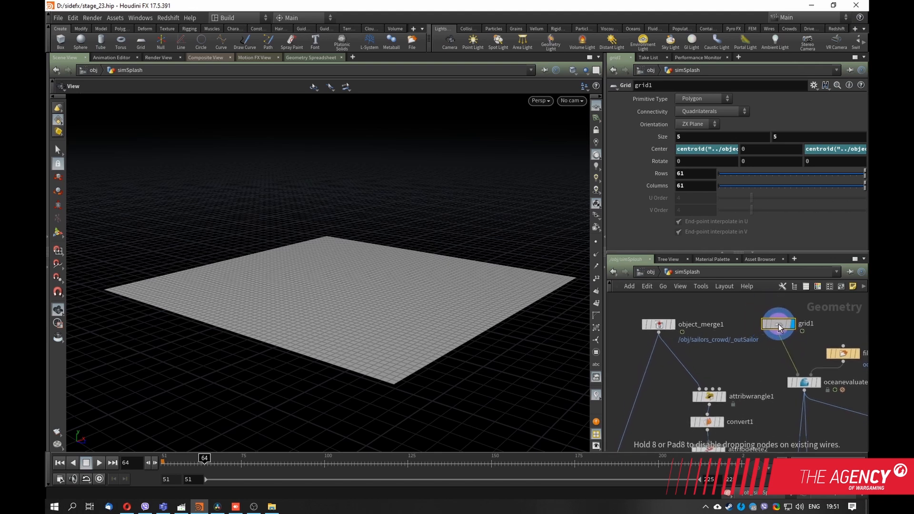
drag(660, 329, 654, 334)
middle_drag(671, 395, 673, 415)
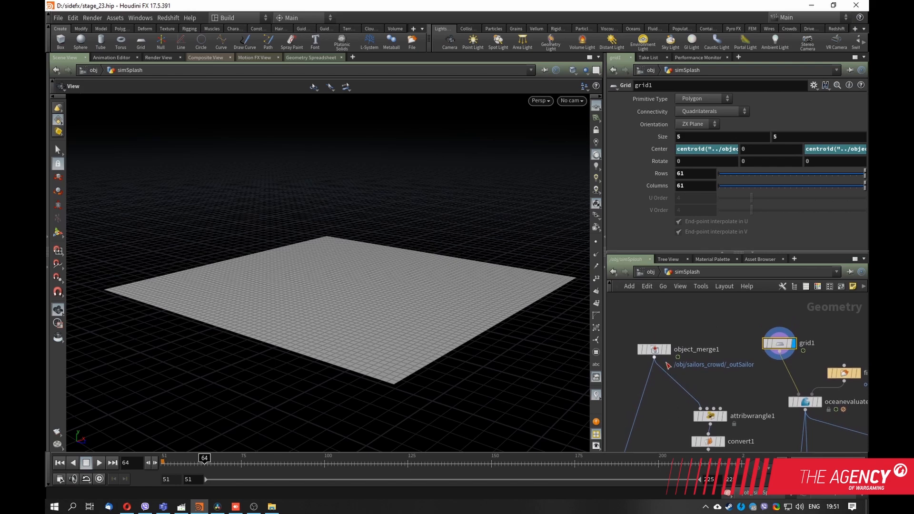
- Display object_merge1 with grid1 shown as a template so the swimmer and its grid are seen together
click(669, 352)
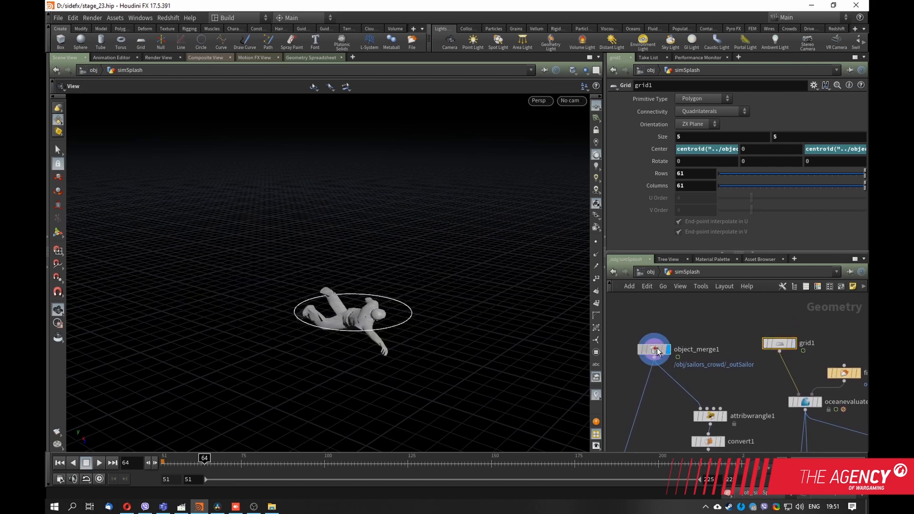
click(789, 345)
drag(362, 267, 250, 312)
middle_drag(249, 312, 203, 319)
- Step through frames 73, 92 and 140 to check how the grid follows the swimmer, viewing it from several angles
click(234, 463)
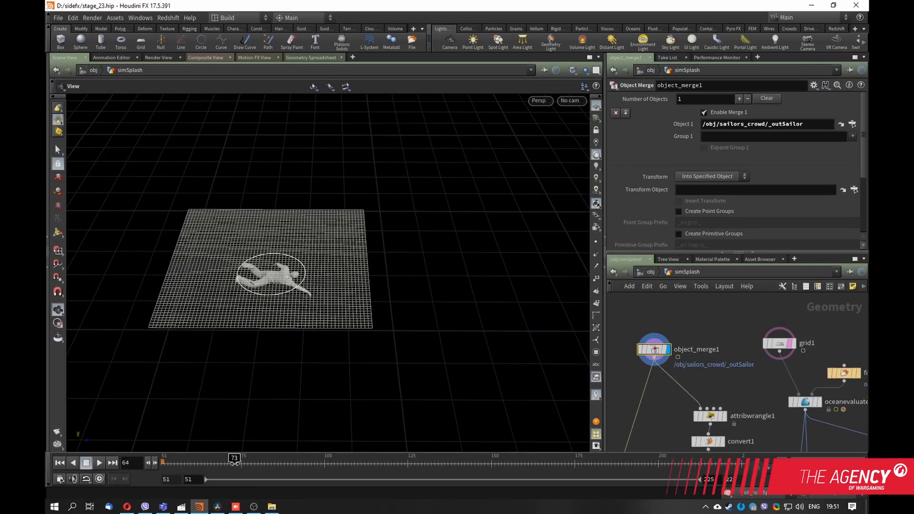
click(300, 464)
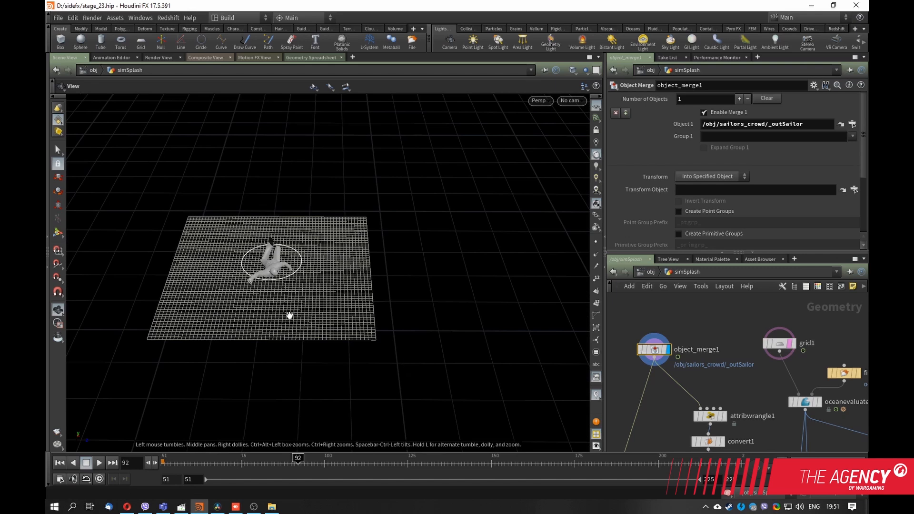
mouse_move(287, 317)
mouse_down()
mouse_move(227, 265)
mouse_move(298, 326)
mouse_up()
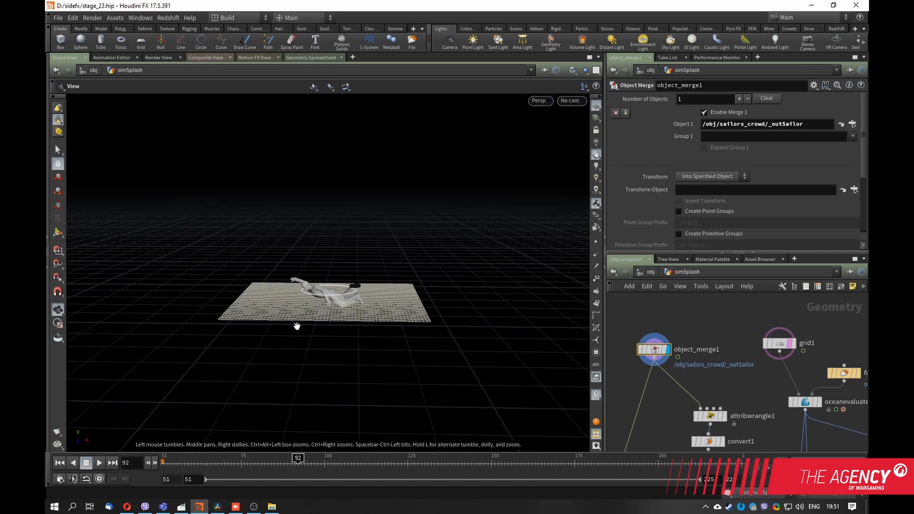
click(460, 464)
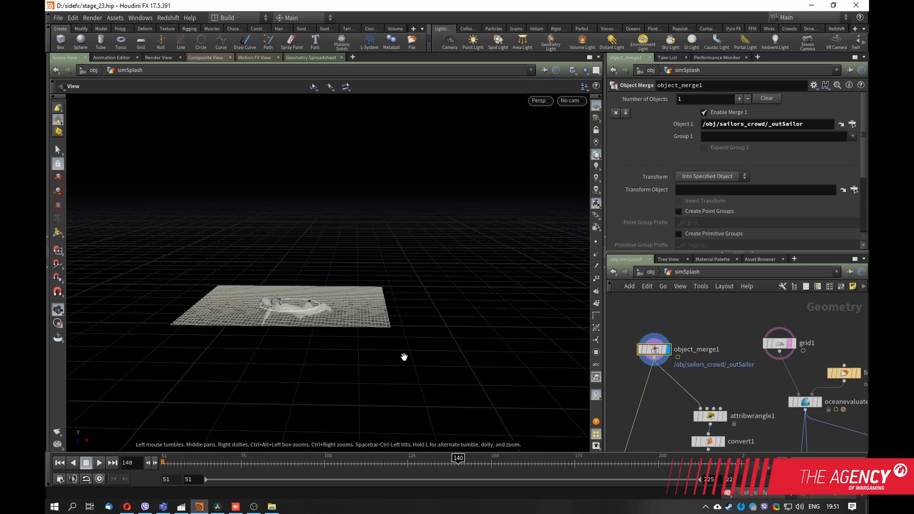
drag(405, 357, 273, 263)
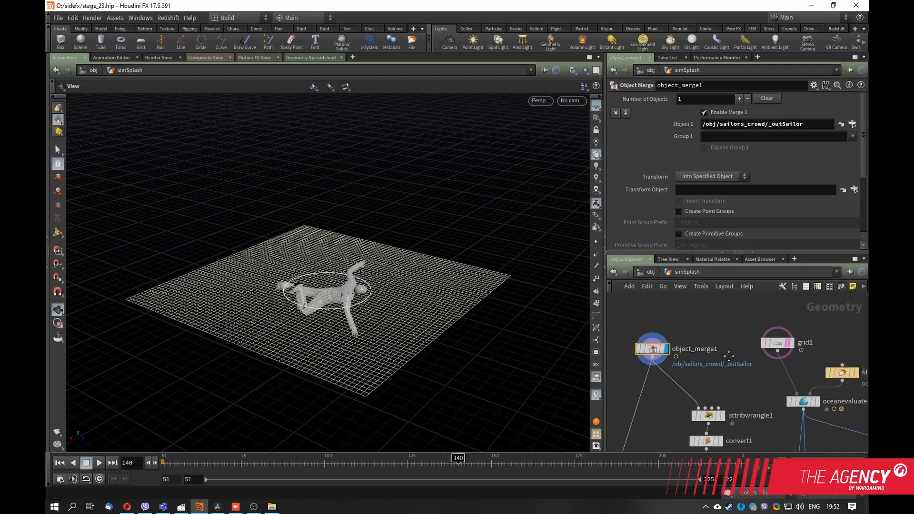
- Select grid1 and examine the extent of its templated grid around the swimmer from different angles
middle_drag(666, 376, 650, 366)
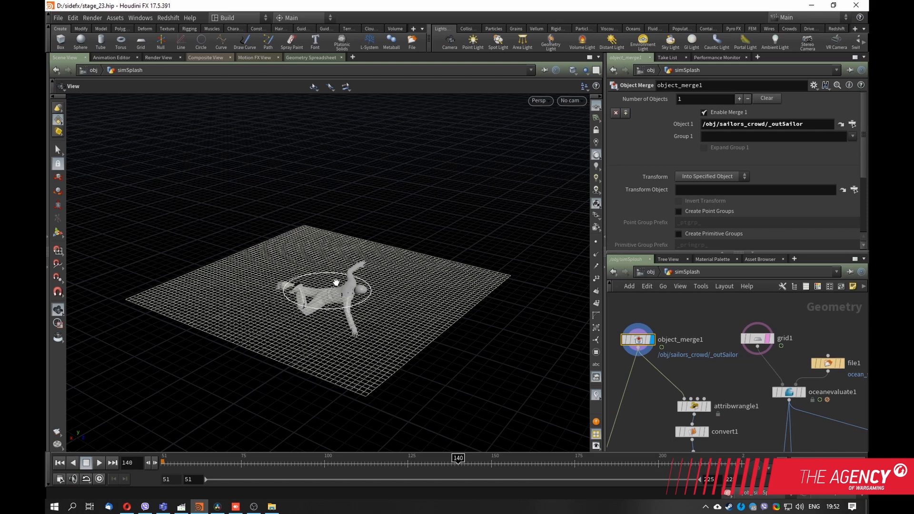
drag(235, 246, 535, 336)
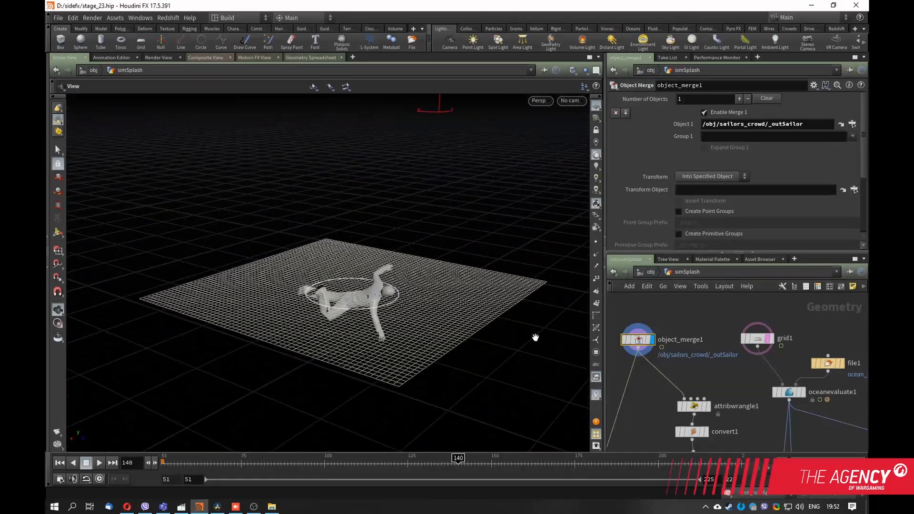
drag(757, 339, 749, 339)
click(748, 339)
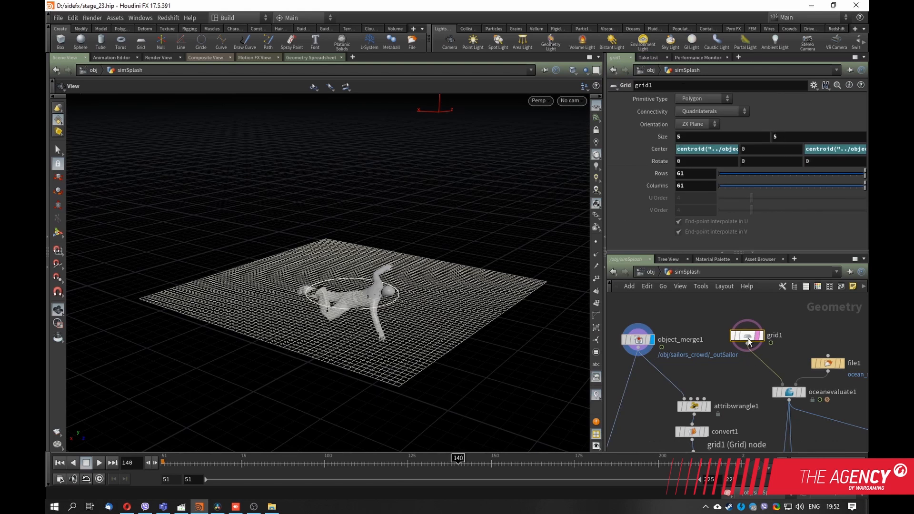
drag(748, 337, 755, 338)
middle_drag(754, 339, 752, 327)
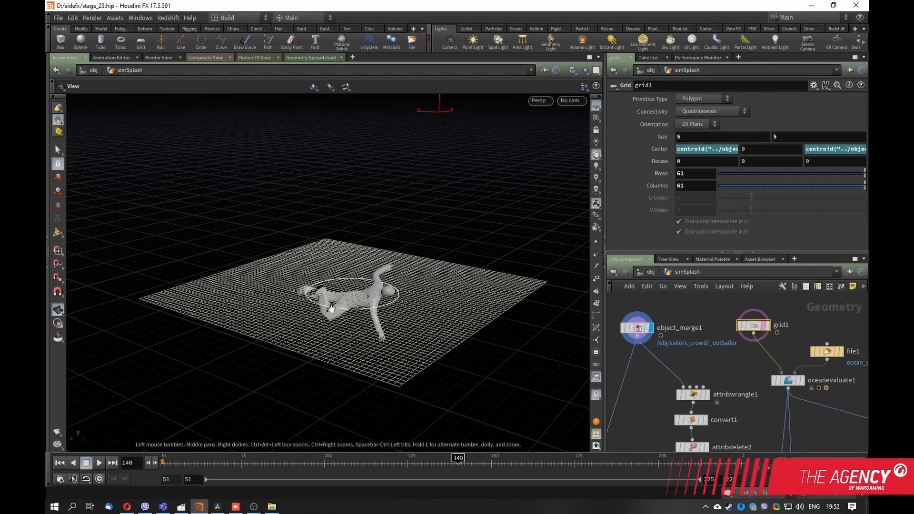
drag(319, 295, 453, 330)
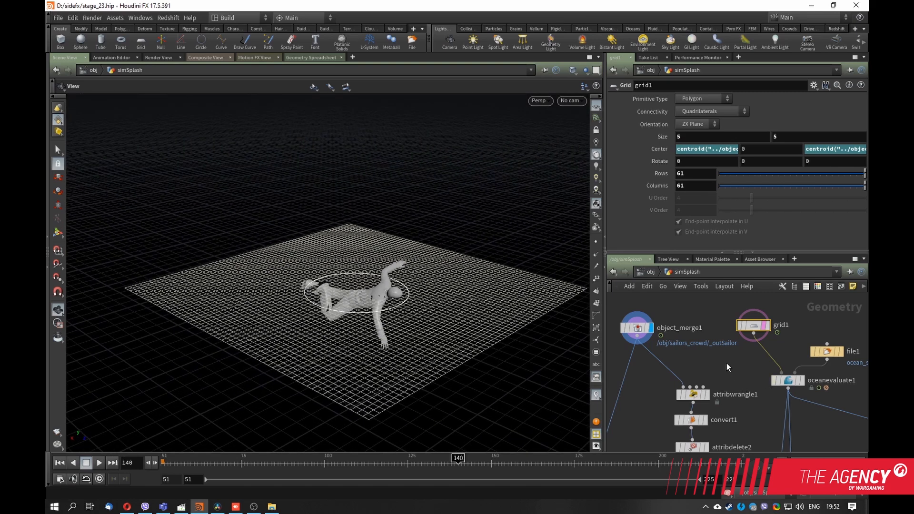
- Look over the swimmer branch from object_merge1 through attribwrangle1, convert1, attribdelete2 and trail1 beside oceanevaluate1
middle_drag(723, 366, 714, 343)
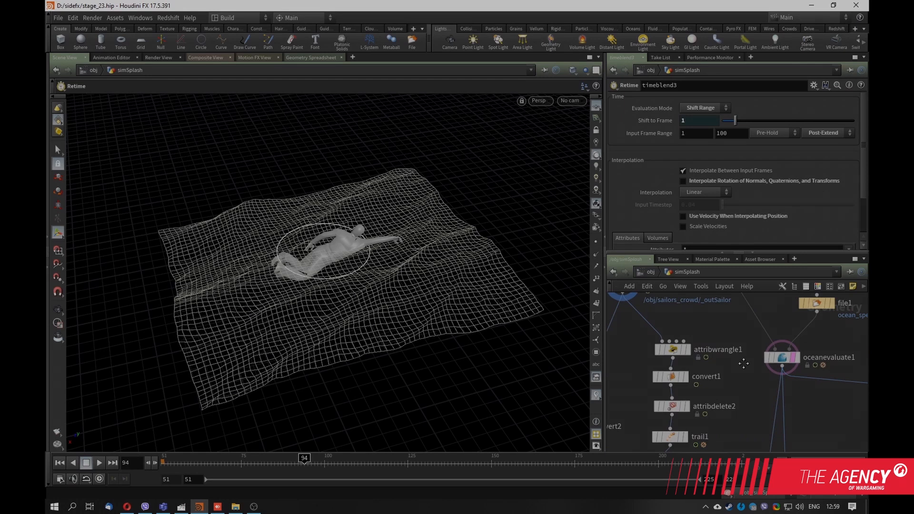
middle_drag(743, 363, 765, 404)
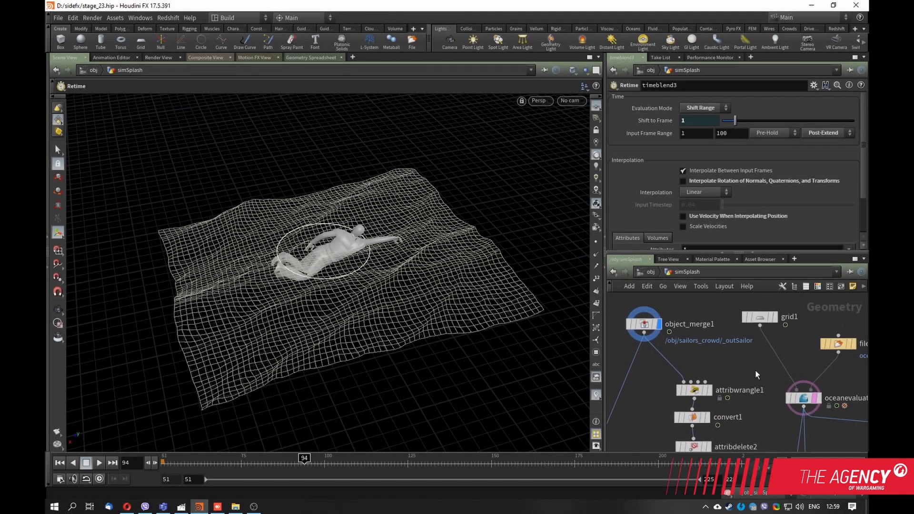
middle_drag(755, 370, 755, 359)
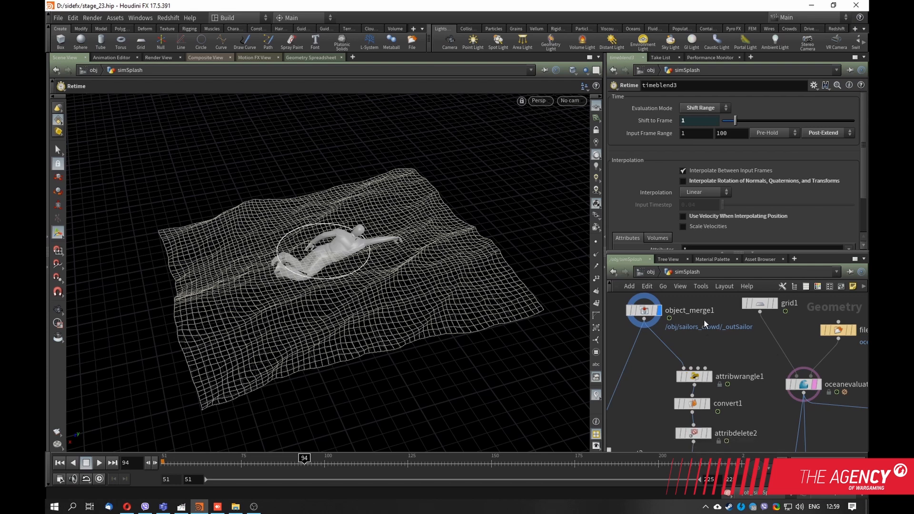
middle_drag(748, 363, 765, 323)
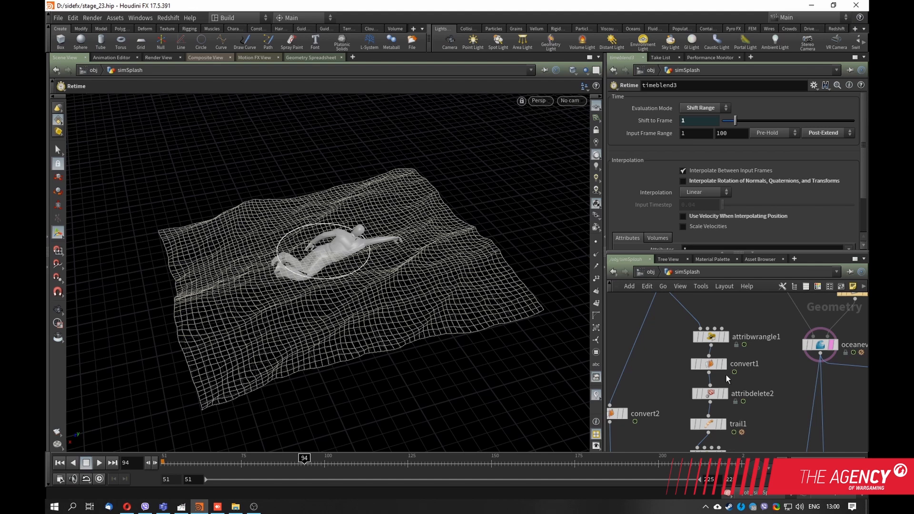
- Examine how the swimmer sits in the ocean surface, then the two branches running from convert2 and attribwrangle1 to attribcopy1
middle_drag(749, 404, 782, 374)
middle_drag(675, 392, 704, 406)
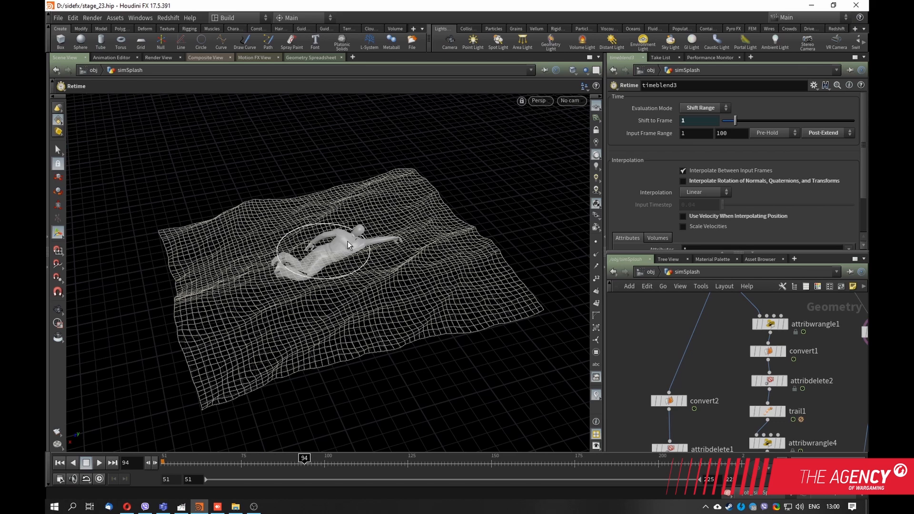
alt+drag(344, 253, 358, 265)
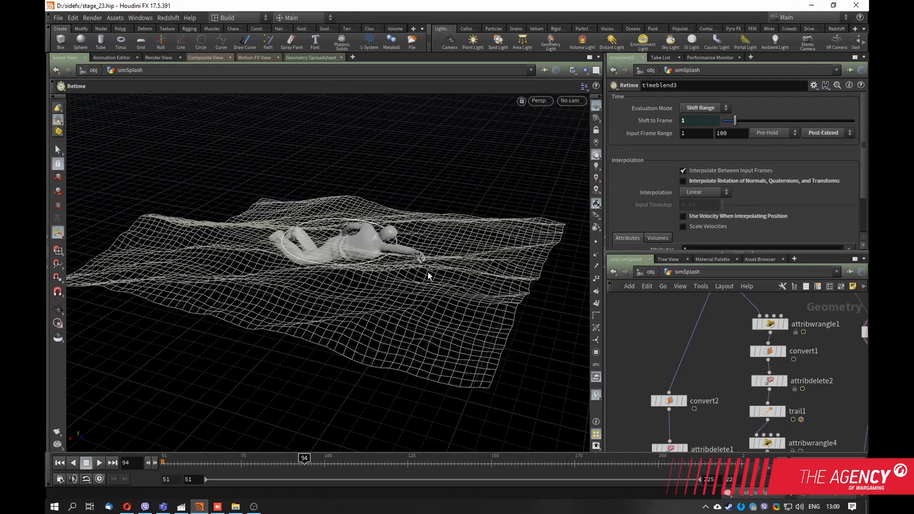
alt+right_drag(283, 249, 363, 250)
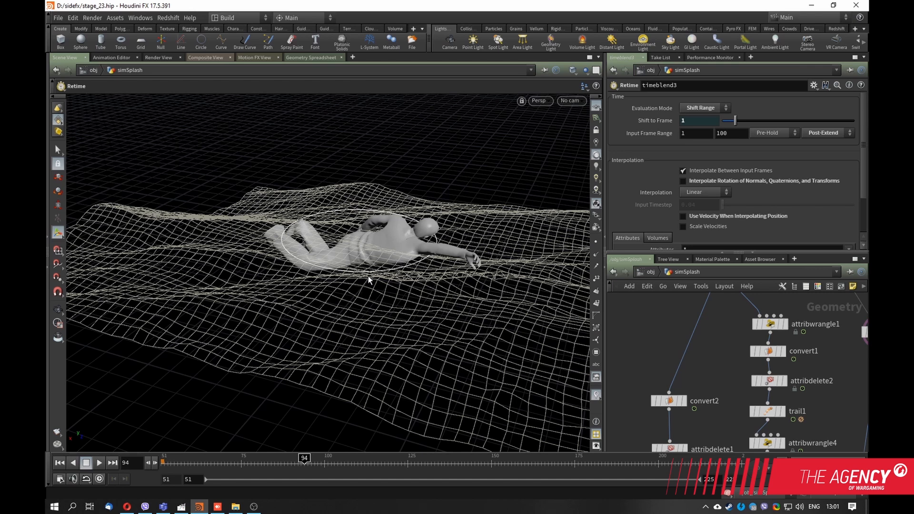
alt+middle_drag(382, 298, 370, 265)
middle_drag(686, 369, 705, 312)
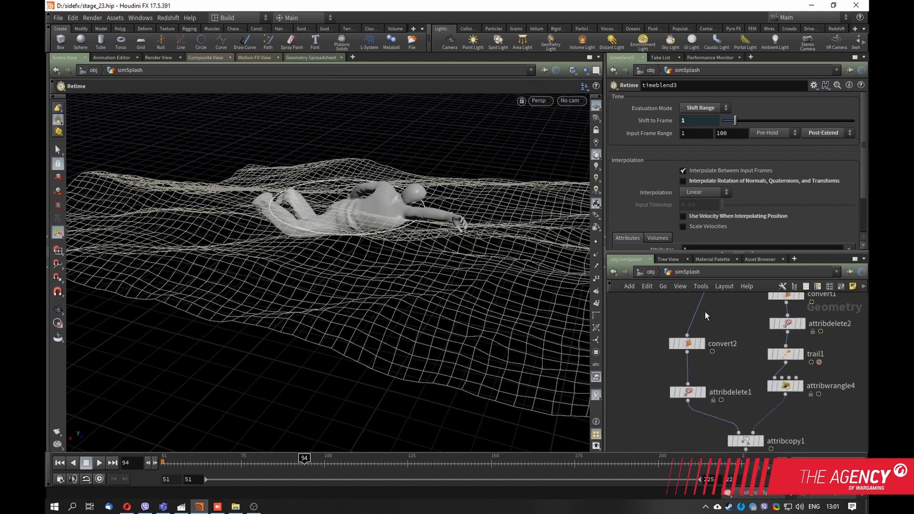
scroll(705, 316, down, 3)
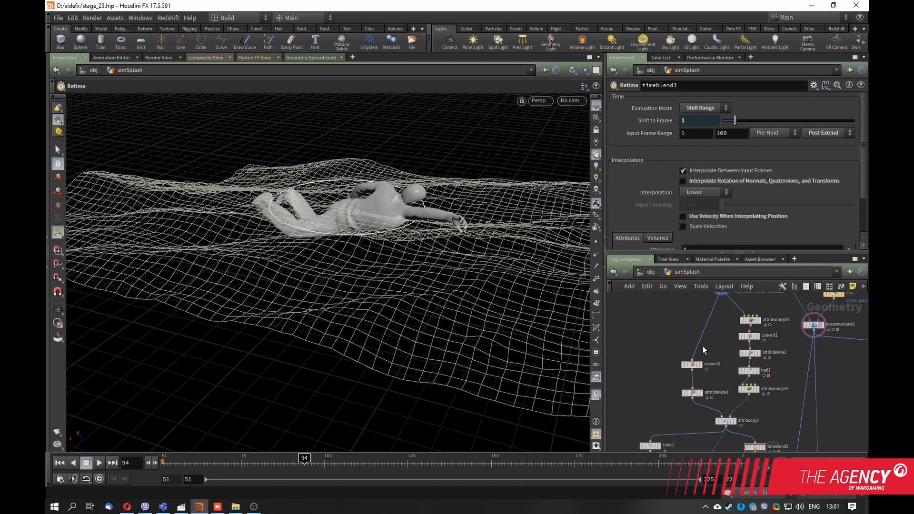
middle_drag(721, 349, 697, 355)
scroll(743, 365, up, 3)
middle_drag(742, 374, 739, 389)
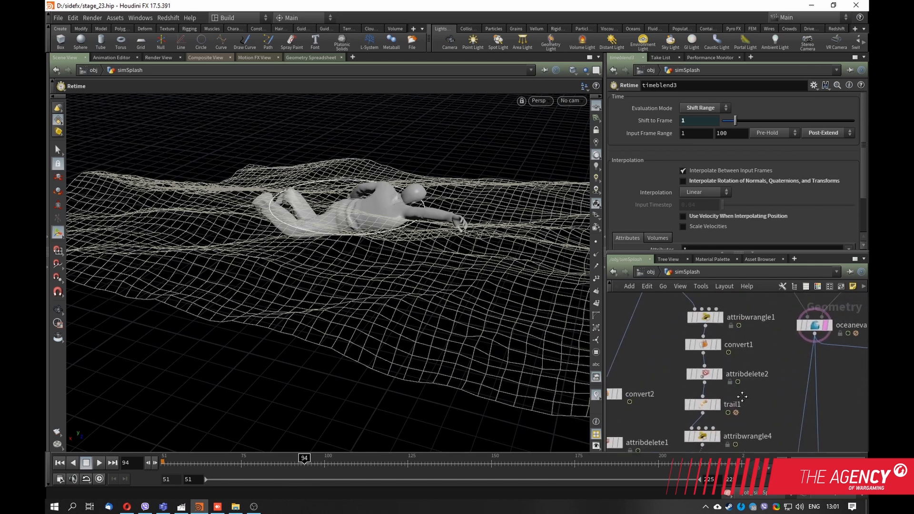
- Display and select trail1 to examine its Compute Velocity settings and its place between attribdelete2 and attribwrangle4
click(716, 407)
middle_drag(690, 360, 703, 353)
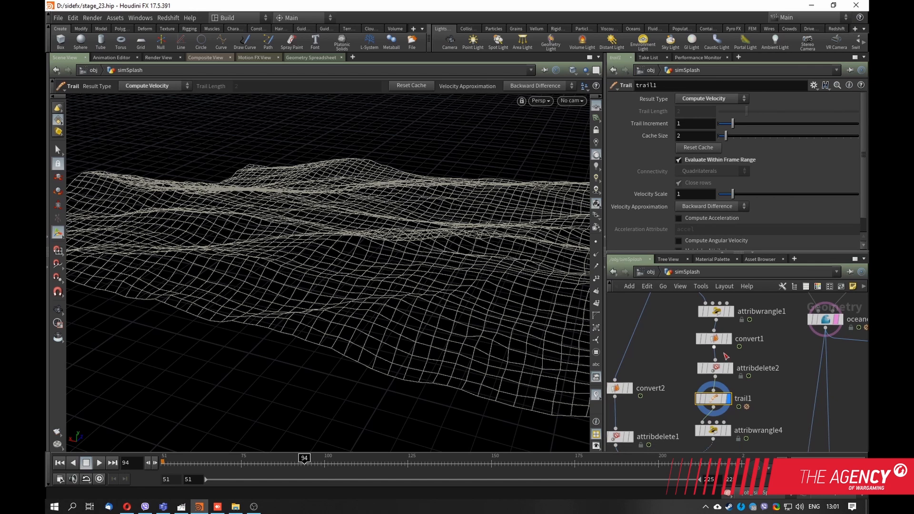
middle_drag(665, 368, 674, 349)
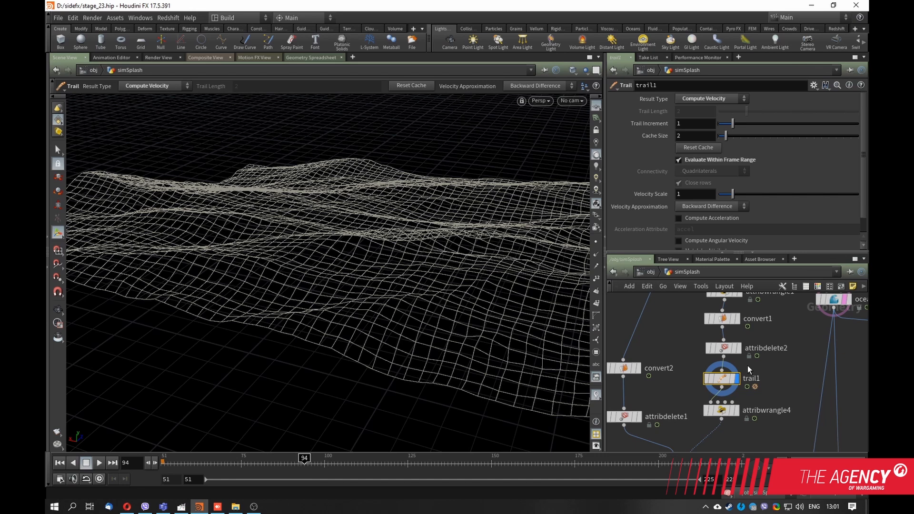
middle_drag(668, 348, 685, 362)
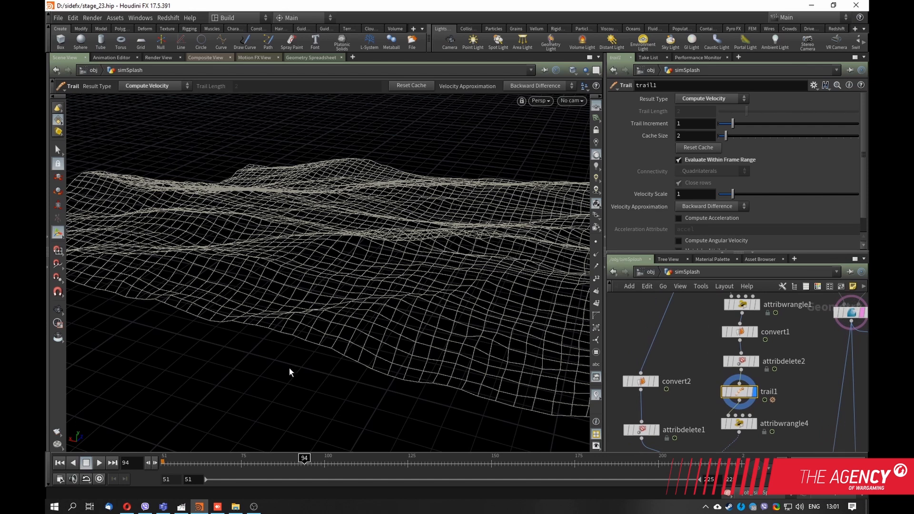
middle_drag(784, 421, 800, 401)
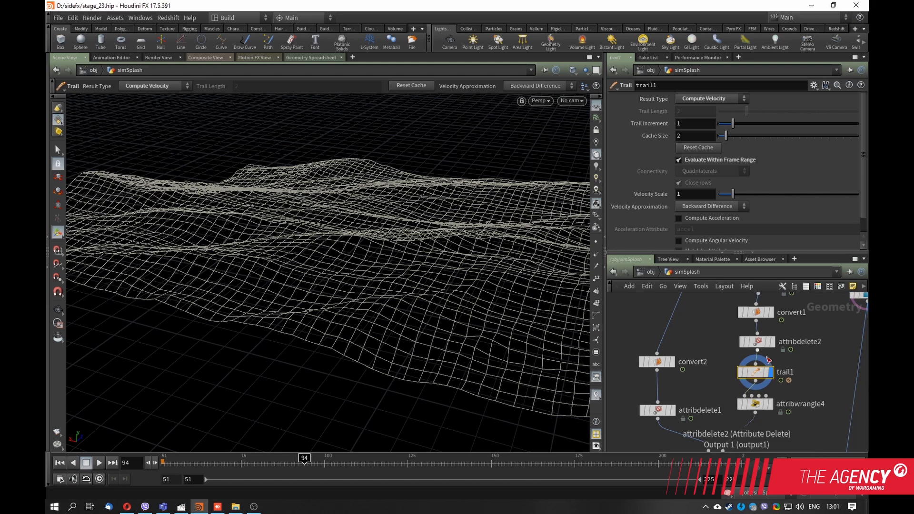
mouse_move(704, 362)
middle_down()
mouse_move(709, 371)
mouse_move(713, 360)
middle_up()
- Display object_merge1 with oceanevaluate1 as a template and view the swimmer in the ocean surface from a low angle
key(Escape)
drag(335, 220, 381, 266)
key(Return)
middle_drag(726, 325, 694, 389)
click(719, 306)
click(705, 318)
middle_drag(778, 371, 743, 386)
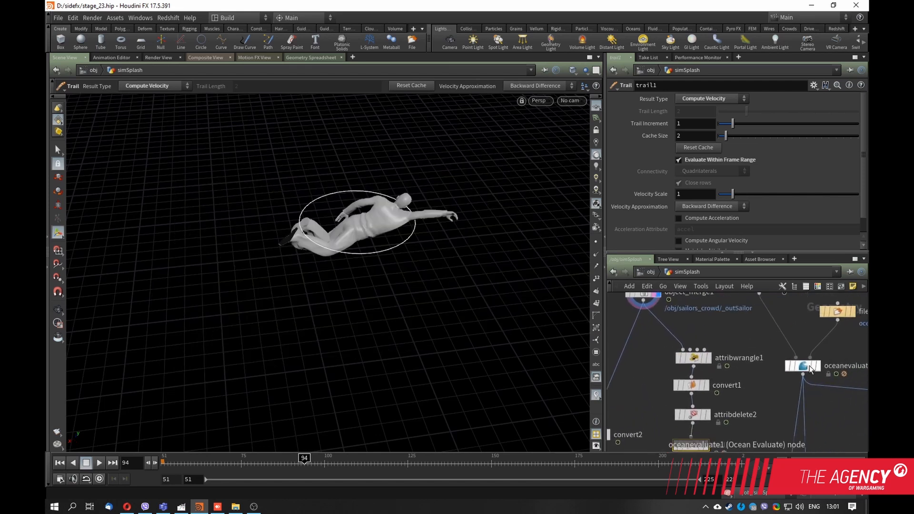
click(815, 366)
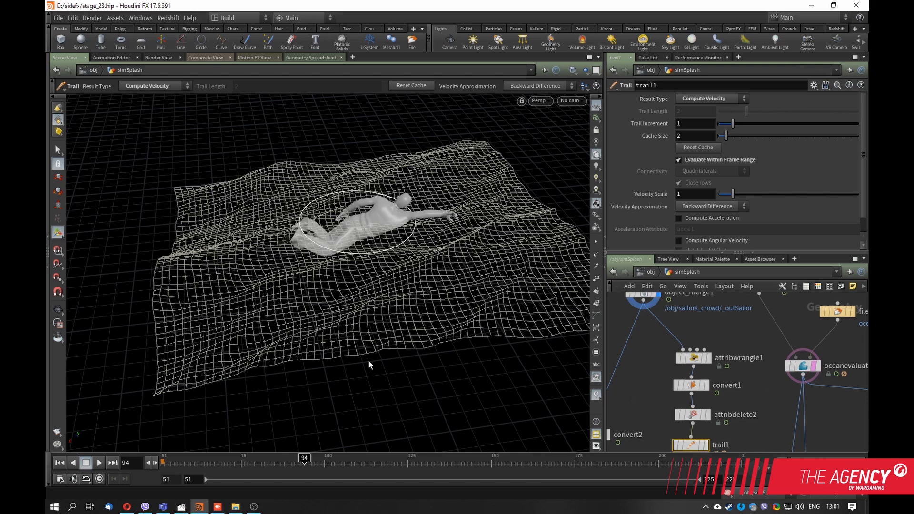
mouse_move(369, 361)
mouse_down()
mouse_move(347, 347)
mouse_move(336, 375)
mouse_move(395, 341)
mouse_move(376, 352)
mouse_up()
key(Return)
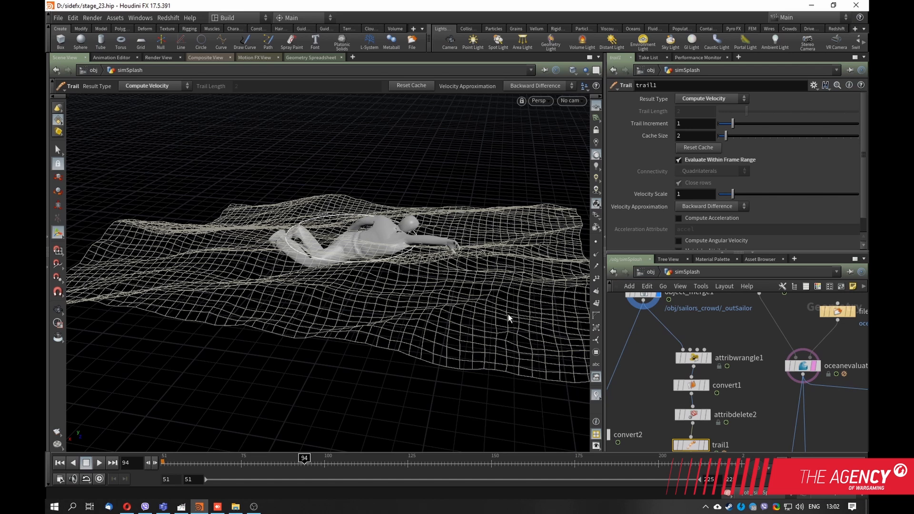
- Select and display attribwrangle1 to read its v@P=0; expression, framing its swimmer in the viewport
click(692, 368)
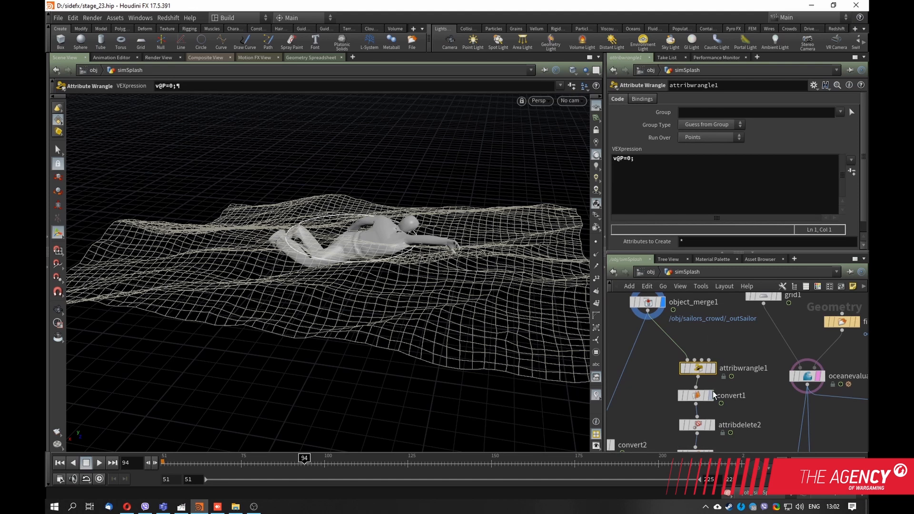
click(714, 370)
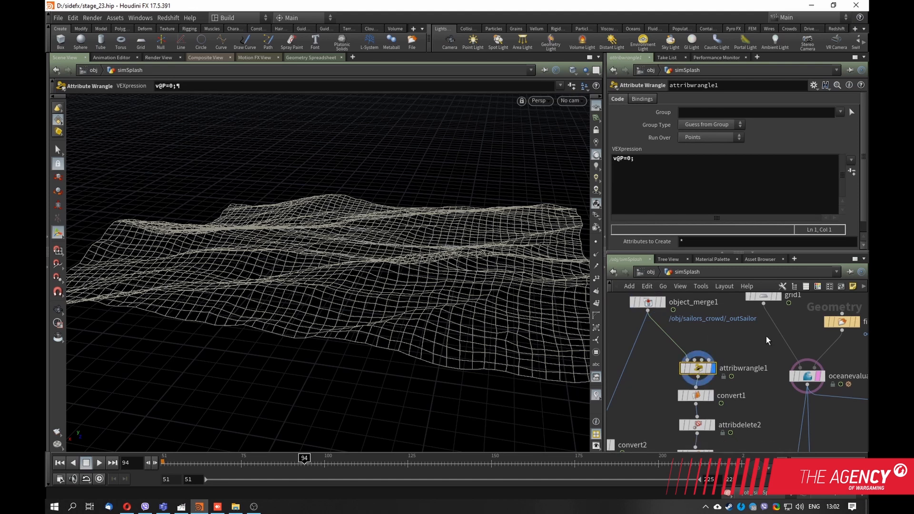
middle_drag(716, 339, 722, 341)
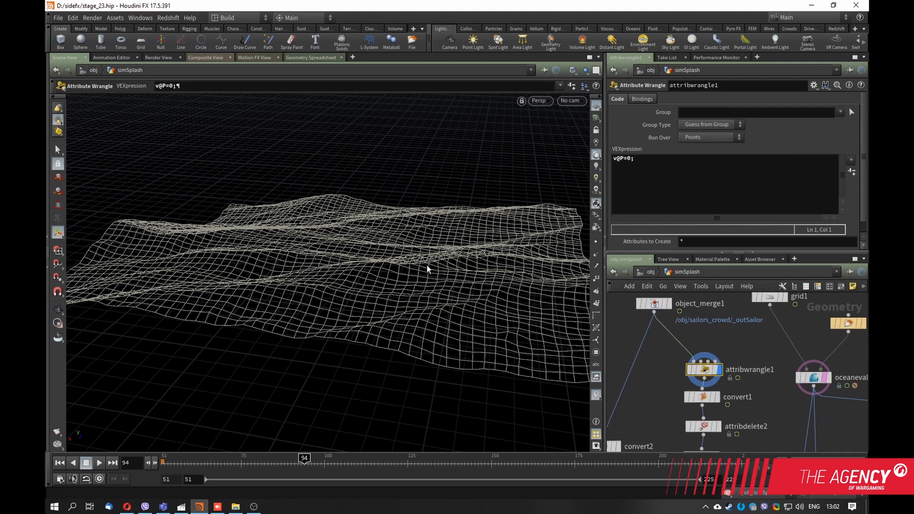
key(space+g)
alt+drag(409, 245, 483, 255)
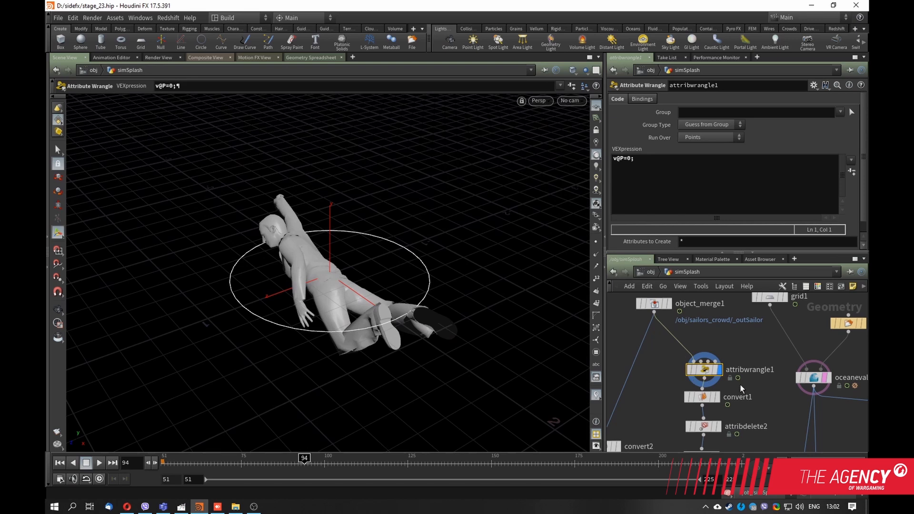
- Follow the branch down from attribwrangle1 and display trail1 to inspect the converted swimmer mesh and velocity settings
middle_drag(739, 384, 752, 370)
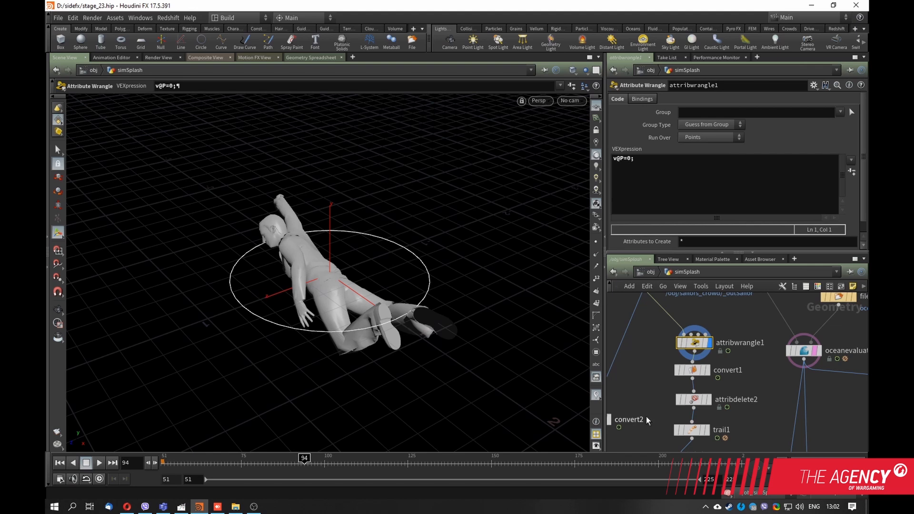
middle_drag(641, 400, 659, 389)
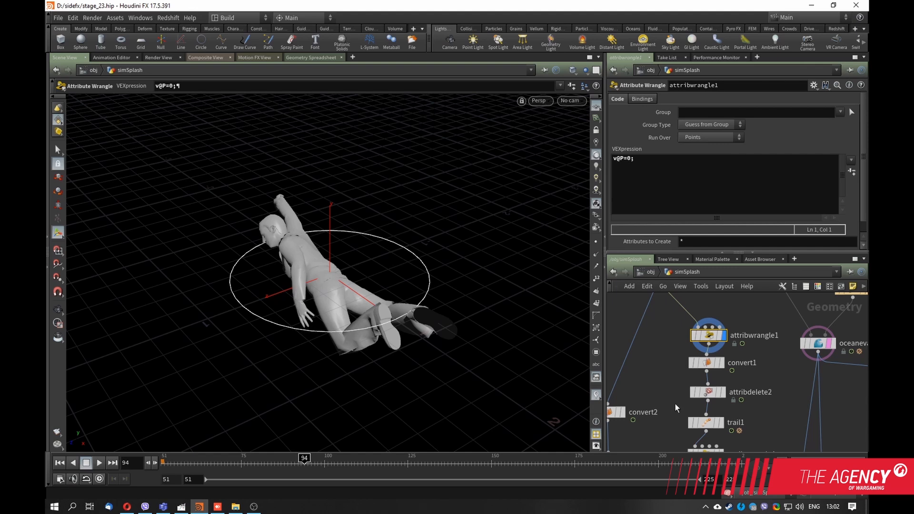
middle_drag(660, 385, 681, 356)
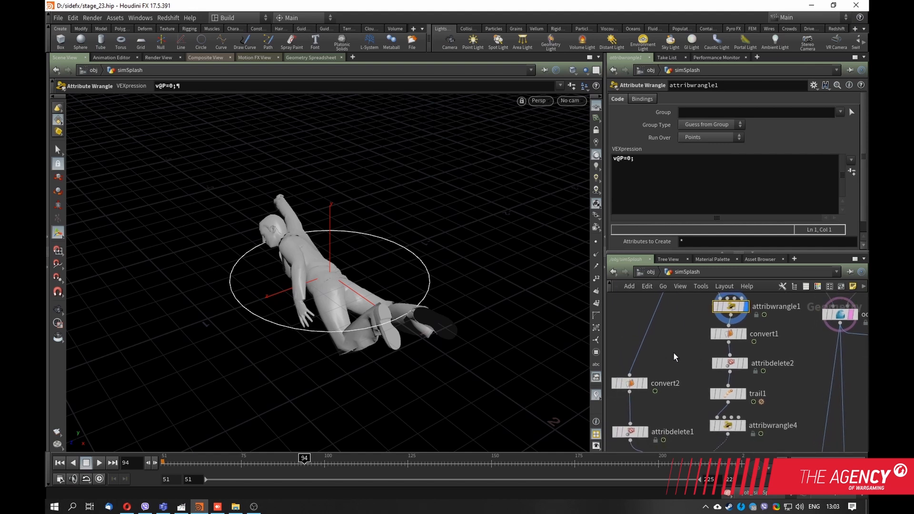
middle_drag(775, 353, 718, 360)
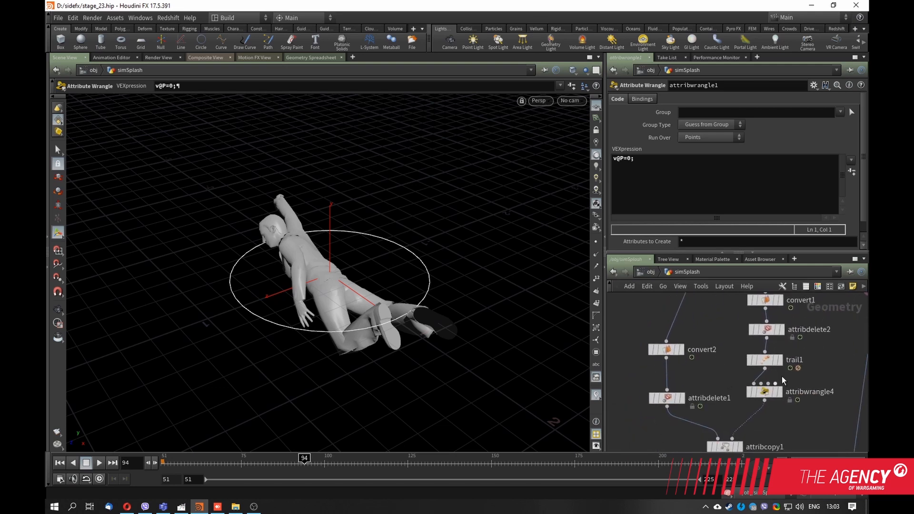
click(780, 360)
click(763, 363)
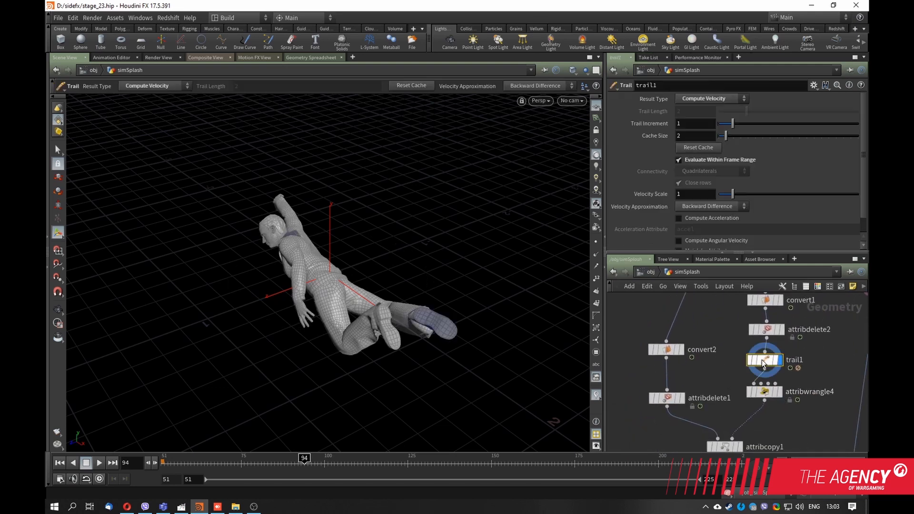
middle_drag(763, 363, 764, 346)
click(772, 379)
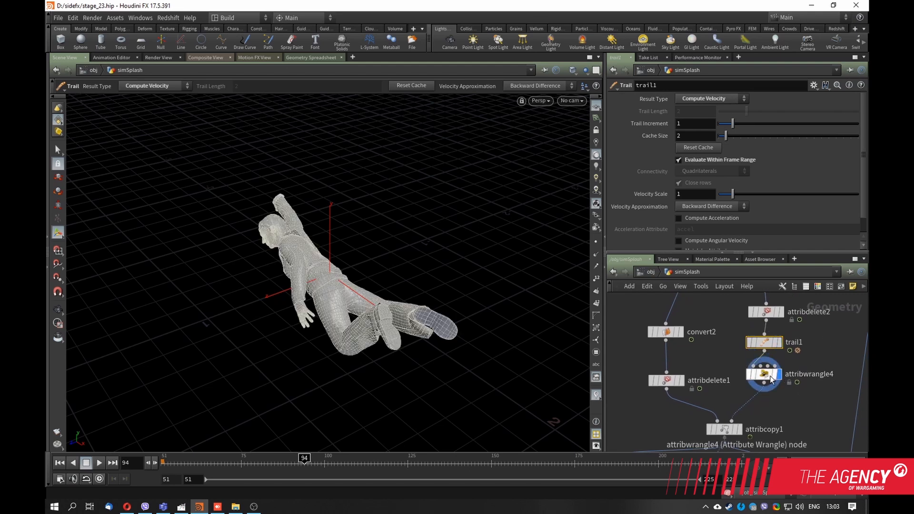
click(772, 378)
middle_drag(772, 379, 725, 409)
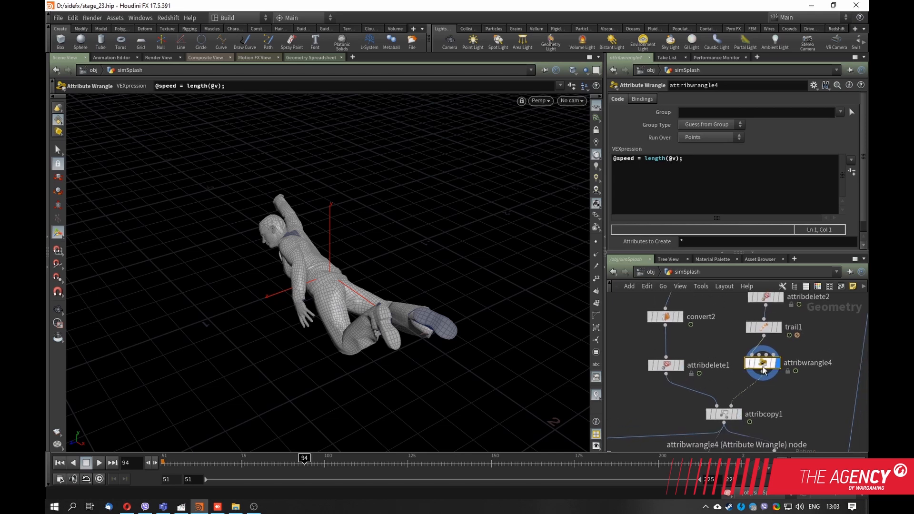
middle_drag(763, 371, 768, 349)
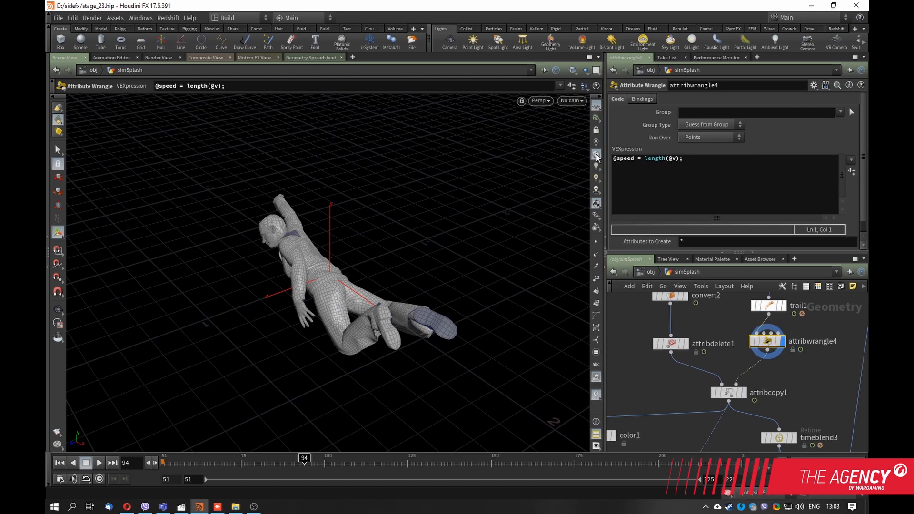
- Display and select attribdelete1 to check its attribute settings and view the swimmer within the ocean surface
click(743, 395)
click(727, 399)
middle_drag(721, 338, 724, 299)
scroll(712, 362, down, 2)
click(663, 409)
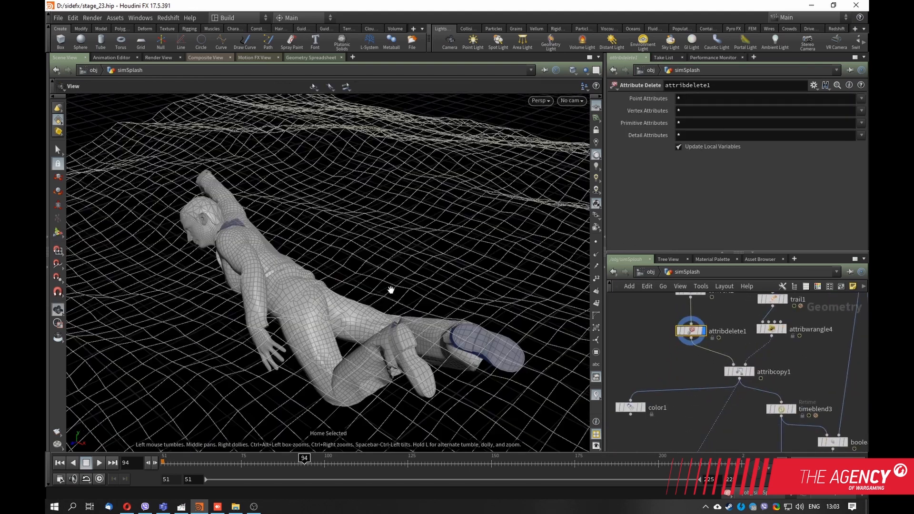
middle_drag(721, 361, 722, 346)
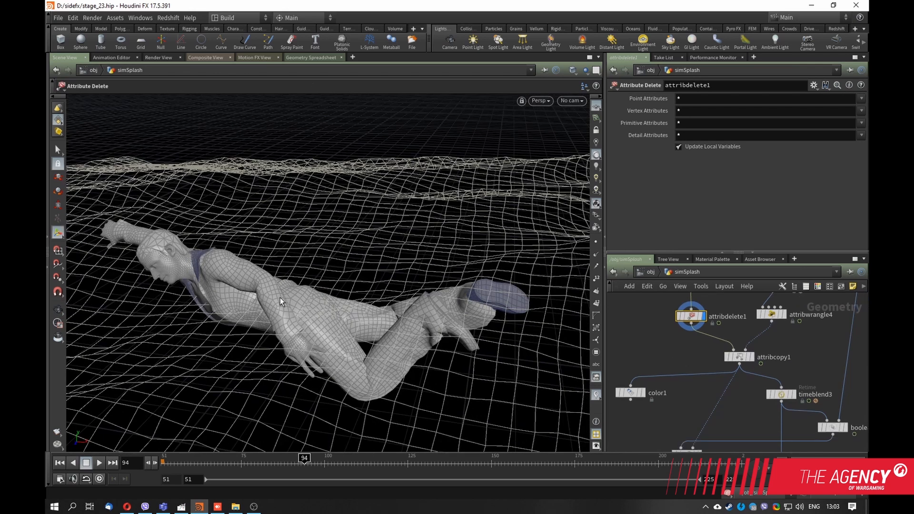
- Display and select attribcopy1 to examine how it copies the speed attribute from attribwrangle4 onto the attribdelete1 mesh
click(752, 357)
middle_drag(741, 329, 726, 353)
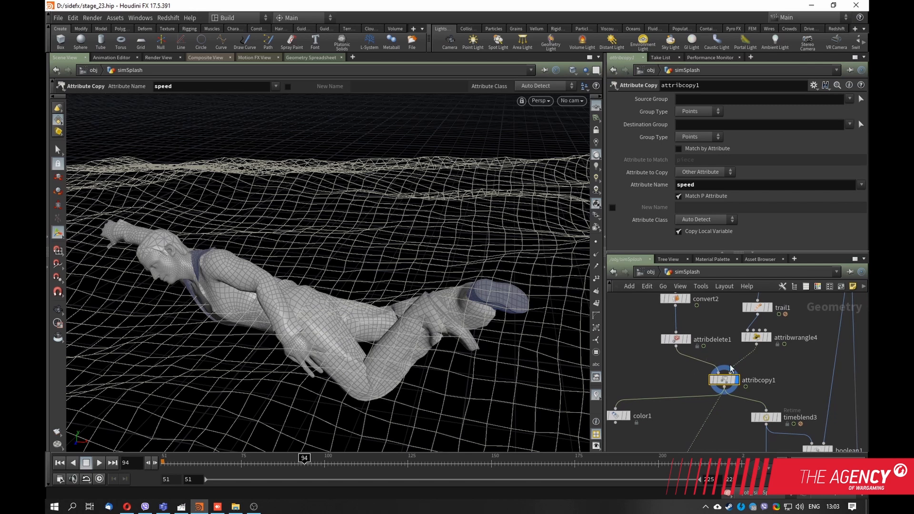
middle_drag(656, 365, 652, 375)
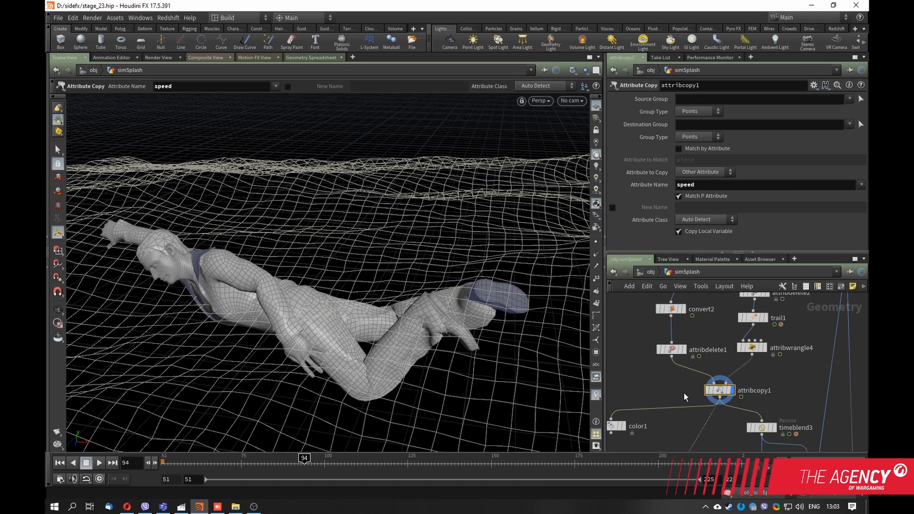
- Switch the display from attribwrangle4 back to attribcopy1 to compare the swimmer's position in the two nodes
click(765, 351)
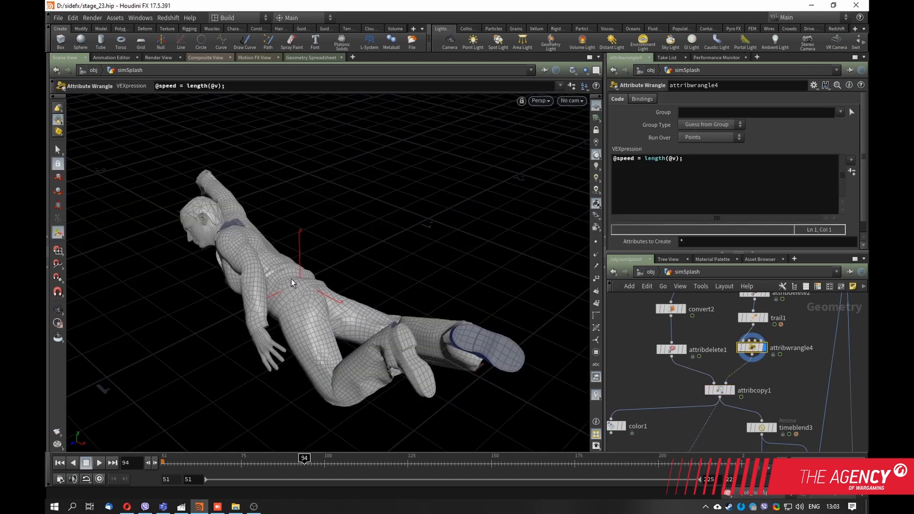
click(733, 391)
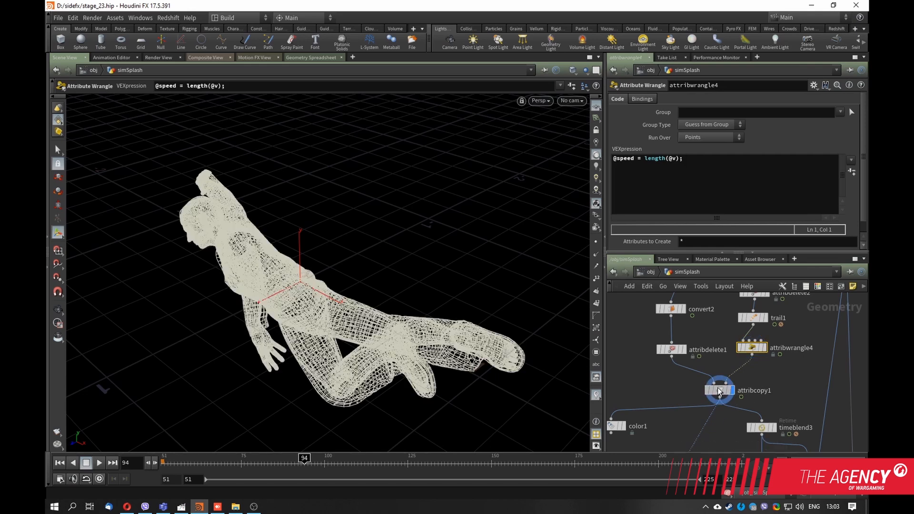
middle_drag(732, 391, 740, 358)
drag(726, 354, 721, 349)
mouse_move(734, 384)
middle_down()
mouse_move(745, 367)
mouse_move(750, 375)
middle_up()
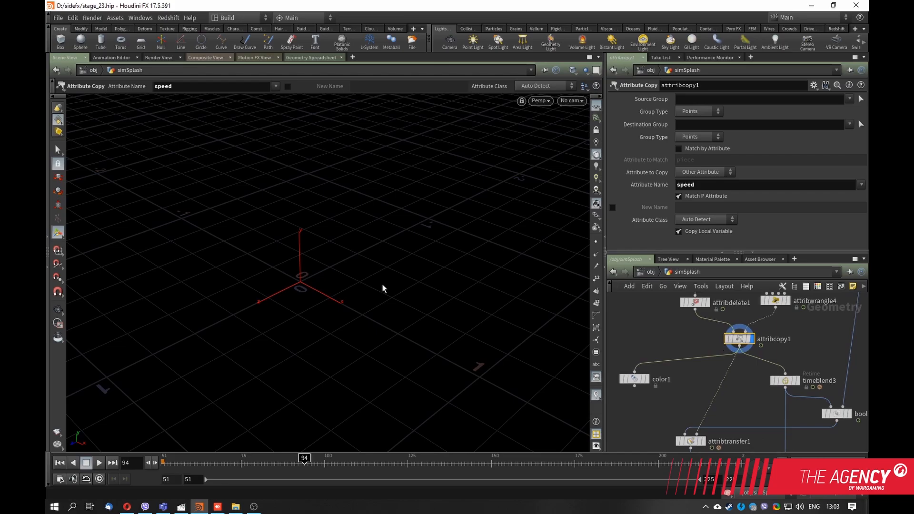
- View attribcopy1's swimmer in the ocean surface from a low angle and move the color1 node closer beneath attribcopy1
key(Escape)
drag(356, 298, 351, 271)
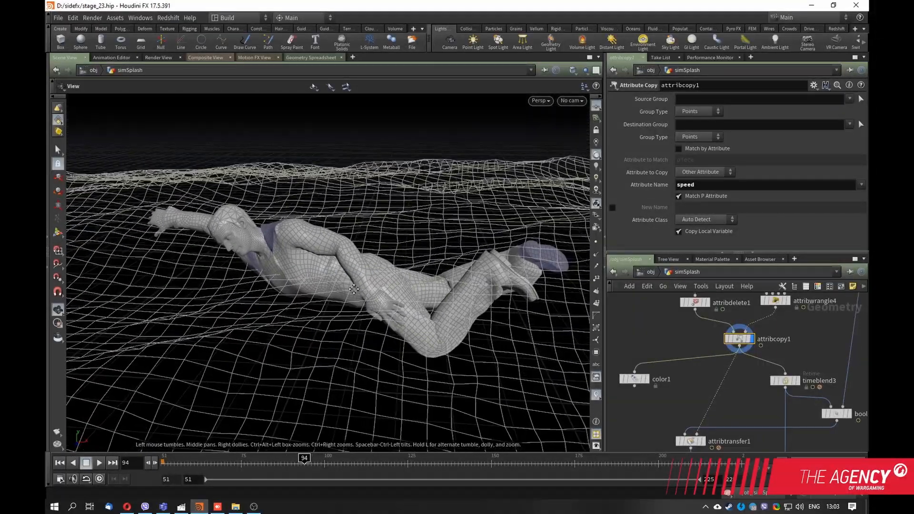
right_drag(351, 271, 363, 289)
middle_drag(363, 288, 333, 264)
key(Return)
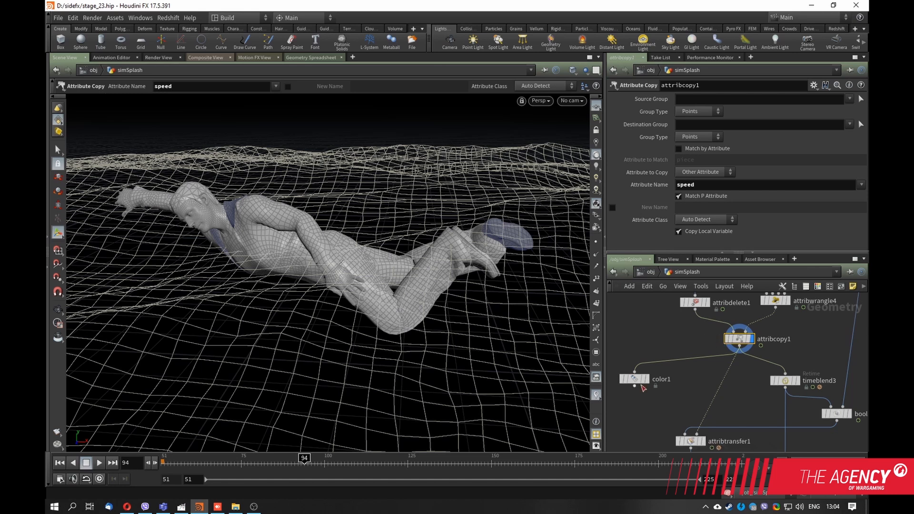
drag(641, 386, 678, 386)
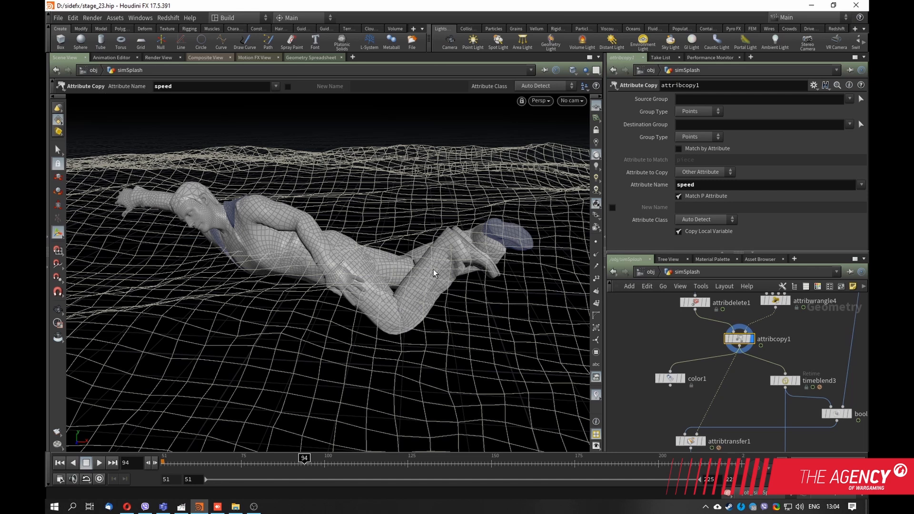
- Display and select color1, shift its node slightly aside, and examine the speed color ramp on the swimmer from several angles
click(682, 379)
click(669, 384)
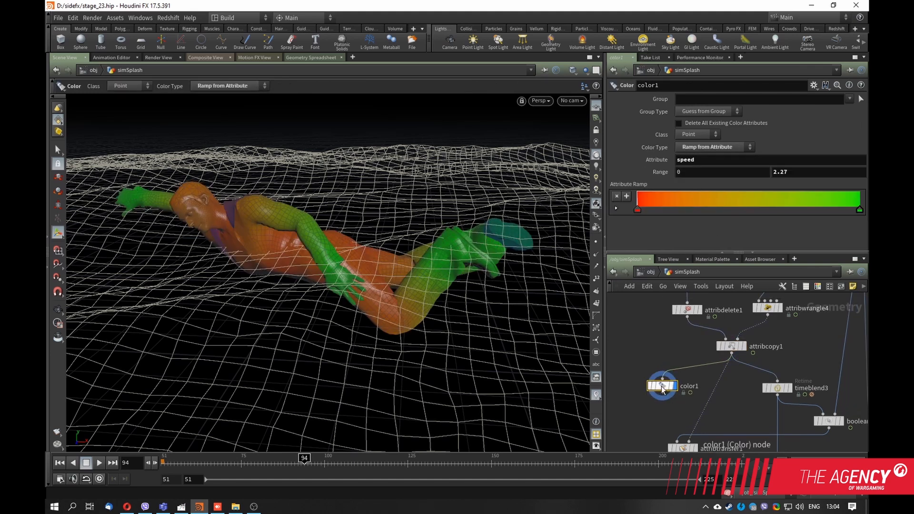
drag(665, 385, 654, 385)
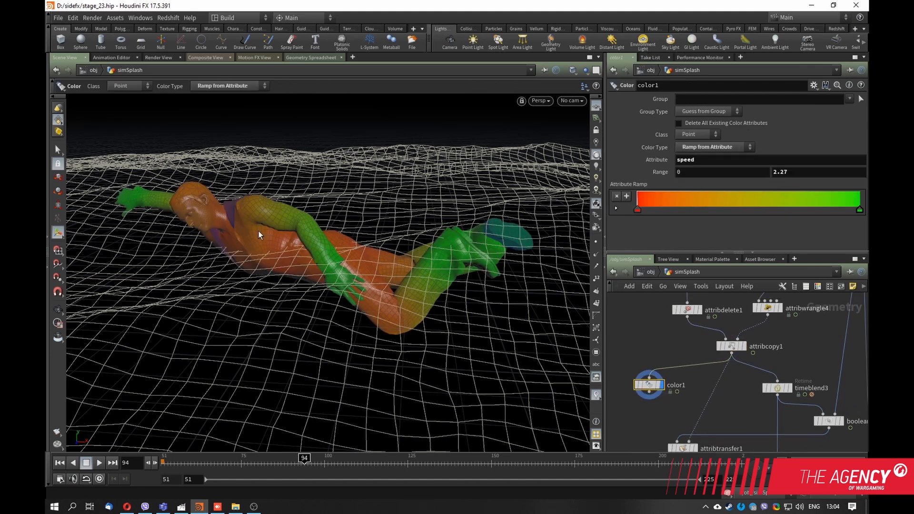
key(Escape)
drag(258, 248, 363, 306)
key(Return)
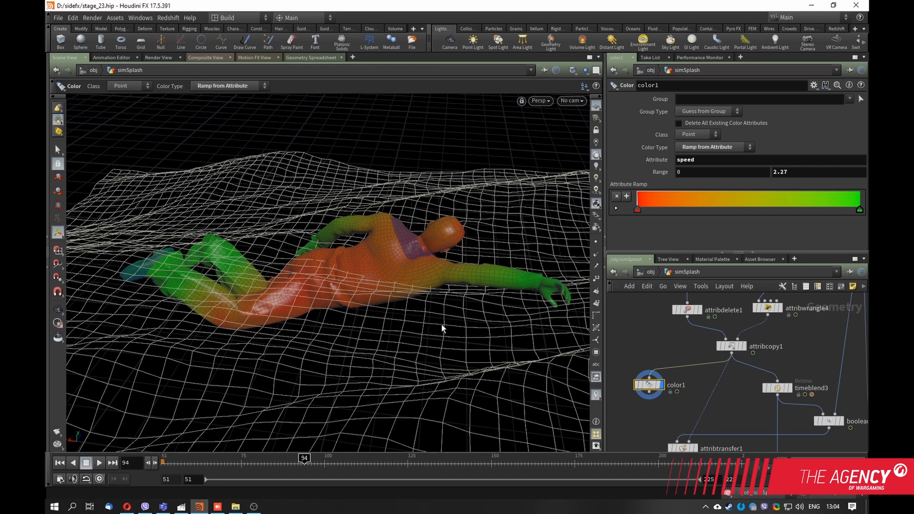
key(Escape)
drag(451, 296, 410, 263)
key(Return)
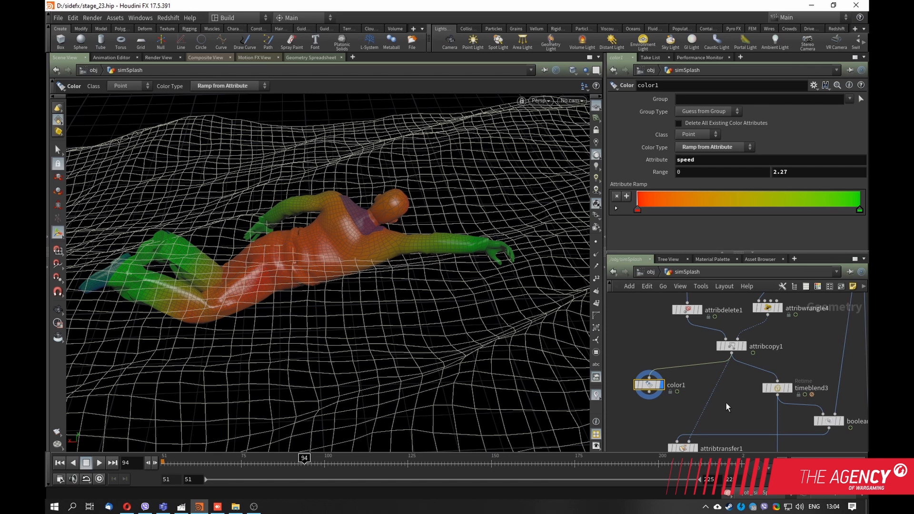
- Display and select timeblend3 to check its Retime settings and view the swimmer in the ocean surface from behind
middle_drag(738, 401, 721, 386)
drag(712, 375, 713, 371)
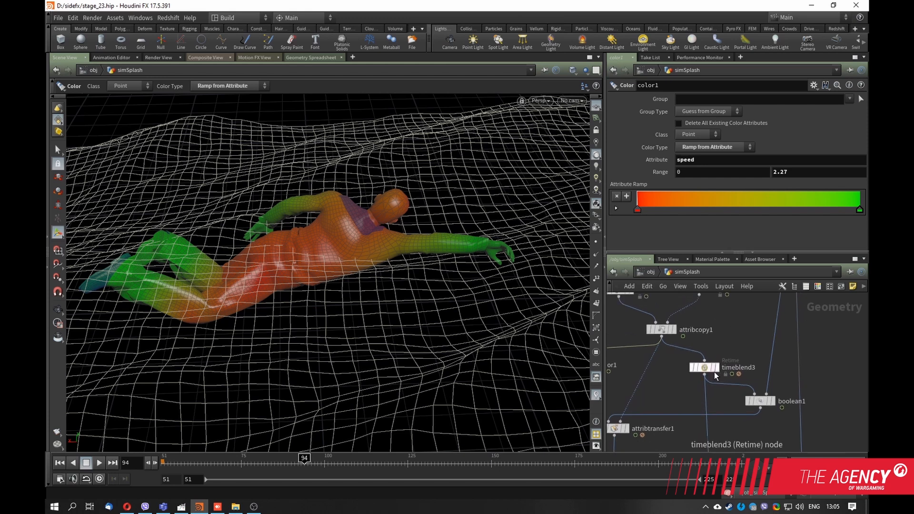
click(717, 368)
click(707, 375)
middle_drag(689, 394, 690, 382)
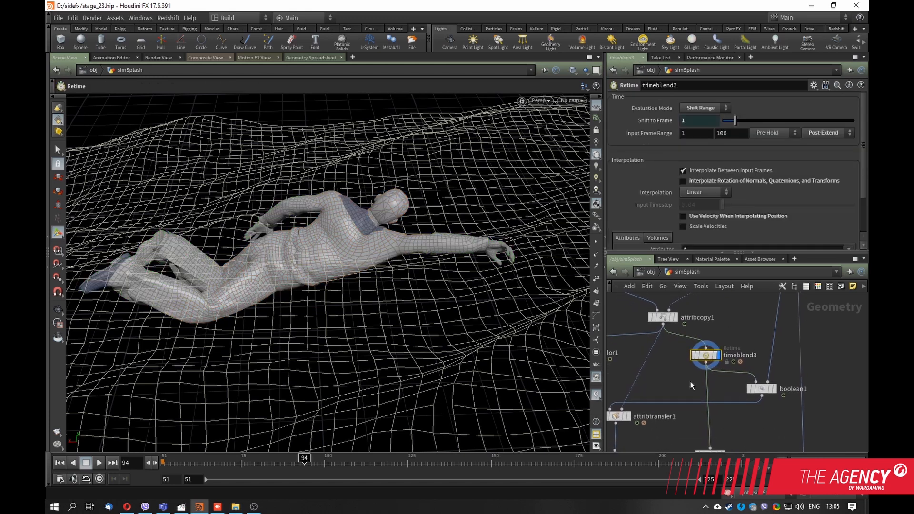
alt+middle_drag(324, 274, 374, 249)
alt+right_drag(373, 248, 336, 265)
alt+drag(336, 265, 395, 280)
key(Return)
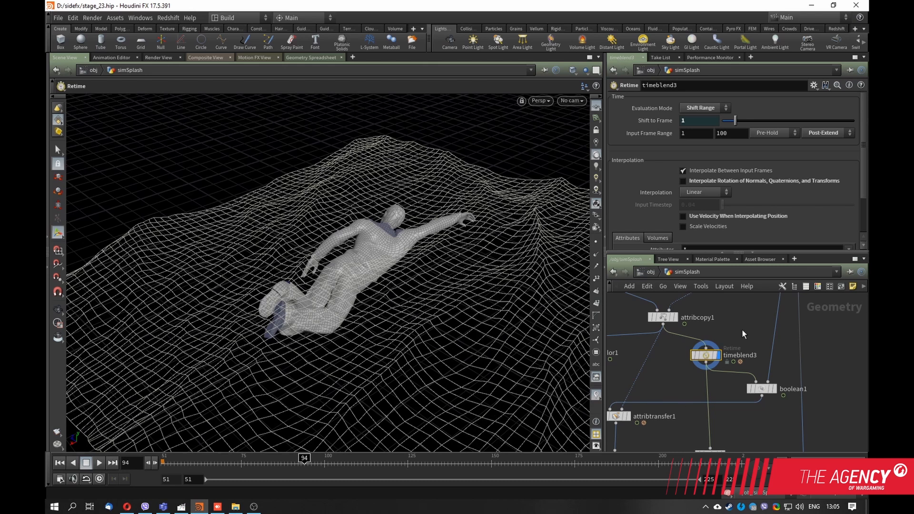
- Nudge the timeblend3 node within the network and examine the retimed swimmer up close from the side
middle_drag(720, 380, 721, 387)
drag(713, 363, 718, 361)
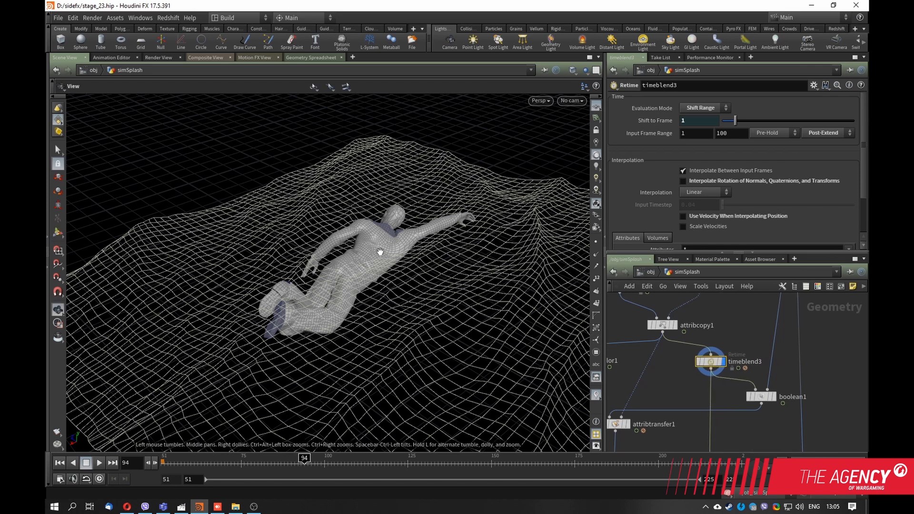
alt+drag(380, 253, 334, 239)
alt+right_drag(333, 239, 540, 254)
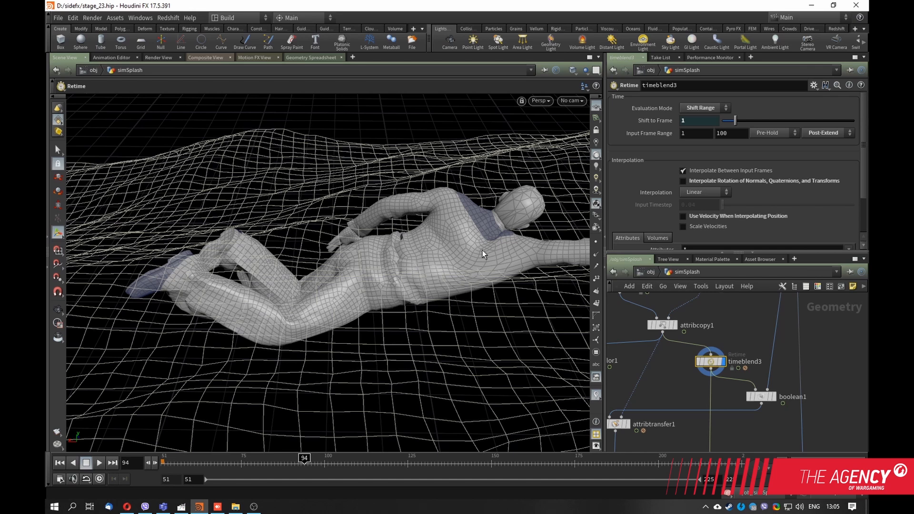
- Trace the inputs of boolean1 in the network, then display and select it to check its Seam operation settings
middle_drag(746, 327, 723, 312)
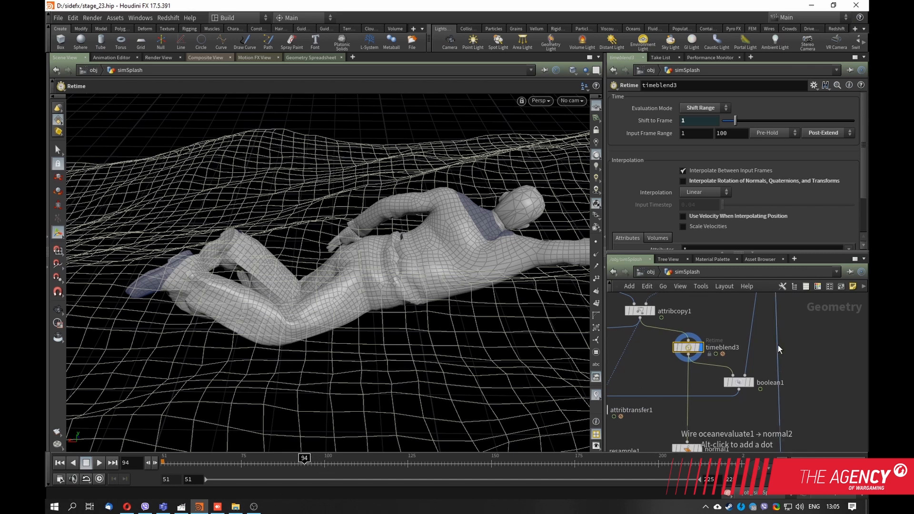
middle_drag(753, 351, 751, 386)
scroll(734, 372, down, 1)
middle_drag(722, 356, 700, 364)
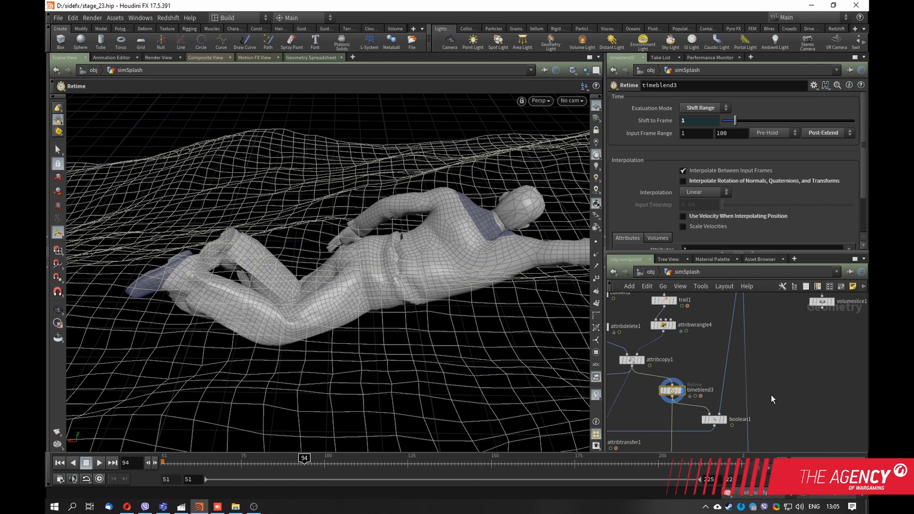
mouse_move(746, 397)
middle_down()
mouse_move(770, 375)
mouse_move(733, 444)
middle_up()
mouse_move(752, 375)
middle_down()
mouse_move(751, 419)
mouse_move(784, 330)
middle_up()
middle_drag(785, 404, 788, 341)
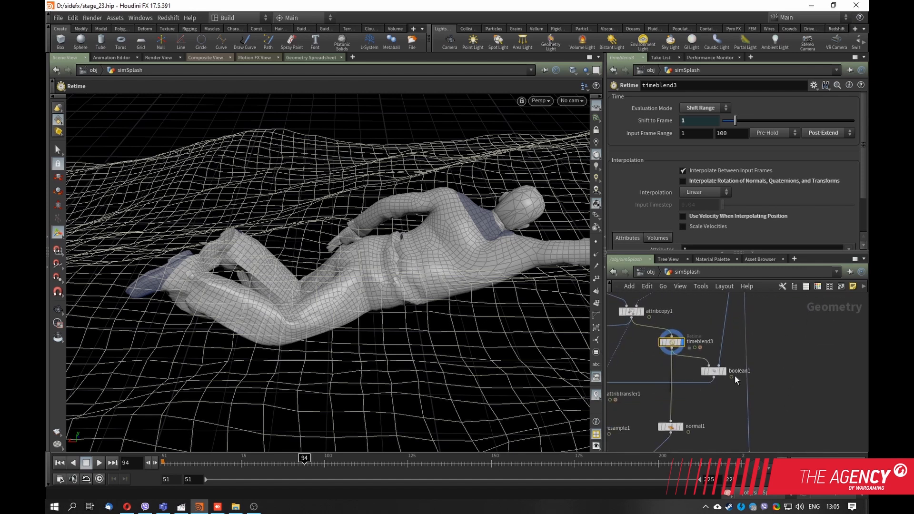
scroll(735, 376, up, 2)
click(720, 371)
click(707, 371)
middle_drag(726, 415, 750, 399)
- Examine the boolean1 seam curves where the swimmer intersects the ocean surface from several angles
key(Escape)
drag(421, 318, 362, 301)
key(Return)
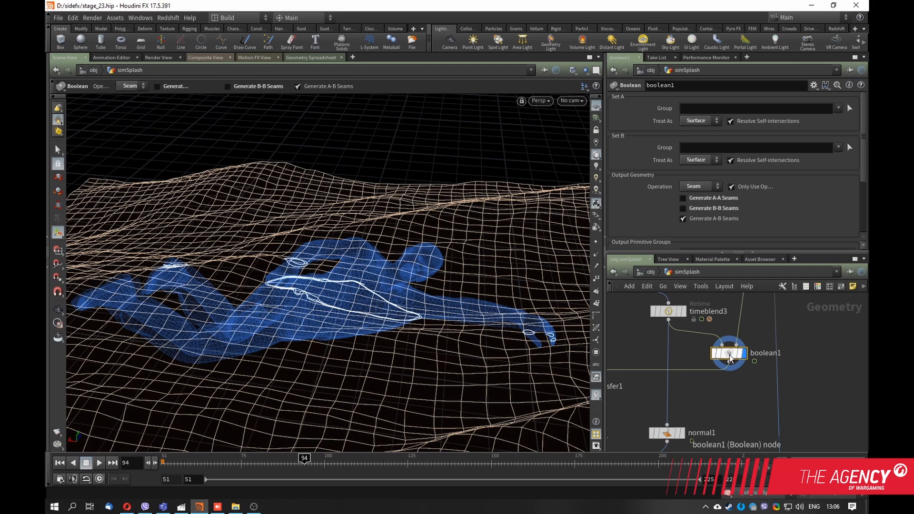
middle_drag(731, 402, 762, 402)
mouse_move(360, 321)
mouse_down()
mouse_move(321, 300)
mouse_move(364, 320)
mouse_up()
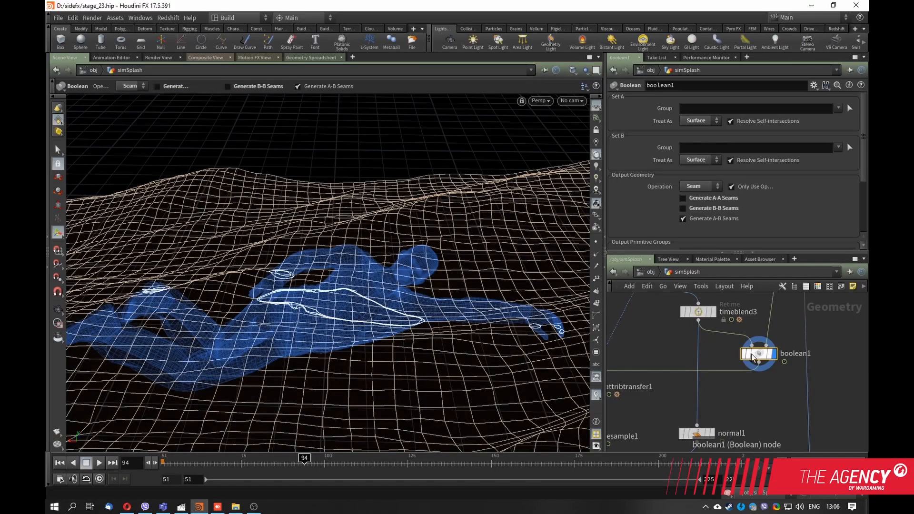
middle_drag(768, 354, 757, 363)
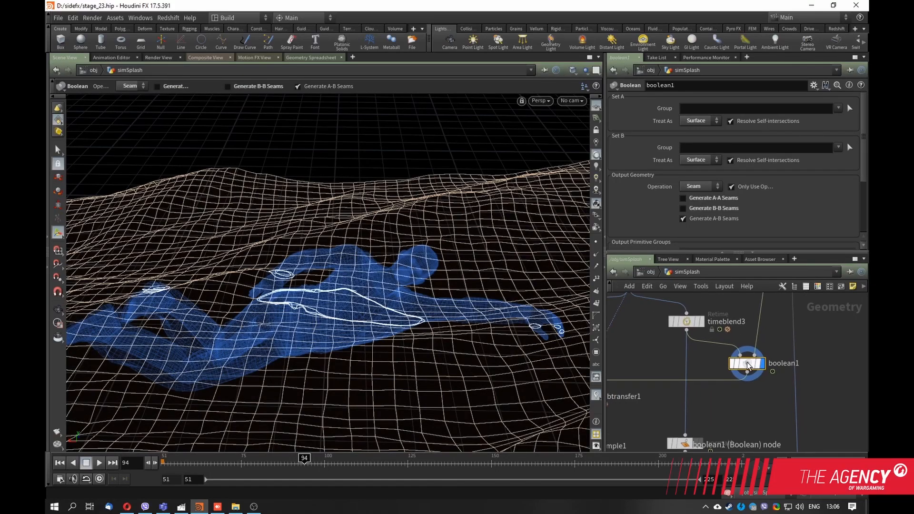
key(space)
mouse_move(418, 316)
mouse_down()
mouse_move(383, 316)
mouse_move(312, 343)
mouse_move(255, 322)
mouse_move(341, 310)
mouse_move(272, 289)
mouse_move(263, 306)
mouse_move(364, 291)
mouse_move(406, 298)
mouse_move(394, 359)
mouse_move(418, 302)
mouse_move(346, 309)
mouse_move(420, 306)
mouse_move(481, 286)
mouse_move(472, 274)
mouse_up()
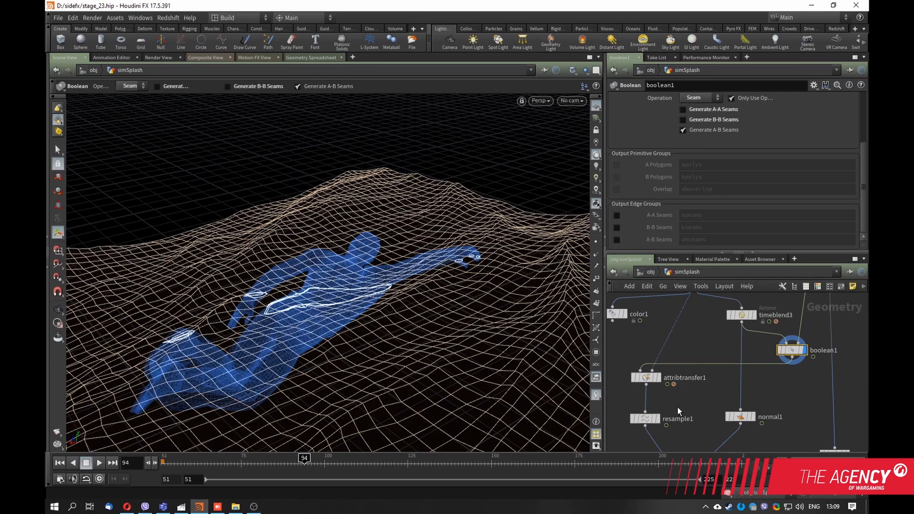
- Check the speed transfer in attribtransfer1, then display its two input nodes, attribcopy1 and boolean1, in turn
click(646, 379)
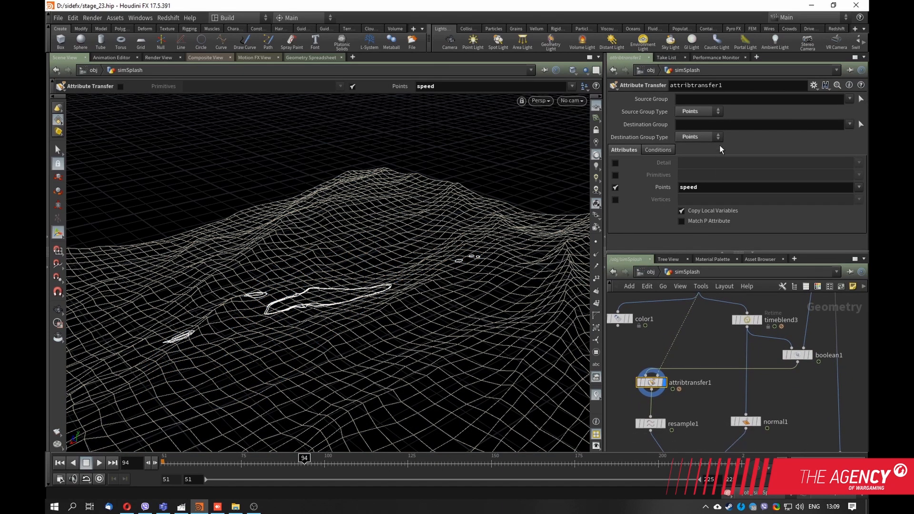
middle_drag(693, 331, 688, 349)
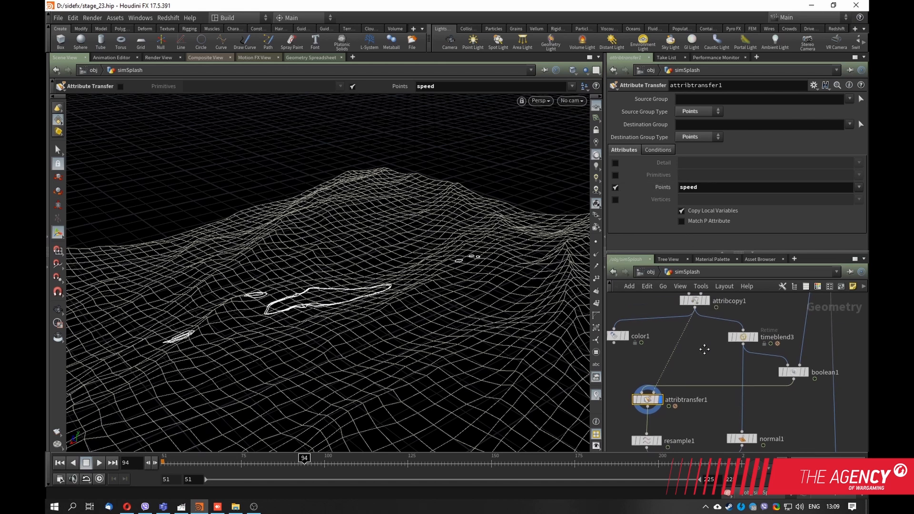
click(704, 304)
click(700, 305)
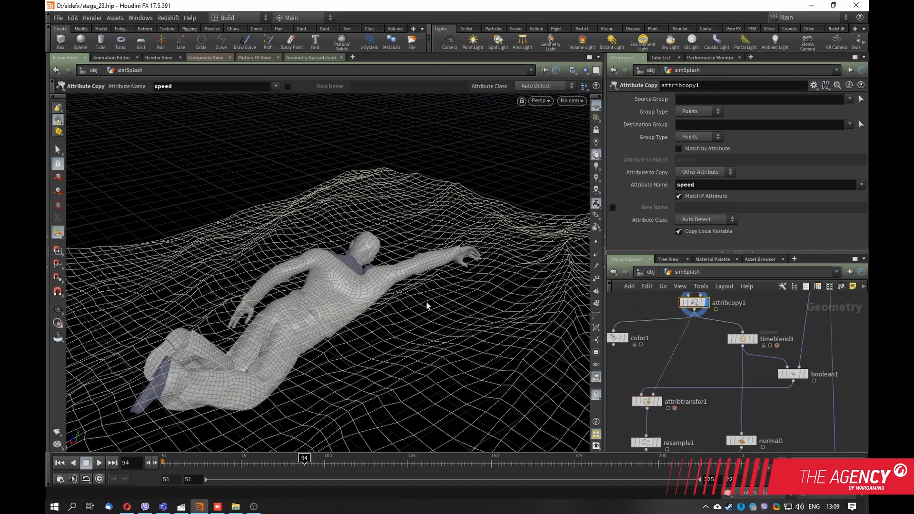
click(804, 374)
click(793, 374)
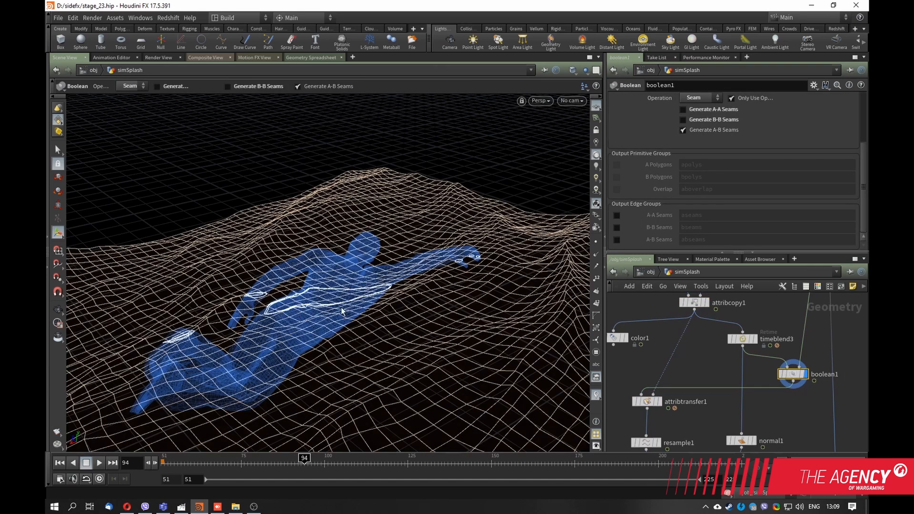
- Display and select resample1, show the geometry's points, and examine the seam curves up close
middle_drag(682, 357, 706, 332)
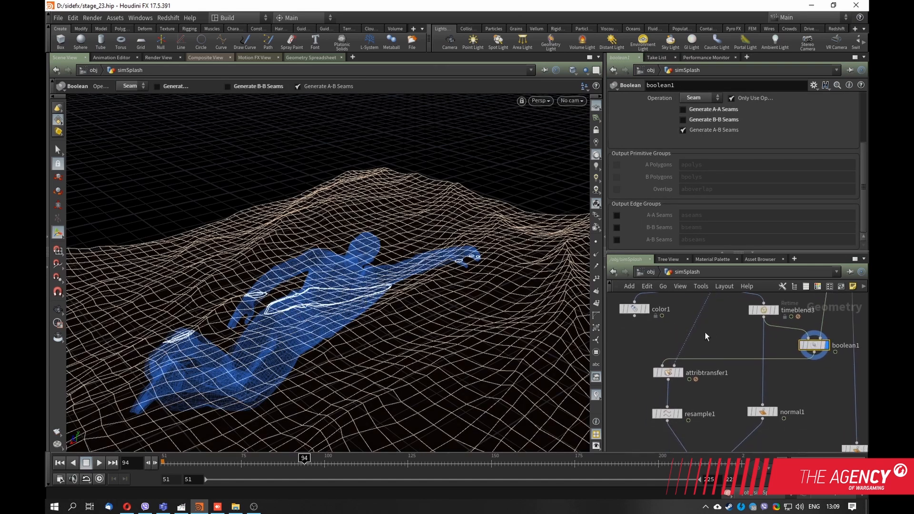
middle_drag(687, 378, 679, 312)
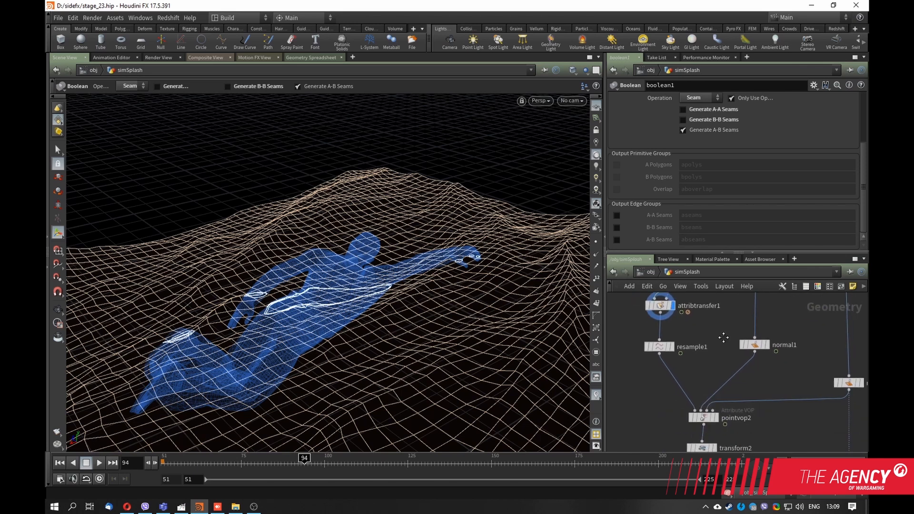
click(664, 347)
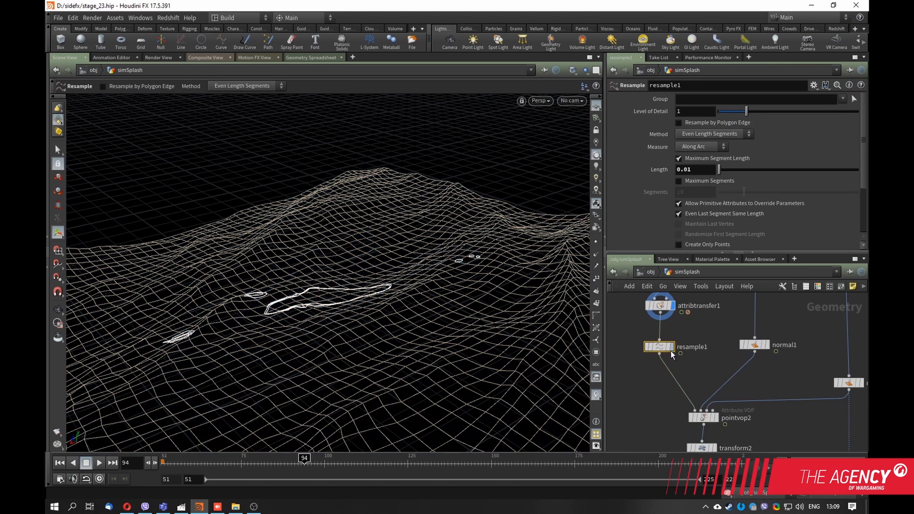
click(673, 349)
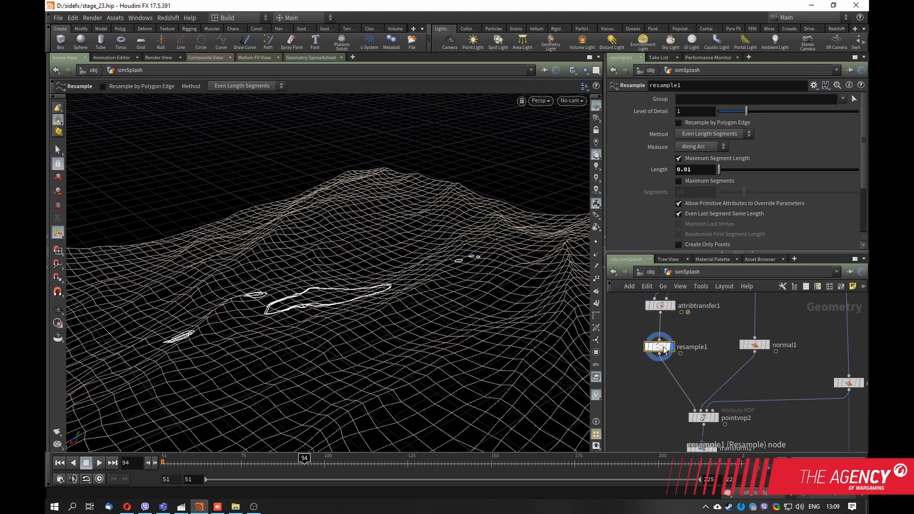
click(596, 243)
scroll(301, 305, up, 5)
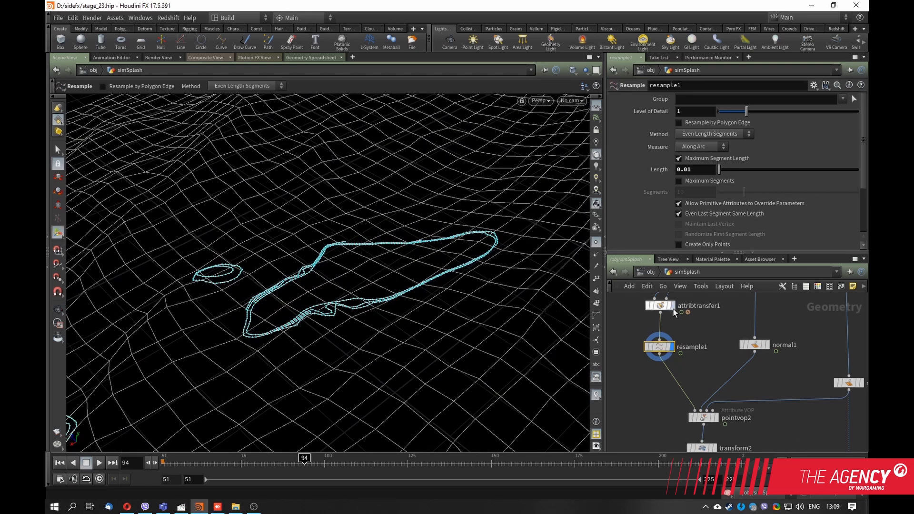
- Switch the display to attribtransfer1 and back to resample1 to compare the point density along the seam curves
click(660, 305)
key(Escape)
drag(352, 313, 350, 333)
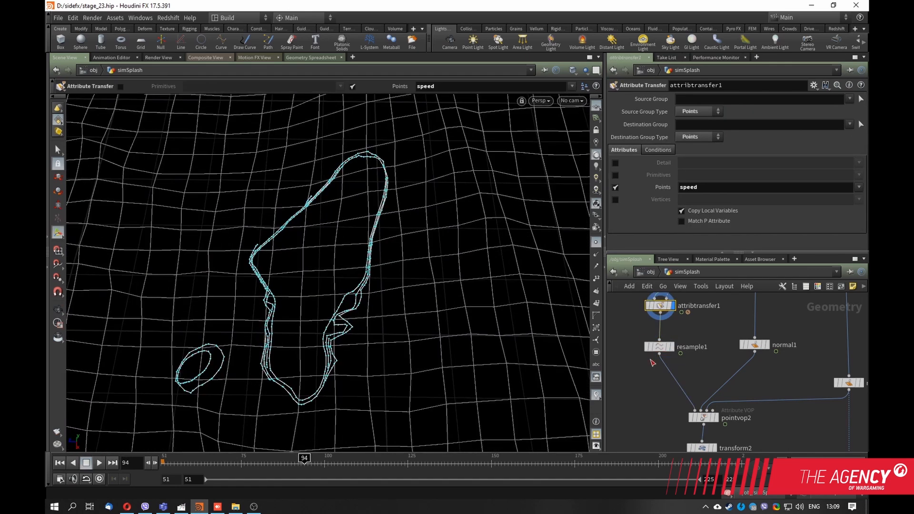
click(660, 346)
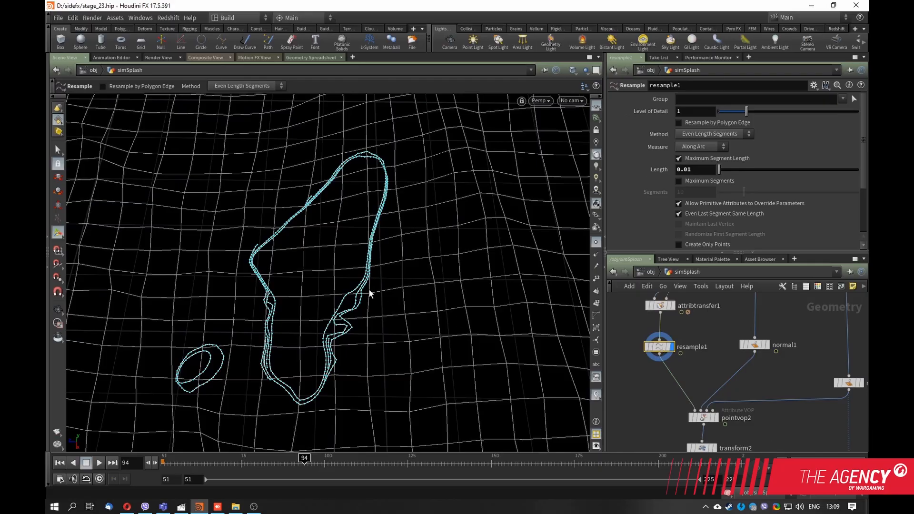
key(Escape)
drag(367, 295, 409, 238)
key(Return)
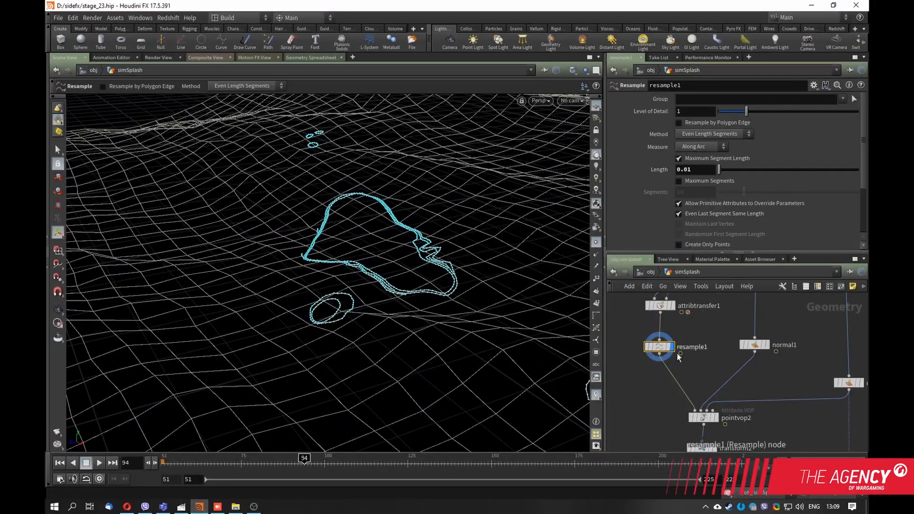
- Display and select normal1, hide the point markers, and show the point normals on the swimmer
scroll(691, 350, down, 1)
middle_drag(710, 357, 696, 306)
scroll(691, 350, down, 1)
drag(708, 332, 697, 333)
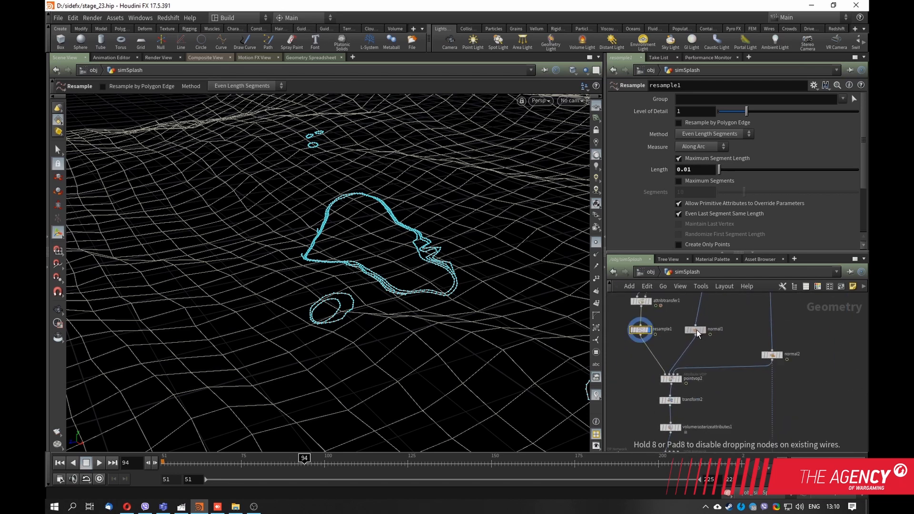
middle_drag(728, 315, 692, 367)
click(692, 365)
click(689, 365)
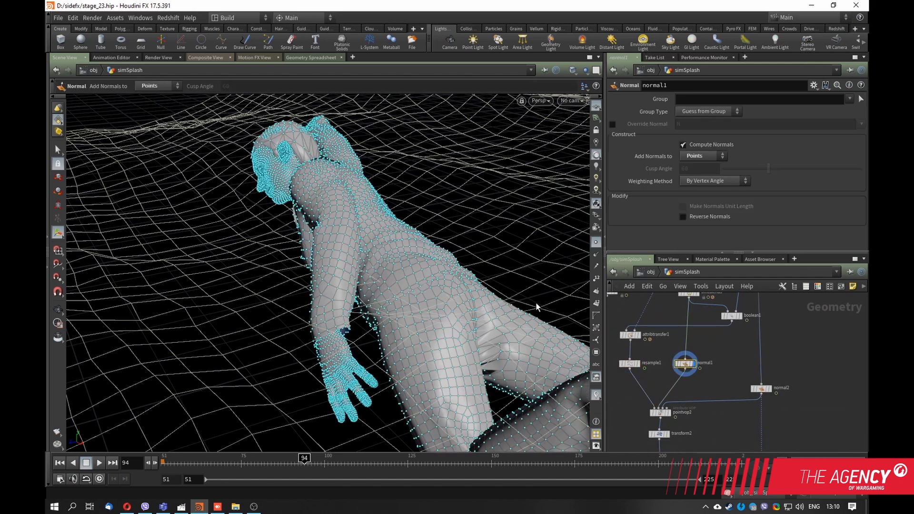
click(596, 241)
click(597, 255)
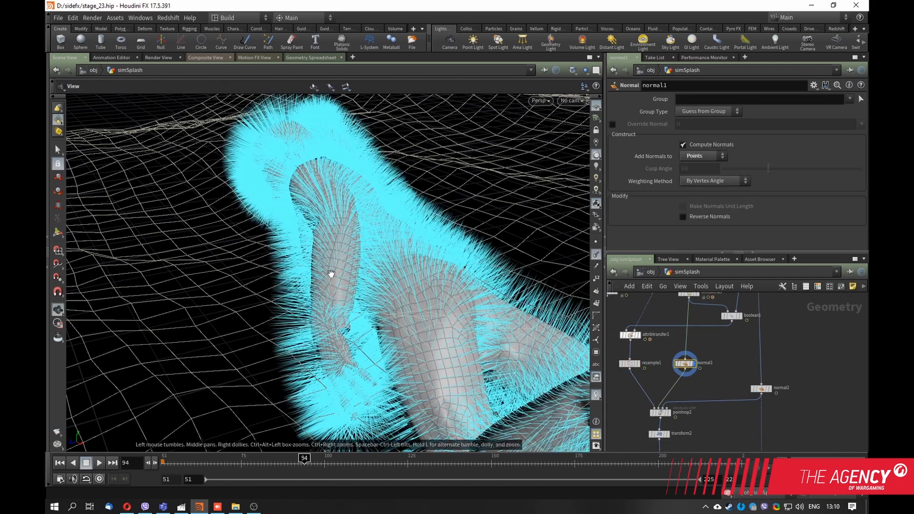
- Examine the point normals over the swimmer's whole body from several angles
alt+drag(331, 273, 443, 255)
alt+right_drag(443, 255, 287, 271)
alt+drag(288, 271, 369, 287)
alt+right_drag(369, 287, 314, 291)
alt+drag(315, 290, 253, 281)
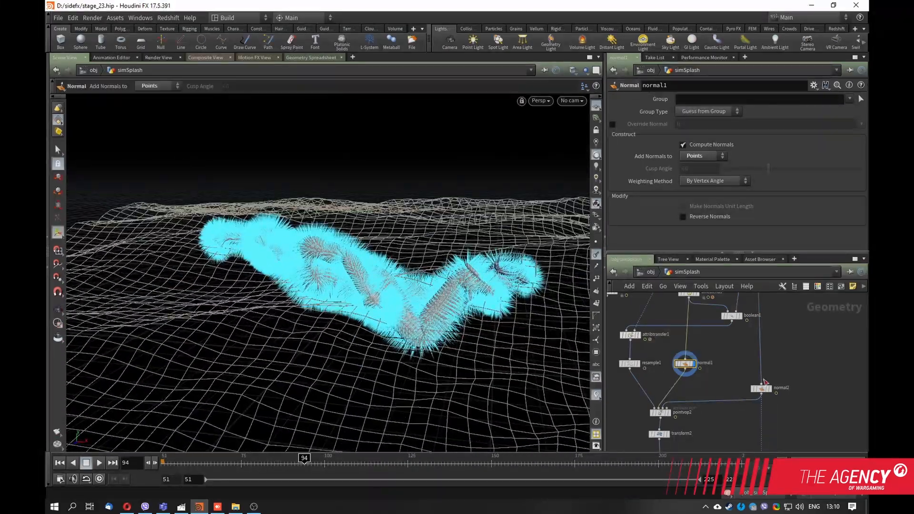
- Display and select normal2 to examine the ocean surface's point normals, and locate pointvop2 further down the network
scroll(764, 383, up, 3)
drag(762, 391, 761, 376)
click(764, 376)
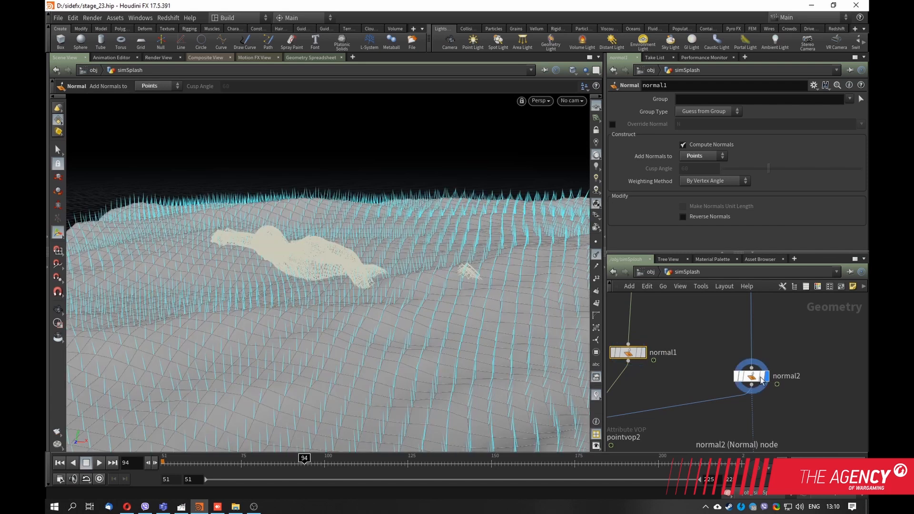
click(760, 380)
alt+drag(455, 336, 363, 312)
alt+right_drag(364, 313, 396, 288)
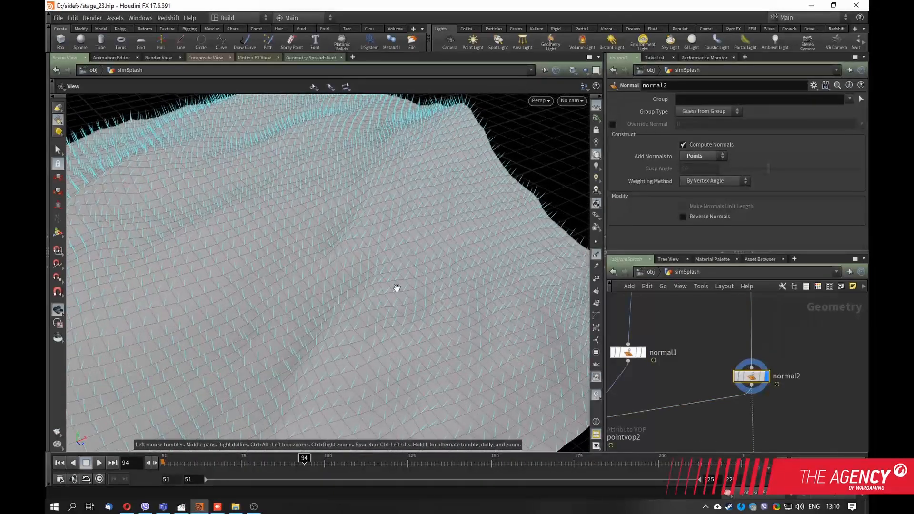
alt+drag(396, 287, 394, 268)
middle_drag(692, 368, 749, 355)
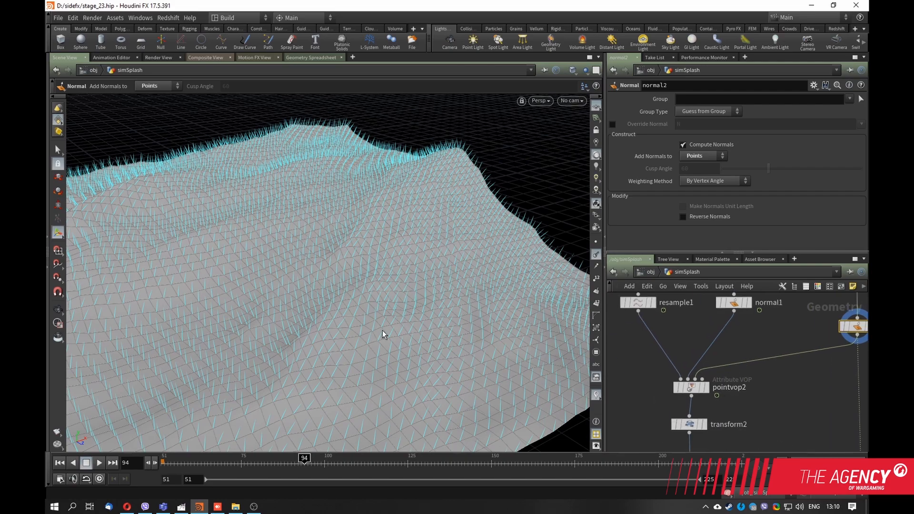
- Examine the ocean surface's point normals from several angles and distances
alt+drag(383, 334, 370, 290)
alt+middle_drag(370, 290, 400, 317)
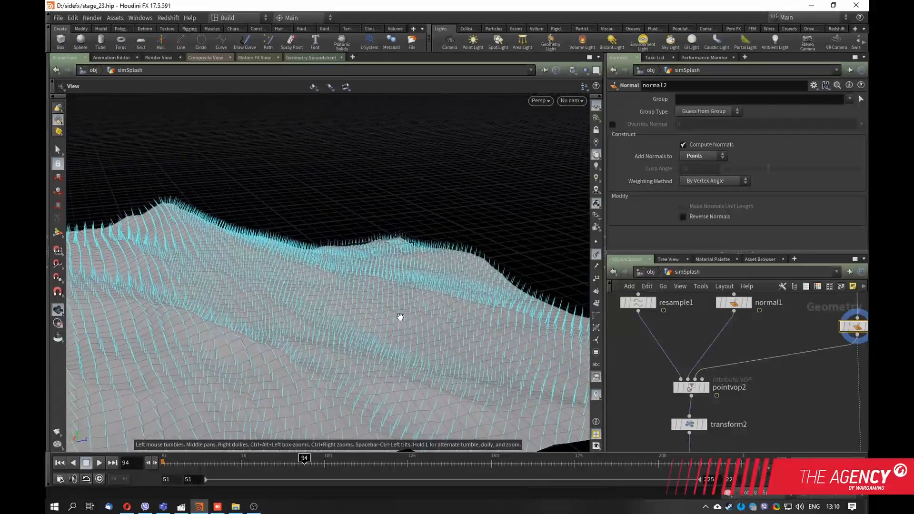
alt+right_drag(400, 317, 341, 327)
alt+drag(341, 327, 323, 333)
alt+right_drag(323, 333, 413, 322)
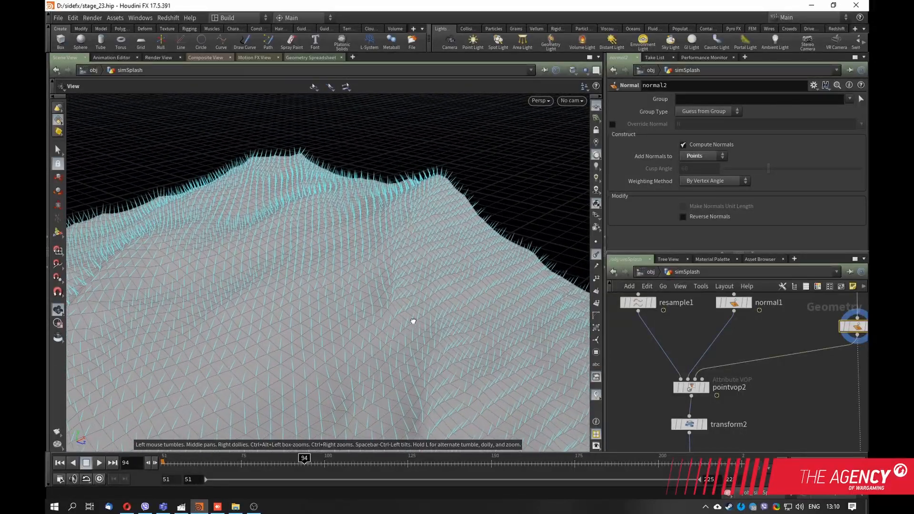
alt+drag(413, 321, 417, 299)
- Display and select pointvop2 in the simSplash network
middle_drag(768, 379, 780, 348)
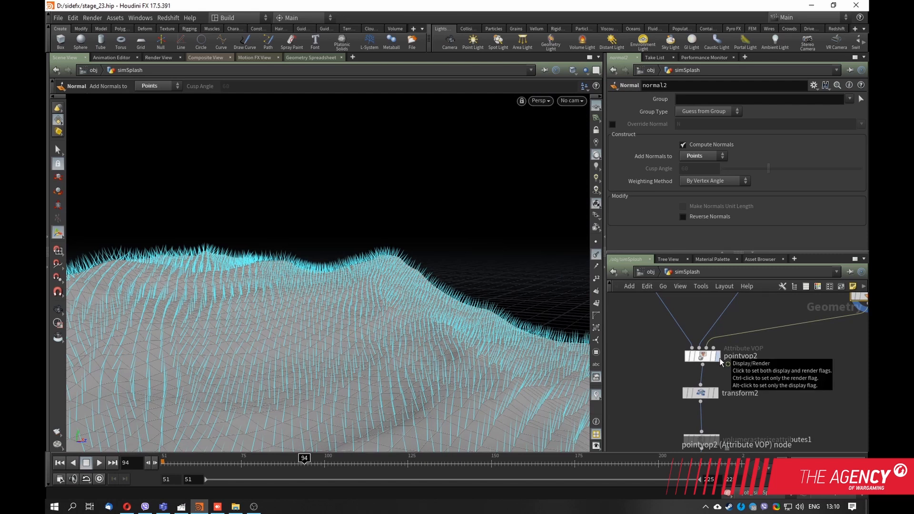
middle_drag(721, 362, 685, 393)
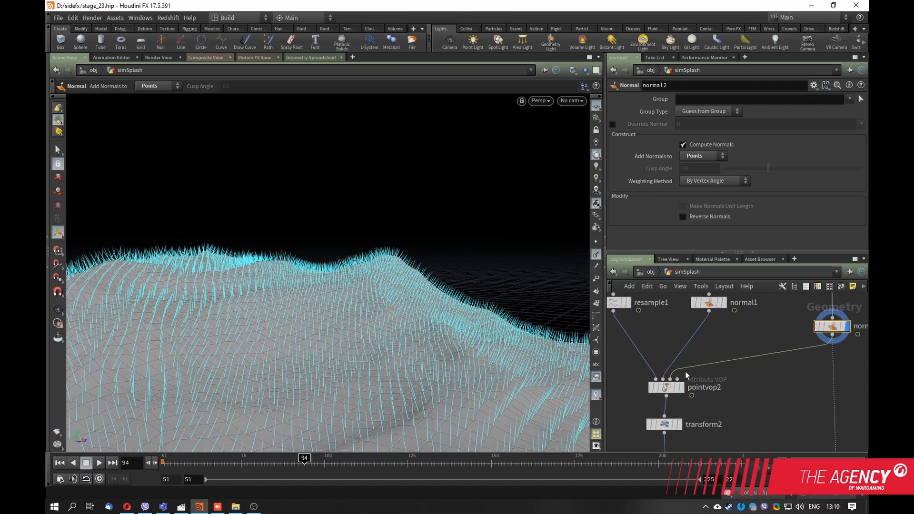
click(674, 399)
click(668, 388)
middle_drag(740, 409, 754, 375)
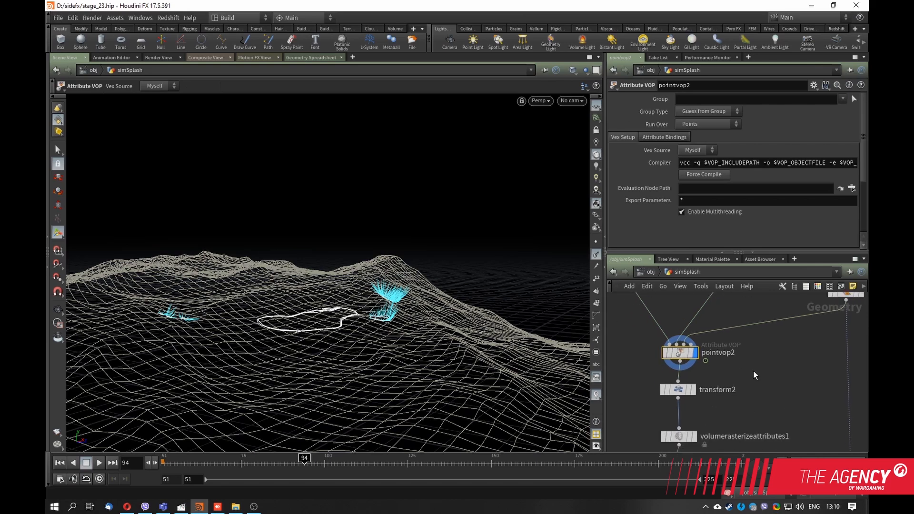
- Examine the vectors pointvop2 produces along the seam curves, from a low angle and close up
key(Escape)
drag(341, 320, 344, 355)
key(Return)
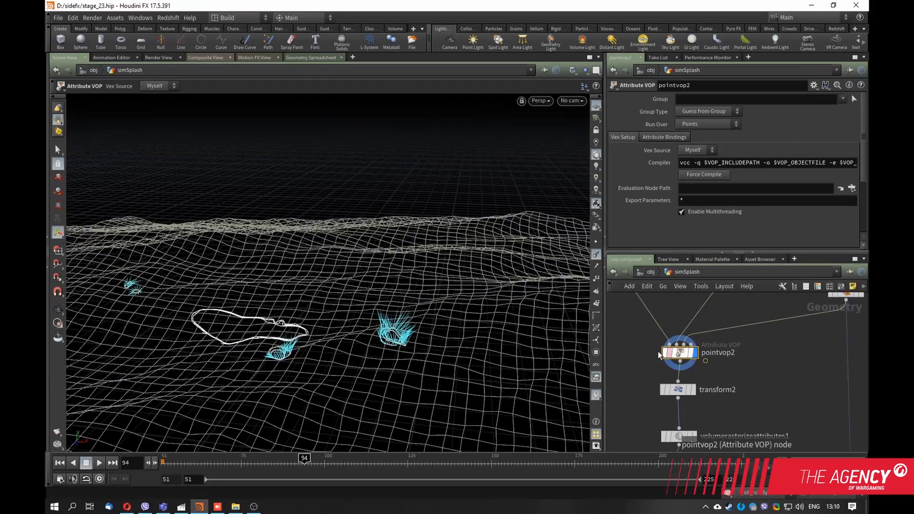
key(Escape)
drag(490, 305, 378, 285)
key(Return)
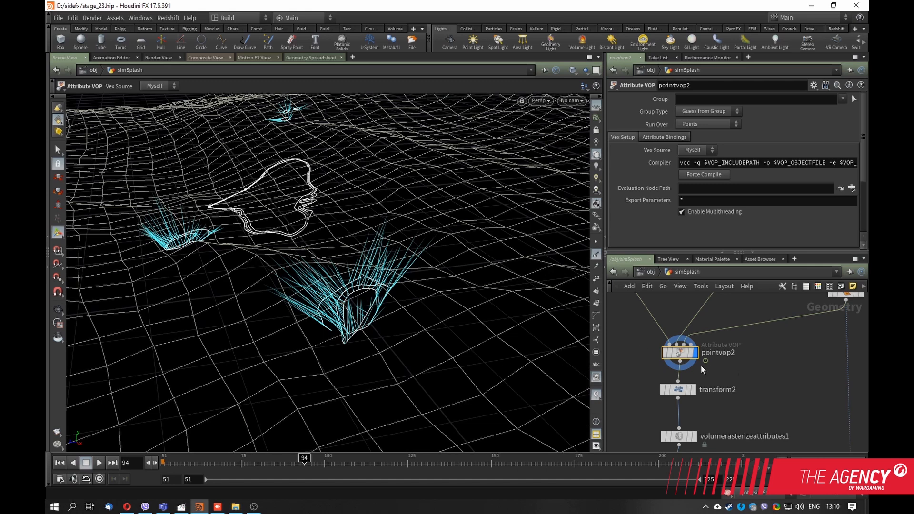
- Review the nodes around pointvop2, and switch to GIMP for a diagram of how the normals combine
middle_drag(740, 372, 750, 379)
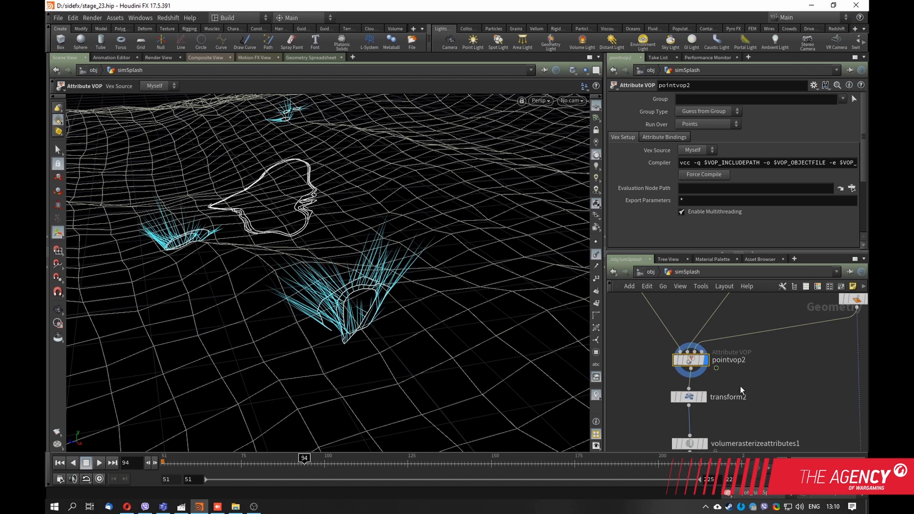
middle_drag(740, 386, 739, 393)
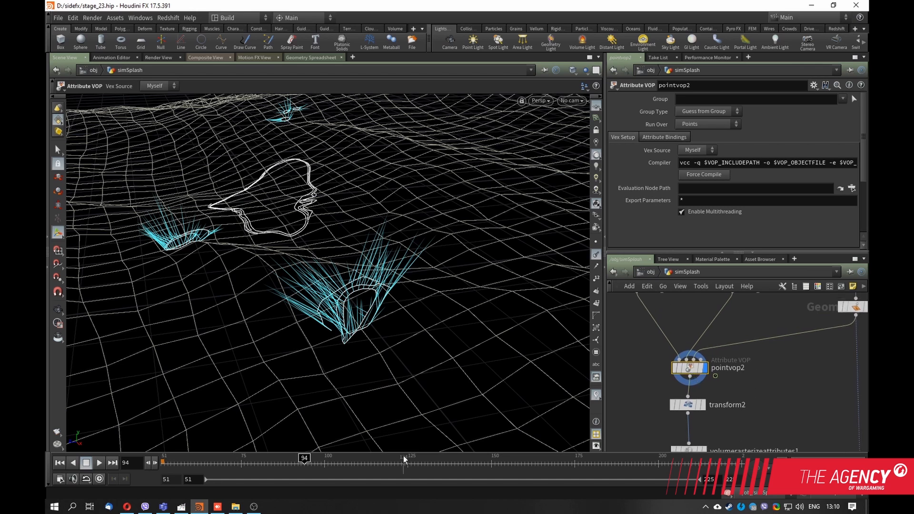
middle_drag(750, 390, 694, 422)
middle_drag(720, 357, 758, 333)
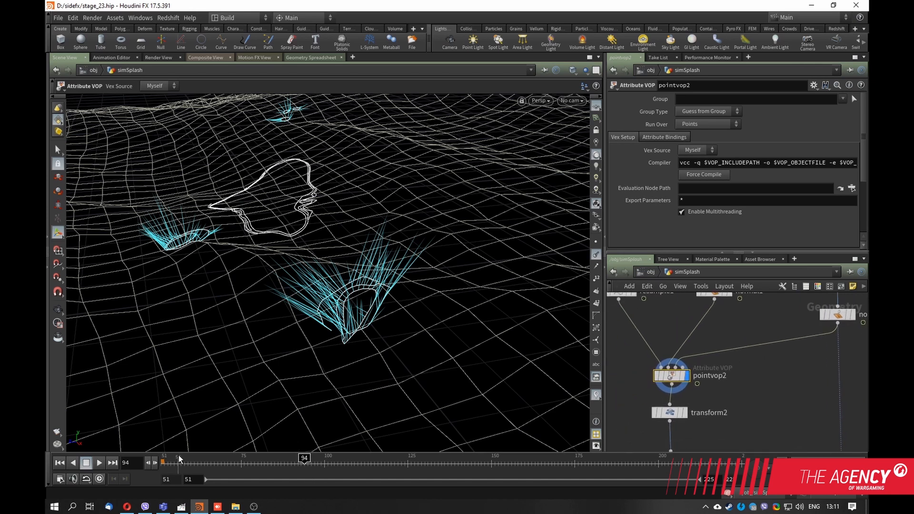
click(180, 507)
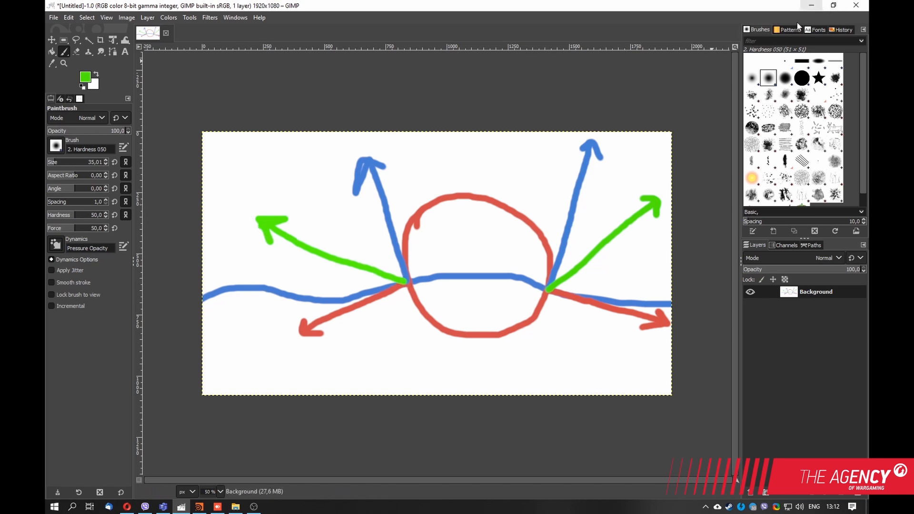
- Return to Houdini, maximize the network view and go inside pointvop2
click(199, 507)
middle_drag(741, 323, 714, 367)
drag(689, 336, 687, 347)
middle_drag(706, 359, 715, 364)
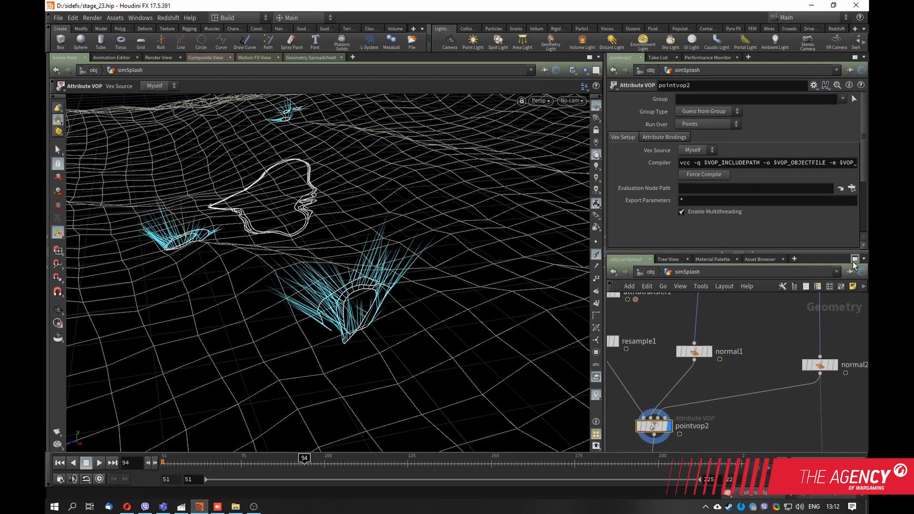
click(854, 260)
double_click(372, 327)
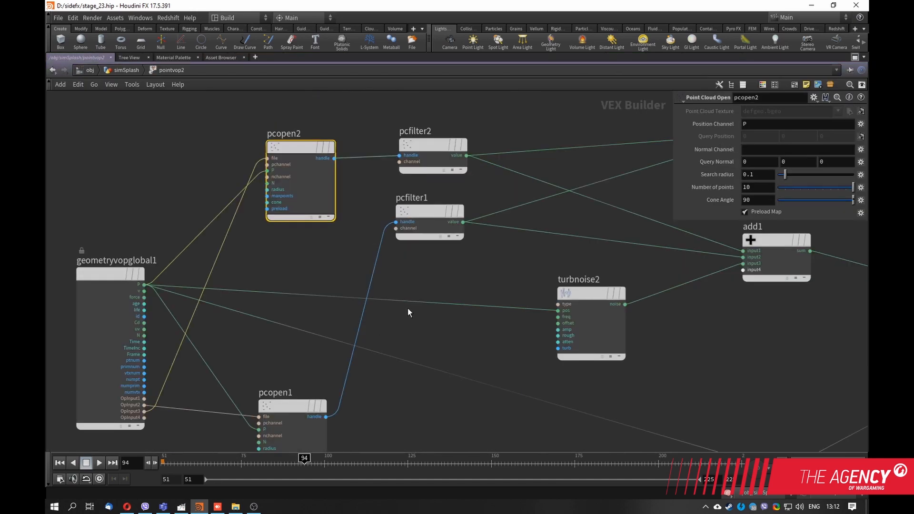
- Select pcopen1 and trace its connections from geometryvopglobal1
click(332, 337)
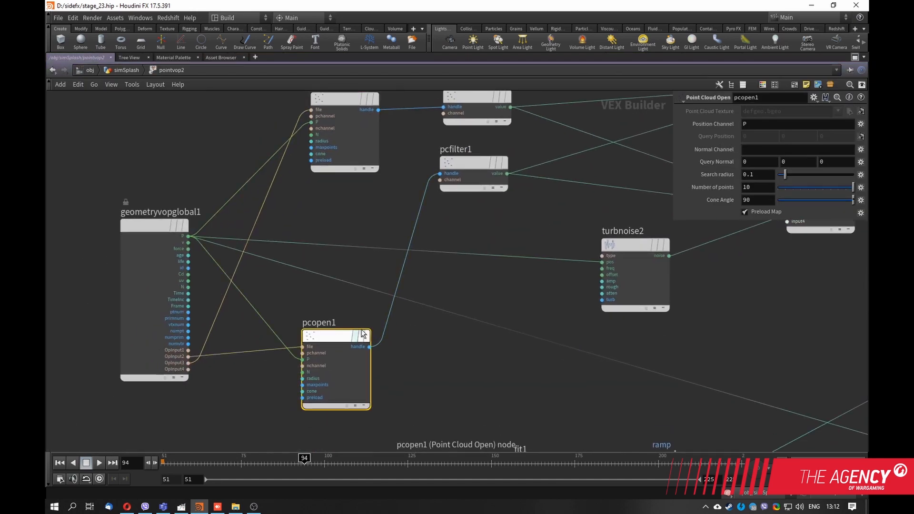
middle_drag(424, 371, 489, 330)
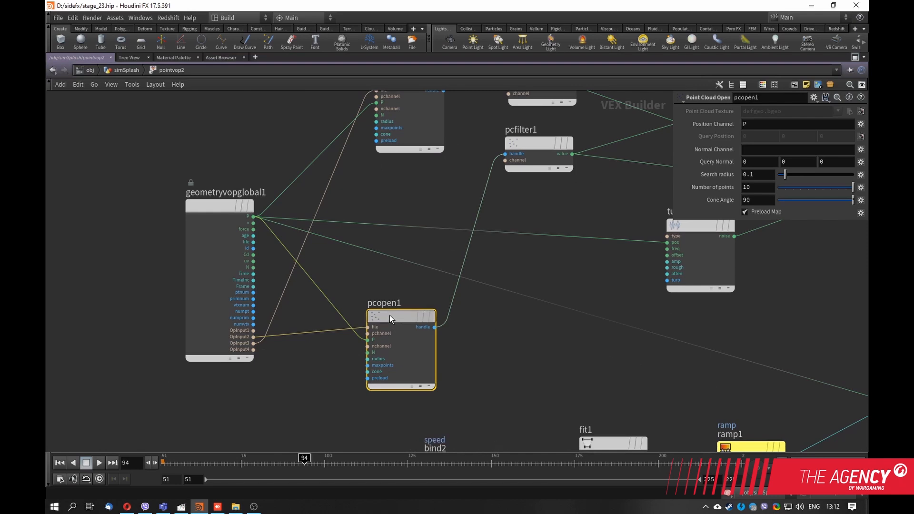
drag(389, 318, 391, 313)
scroll(475, 312, down, 2)
middle_drag(475, 312, 422, 339)
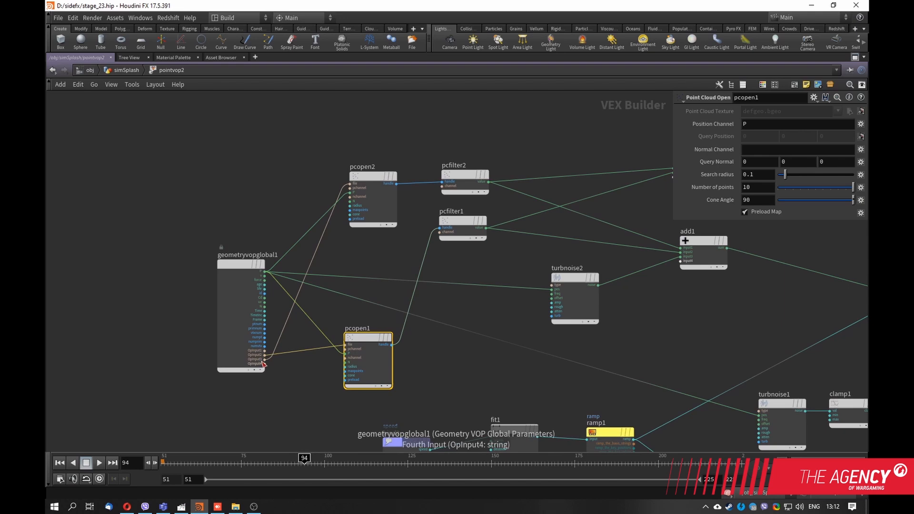
- Select pcopen2, pcfilter2 and pcfilter1 in turn to examine their point cloud settings
middle_drag(382, 244, 384, 273)
click(376, 207)
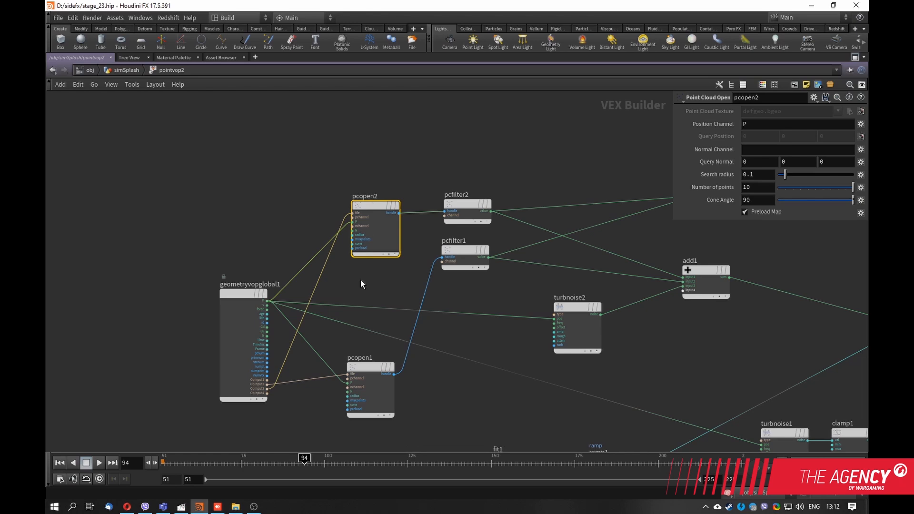
middle_drag(497, 298, 383, 311)
click(352, 216)
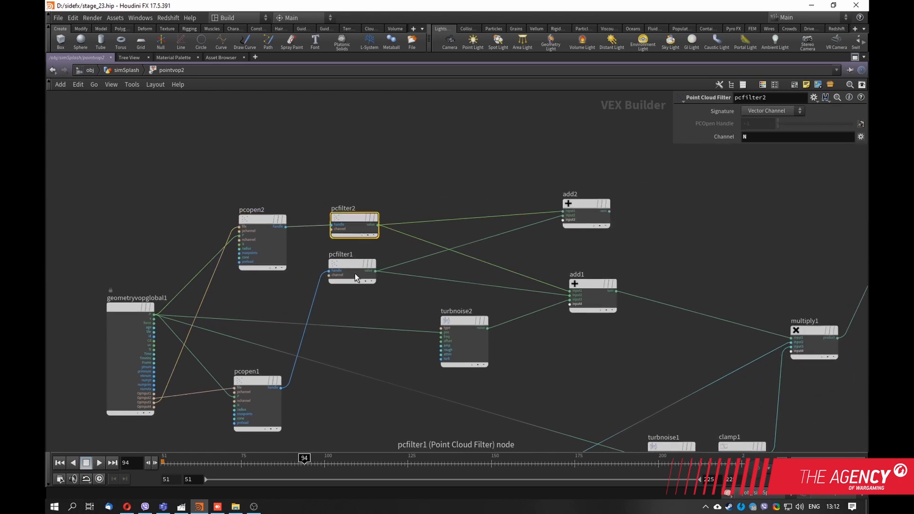
click(349, 263)
middle_drag(609, 270, 449, 252)
middle_drag(529, 263, 433, 228)
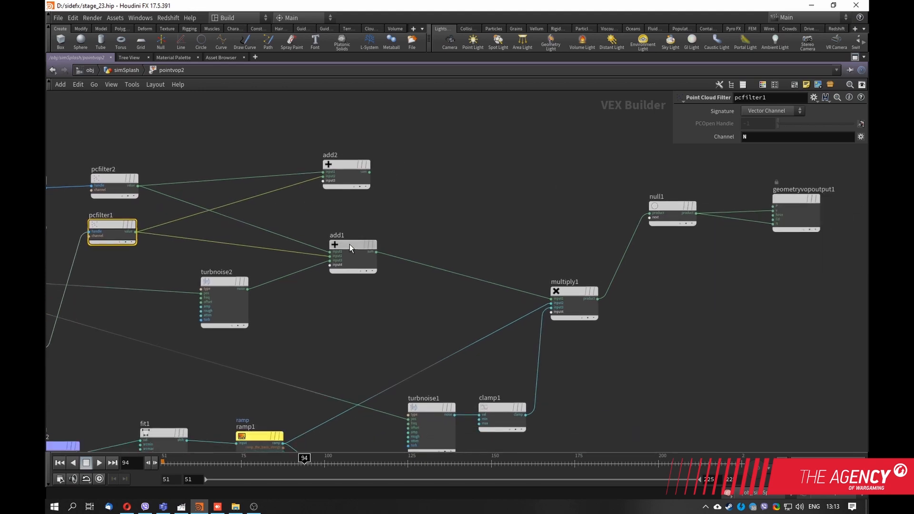
- Select add1 to check its inputs, and compare the addition with the arrow diagram in GIMP before returning to Houdini
click(353, 247)
middle_drag(330, 312, 545, 302)
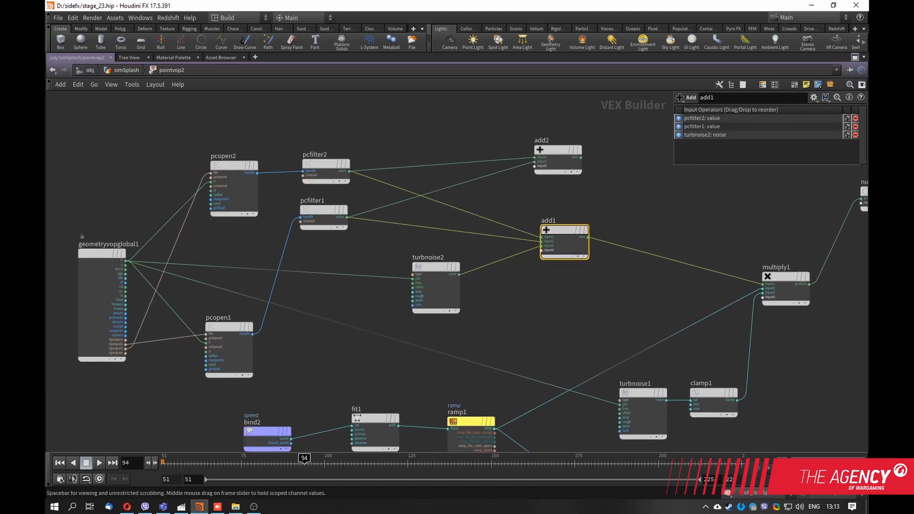
click(182, 506)
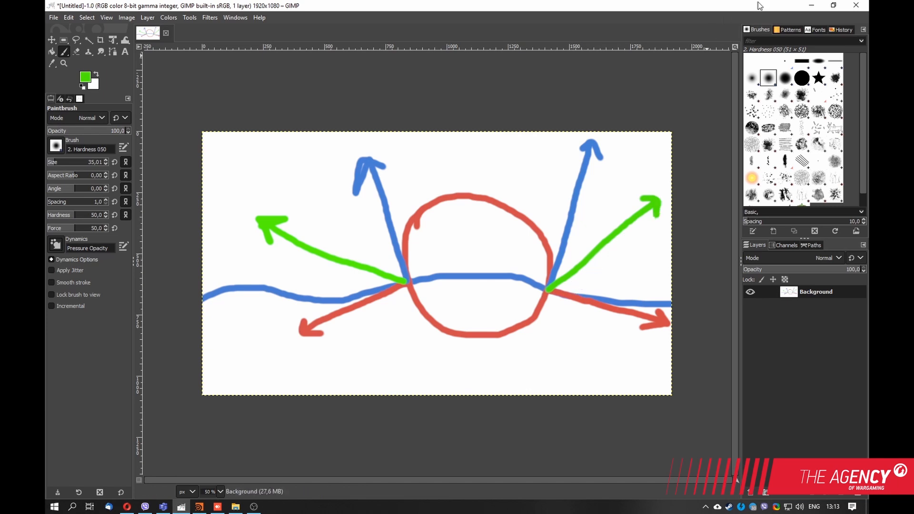
click(812, 5)
- Select turbnoise2 to examine its turbulent noise settings and its connection to add1
middle_drag(524, 323, 525, 300)
click(302, 284)
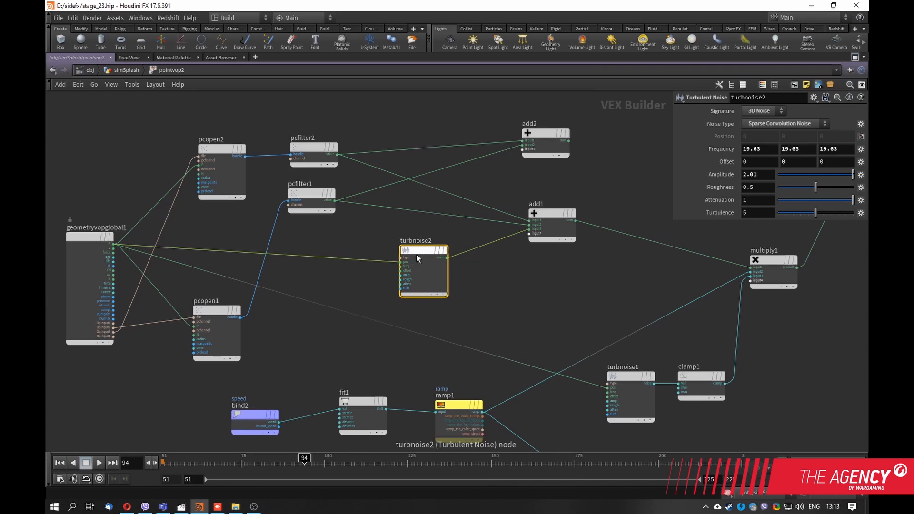
drag(416, 250, 414, 248)
middle_drag(513, 275, 481, 290)
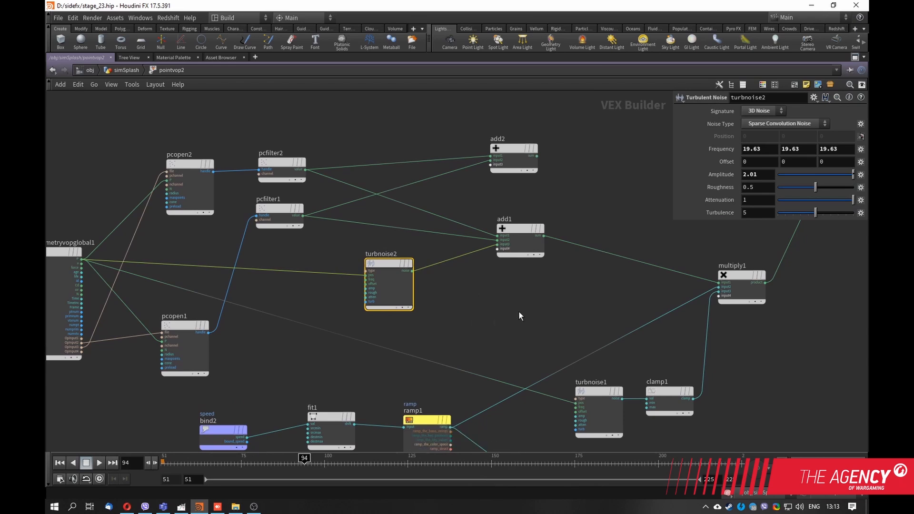
- Rearrange turbnoise1 and clamp1 side by side below turbnoise2
middle_drag(519, 314, 529, 255)
drag(608, 334, 426, 281)
drag(684, 335, 538, 257)
middle_drag(615, 226, 512, 284)
drag(324, 337, 300, 337)
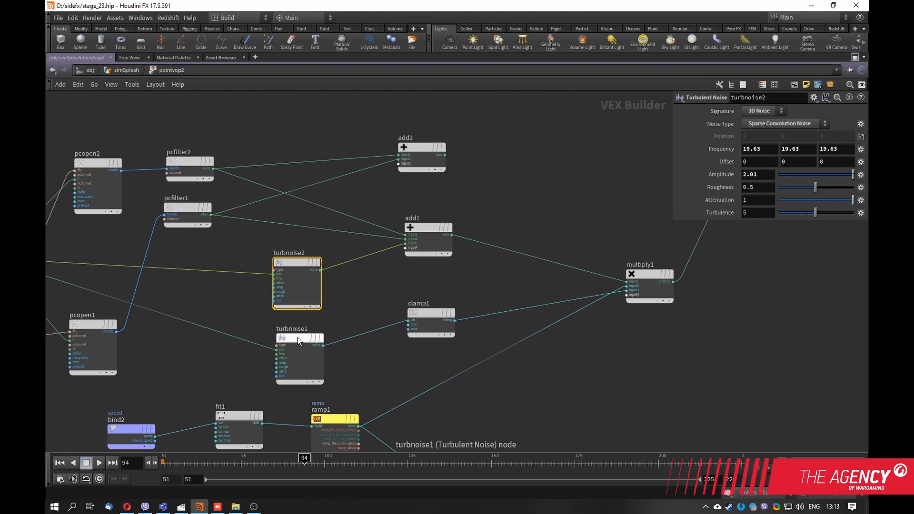
drag(431, 313, 398, 328)
middle_drag(424, 298, 454, 276)
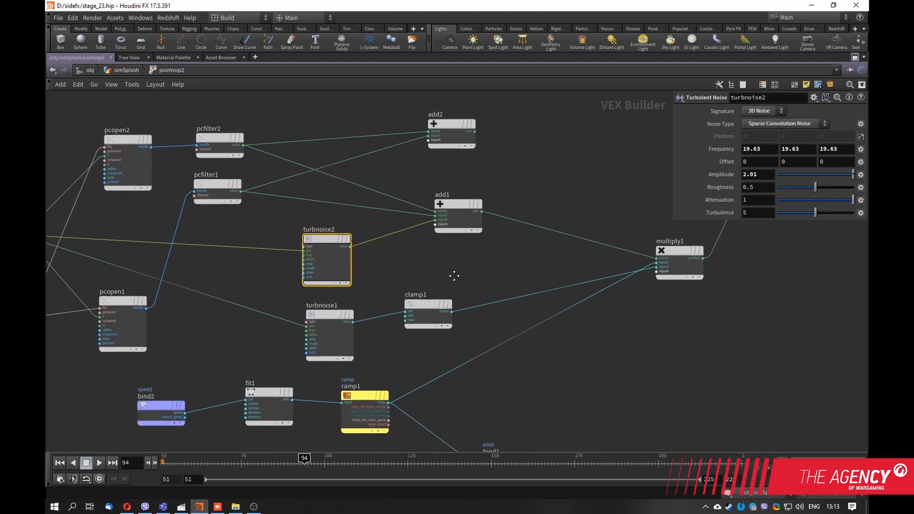
drag(430, 305, 418, 317)
- Select clamp1 to examine its limits and follow its output to multiply1
middle_drag(418, 317, 418, 289)
click(414, 291)
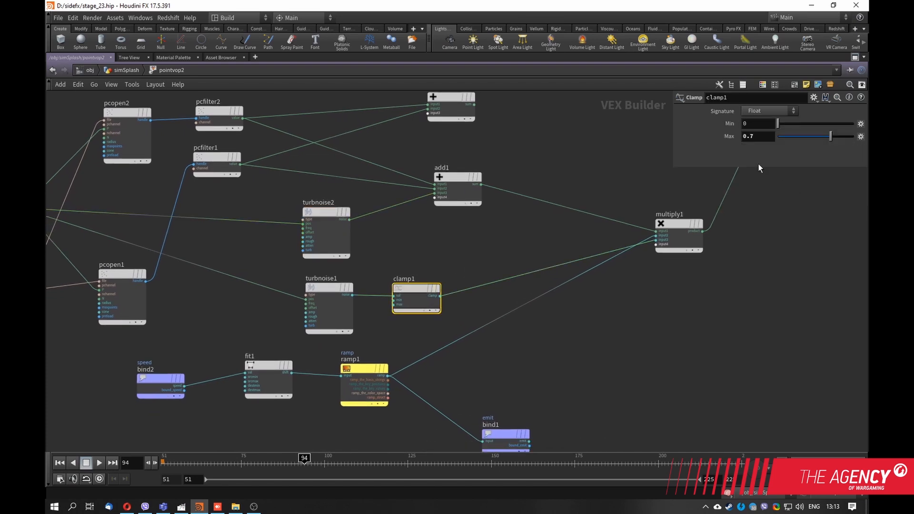
middle_drag(500, 247, 407, 302)
middle_drag(350, 281, 426, 260)
middle_drag(485, 254, 385, 235)
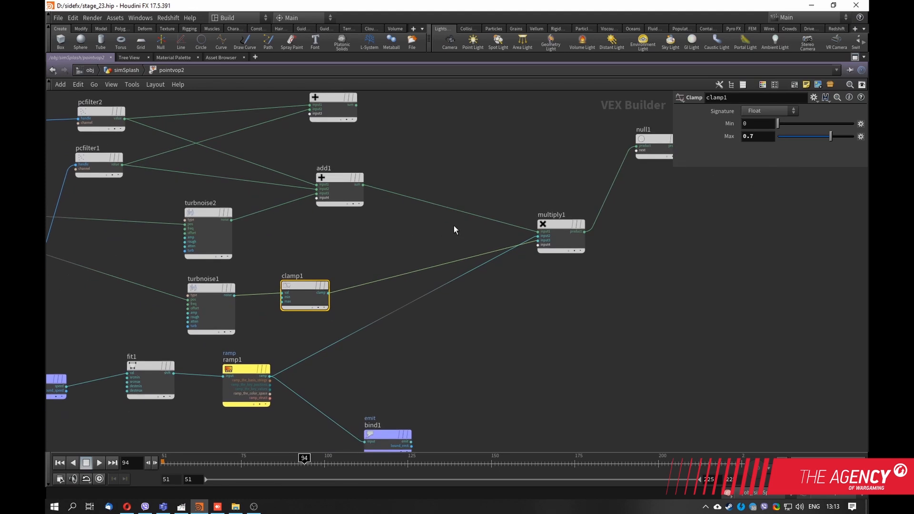
- Move multiply1, null1 and geometryvopoutput1 closer to the add and clamp nodes
middle_drag(528, 224, 459, 273)
drag(489, 271, 428, 261)
middle_drag(444, 212, 416, 224)
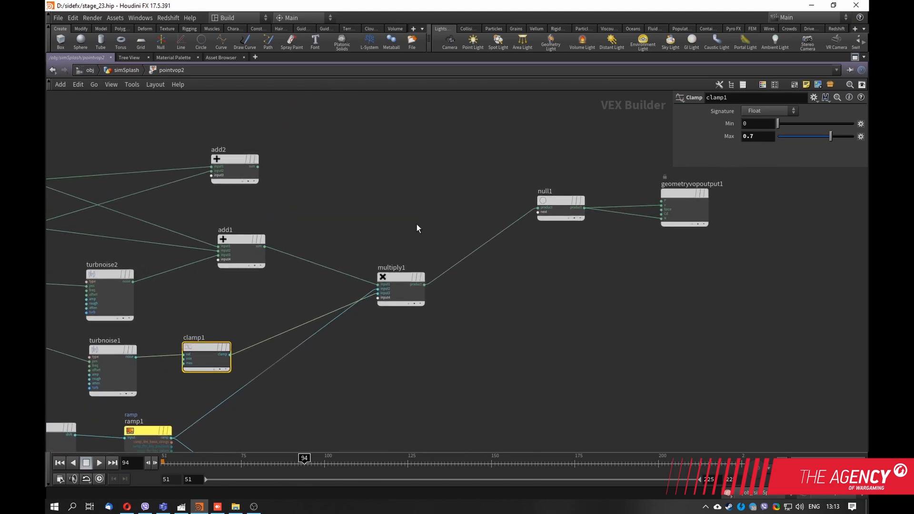
drag(570, 210, 529, 233)
drag(672, 193, 613, 215)
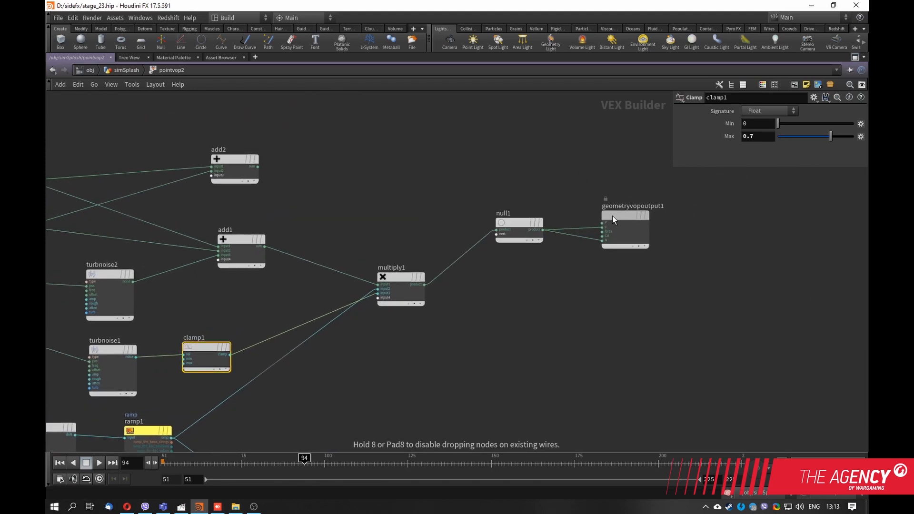
- Trace the chain from add1 through multiply1 to geometryvopoutput1, and restore the split layout with the 3D view
middle_drag(371, 261, 493, 239)
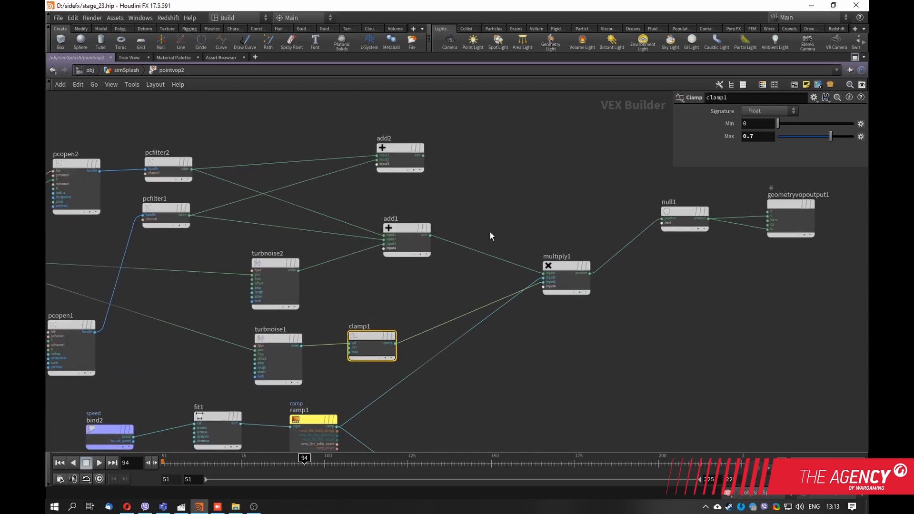
middle_drag(585, 244, 483, 240)
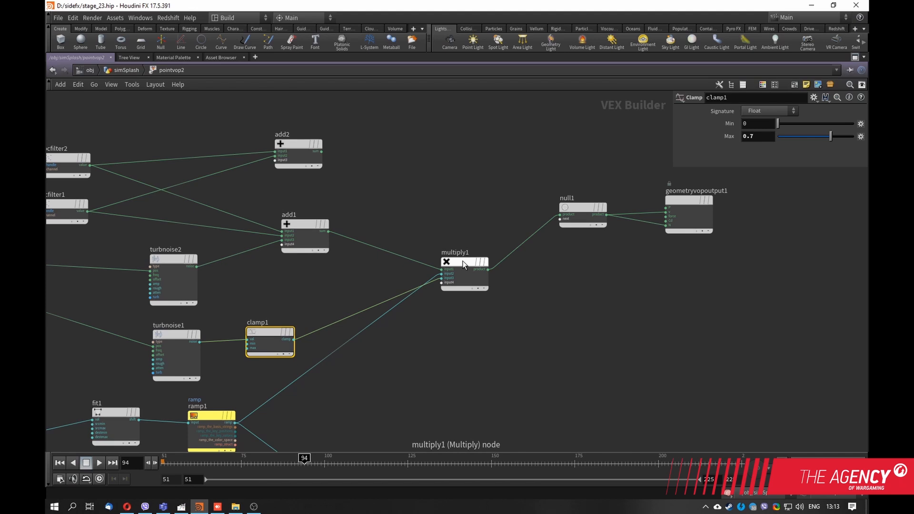
middle_drag(472, 223, 409, 242)
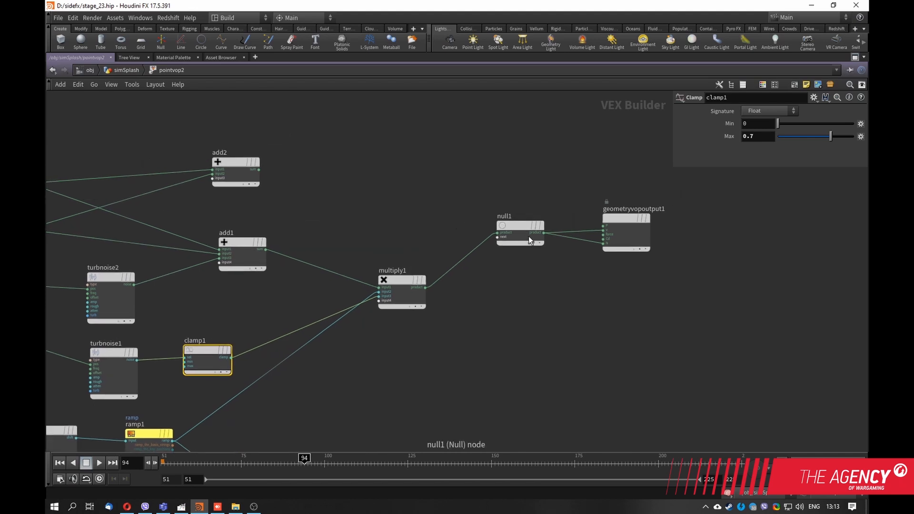
click(855, 58)
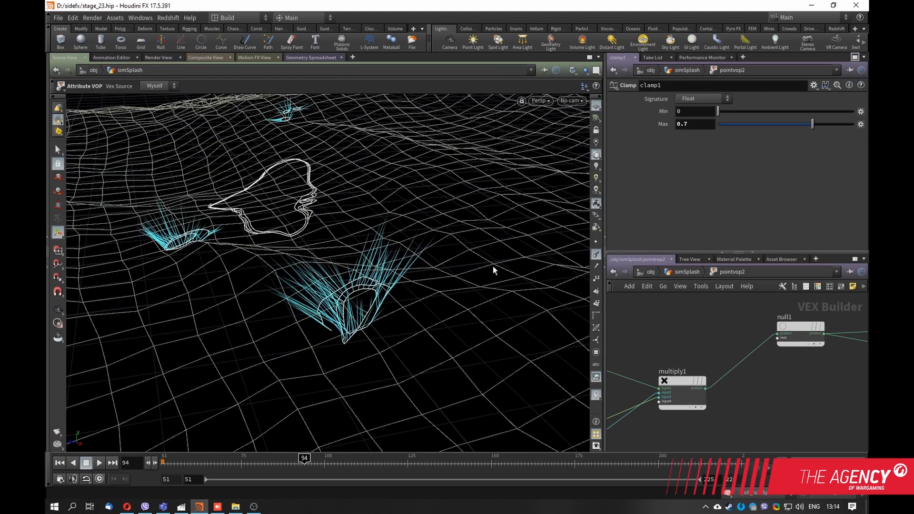
- Examine the vectors around the seam curves from several angles alongside the null1, geometryvopoutput1 and add nodes
alt+drag(320, 292, 379, 285)
alt+middle_drag(379, 286, 350, 249)
alt+right_drag(350, 249, 409, 254)
drag(409, 254, 325, 286)
middle_drag(845, 386, 724, 398)
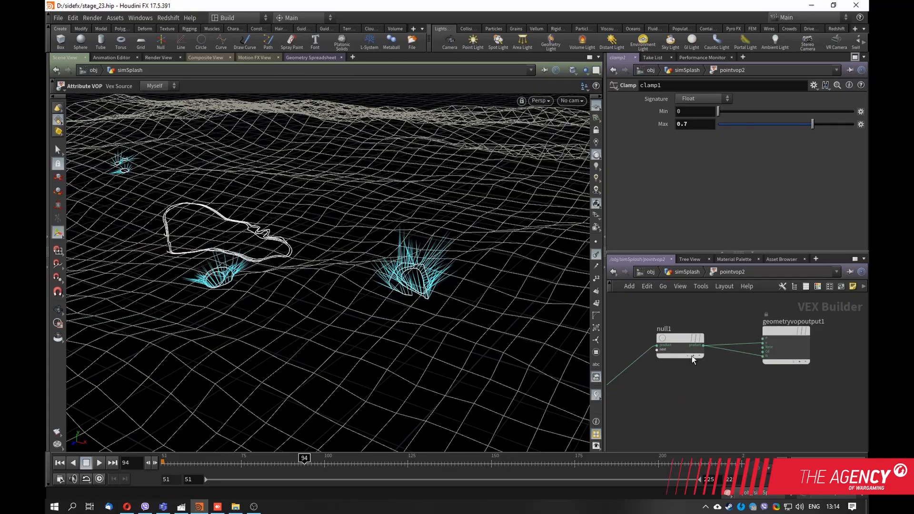
drag(364, 271, 414, 293)
key(Escape)
scroll(690, 384, down, 3)
middle_drag(615, 373, 748, 387)
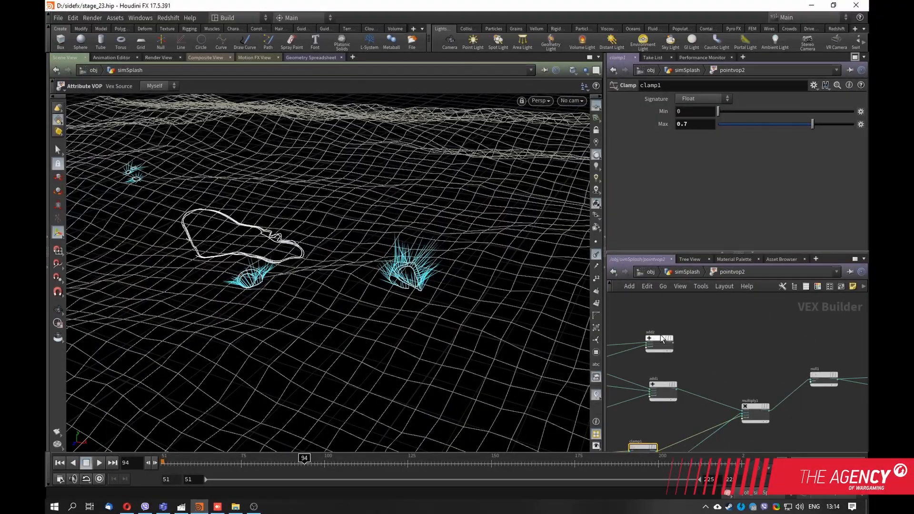
- Adjust the positions of add2, null1 and geometryvopoutput1 within pointvop2's network
mouse_move(660, 338)
mouse_down()
mouse_move(677, 341)
mouse_move(667, 338)
mouse_up()
middle_drag(708, 351, 659, 338)
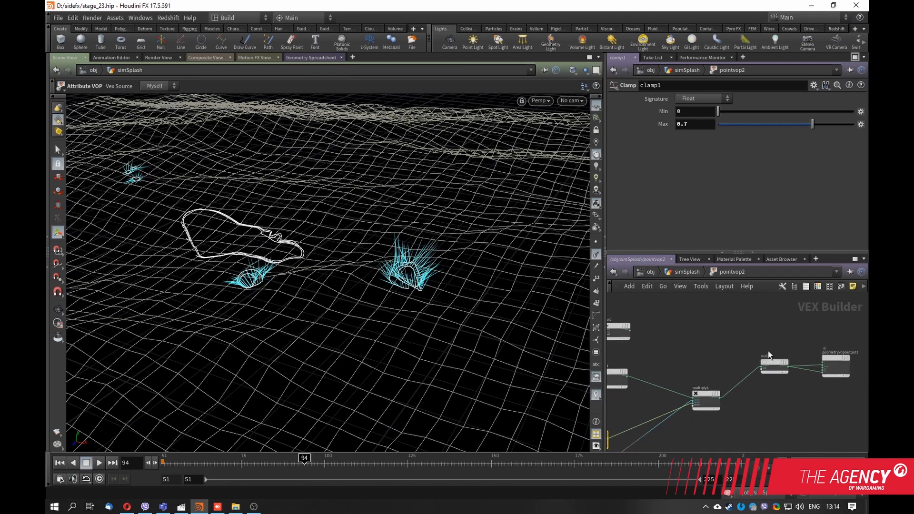
scroll(768, 355, up, 2)
drag(779, 369, 777, 359)
middle_drag(794, 332, 685, 339)
drag(763, 372, 765, 358)
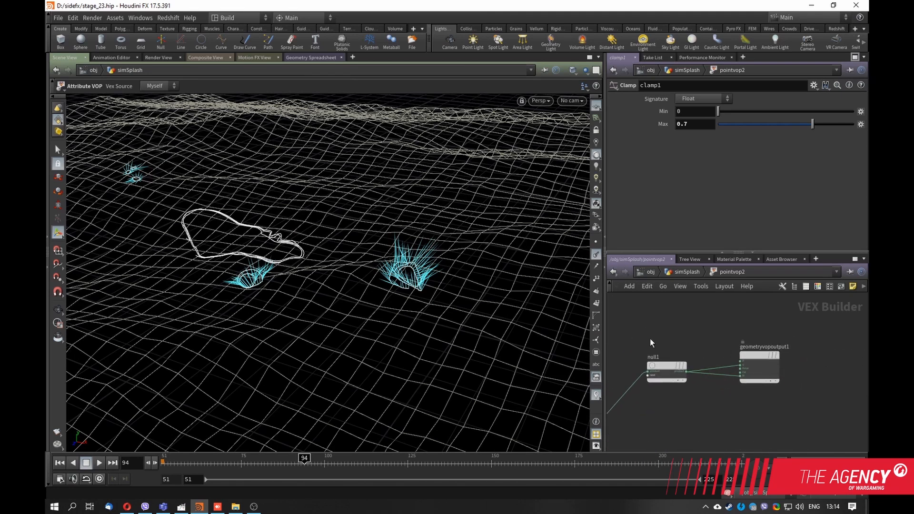
middle_drag(648, 339, 783, 357)
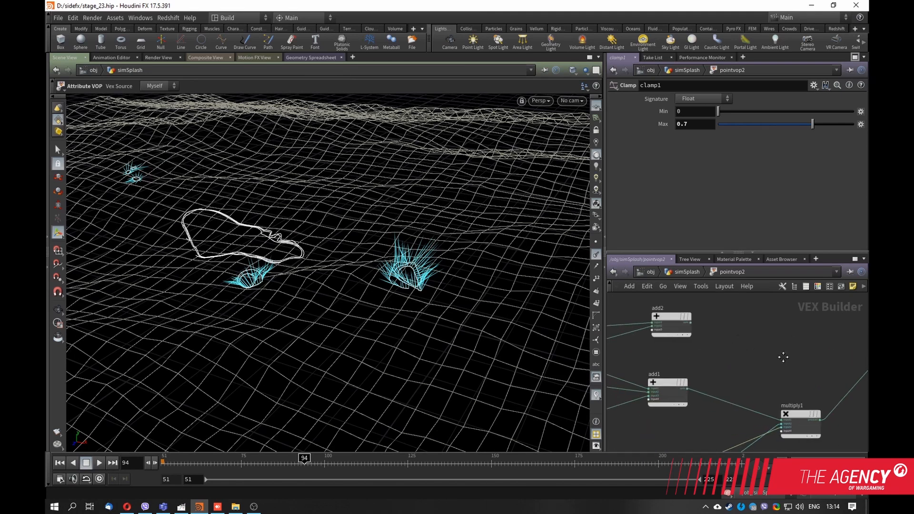
- Wire add2's output directly into null1, bypassing multiply1, to preview the unmodified normals
click(681, 328)
middle_drag(721, 347, 663, 337)
click(671, 325)
scroll(698, 349, up, 1)
click(742, 352)
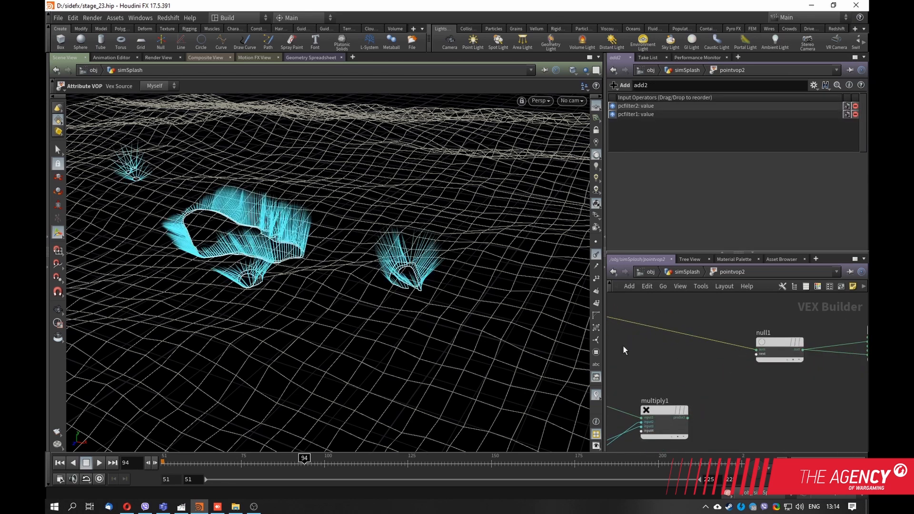
- Examine the combined-normal vectors around the seam curves from several angles with add2 feeding null1
alt+drag(380, 266, 300, 275)
alt+middle_drag(300, 276, 360, 282)
alt+drag(360, 282, 383, 267)
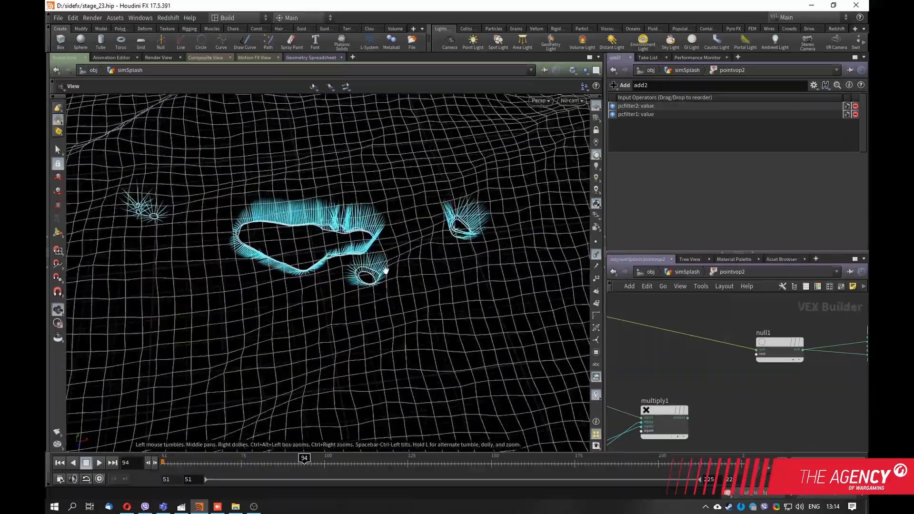
alt+right_drag(383, 267, 302, 304)
drag(301, 303, 278, 338)
key(Return)
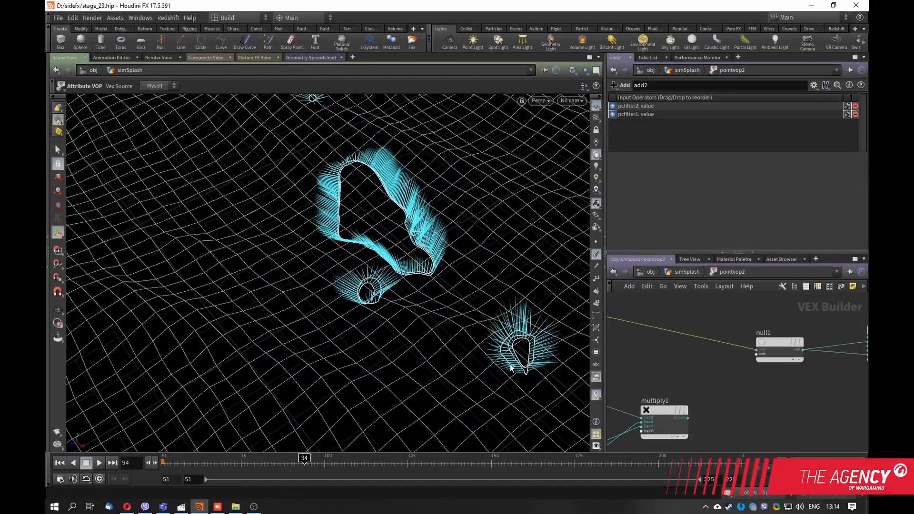
key(Escape)
drag(347, 330, 237, 305)
drag(412, 304, 364, 304)
key(Return)
- Reposition null1, geometryvopoutput1 and multiply1 to tidy the output end of the network
middle_drag(761, 398, 745, 359)
drag(767, 306, 742, 324)
middle_drag(815, 402, 684, 438)
drag(741, 333, 739, 360)
middle_drag(677, 423, 851, 383)
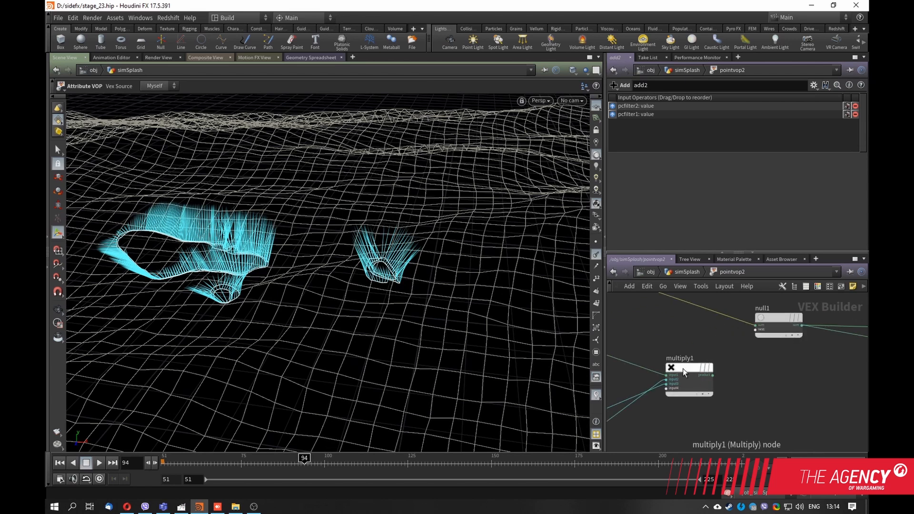
drag(683, 367, 678, 365)
middle_drag(748, 405, 801, 363)
middle_drag(700, 413, 689, 429)
middle_drag(759, 386, 707, 414)
drag(683, 374, 669, 392)
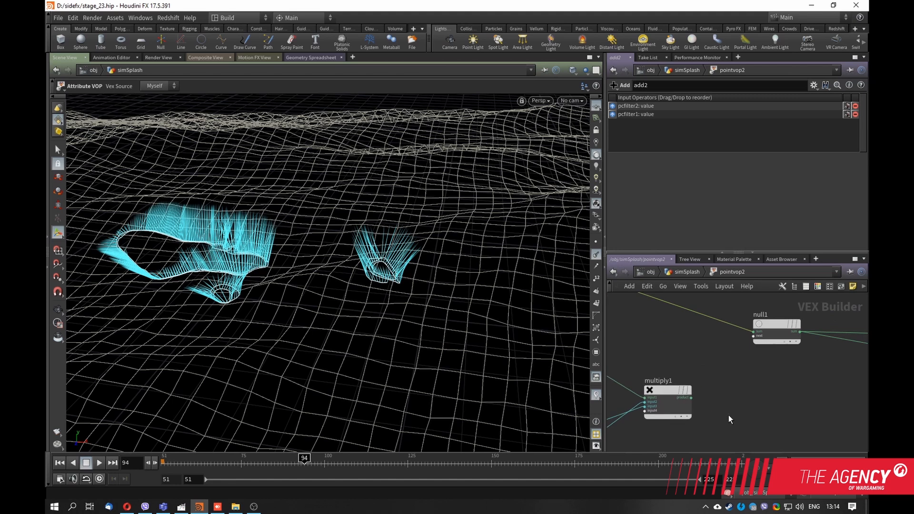
- Reconnect multiply1's product output to null1 in place of add2
middle_drag(718, 399, 704, 401)
middle_drag(676, 370, 657, 374)
scroll(655, 386, up, 2)
middle_drag(684, 420, 723, 404)
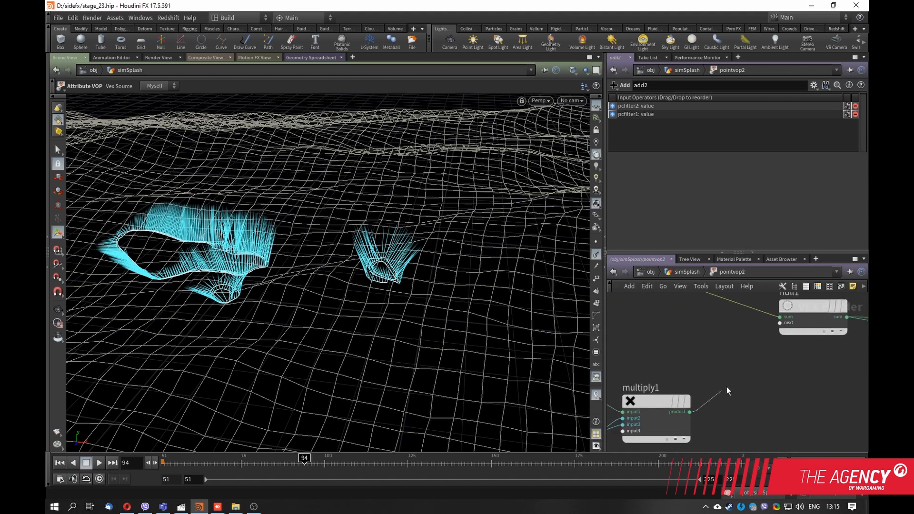
click(689, 412)
click(789, 387)
scroll(728, 395, down, 3)
middle_drag(790, 388, 821, 374)
middle_drag(679, 351, 718, 374)
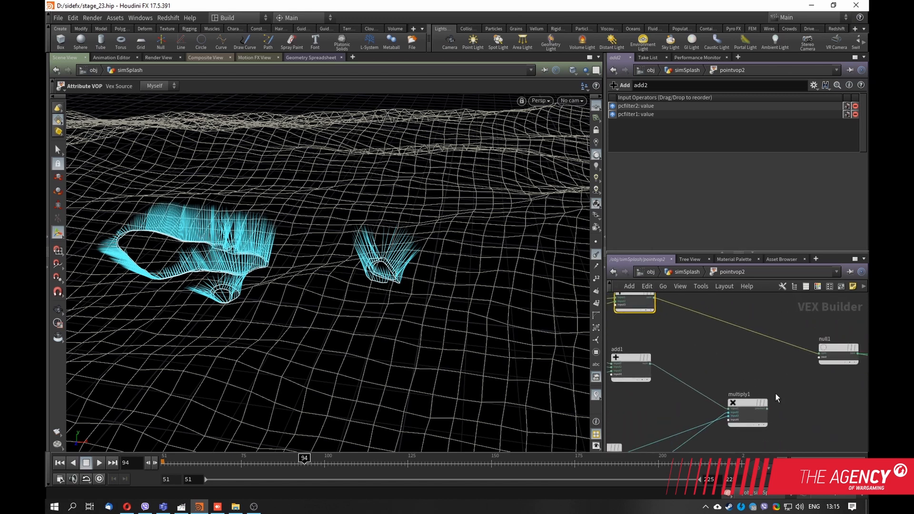
scroll(784, 412, up, 1)
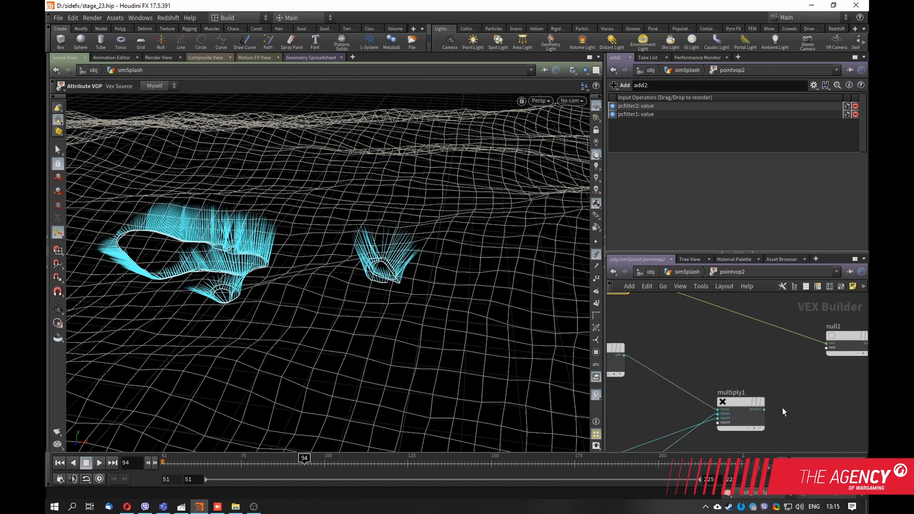
click(821, 339)
- Follow the speed branch feeding multiply1 and move fit1 into line between bind2 and ramp1
middle_drag(689, 355, 794, 326)
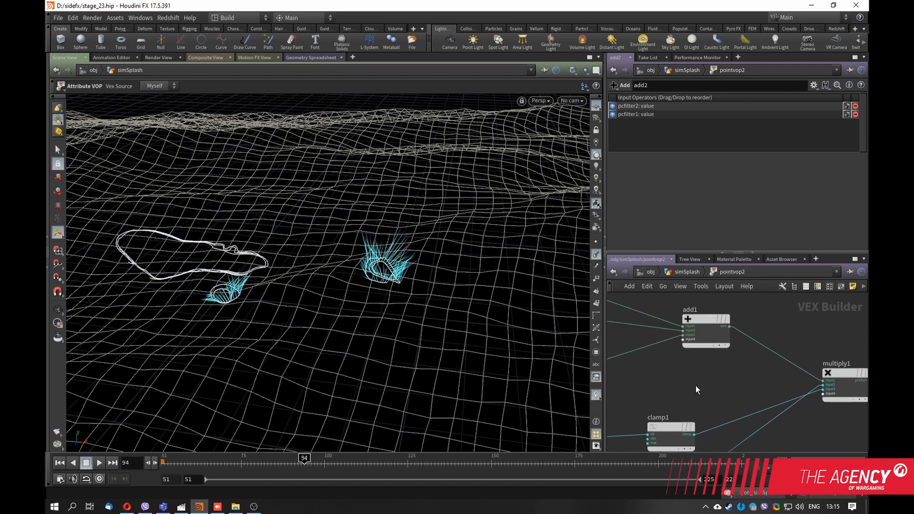
scroll(696, 387, down, 3)
mouse_move(696, 387)
middle_down()
mouse_move(761, 371)
mouse_move(799, 324)
middle_up()
middle_click(753, 397)
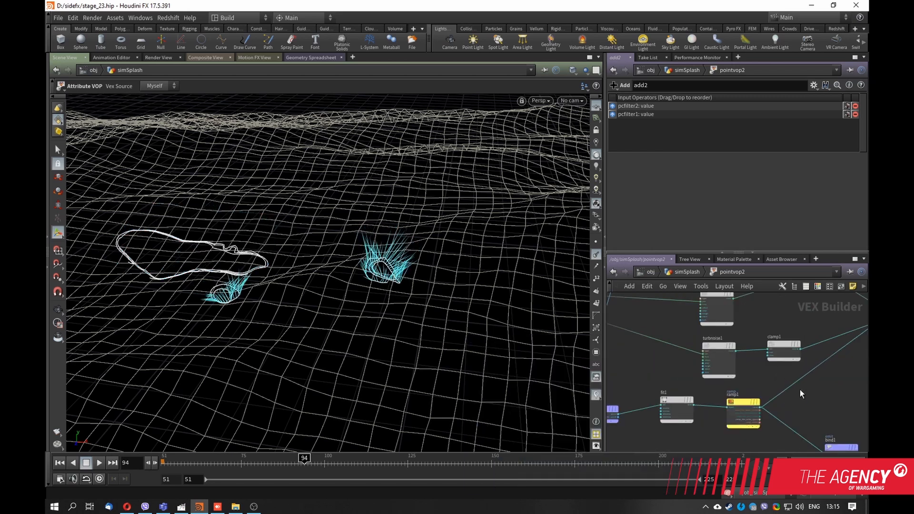
middle_drag(801, 391, 759, 340)
middle_drag(670, 401, 733, 394)
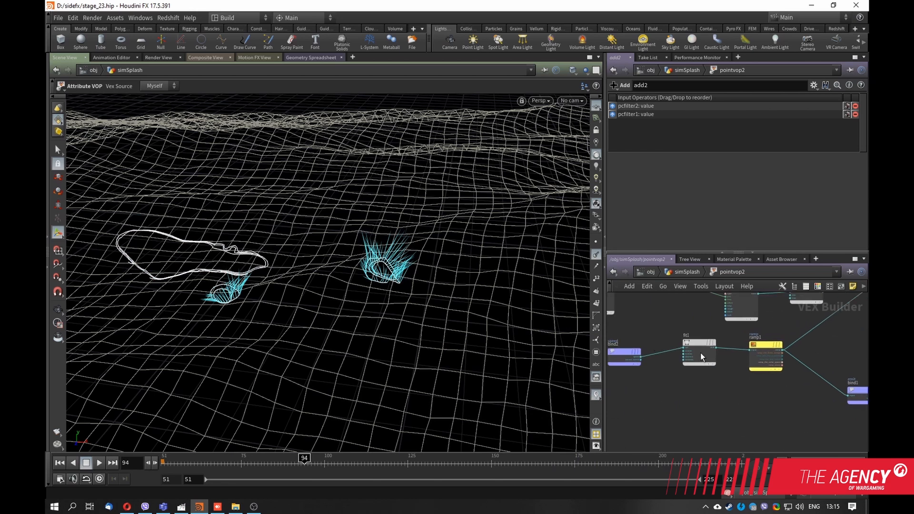
drag(699, 342, 697, 351)
- Select bind2 to examine the speed attribute it feeds into fit1, comparing it with the vectors
alt+middle_drag(307, 310, 407, 315)
alt+right_drag(407, 315, 398, 336)
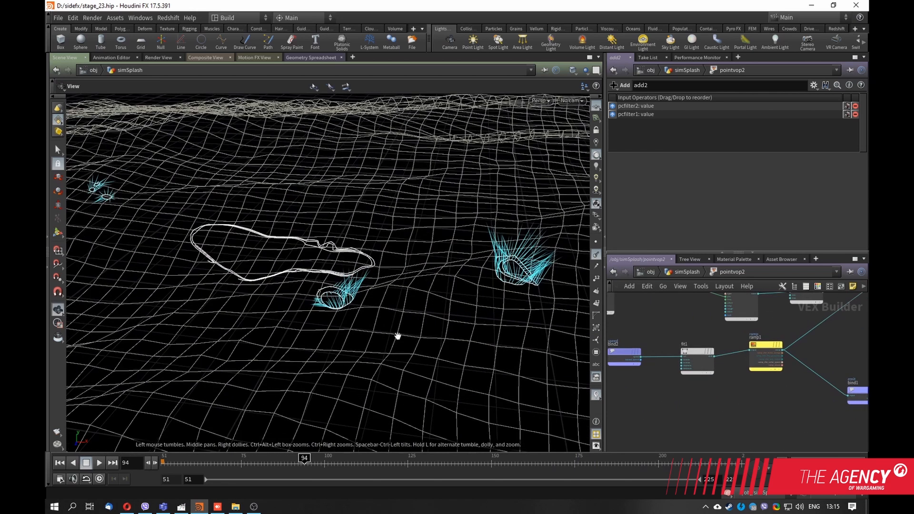
middle_drag(706, 409, 825, 413)
scroll(761, 393, up, 3)
click(745, 346)
middle_drag(758, 409, 675, 352)
scroll(718, 424, down, 3)
scroll(675, 353, up, 3)
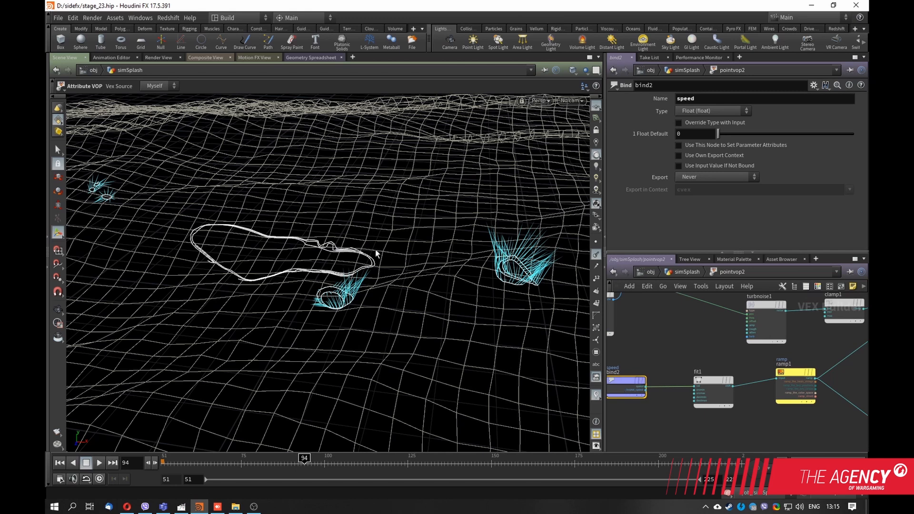
- Shift fit1 slightly toward bind2 and select it to examine its source and destination ranges
drag(719, 382, 710, 382)
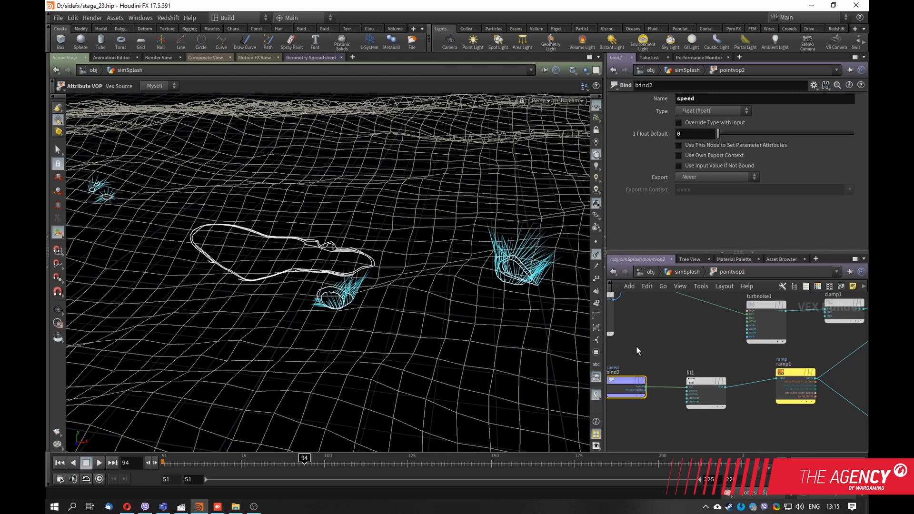
middle_drag(636, 345, 719, 323)
click(807, 359)
middle_drag(809, 359, 632, 371)
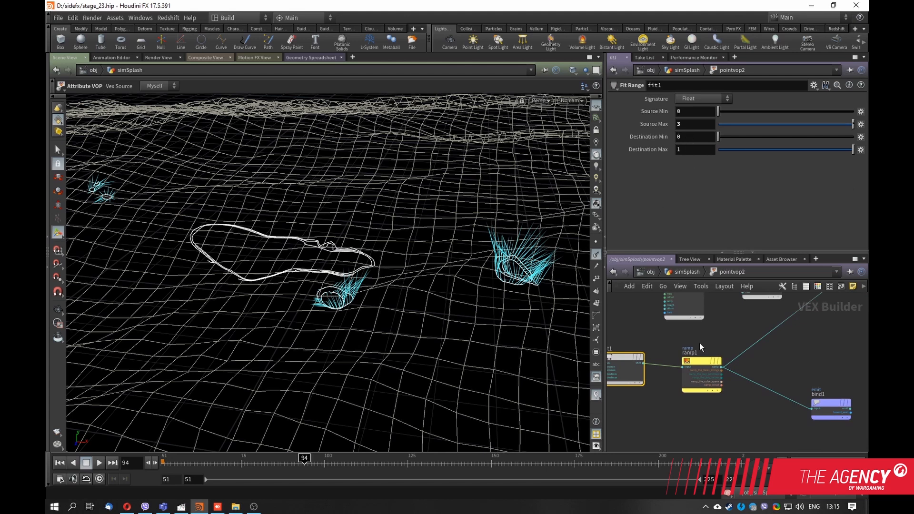
- Select ramp1 to examine its spline ramp and trace its outputs to multiply1 and bind1
click(701, 361)
scroll(700, 361, down, 3)
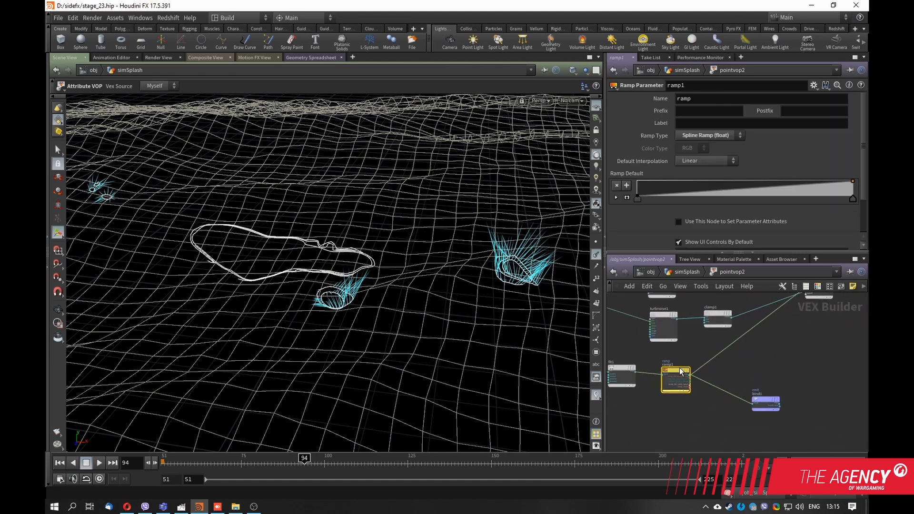
middle_drag(804, 354, 737, 370)
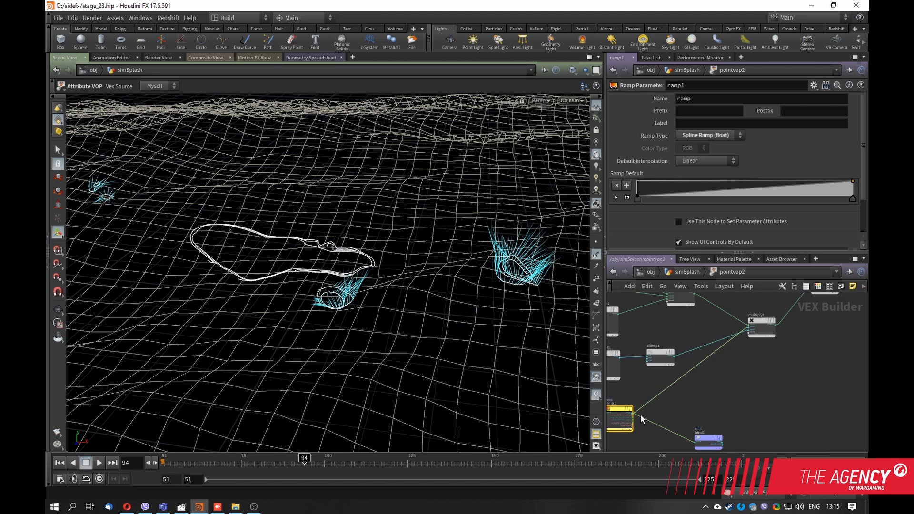
middle_drag(706, 408, 754, 340)
- Return to the simSplash network and nudge the pointvop2 node above transform2
key(u)
scroll(729, 354, up, 3)
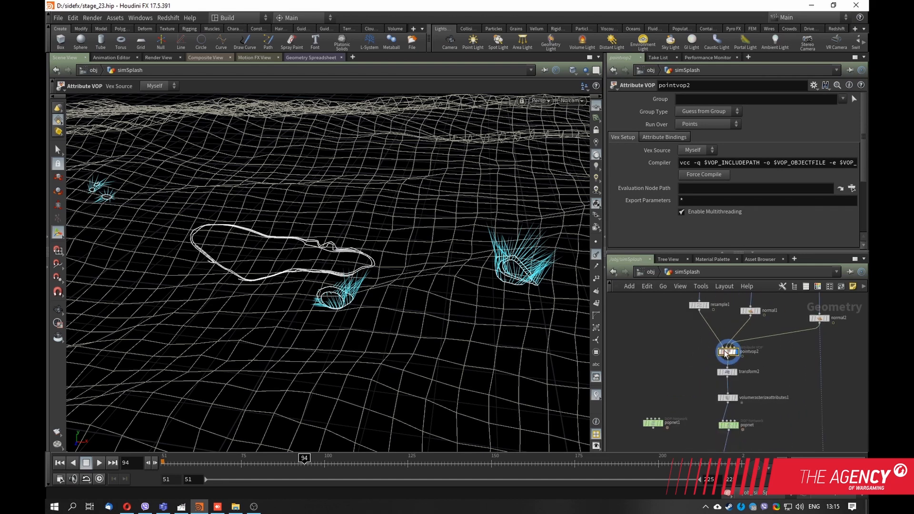
drag(727, 355, 728, 356)
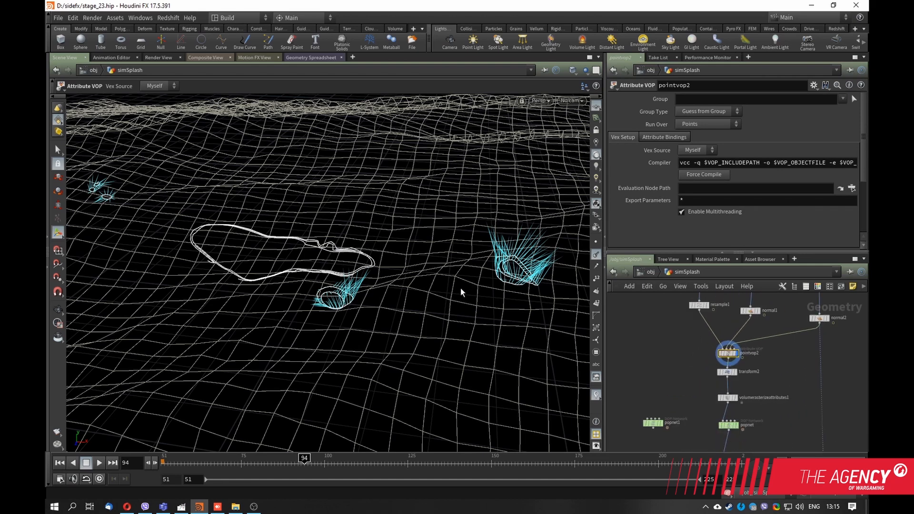
- Examine pointvop2's final velocity vectors around the moving limbs and body outline from low angles
key(Escape)
drag(421, 291, 280, 283)
key(Return)
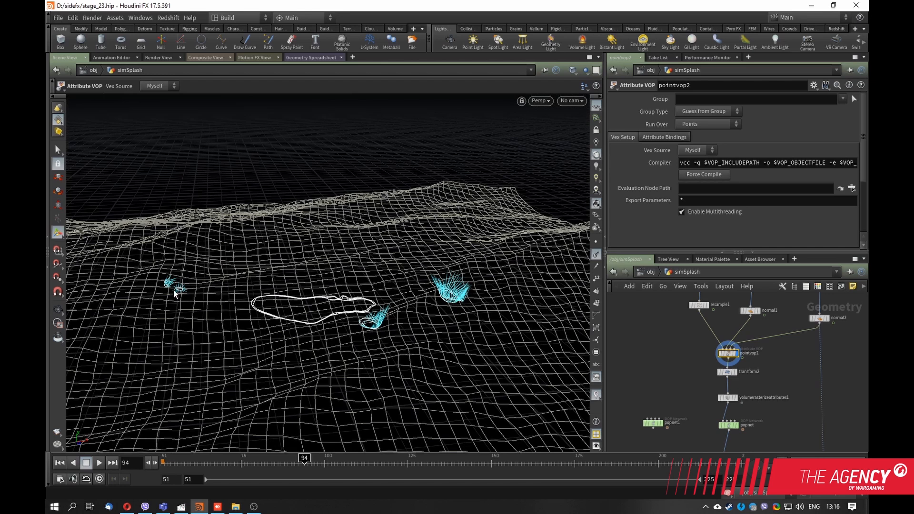
drag(174, 293, 368, 291)
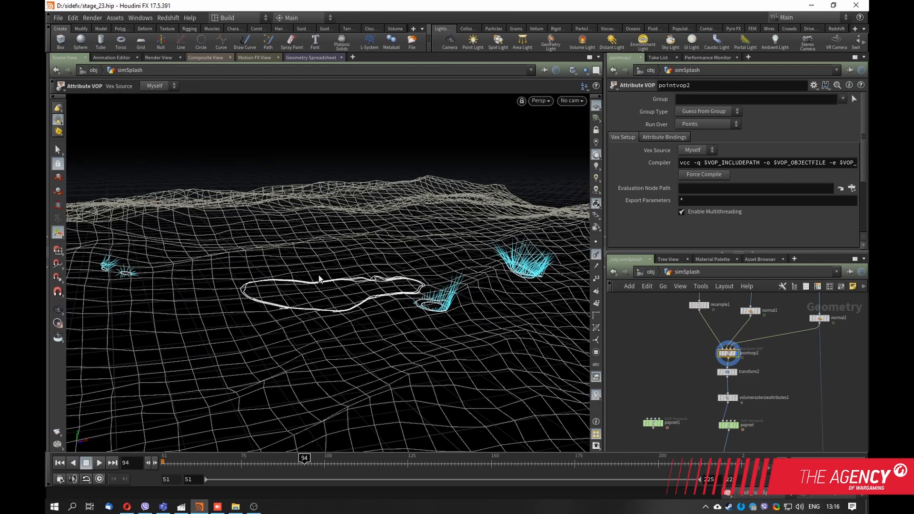
drag(287, 326, 333, 312)
middle_drag(345, 353, 366, 328)
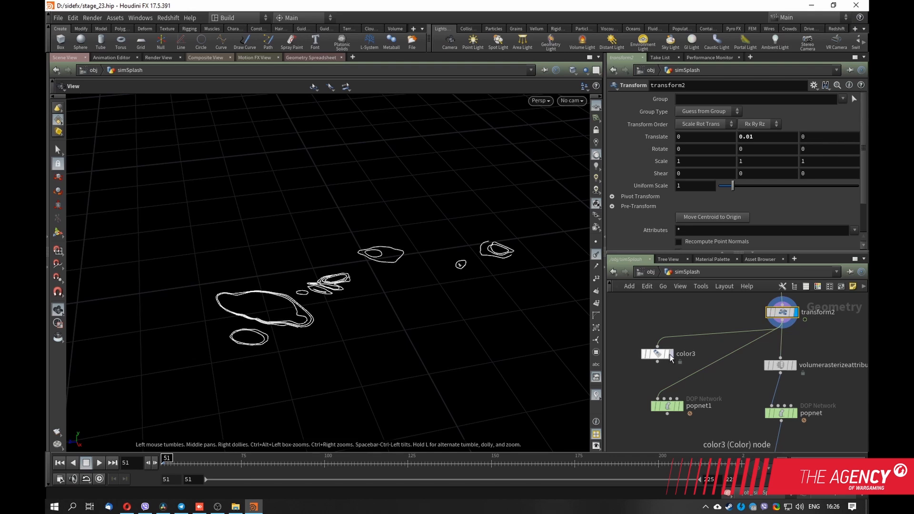
- Reposition popnet1 beneath color3 and select it to examine its simulation settings
middle_drag(706, 381, 699, 360)
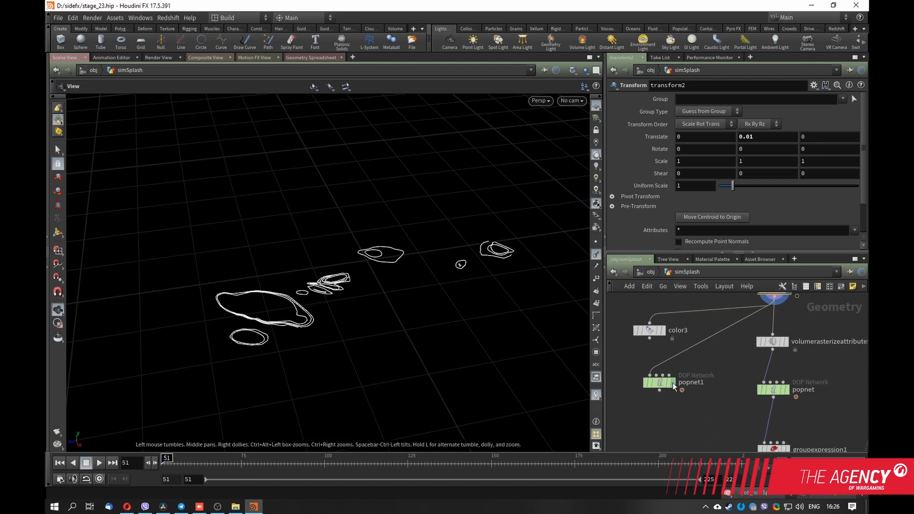
drag(659, 388, 653, 392)
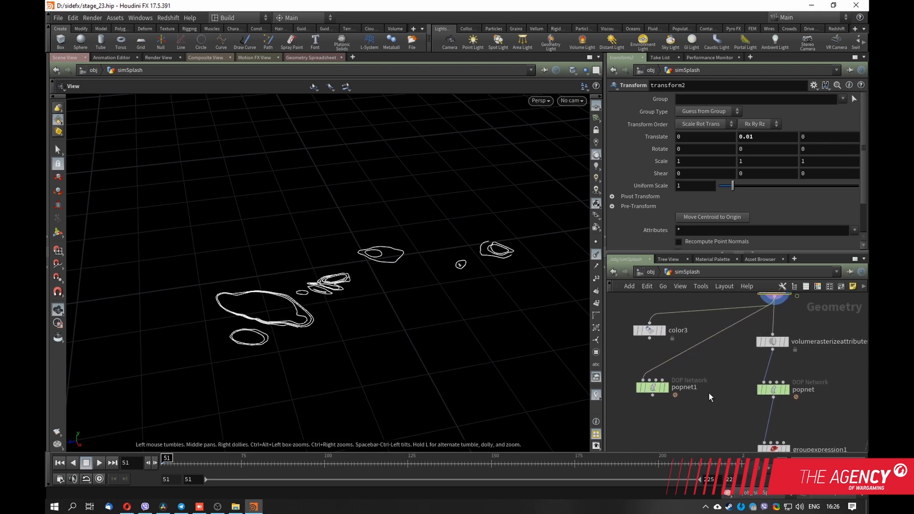
middle_drag(654, 435, 673, 412)
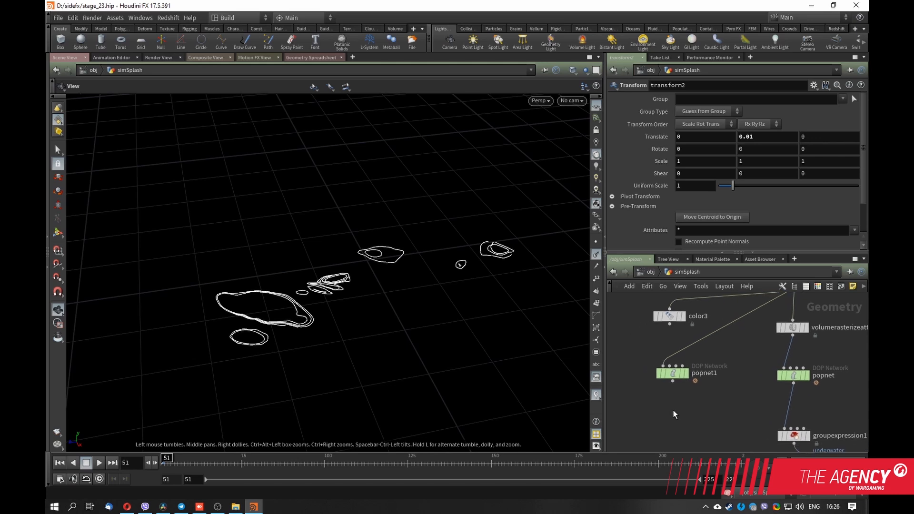
click(675, 375)
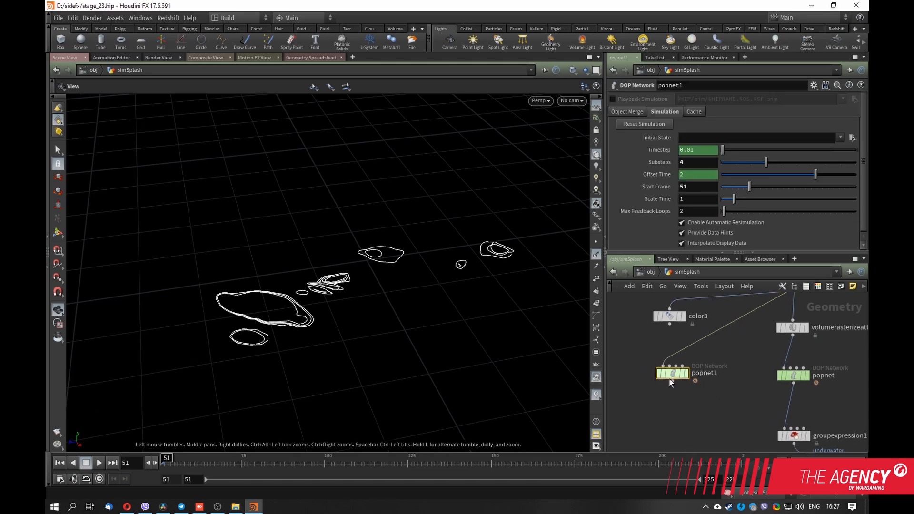
- Enter popnet1 and examine its chain of popobject, sopsolver1, source_first_input, popsolver, gravity1 and output
double_click(670, 375)
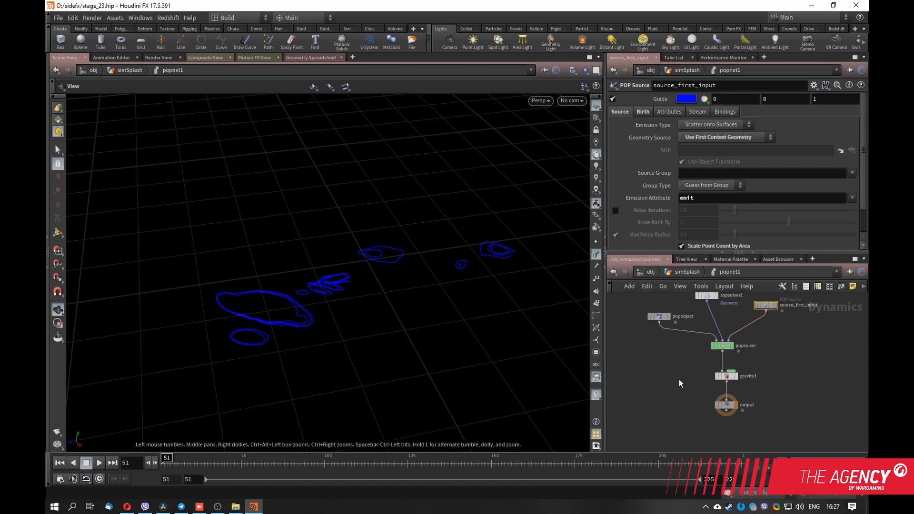
middle_drag(674, 372, 655, 405)
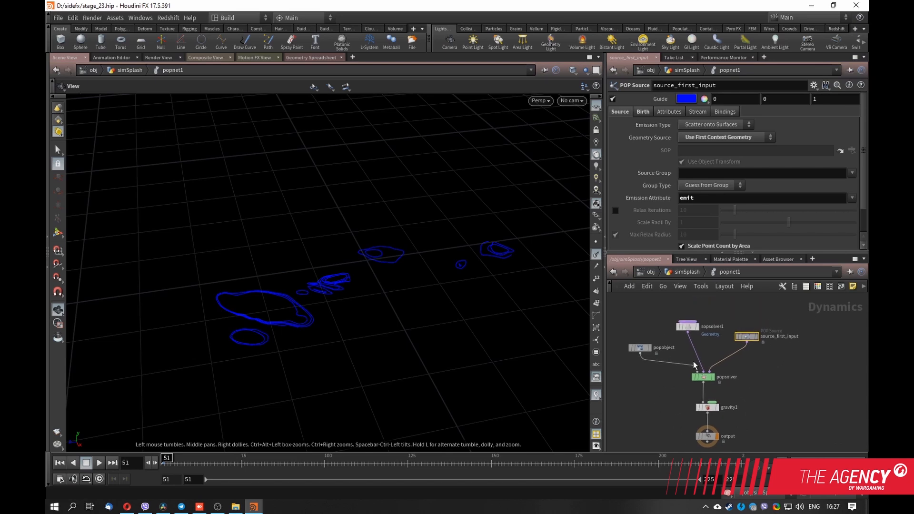
middle_drag(750, 381, 769, 392)
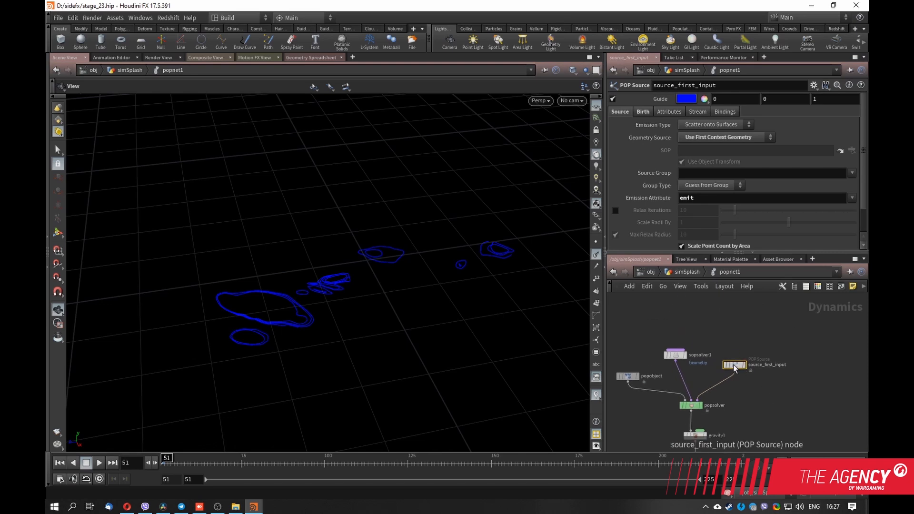
middle_drag(689, 323, 692, 302)
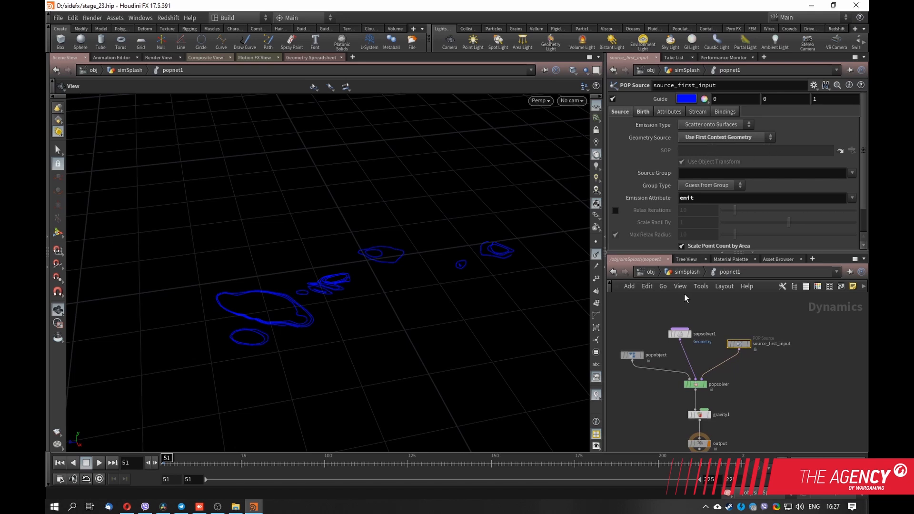
mouse_move(648, 399)
middle_down()
mouse_move(672, 371)
mouse_move(649, 411)
middle_up()
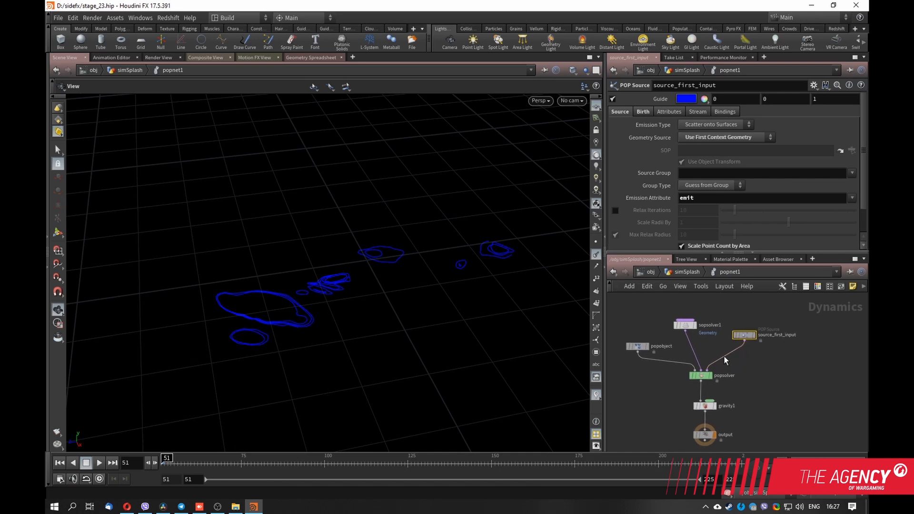
middle_drag(760, 388, 758, 372)
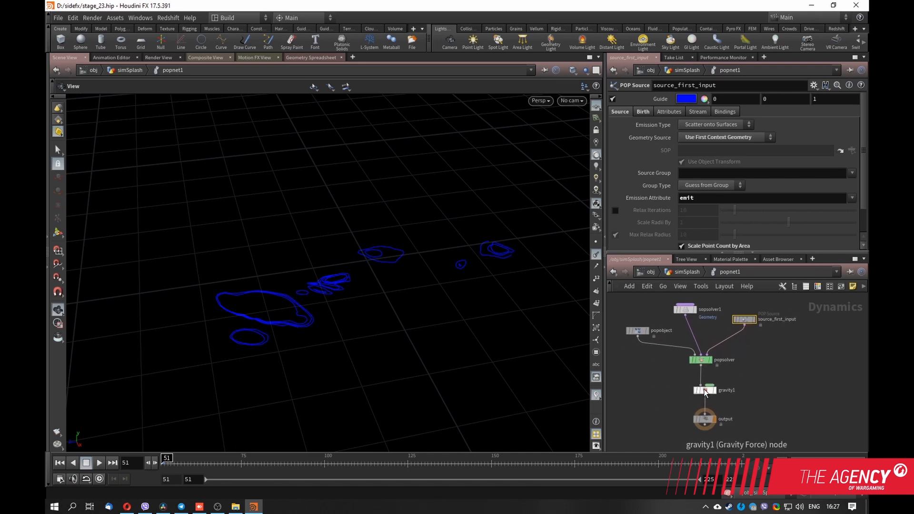
- Adjust the placement of the gravity1 and output nodes beneath popsolver in the popnet1 network
drag(706, 390, 700, 425)
middle_drag(718, 415, 717, 401)
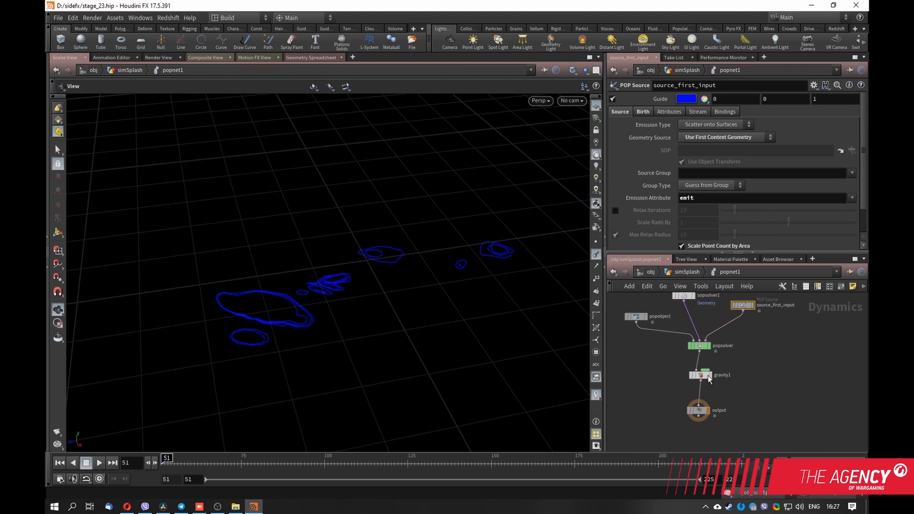
drag(706, 347, 703, 351)
middle_drag(703, 351, 690, 381)
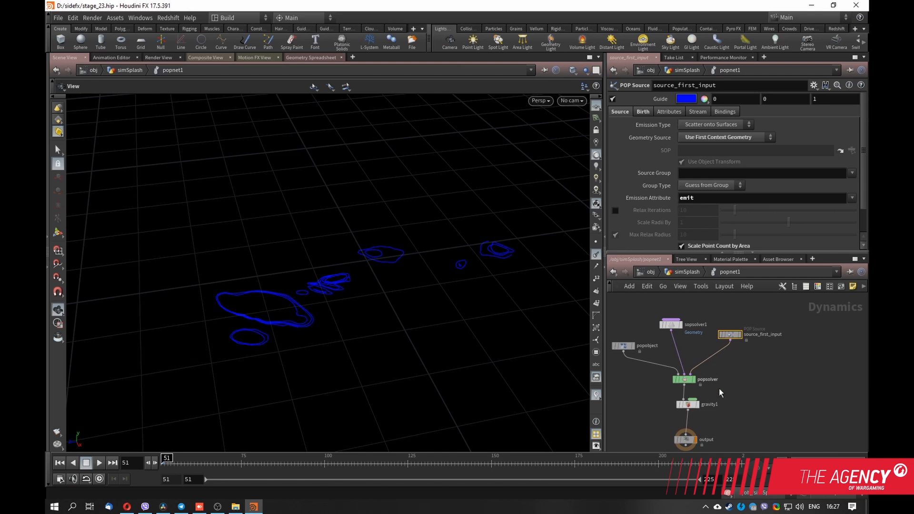
middle_drag(720, 390, 741, 376)
middle_drag(687, 386, 679, 393)
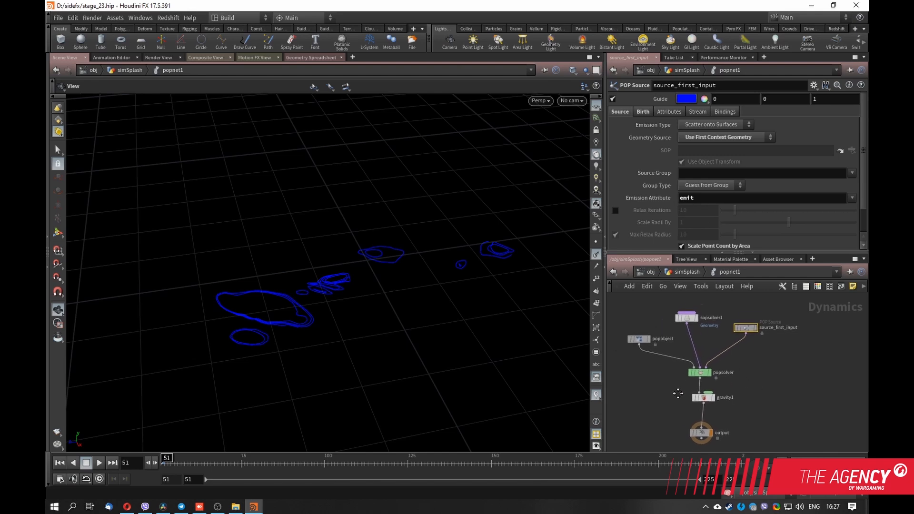
- Return to simSplash, display popnet1 at frame 55, and view its simulated particles from a lower angle
click(685, 271)
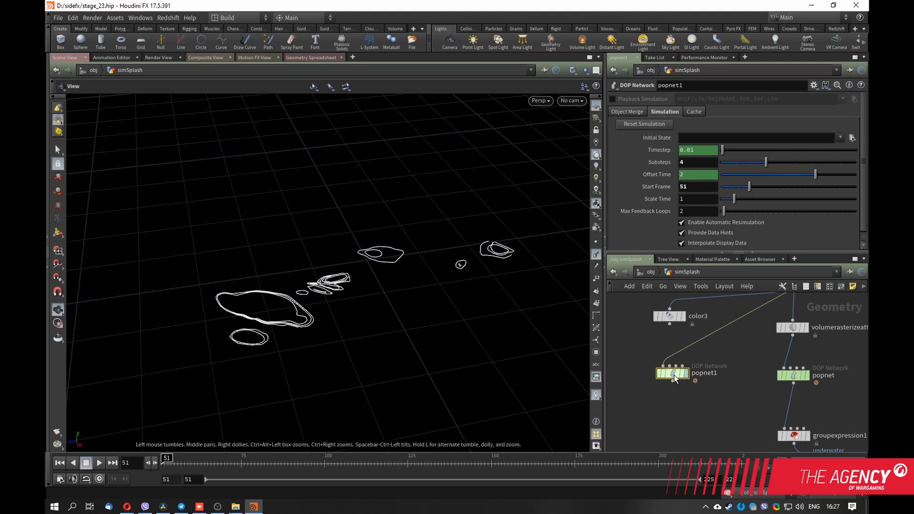
click(686, 374)
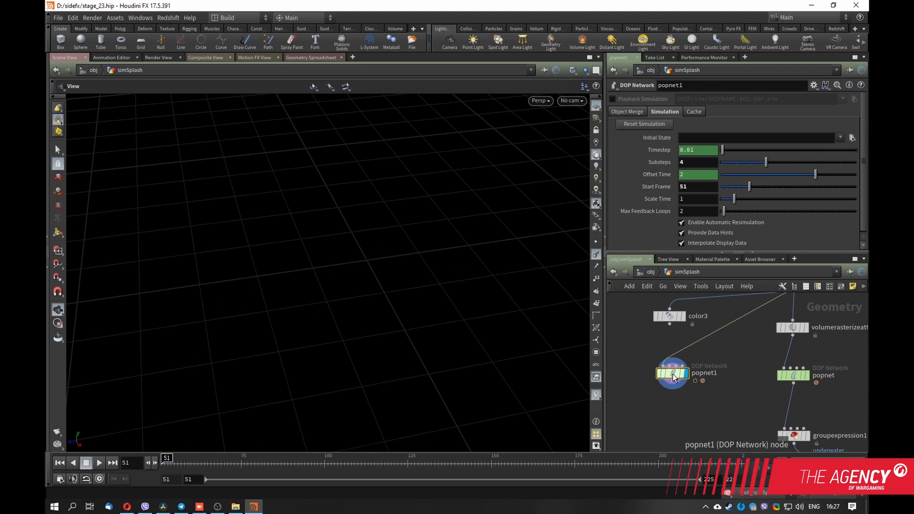
click(134, 460)
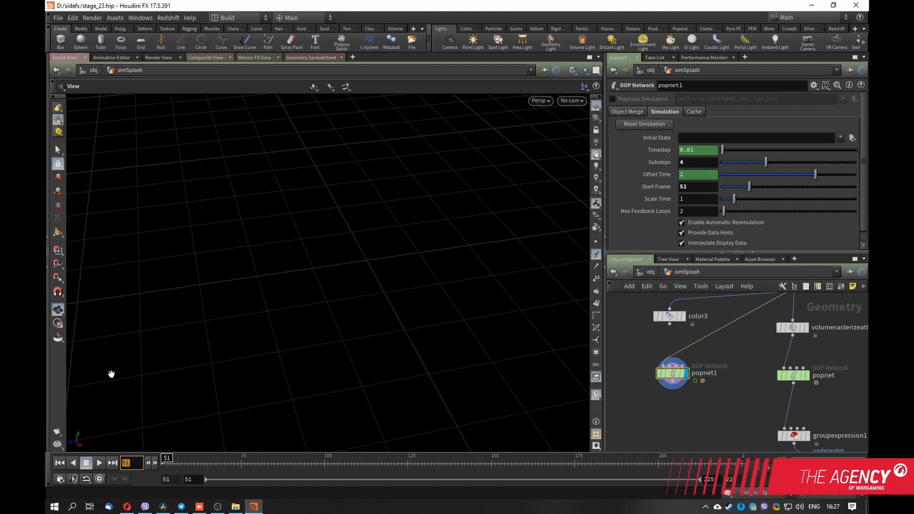
text(55)
key(Return)
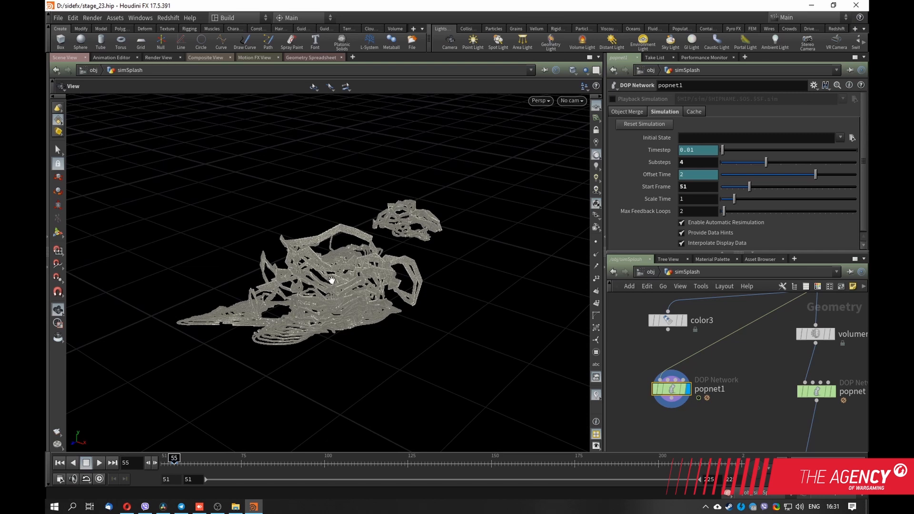
drag(318, 320, 378, 296)
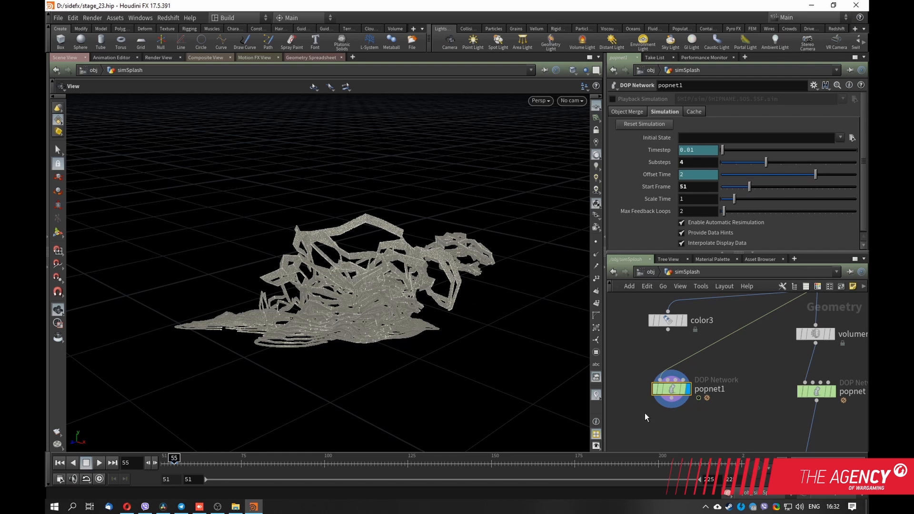
- Select volumerasterizeattributes1 below transform2 and display its rasterized volumes
middle_drag(742, 355, 665, 391)
middle_drag(808, 336, 747, 318)
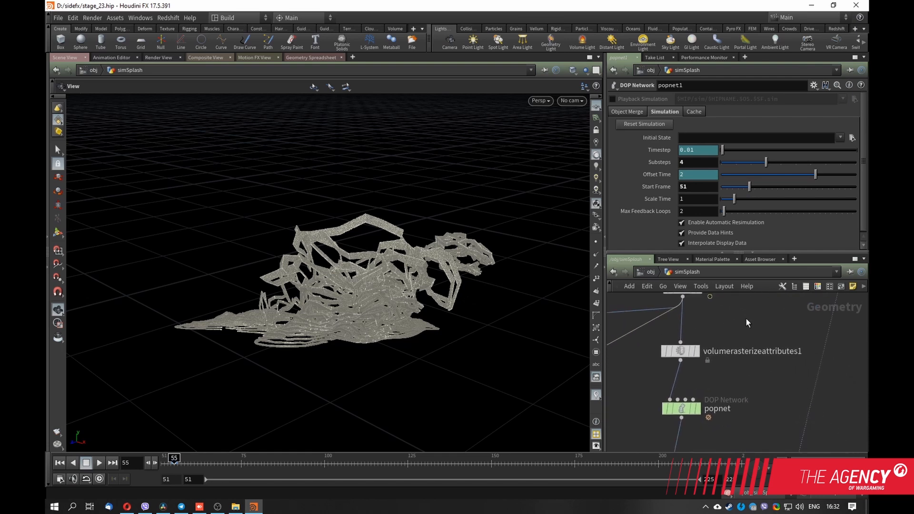
click(681, 351)
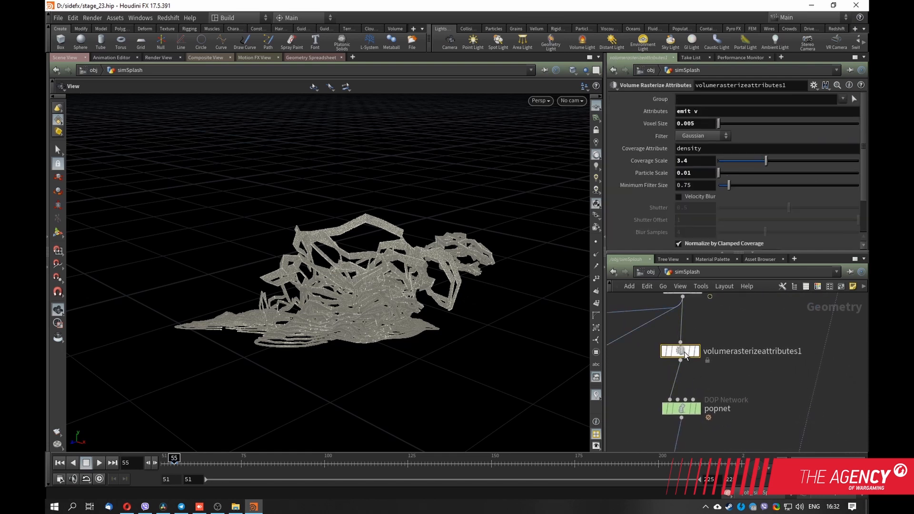
click(696, 351)
middle_drag(719, 322, 736, 335)
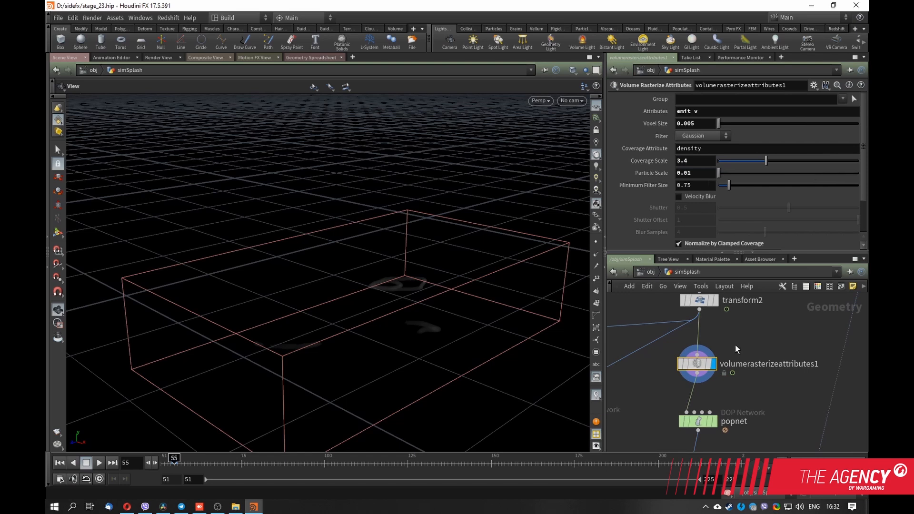
- Examine volumerasterizeattributes1's node information for its emit and v volumes, and its connections from pointvop2 and transform2
mouse_move(740, 335)
middle_down()
mouse_move(735, 363)
mouse_move(733, 338)
middle_up()
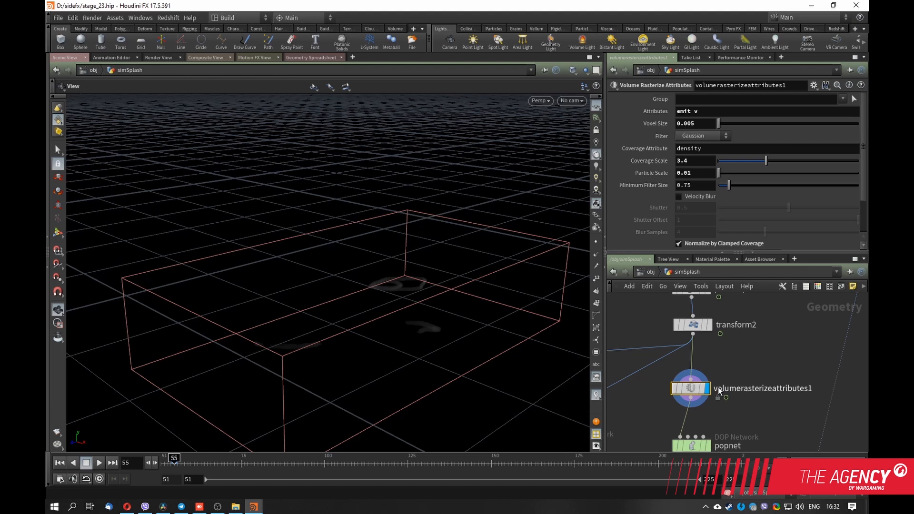
middle_drag(718, 387, 729, 366)
middle_click(702, 369)
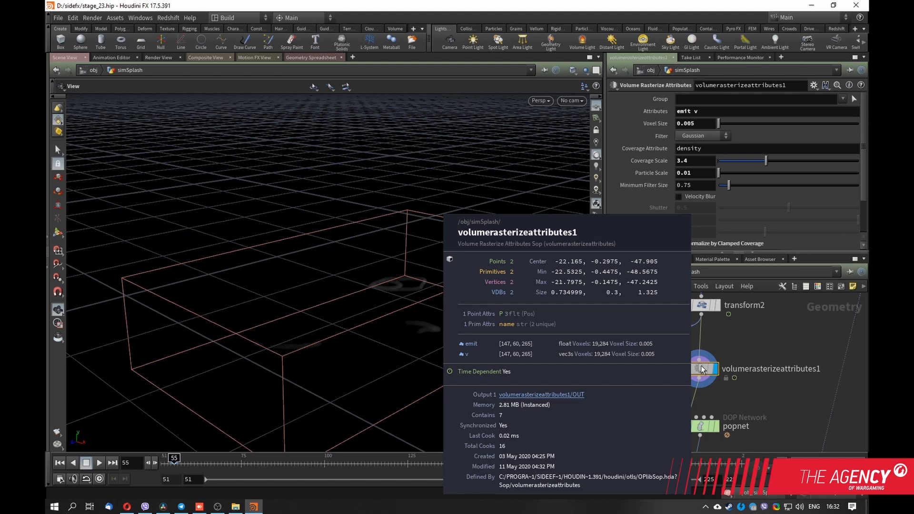
middle_drag(739, 334, 738, 378)
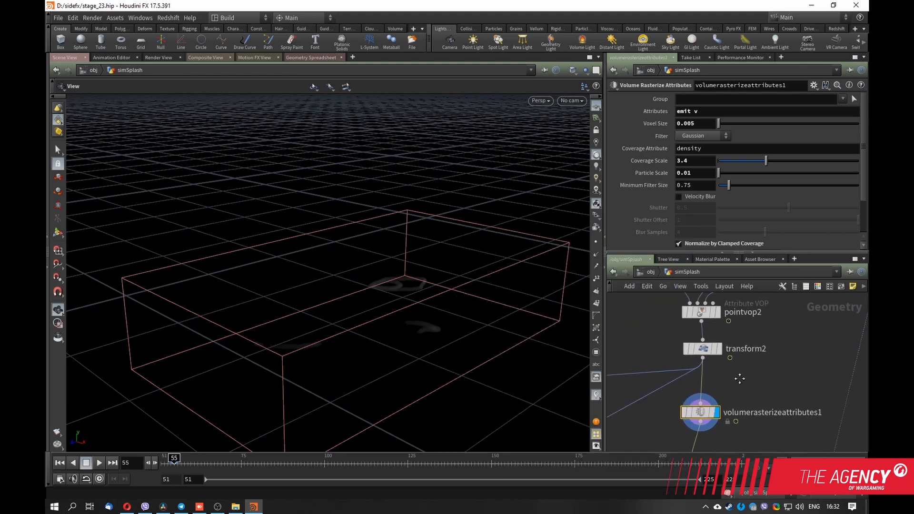
middle_drag(751, 324, 754, 325)
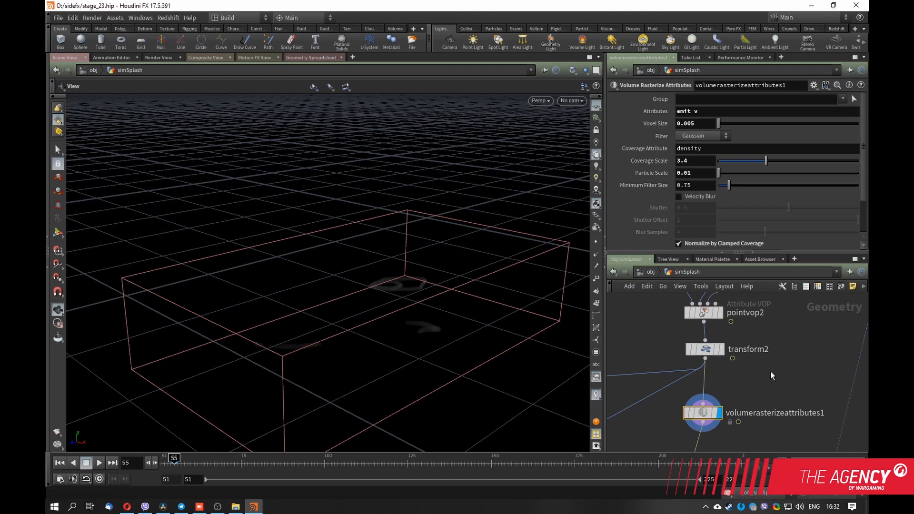
middle_drag(771, 371, 752, 337)
middle_drag(741, 392, 743, 371)
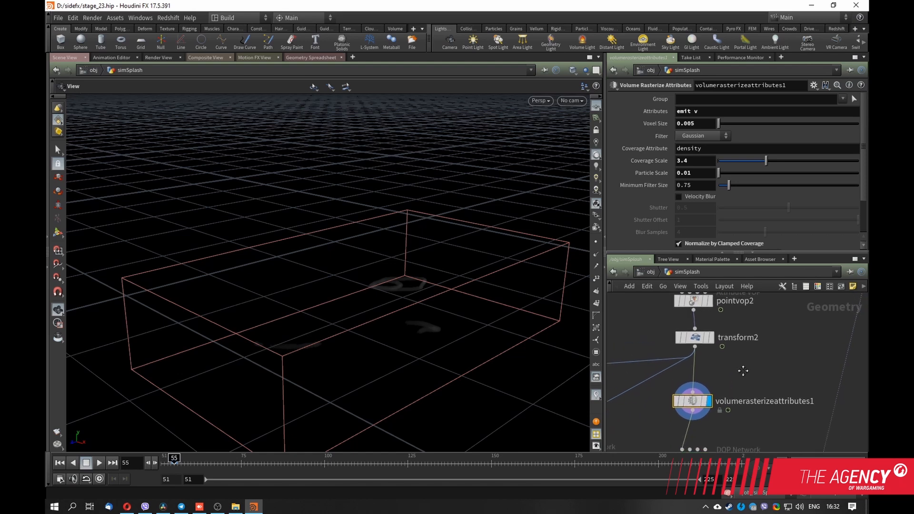
middle_drag(764, 317, 767, 343)
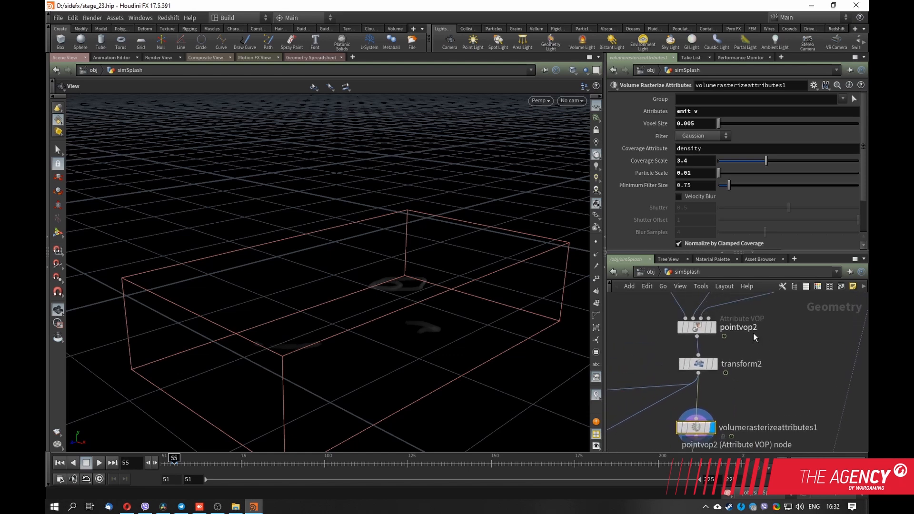
- Enter pointvop2 and maximize the network editor to show its whole node graph
click(695, 327)
double_click(694, 329)
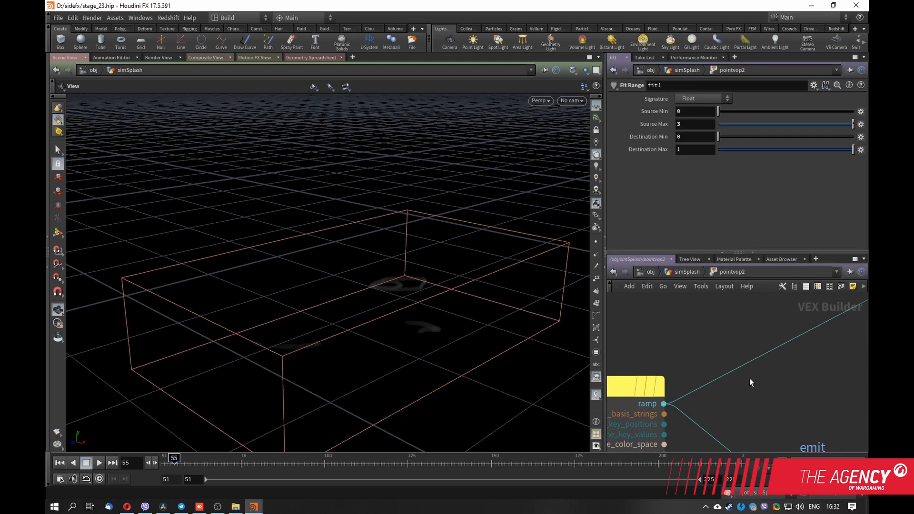
click(855, 259)
scroll(537, 304, down, 5)
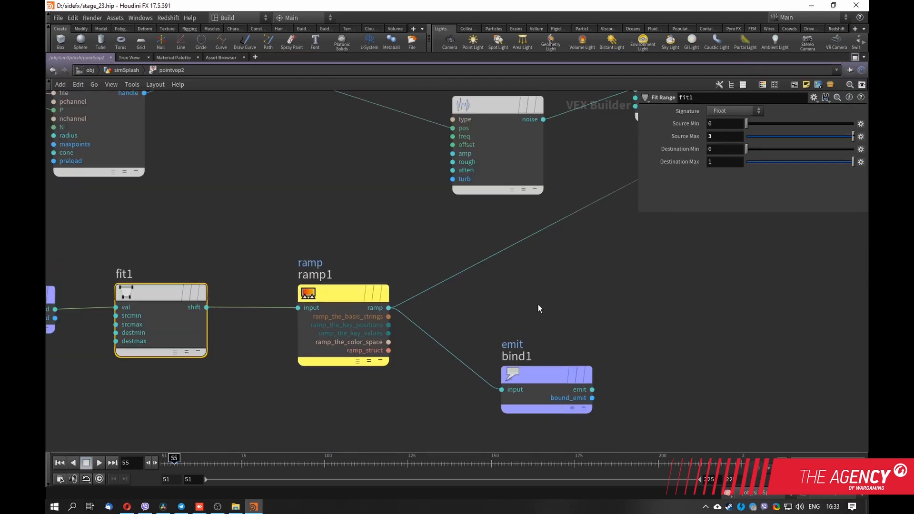
middle_drag(583, 302, 411, 357)
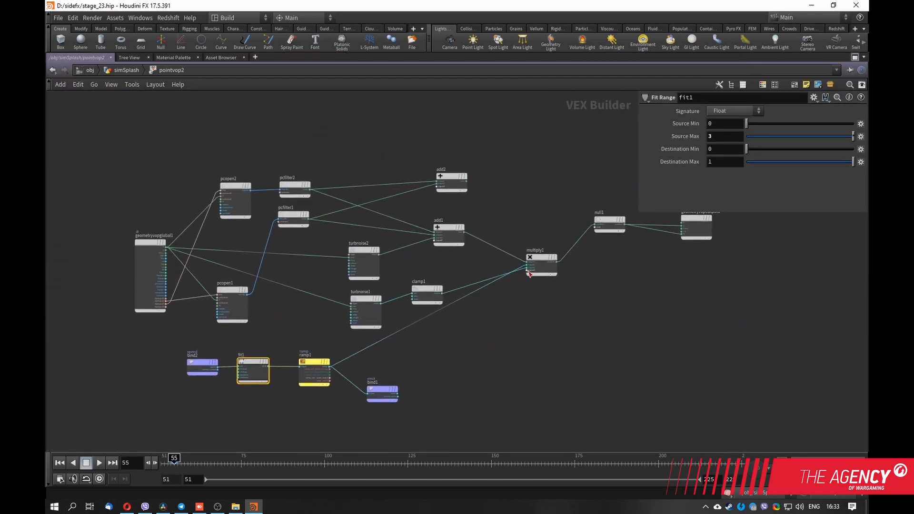
- Examine the branch from the speed bind through fit1 and ramp1 to the emit bind
middle_drag(319, 408, 394, 386)
scroll(392, 354, up, 3)
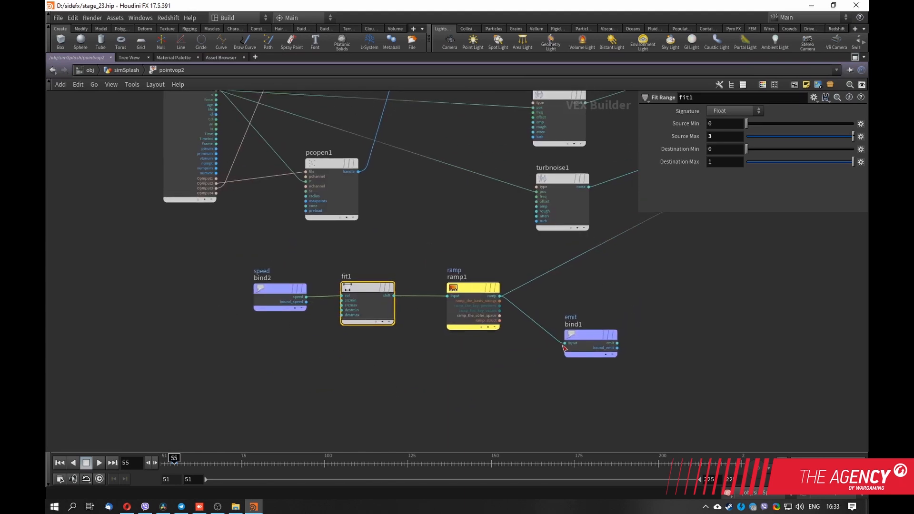
middle_drag(590, 306, 522, 292)
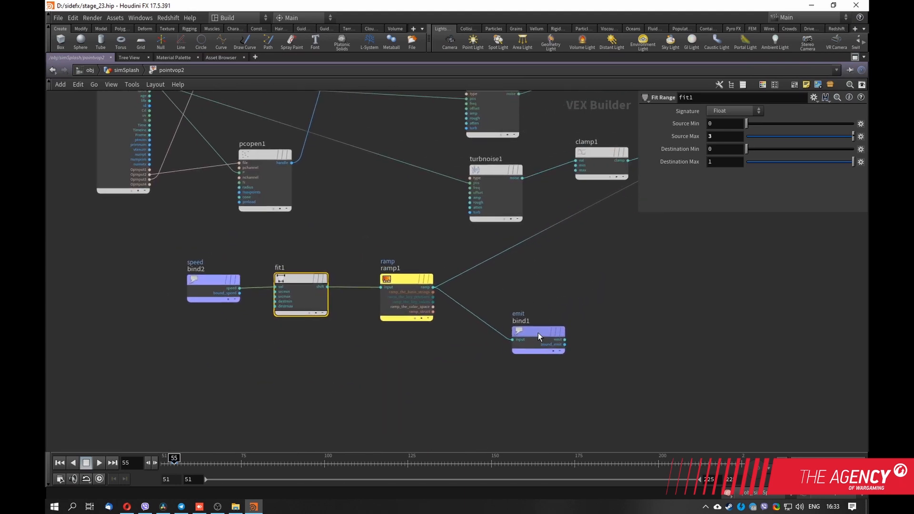
scroll(534, 342, up, 5)
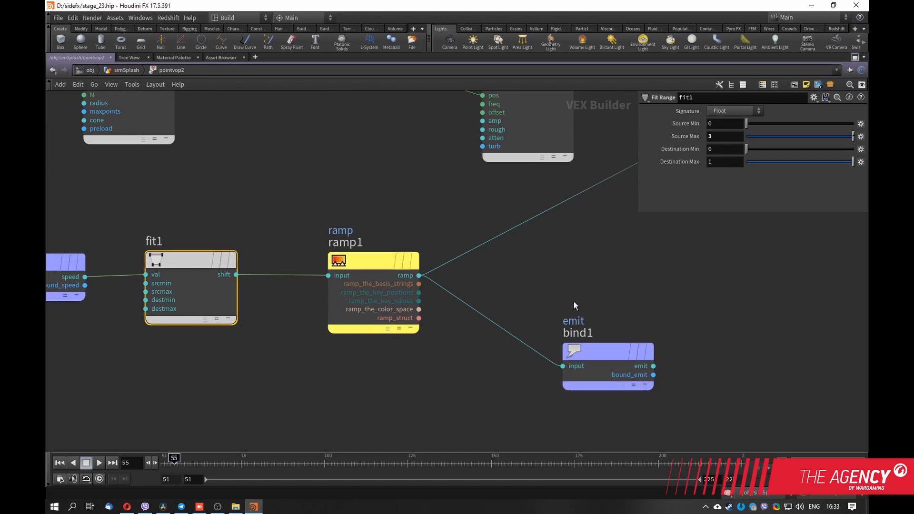
middle_drag(422, 413, 579, 418)
scroll(579, 419, down, 3)
middle_drag(472, 422, 404, 406)
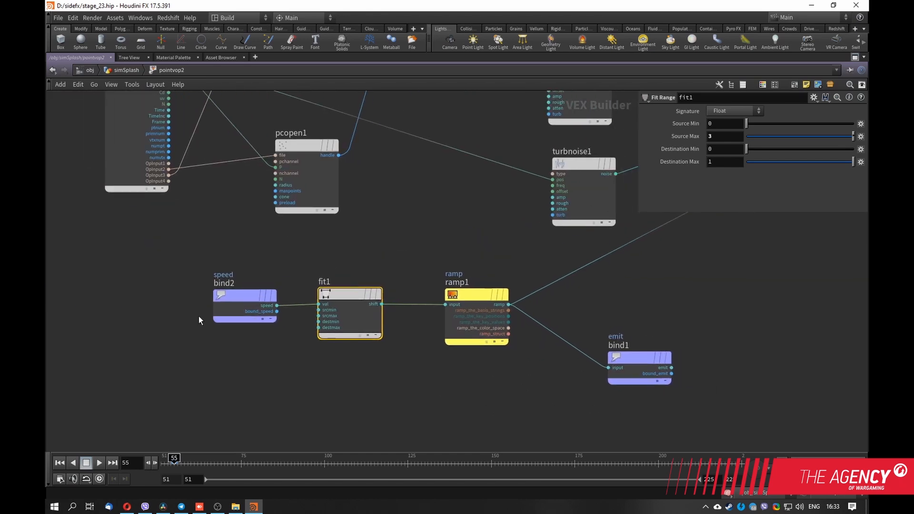
- Move the speed bind2 node slightly farther from fit1, and examine the settings of fit1 and ramp1
click(238, 296)
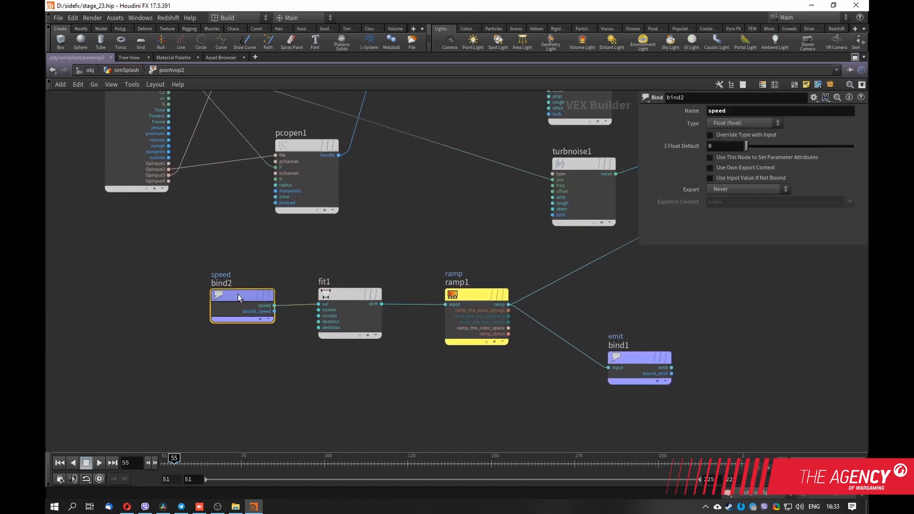
drag(238, 293, 217, 293)
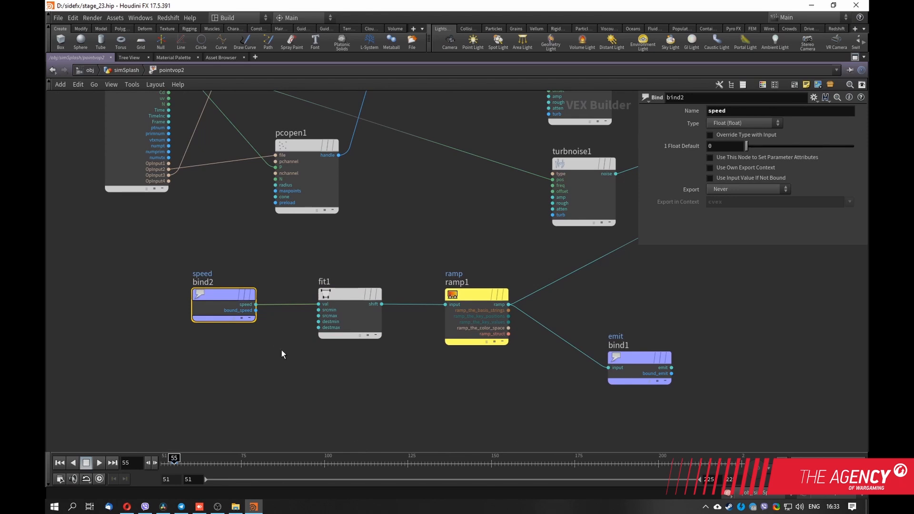
click(346, 293)
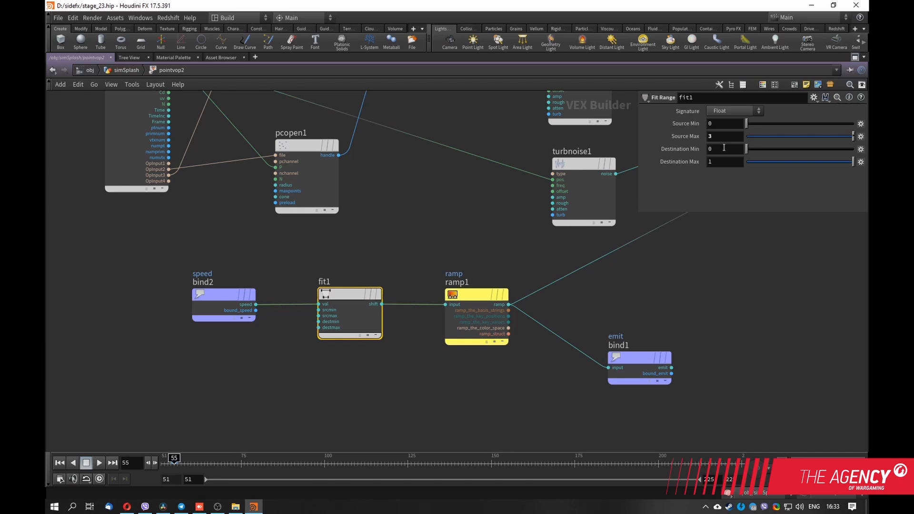
click(467, 297)
middle_drag(501, 260, 352, 264)
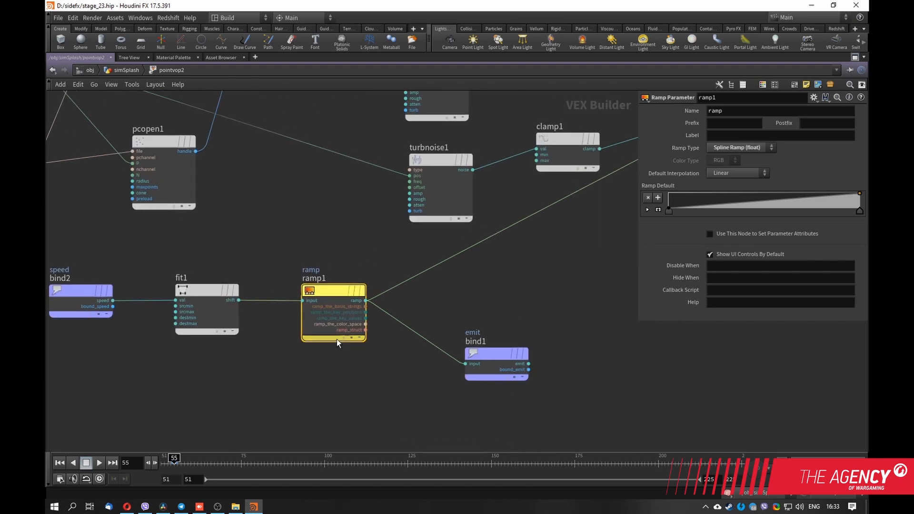
middle_drag(319, 234, 310, 249)
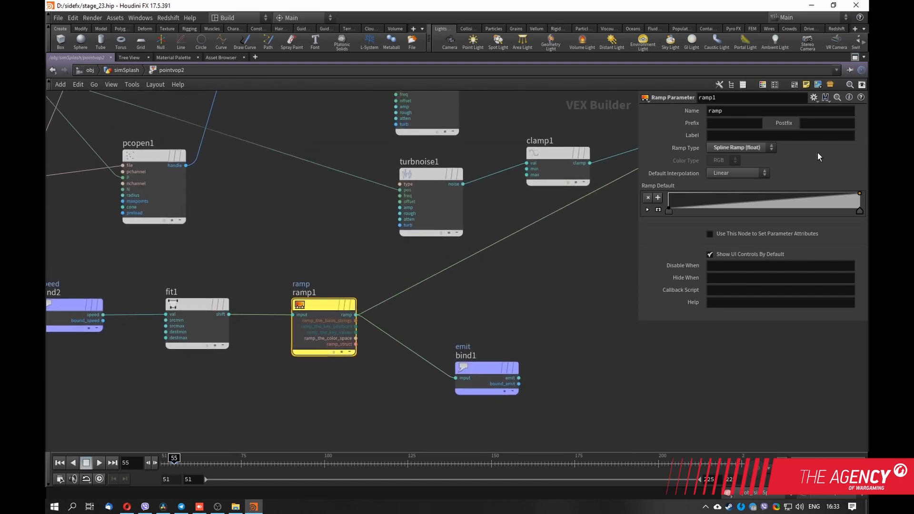
- Restore the split pane layout and return to the simSplash network around pointvop2 and color3
click(855, 57)
scroll(639, 331, down, 4)
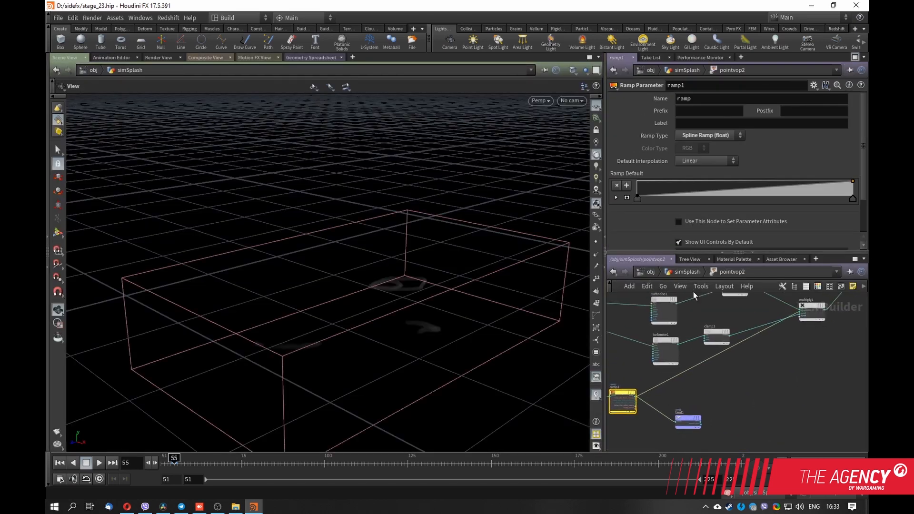
click(687, 272)
middle_drag(745, 386, 769, 361)
middle_drag(640, 344, 702, 354)
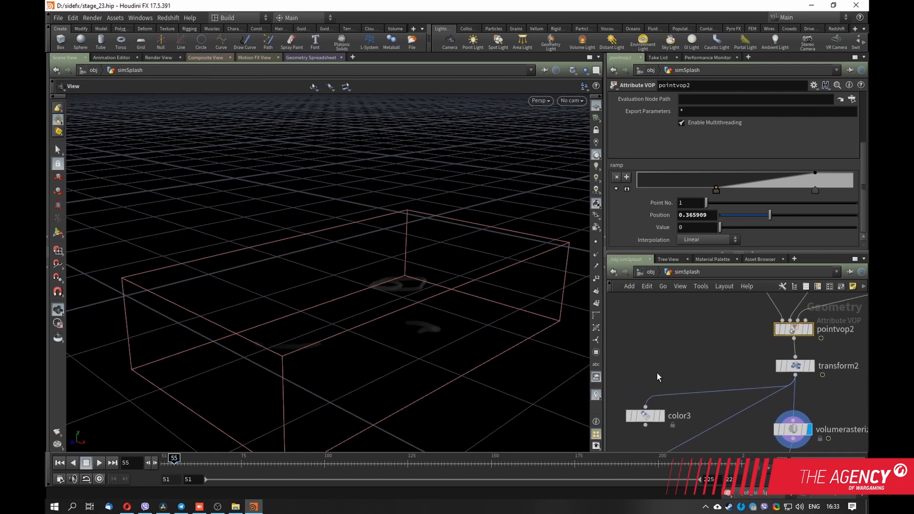
- Display color3 and examine how the emit attribute colours the body outlines from several angles
middle_drag(657, 373, 681, 345)
click(675, 387)
click(657, 385)
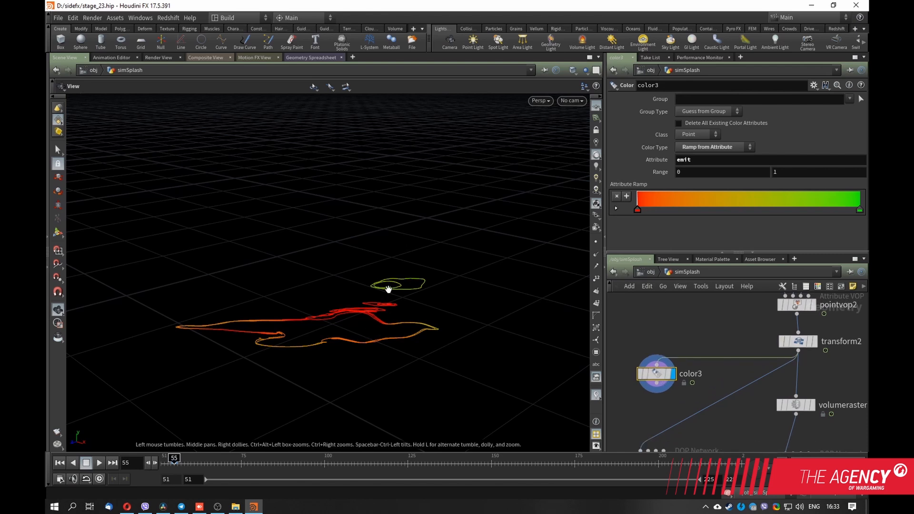
drag(389, 289, 416, 306)
scroll(319, 299, up, 2)
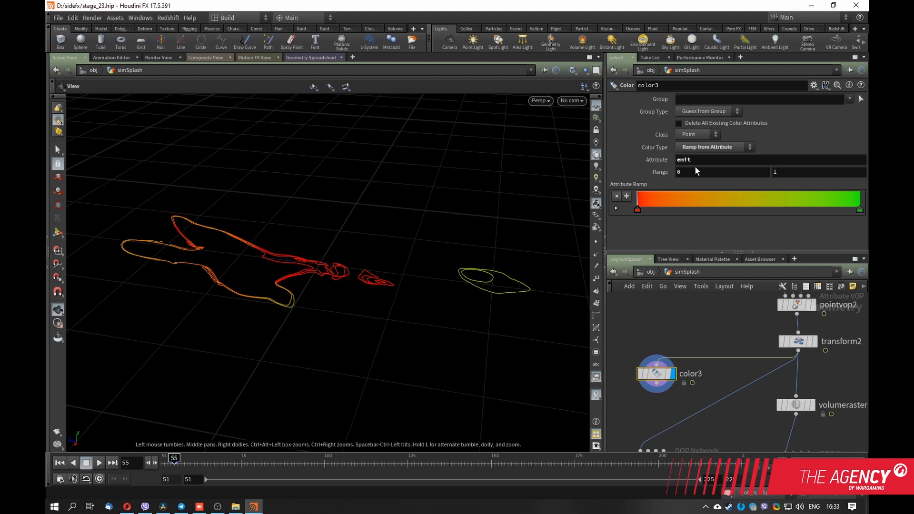
drag(358, 215, 411, 314)
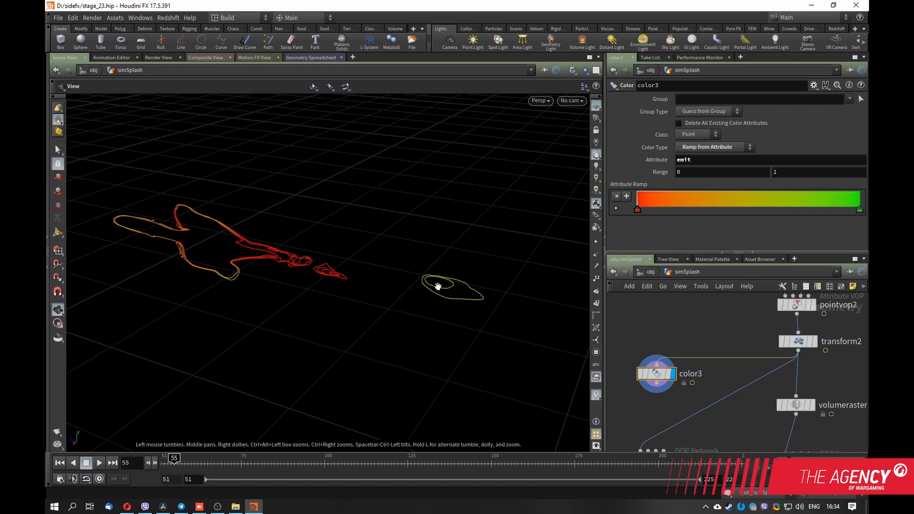
drag(376, 298, 415, 341)
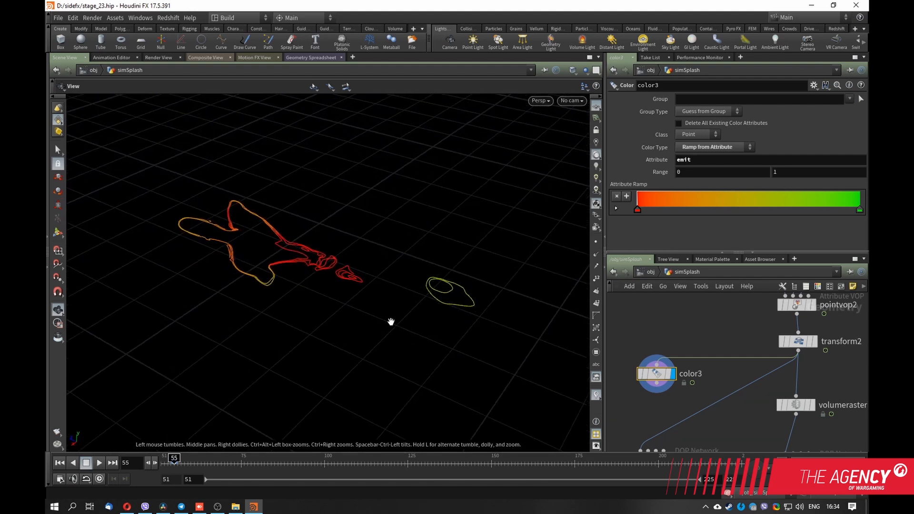
- Display volumerasterizeattributes1 and examine the volume it rasterizes from the emit and v attributes
middle_drag(391, 322, 356, 336)
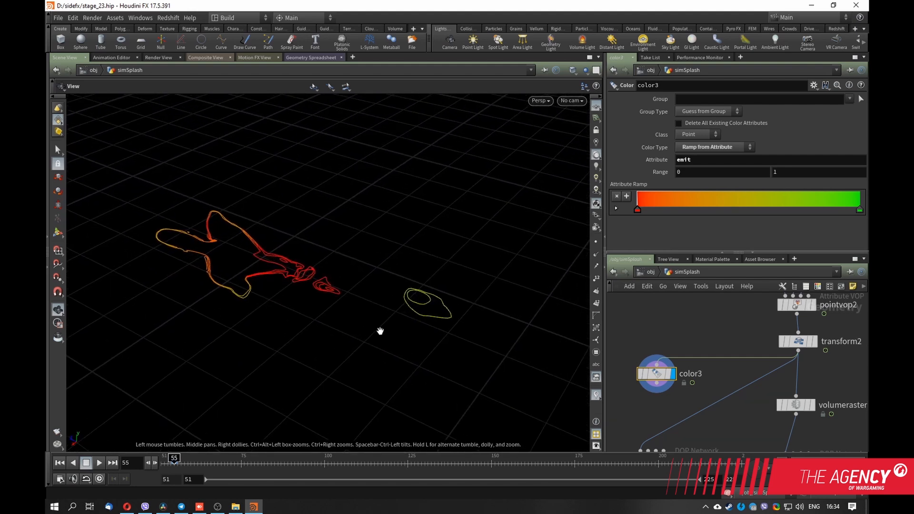
drag(380, 331, 367, 302)
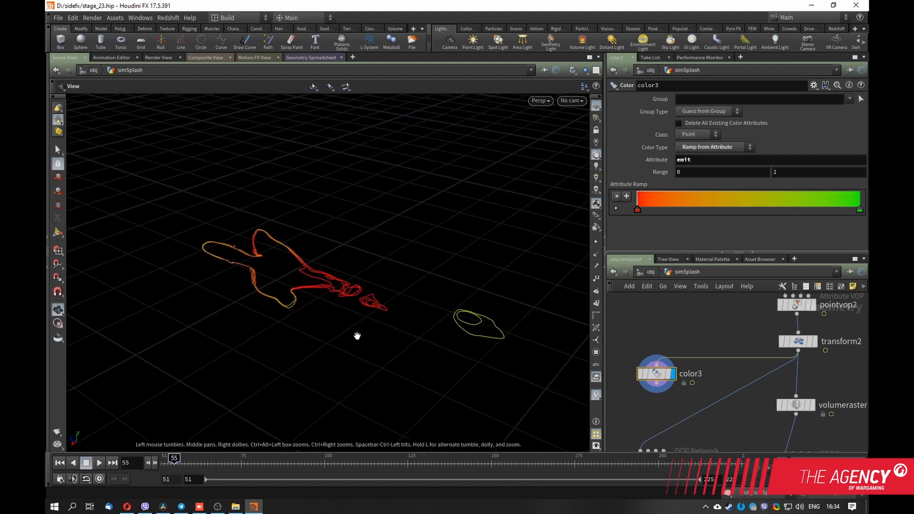
drag(357, 336, 389, 342)
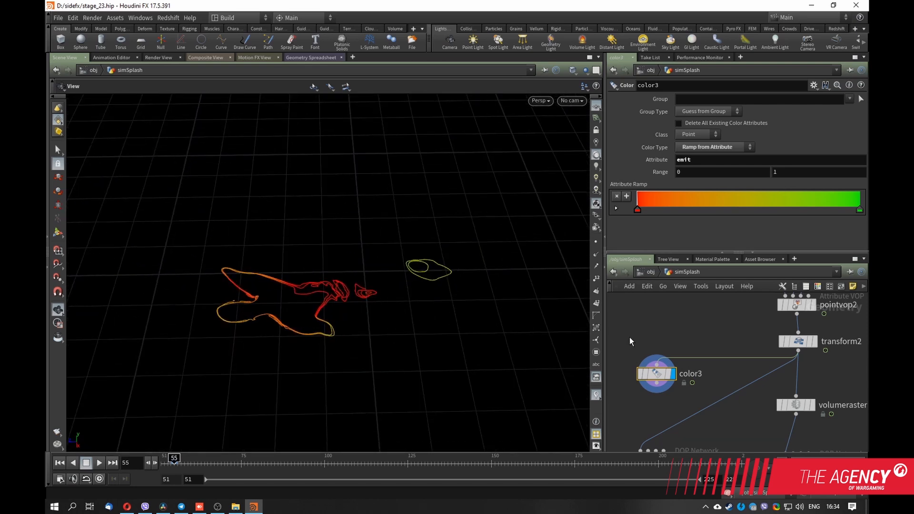
middle_drag(679, 329, 672, 308)
middle_drag(714, 341, 666, 313)
middle_drag(684, 385, 641, 396)
middle_drag(736, 345, 754, 341)
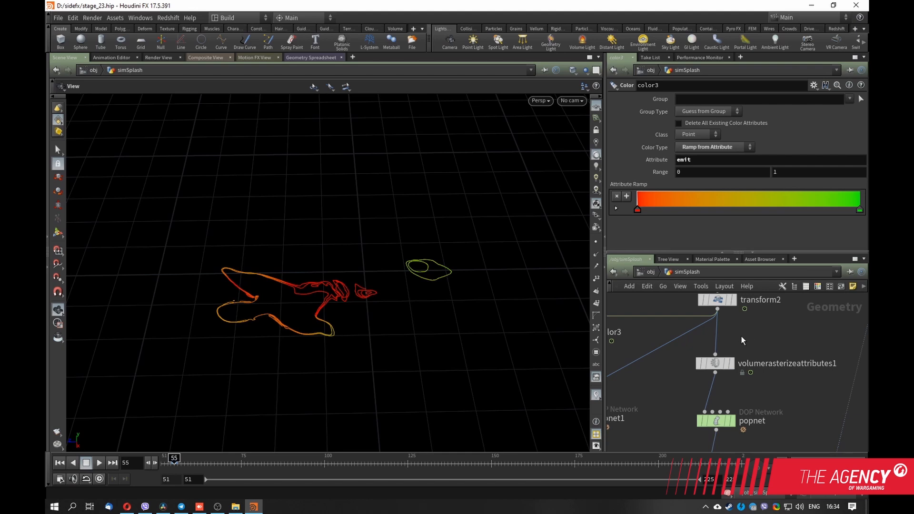
click(711, 363)
click(731, 363)
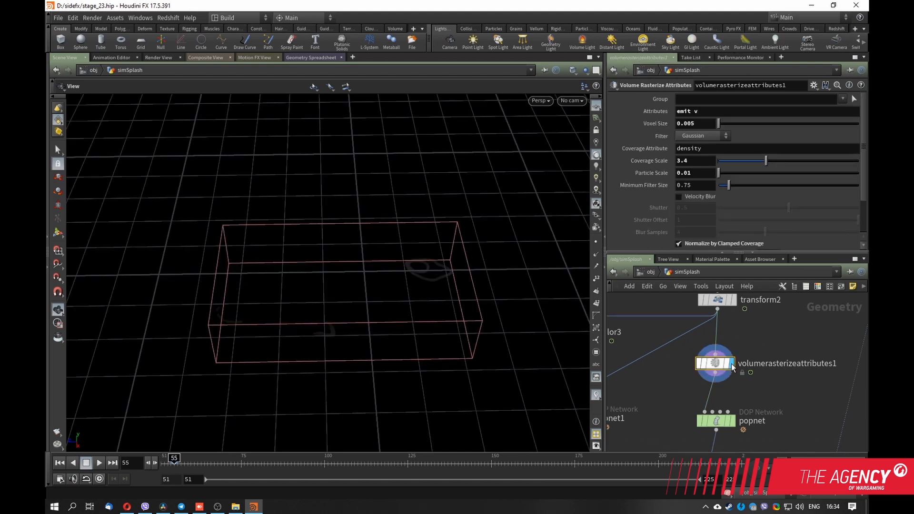
drag(347, 312, 567, 354)
- Switch the display to color3 and back to volumerasterizeattributes1 to compare the emit-coloured outlines with the rasterized volume
middle_drag(644, 384, 710, 396)
scroll(697, 374, down, 3)
middle_drag(659, 367, 672, 369)
scroll(680, 360, up, 6)
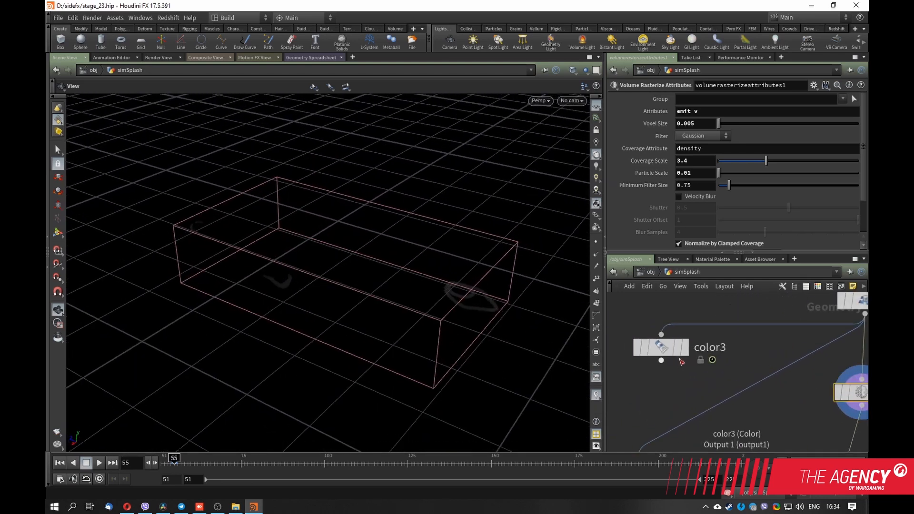
click(684, 357)
click(670, 347)
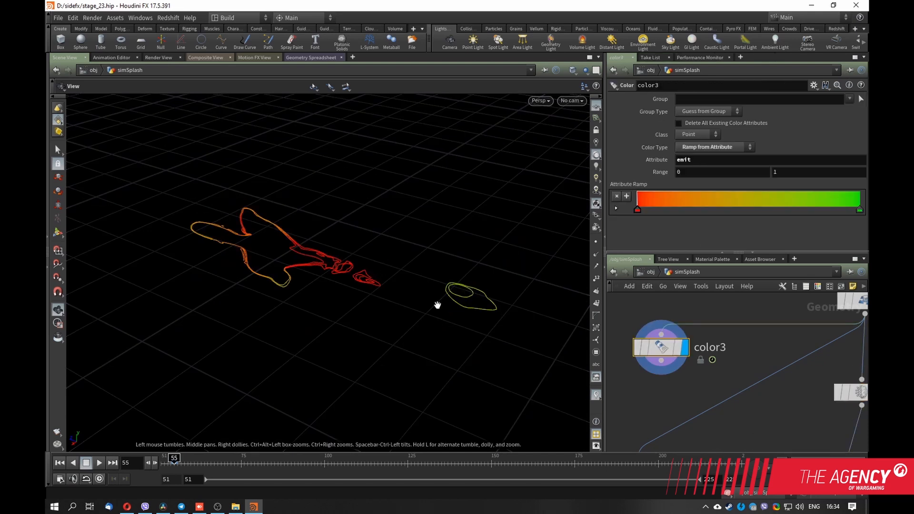
middle_drag(773, 420, 664, 391)
click(773, 364)
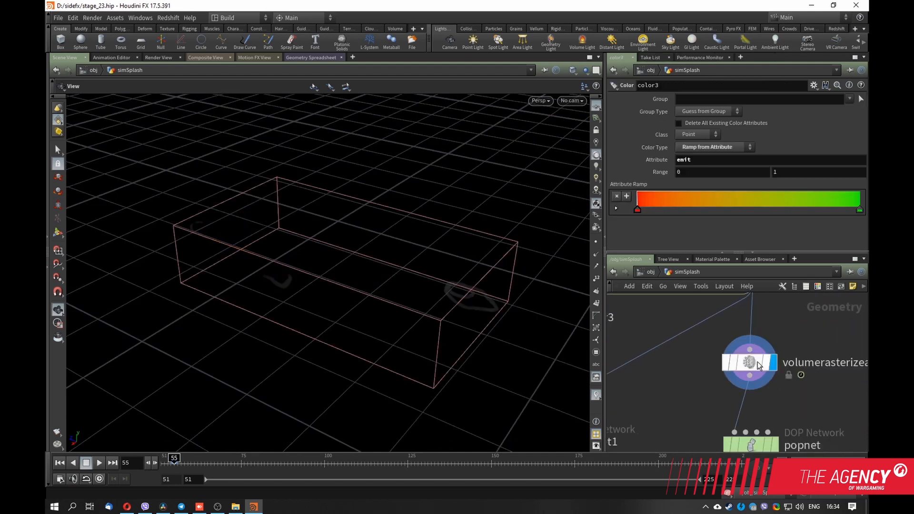
click(754, 361)
drag(361, 335, 336, 336)
- Select transform2 to examine its Y translation, and nudge the node slightly into line above volumerasterizeattributes1
middle_drag(676, 379, 618, 411)
middle_drag(711, 326, 749, 373)
click(709, 340)
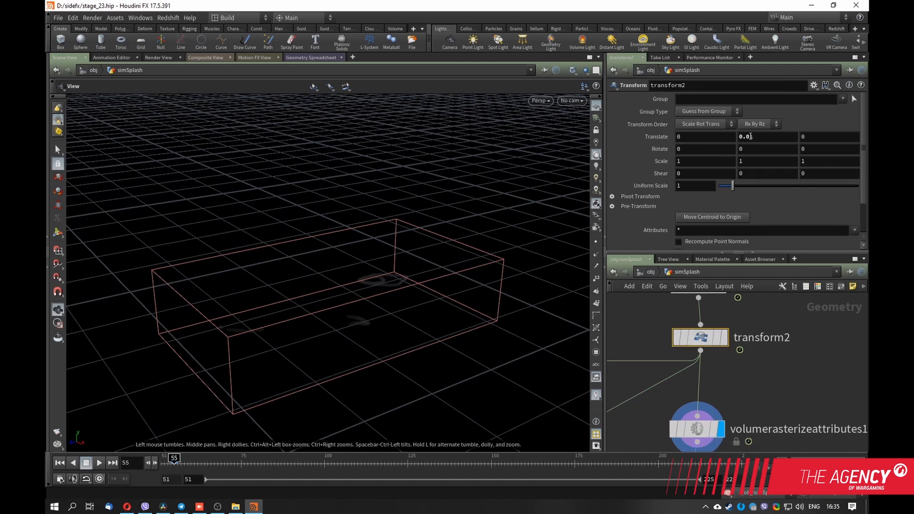
drag(705, 339, 700, 337)
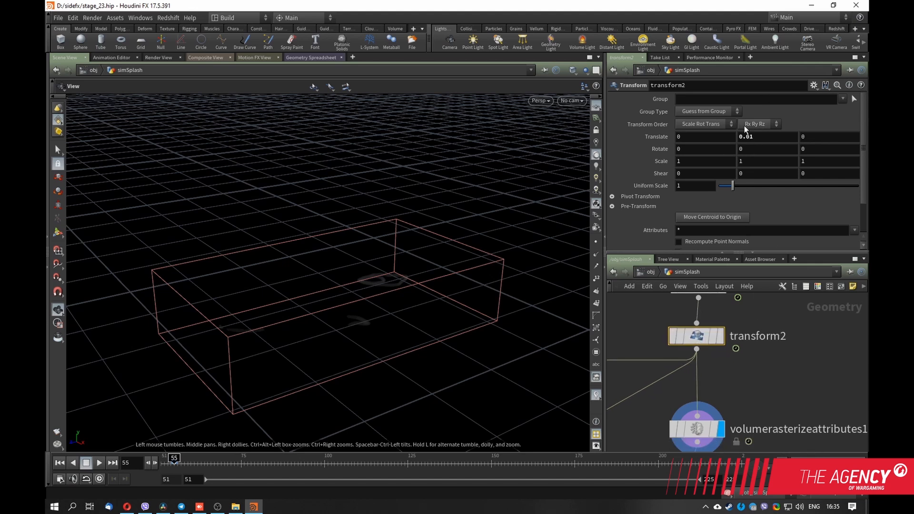
- Examine the rasterized density volume inside its bounding box at frame 55 from several angles and distances
drag(368, 275, 419, 253)
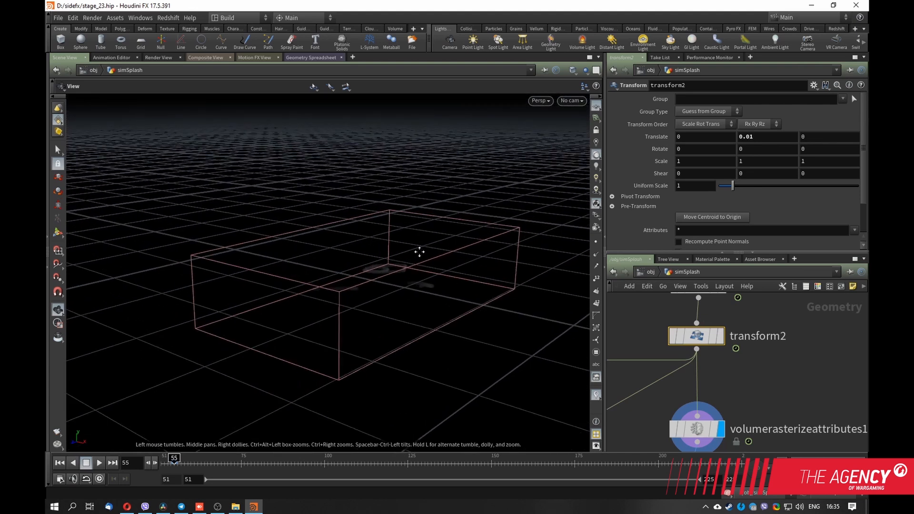
right_drag(418, 253, 390, 252)
drag(390, 253, 297, 217)
right_drag(297, 217, 328, 228)
drag(329, 228, 267, 227)
middle_drag(254, 239, 318, 229)
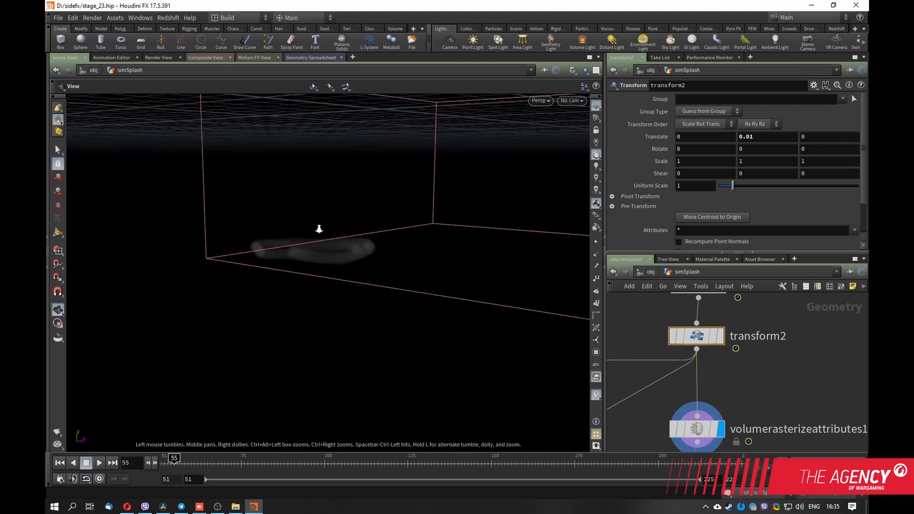
drag(318, 228, 287, 210)
right_drag(288, 210, 334, 217)
drag(334, 216, 308, 216)
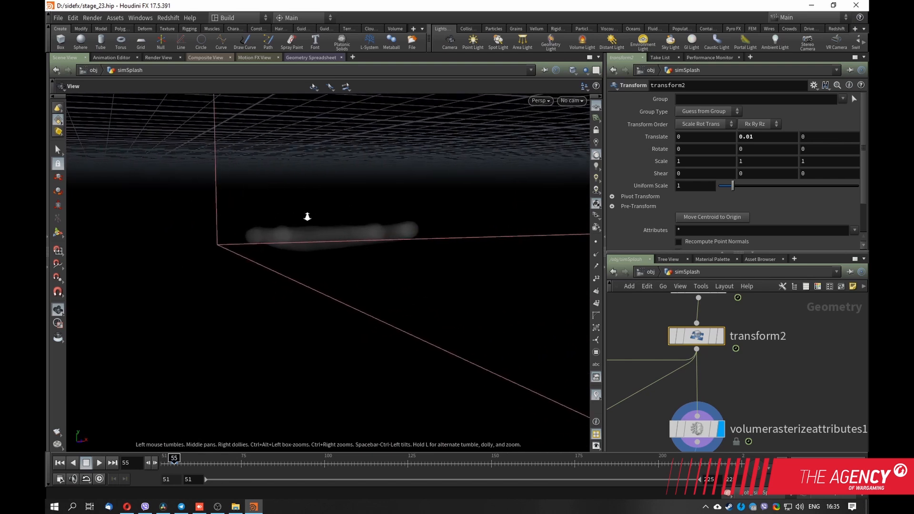
right_drag(308, 216, 320, 222)
drag(320, 222, 229, 227)
right_drag(228, 226, 341, 228)
middle_drag(340, 228, 273, 220)
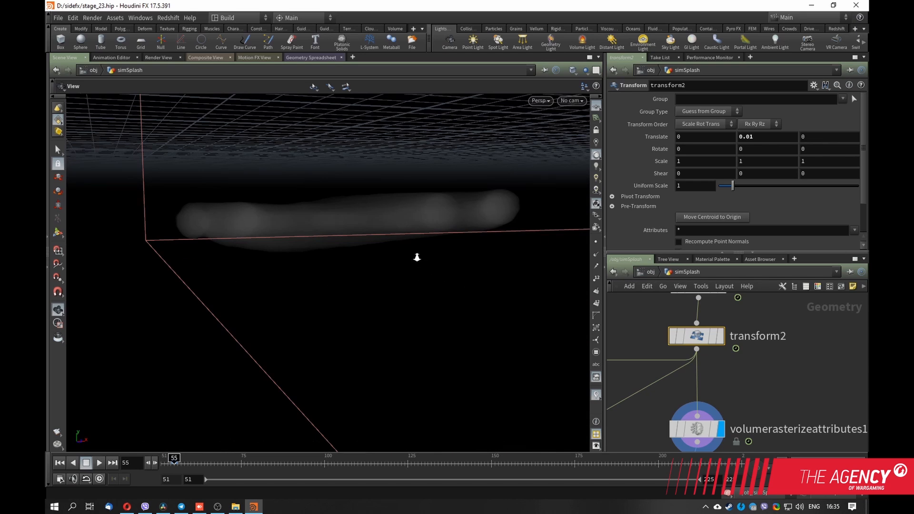
right_drag(416, 257, 236, 266)
middle_drag(395, 262, 305, 261)
right_drag(304, 261, 138, 264)
middle_drag(318, 271, 383, 275)
drag(383, 275, 282, 273)
right_drag(282, 273, 387, 265)
drag(386, 265, 266, 295)
middle_drag(266, 295, 355, 263)
drag(355, 264, 267, 318)
right_drag(267, 319, 386, 284)
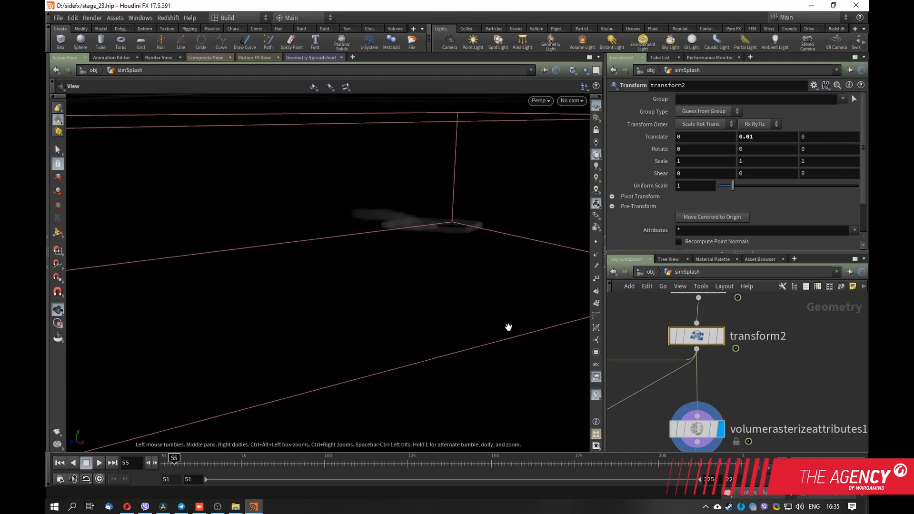
- Follow the network down to popnet and review the Source settings of its source_first_input POP Source node
middle_drag(778, 401, 781, 348)
scroll(781, 381, down, 3)
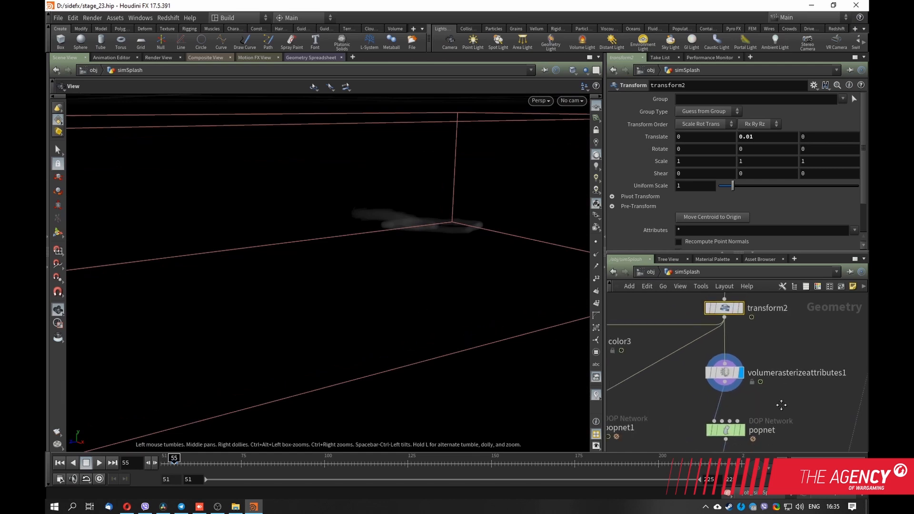
middle_drag(781, 404, 757, 331)
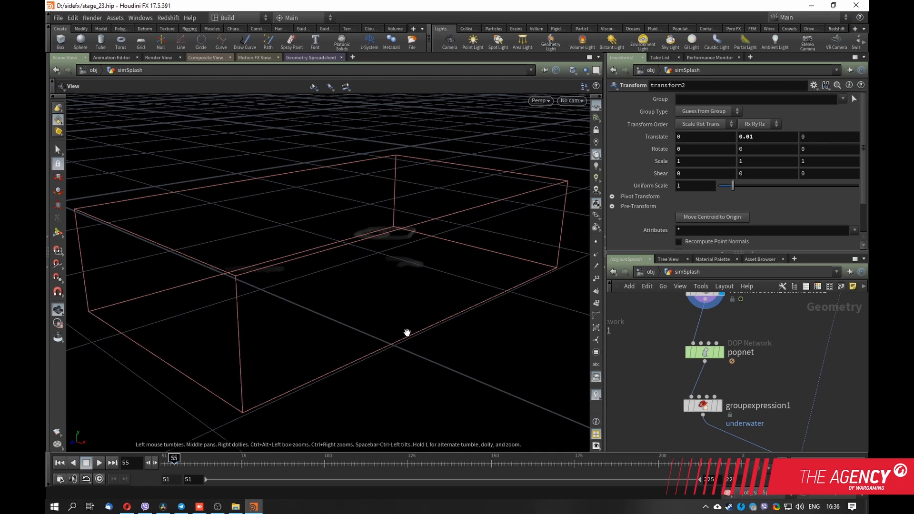
middle_drag(776, 390, 740, 370)
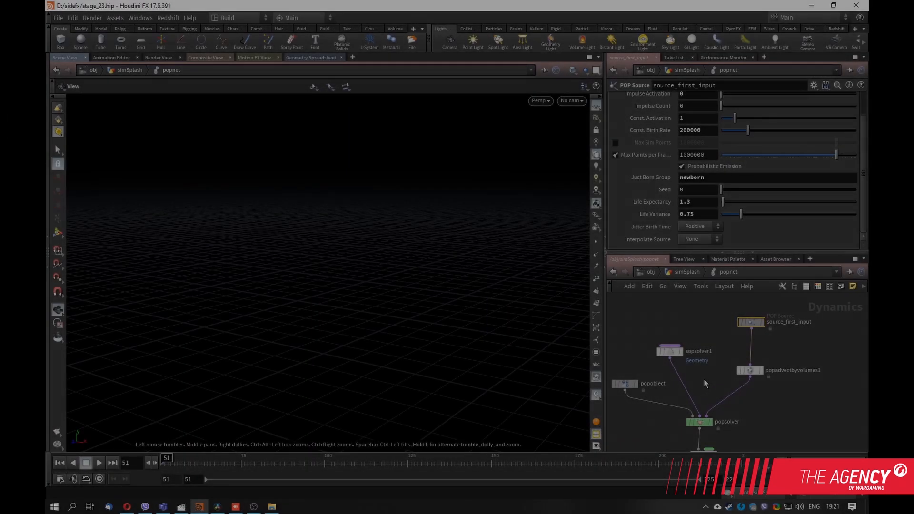
middle_drag(704, 380, 759, 390)
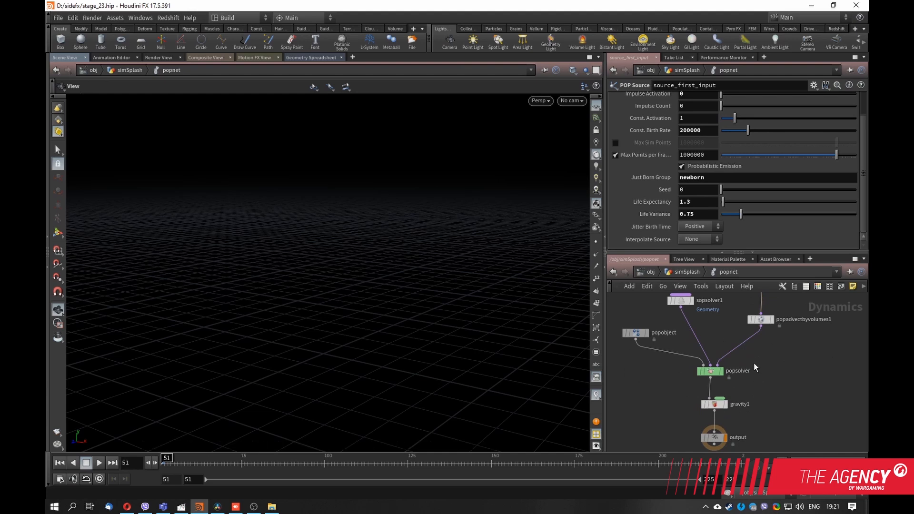
middle_drag(716, 320, 707, 382)
drag(754, 332, 751, 327)
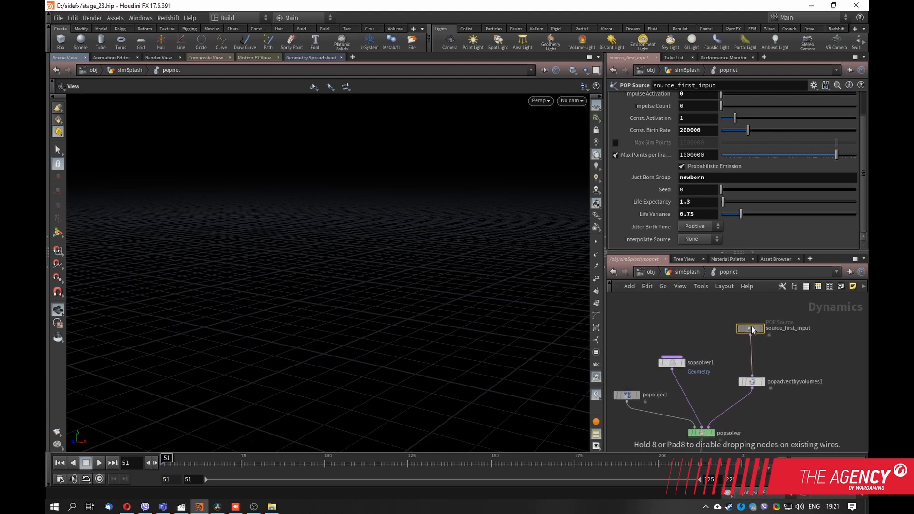
scroll(666, 136, up, 2)
click(619, 112)
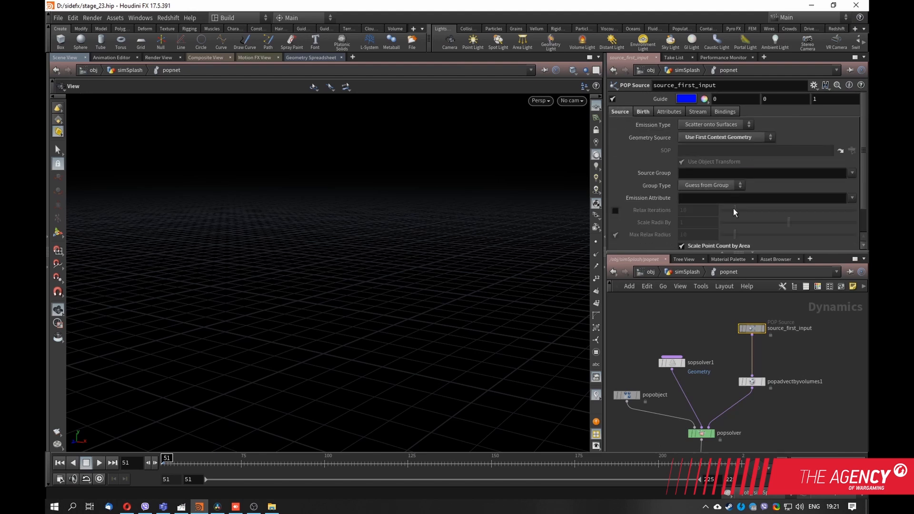
- Open the popadvectbyvolumes1 node's parameters and review its group, velocity source and advection settings
middle_drag(715, 359, 707, 316)
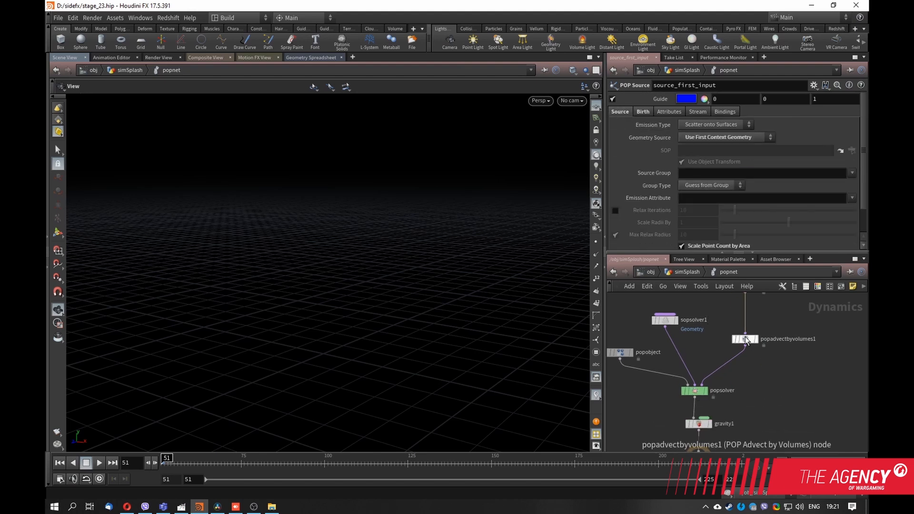
drag(746, 340, 744, 333)
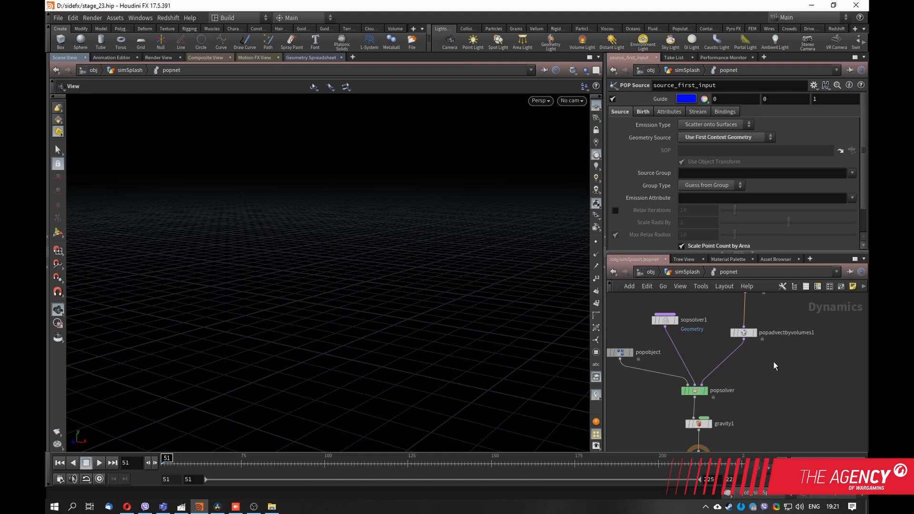
middle_drag(763, 364, 759, 402)
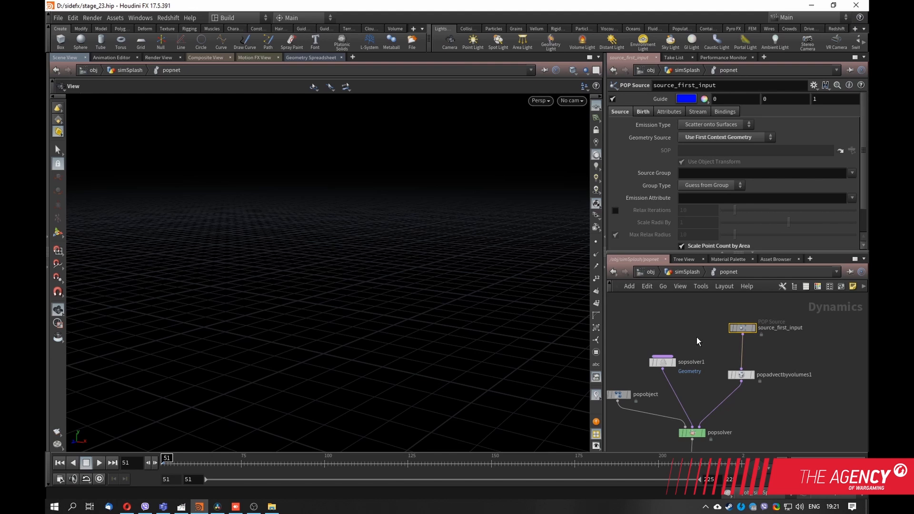
middle_drag(771, 400, 757, 373)
scroll(721, 334, up, 4)
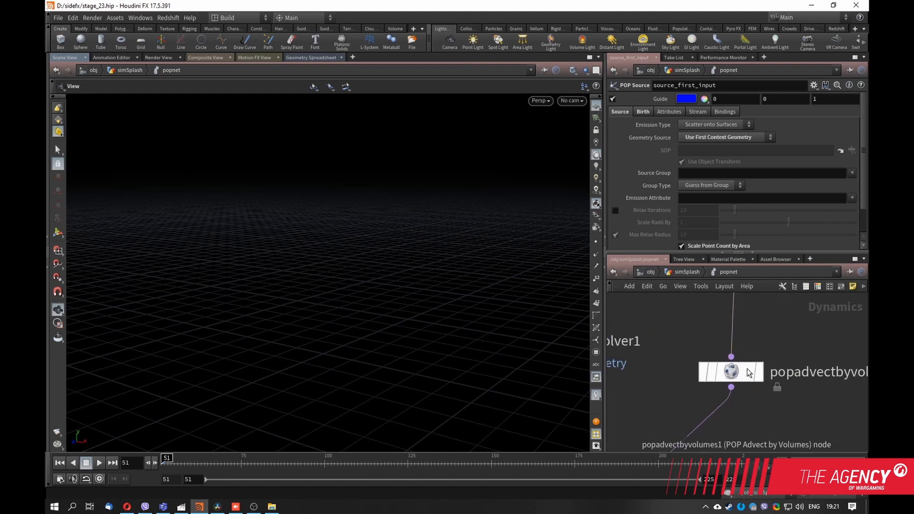
click(749, 372)
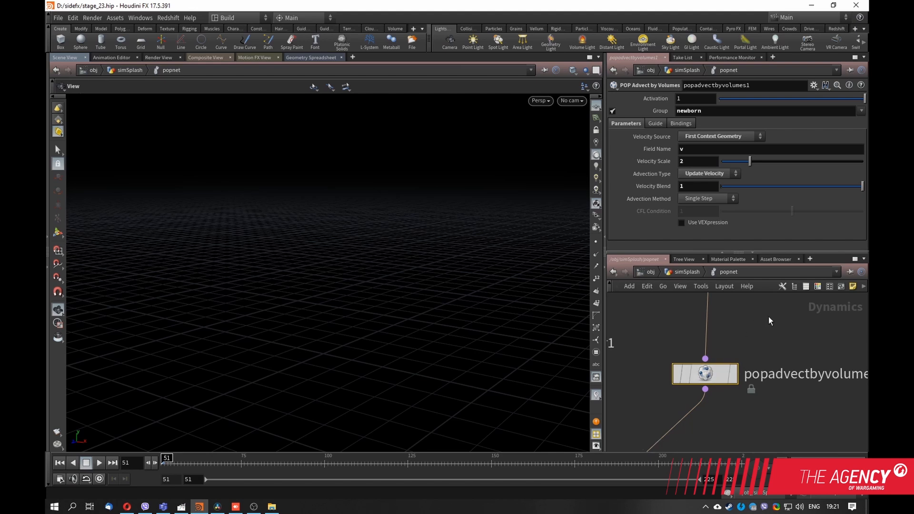
middle_drag(768, 316, 771, 333)
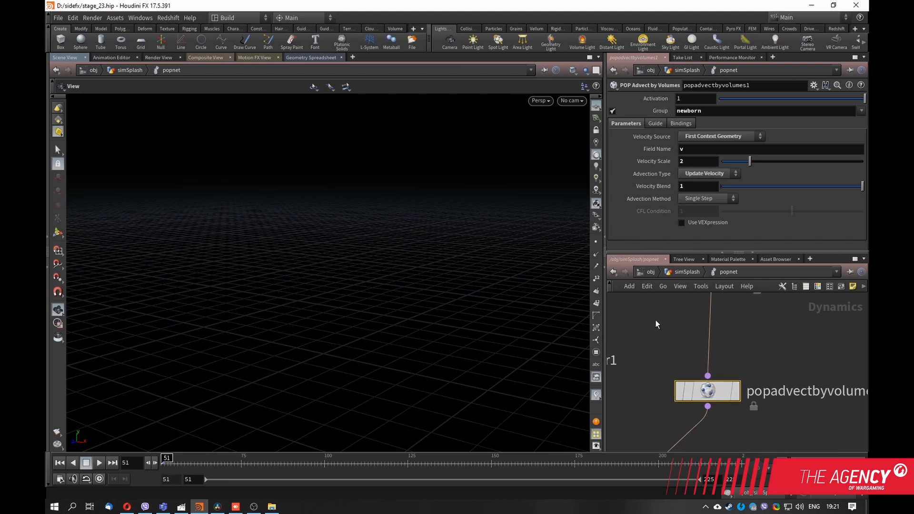
middle_drag(655, 320, 665, 304)
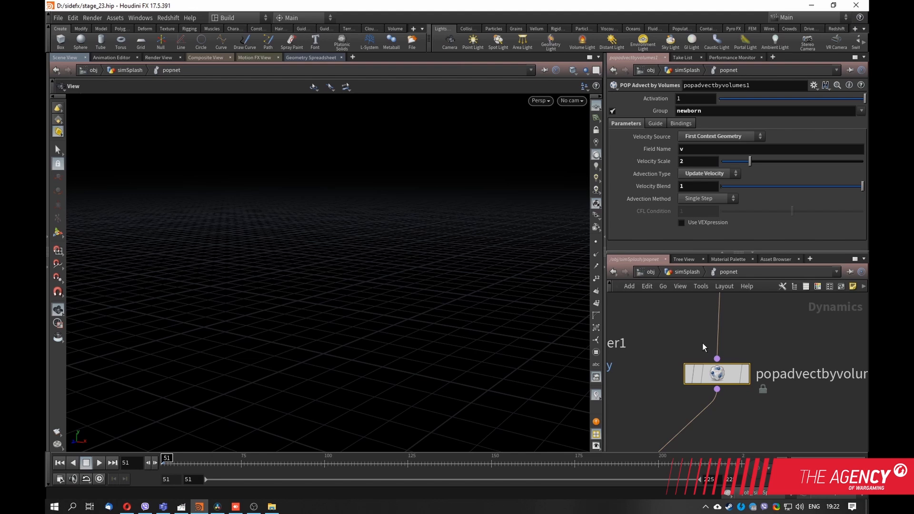
middle_drag(754, 345, 739, 385)
middle_drag(703, 359, 712, 328)
drag(718, 386, 724, 374)
middle_drag(754, 333, 727, 389)
drag(692, 327, 692, 330)
middle_drag(733, 404, 778, 357)
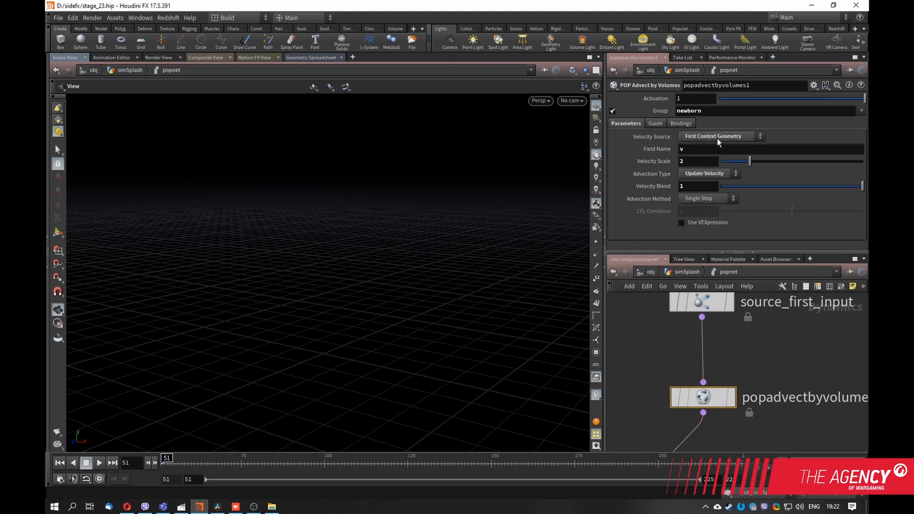
middle_drag(627, 350, 633, 371)
- Return to the simSplash network and inspect the volumerasterizeattributes1 node's parameters and node information
click(686, 272)
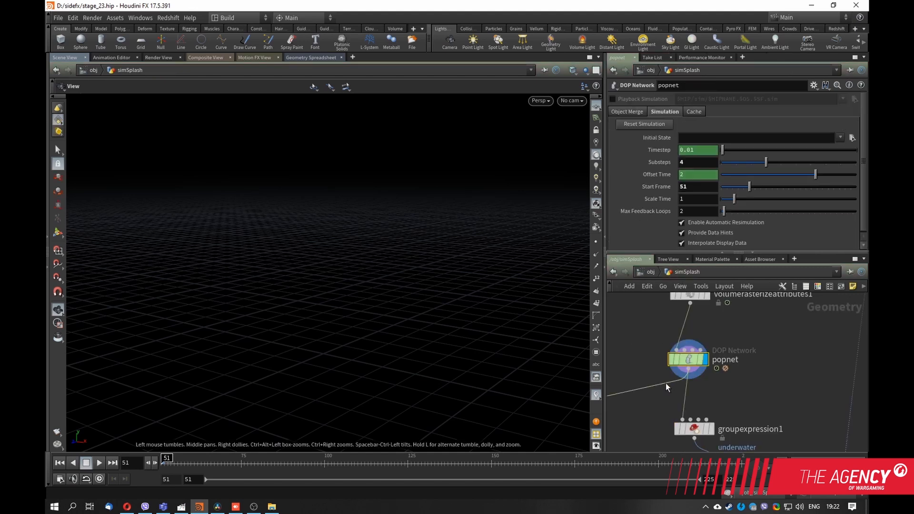
click(697, 339)
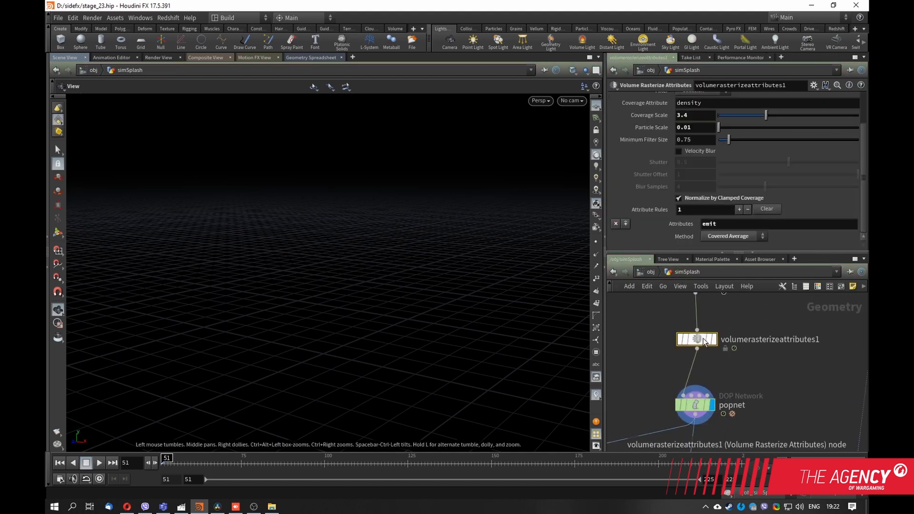
middle_click(697, 339)
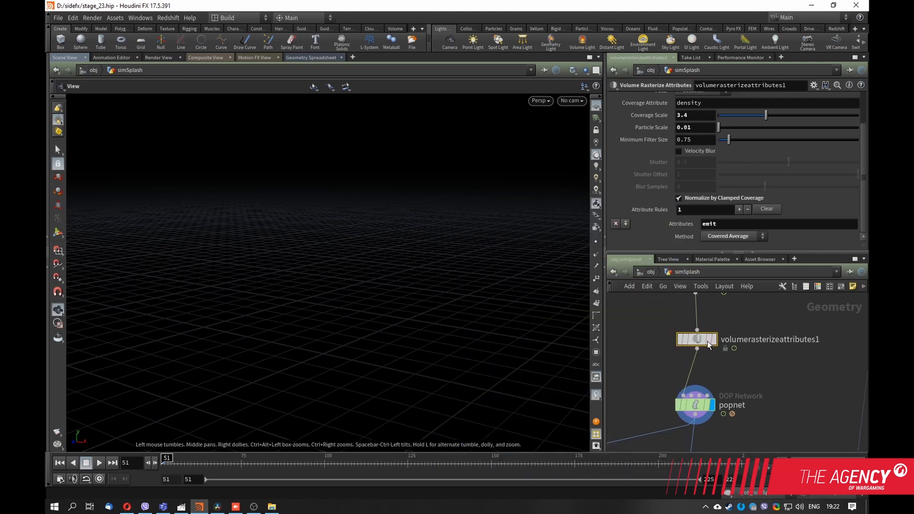
middle_click(705, 342)
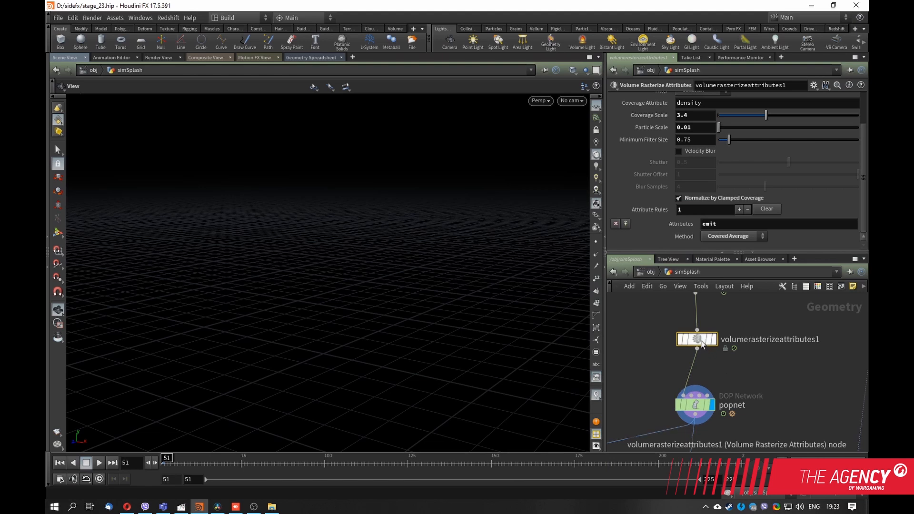
middle_click(706, 344)
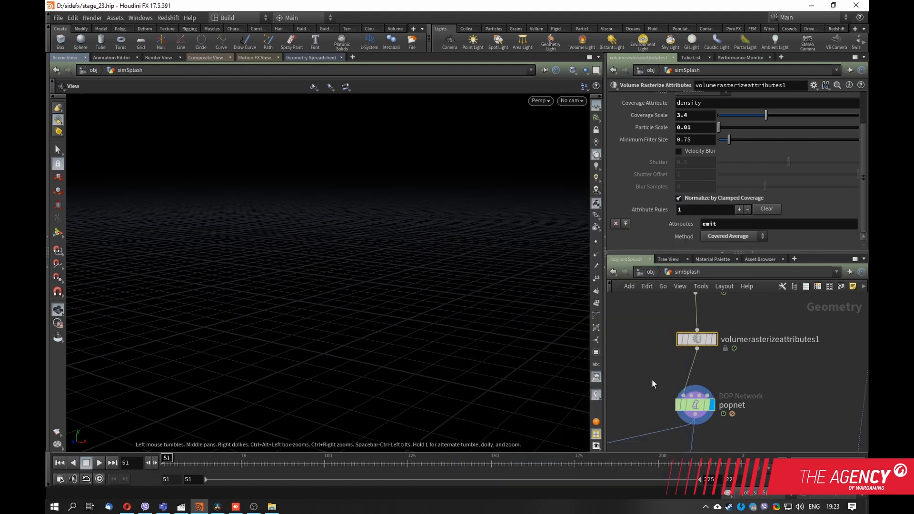
middle_drag(767, 380, 728, 377)
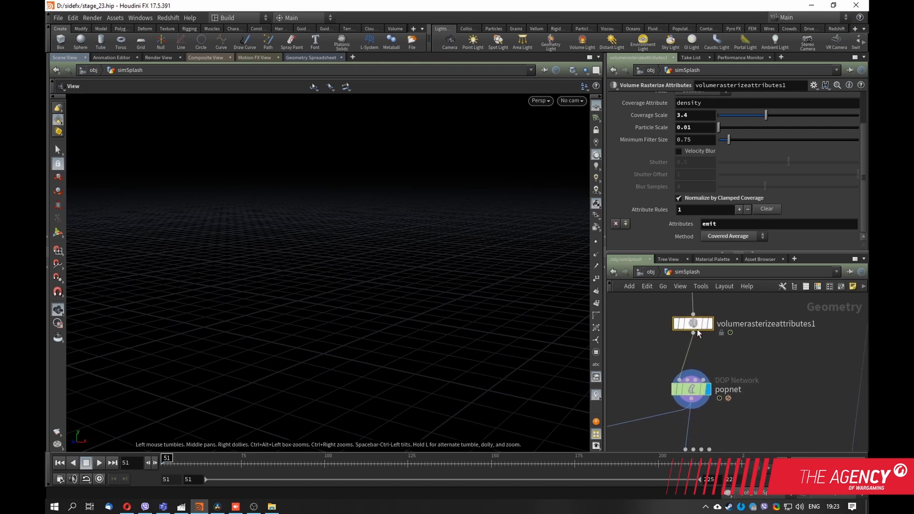
middle_drag(700, 341, 711, 376)
middle_drag(725, 332, 728, 346)
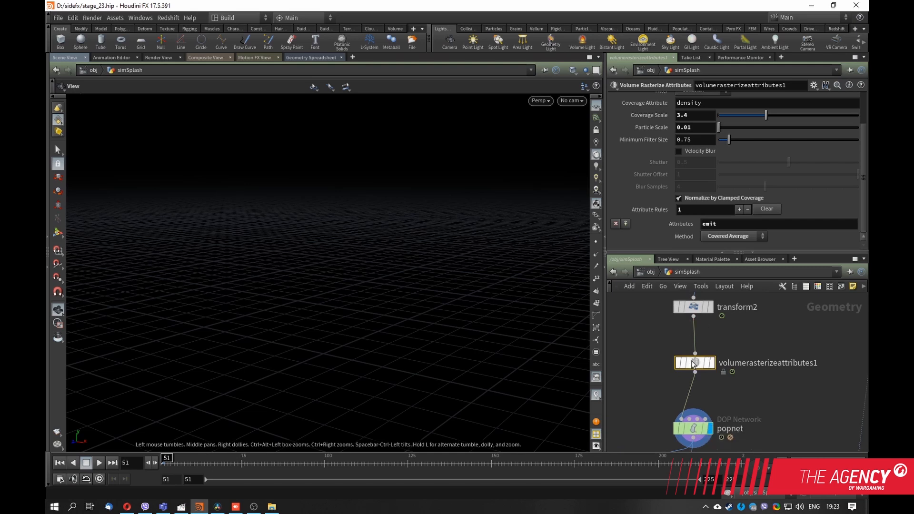
middle_drag(725, 401, 722, 369)
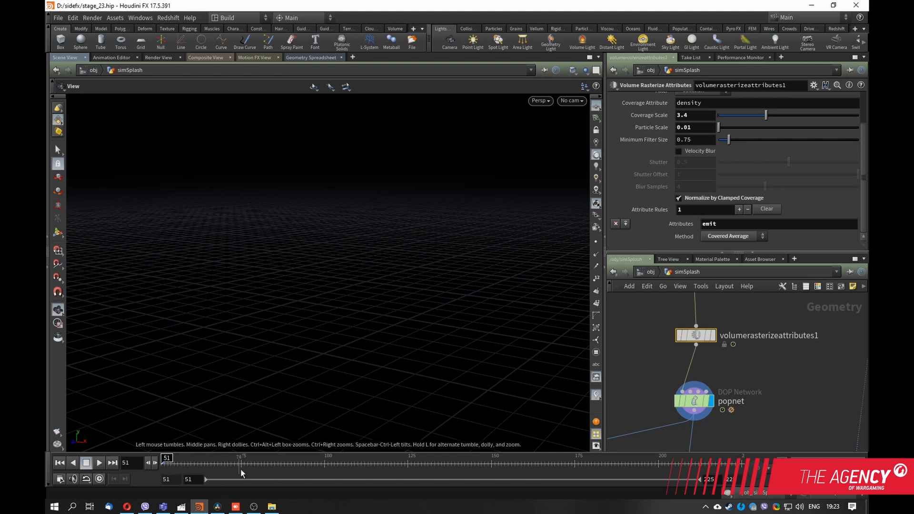
- Display the volumerasterizeattributes1 node and view its rasterized volume at frame 59 from above
middle_drag(675, 355, 677, 373)
click(716, 352)
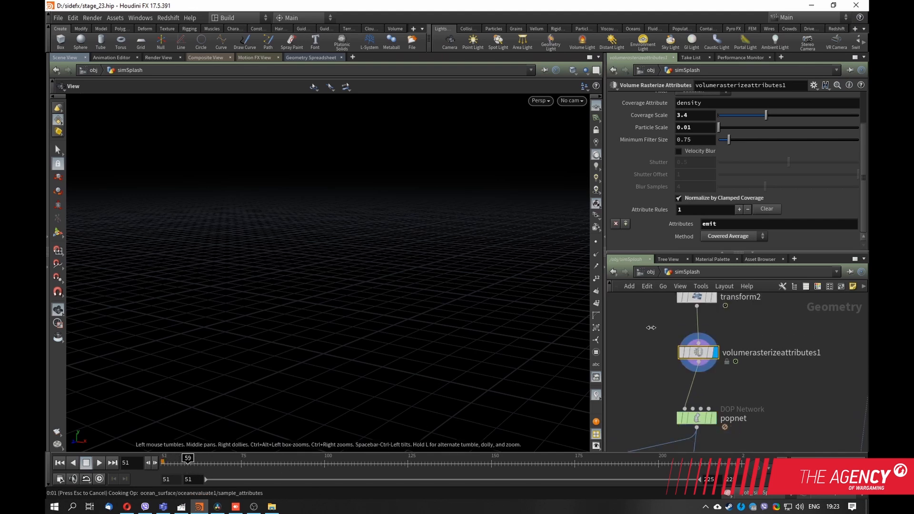
middle_drag(633, 338, 633, 353)
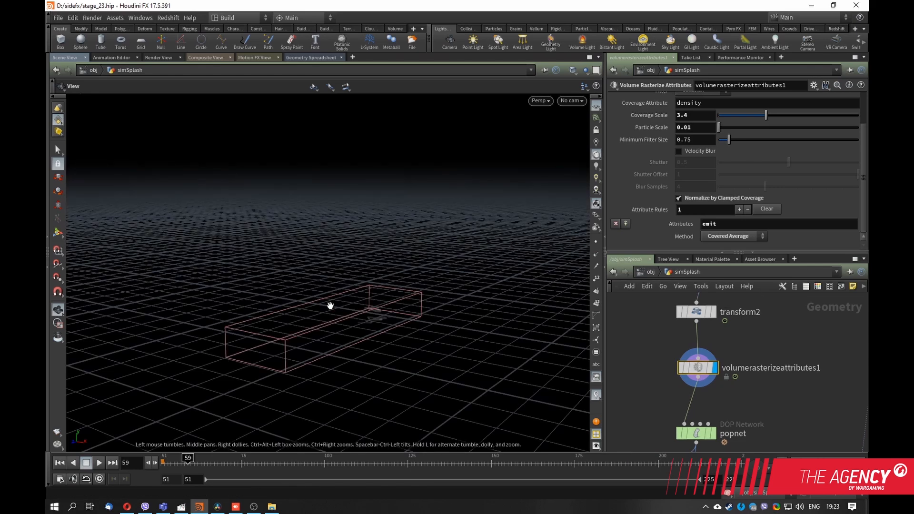
drag(375, 322, 320, 372)
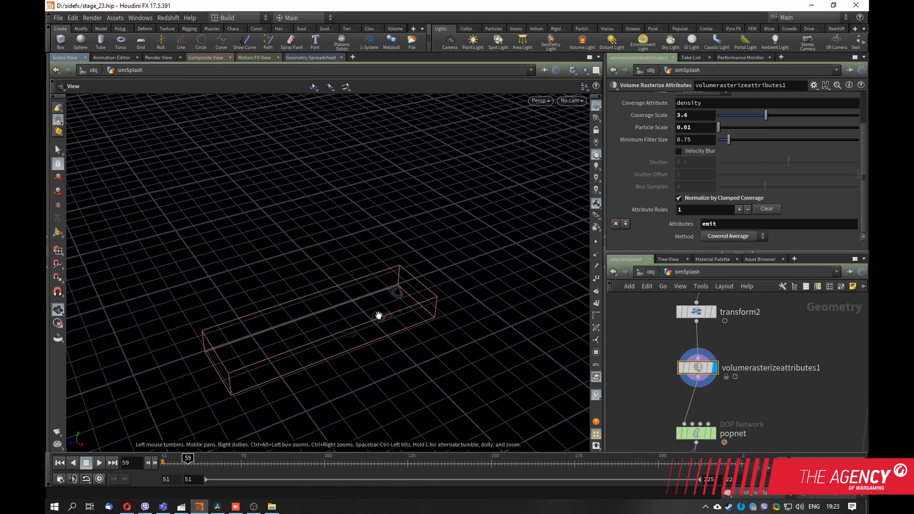
drag(379, 316, 347, 351)
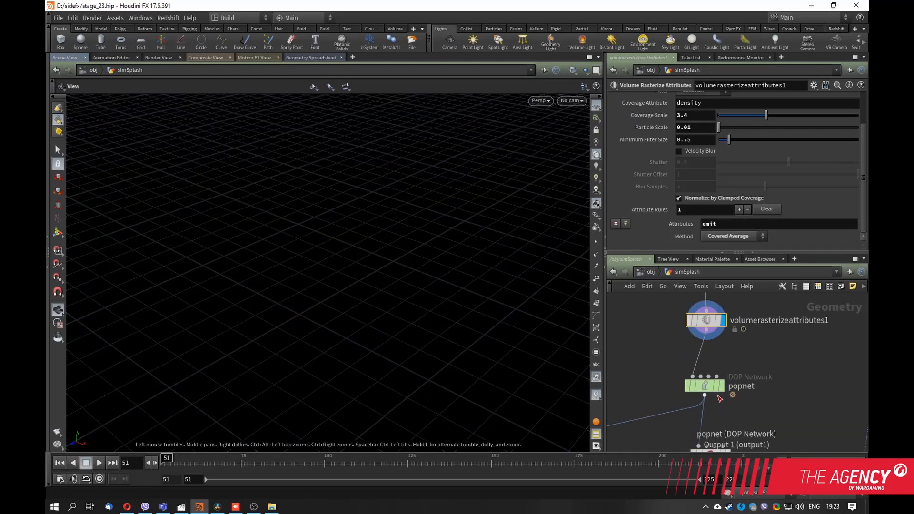
- Enter the popnet DOP network again and review popadvectbyvolumes1 and its connections to source_first_input and popsolver
double_click(709, 387)
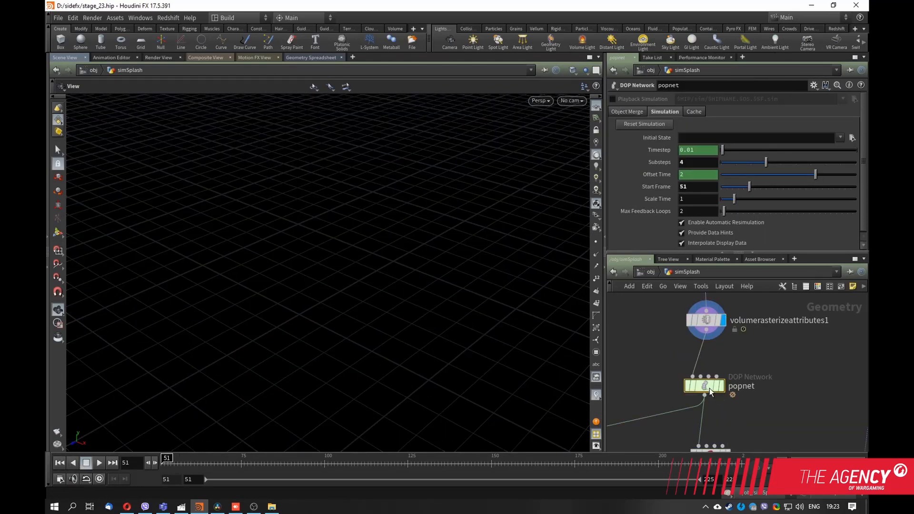
scroll(780, 331, down, 2)
click(747, 360)
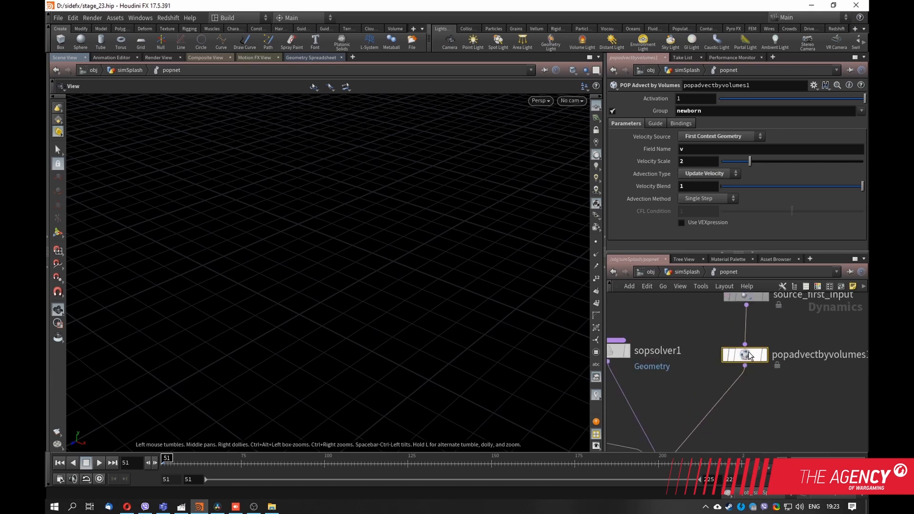
middle_drag(753, 314, 730, 360)
middle_drag(679, 384, 686, 349)
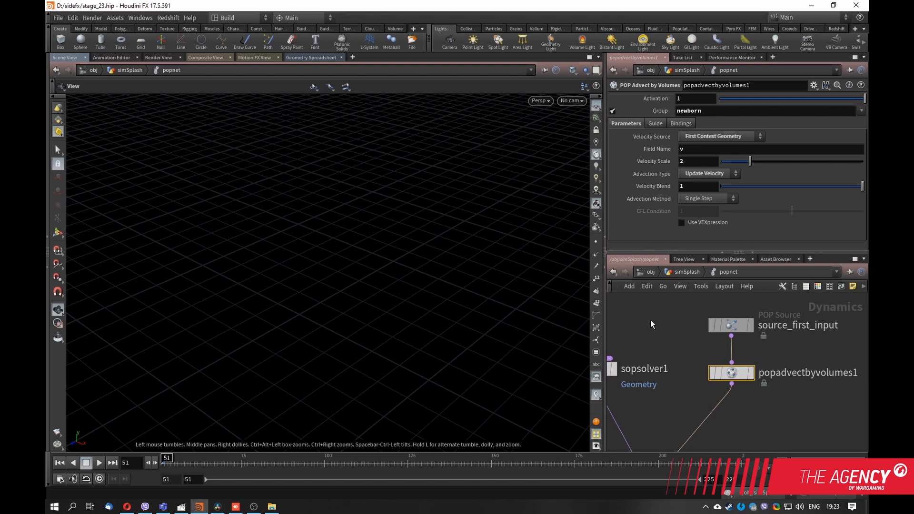
middle_drag(654, 403, 701, 341)
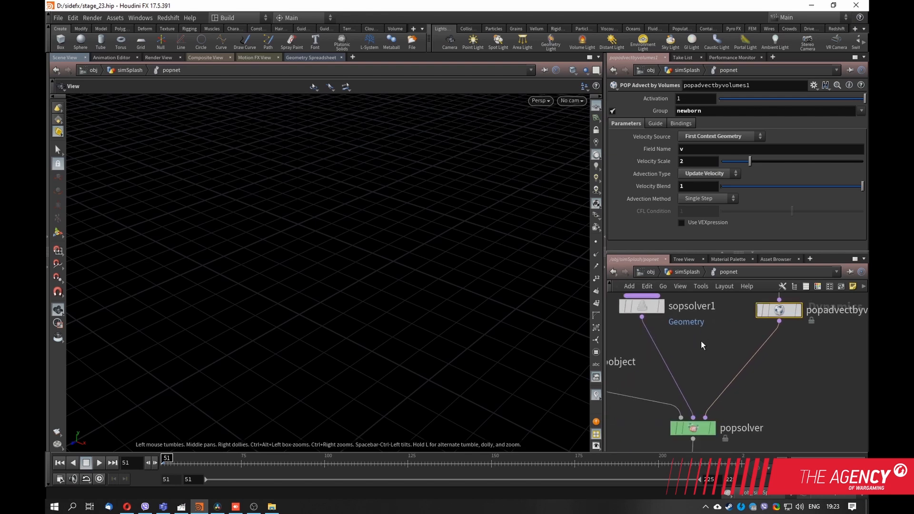
- Examine how popobject, sopsolver1, popadvectbyvolumes1 and gravity1 connect to popsolver in the popnet network
middle_drag(720, 389, 749, 367)
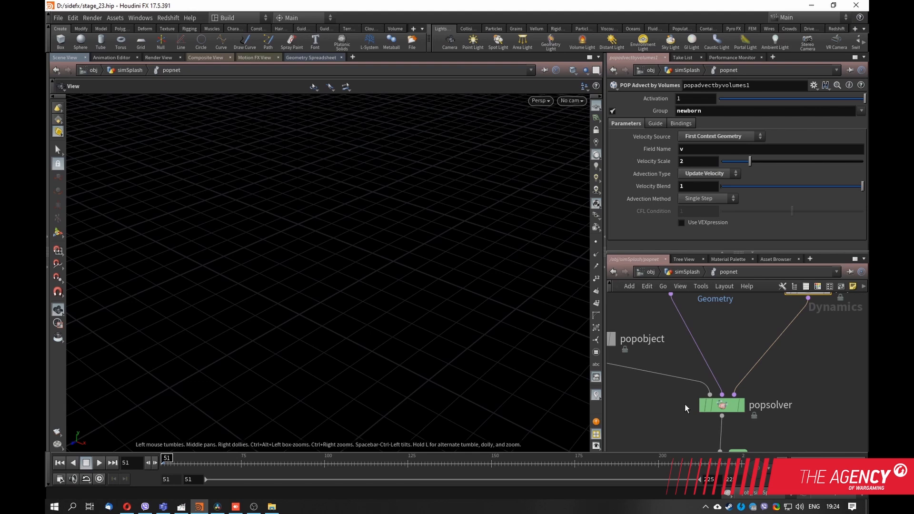
middle_drag(698, 425, 750, 403)
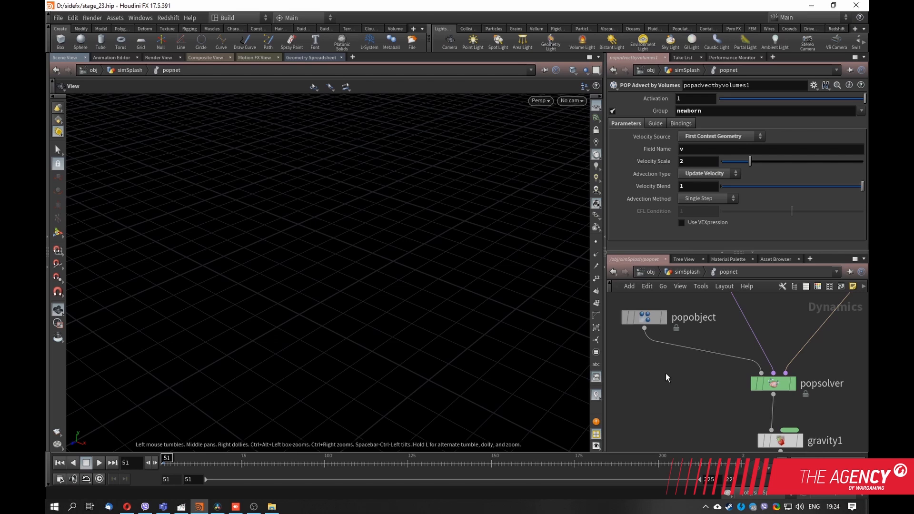
middle_drag(734, 414, 698, 388)
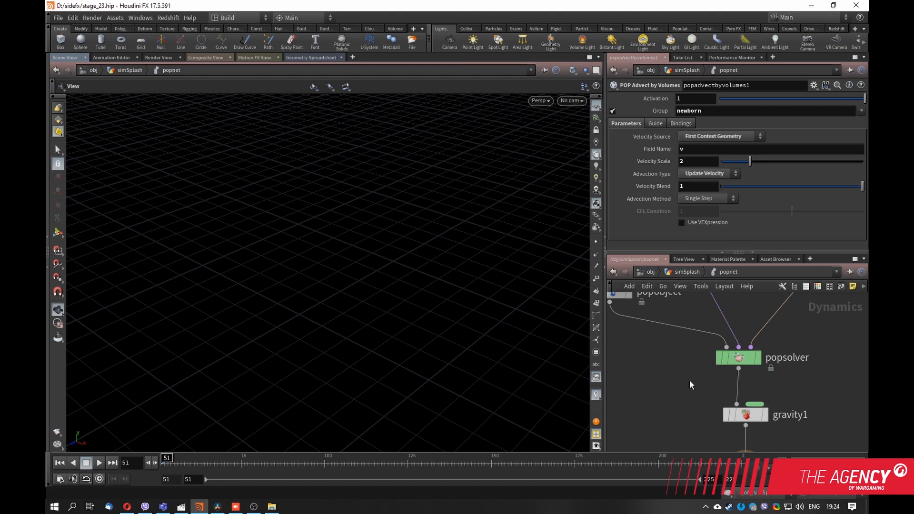
middle_drag(692, 385, 693, 407)
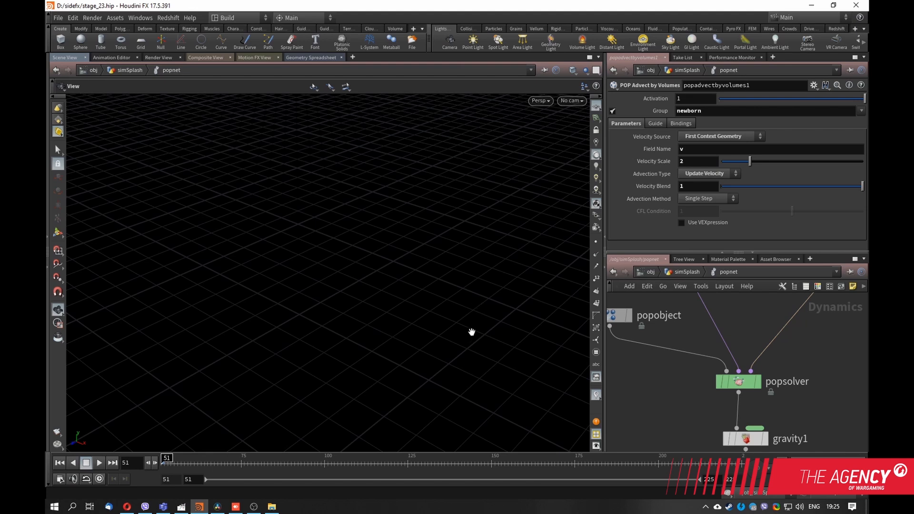
middle_drag(680, 382, 691, 400)
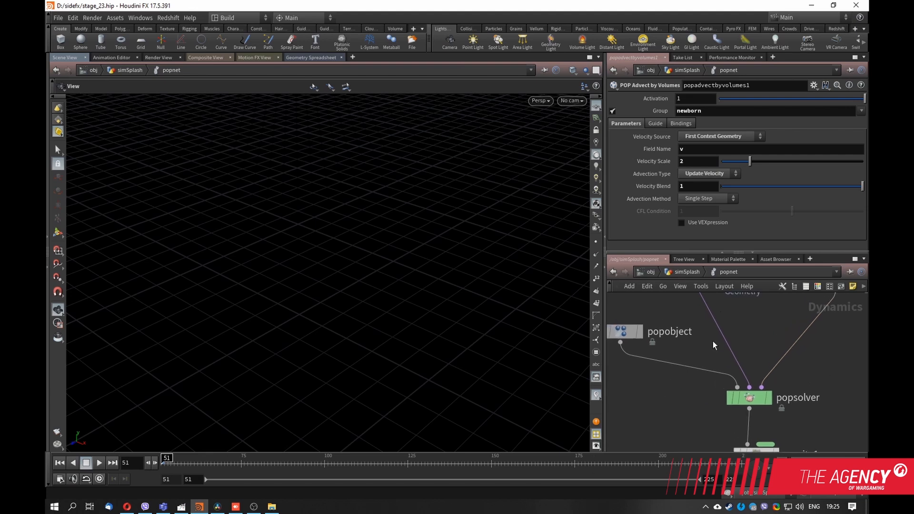
middle_drag(701, 337, 685, 430)
drag(688, 372, 722, 359)
middle_drag(722, 358, 723, 315)
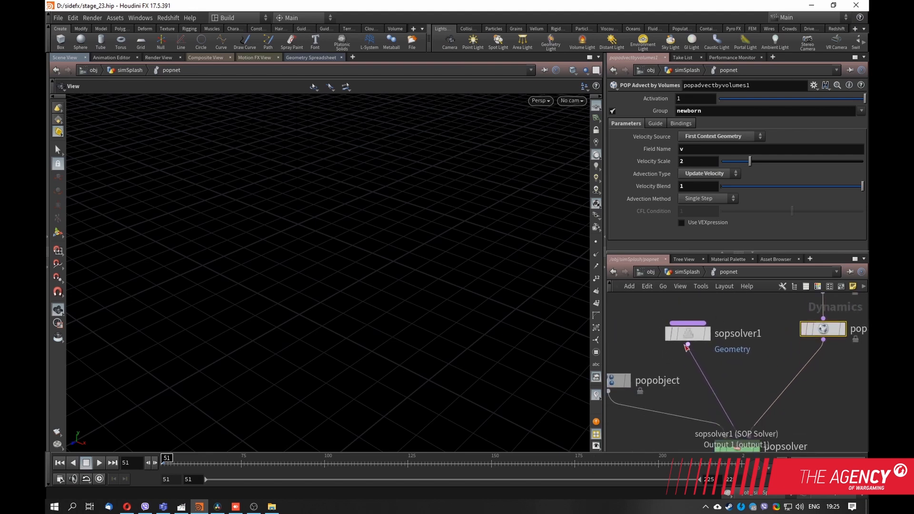
middle_drag(689, 381, 689, 368)
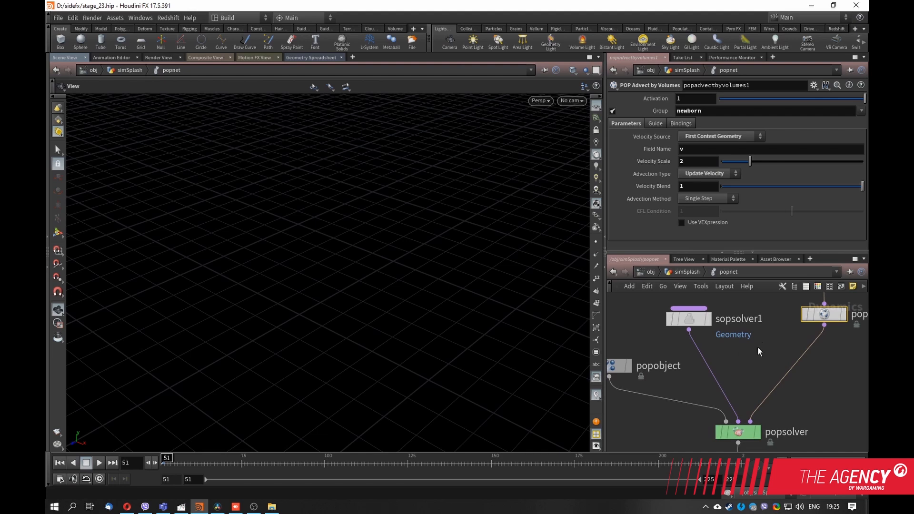
middle_drag(728, 335, 727, 356)
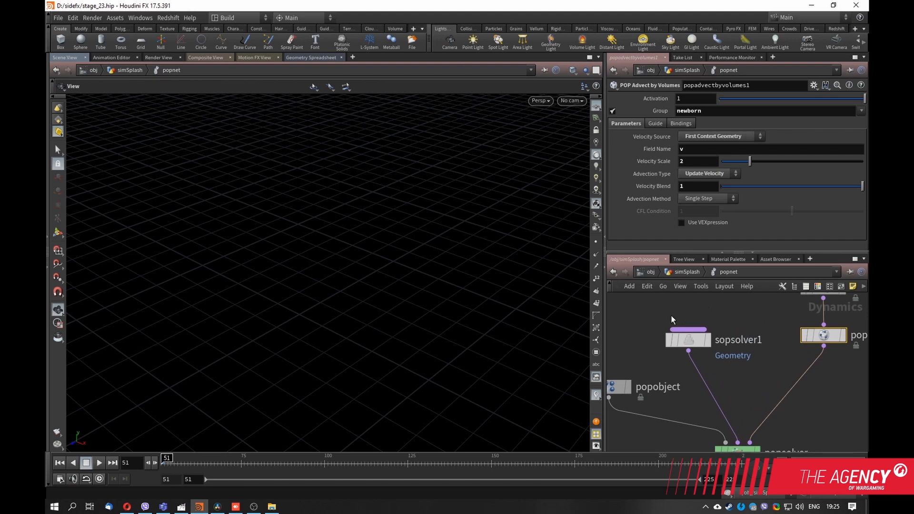
- Return to the simSplash network and open the parameters of the oceanevaluate1 node
click(682, 275)
middle_click(714, 333)
scroll(763, 362, down, 5)
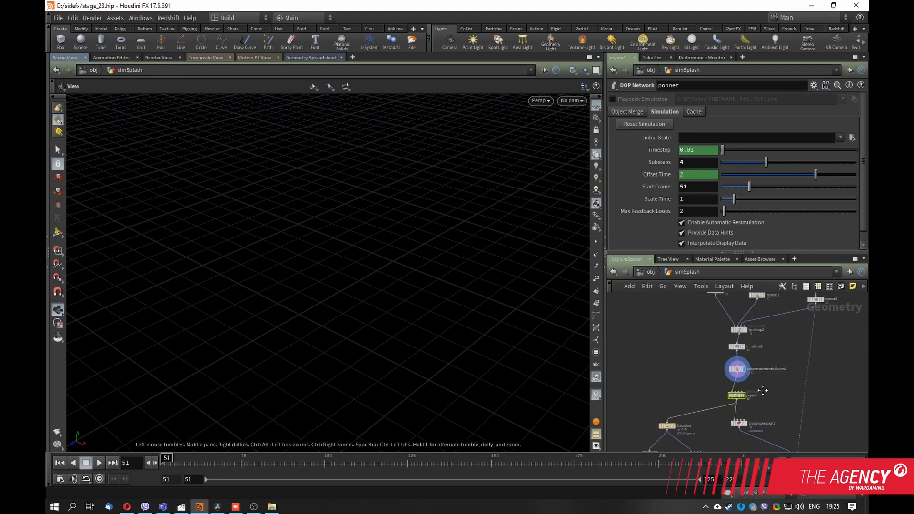
middle_drag(752, 380, 688, 280)
mouse_move(695, 343)
middle_down()
mouse_move(687, 408)
mouse_move(720, 416)
middle_up()
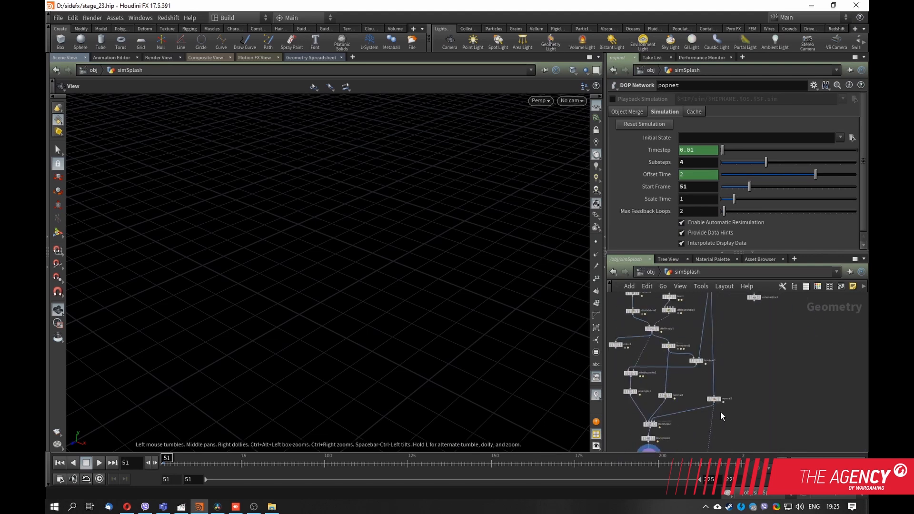
middle_drag(734, 325, 700, 417)
scroll(662, 354, up, 5)
click(656, 351)
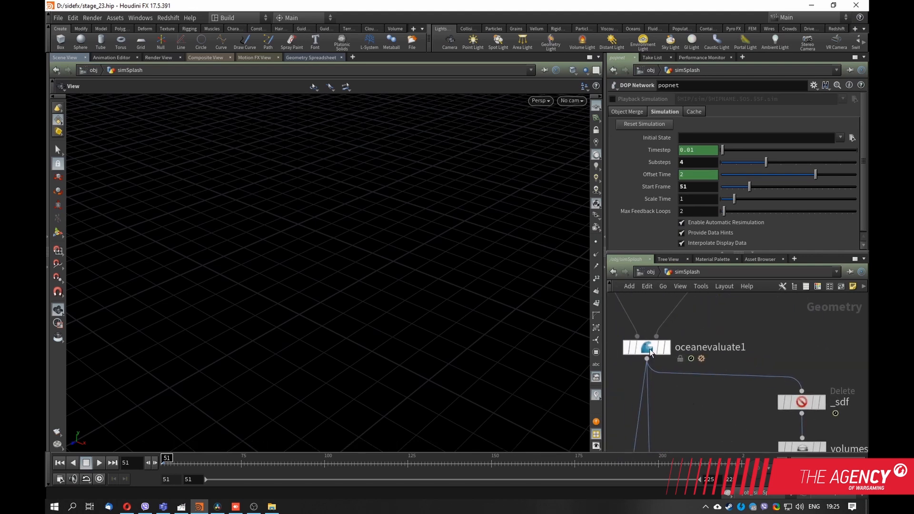
- Review oceanevaluate1's volume settings and the grid1 and file1 nodes feeding it
scroll(764, 184, down, 3)
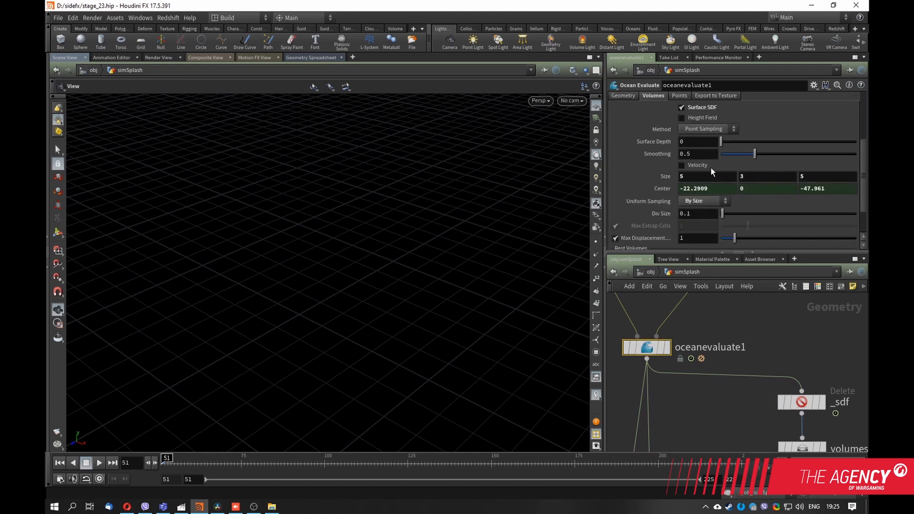
scroll(761, 161, up, 1)
scroll(757, 167, down, 1)
scroll(780, 359, down, 4)
middle_drag(754, 346, 813, 374)
middle_drag(727, 364, 709, 348)
scroll(726, 338, up, 2)
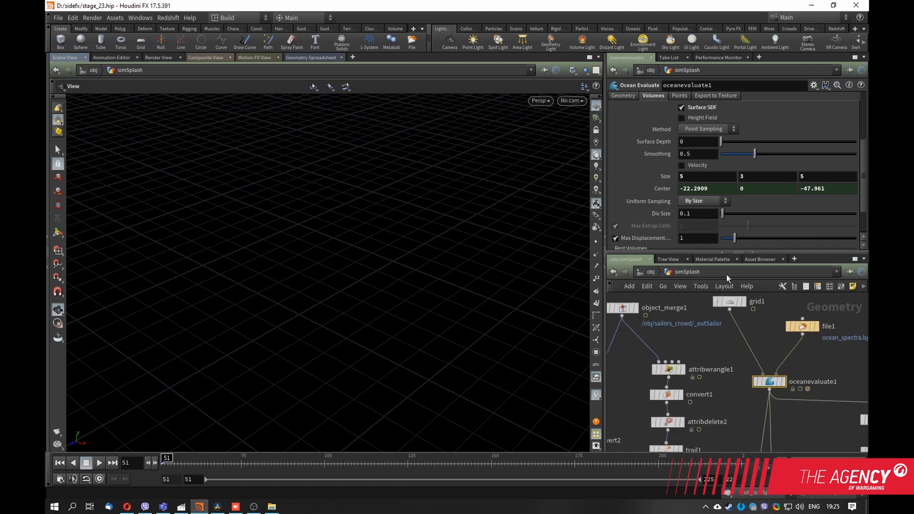
- Show the expressions behind oceanevaluate1's volume Center and inspect their link to the grid1 node
click(664, 191)
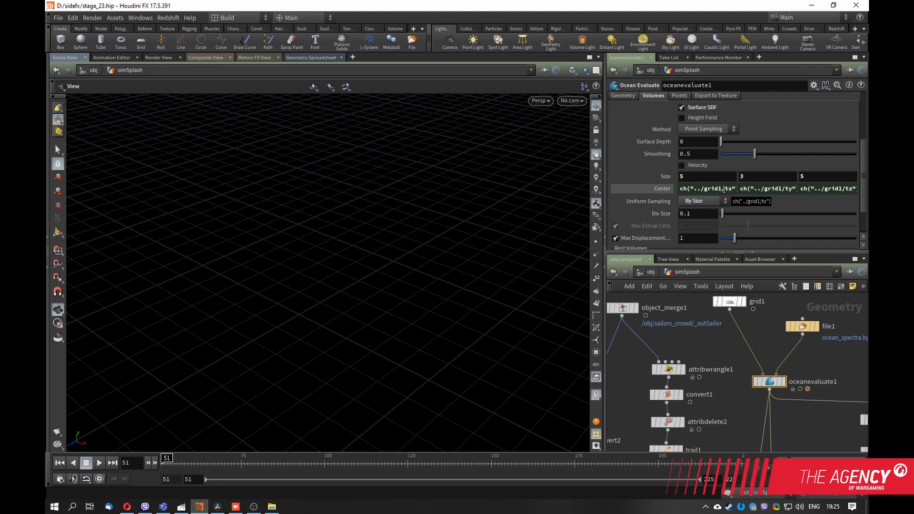
middle_drag(731, 350, 718, 370)
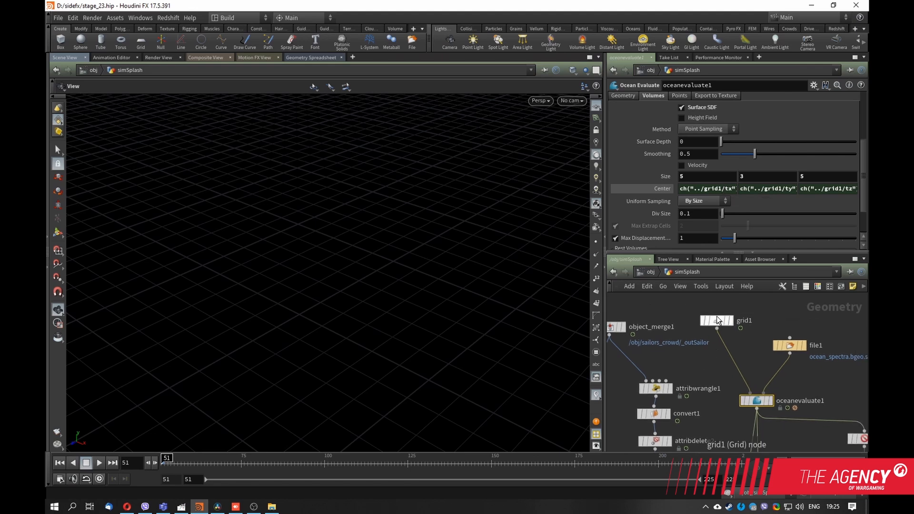
drag(717, 318, 710, 321)
middle_drag(750, 358, 746, 339)
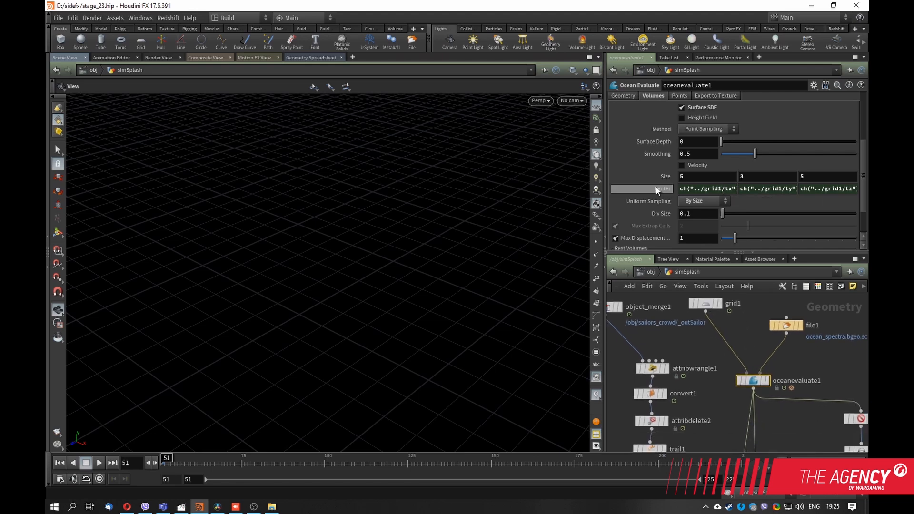
middle_drag(706, 312, 712, 320)
middle_drag(745, 360, 740, 345)
click(687, 190)
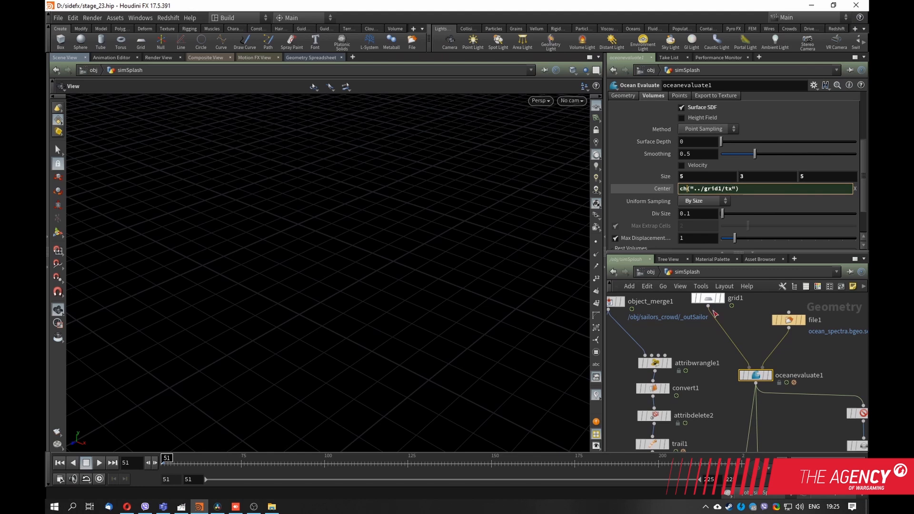
key(Return)
- Select and display the _sdf Delete node fed by oceanevaluate1, and move volumeslice1 further below it
middle_drag(731, 405, 677, 370)
middle_drag(716, 333, 694, 355)
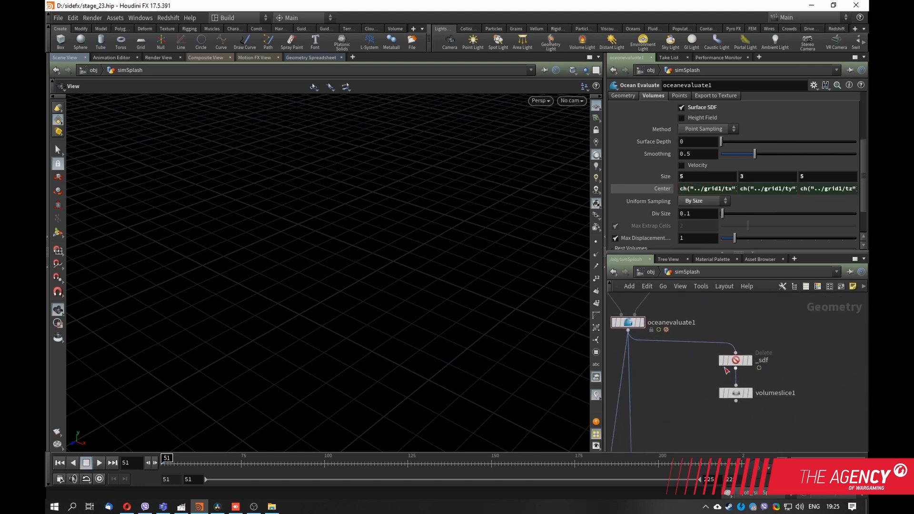
click(733, 362)
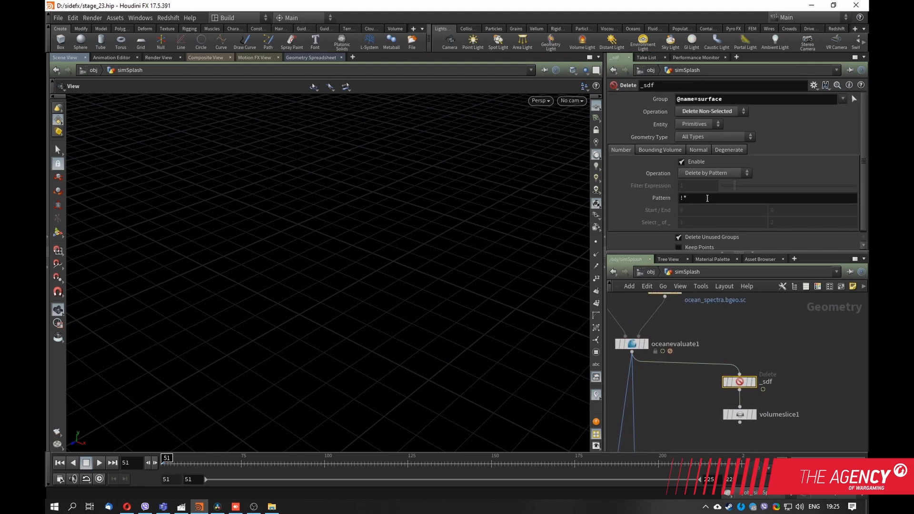
mouse_move(745, 383)
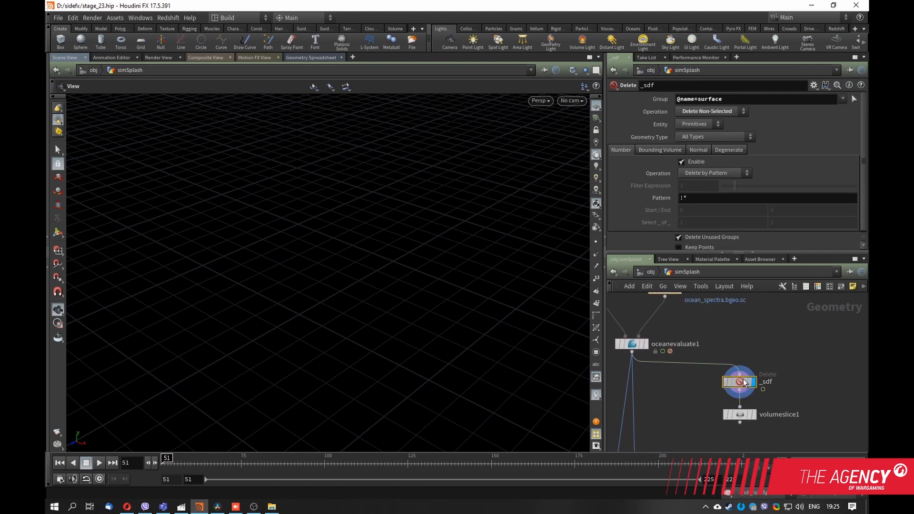
middle_drag(758, 347, 772, 325)
drag(758, 392, 759, 407)
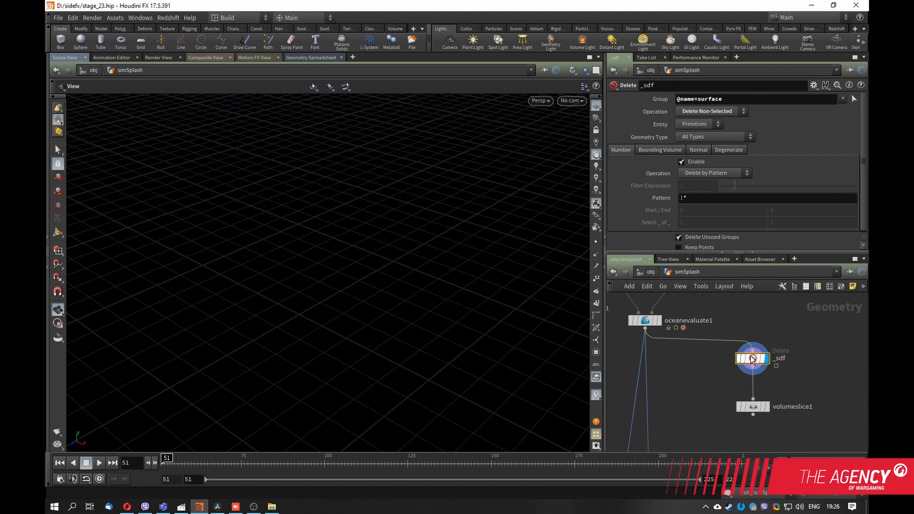
- Nudge the _sdf node slightly and inspect the volume it outputs in its node information
middle_drag(646, 357, 650, 376)
drag(756, 377, 752, 373)
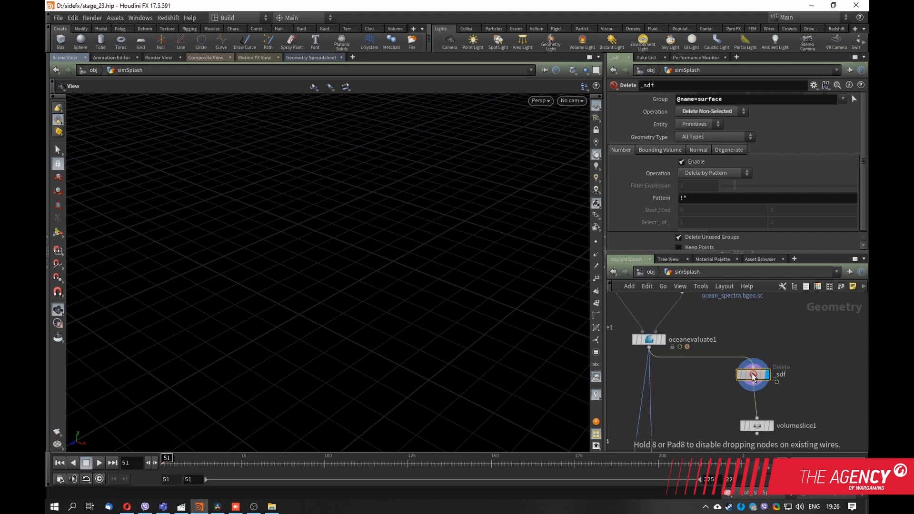
middle_click(753, 376)
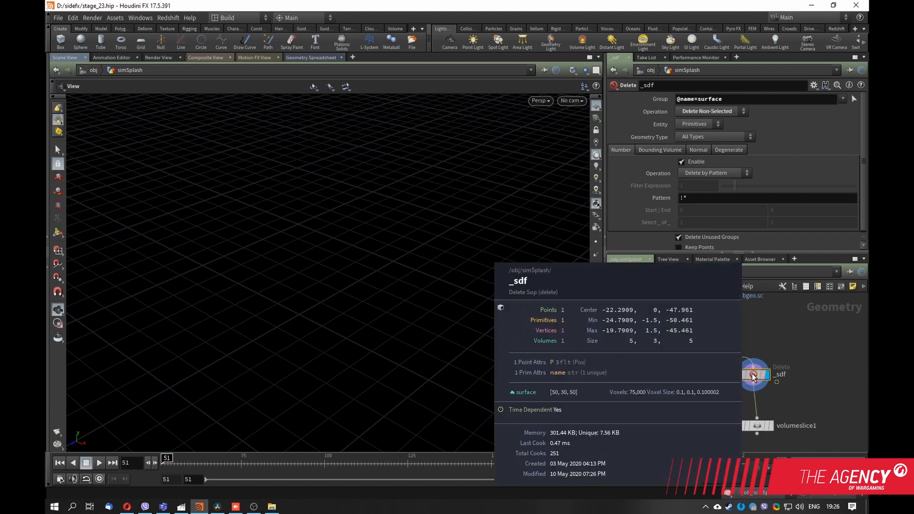
key(h)
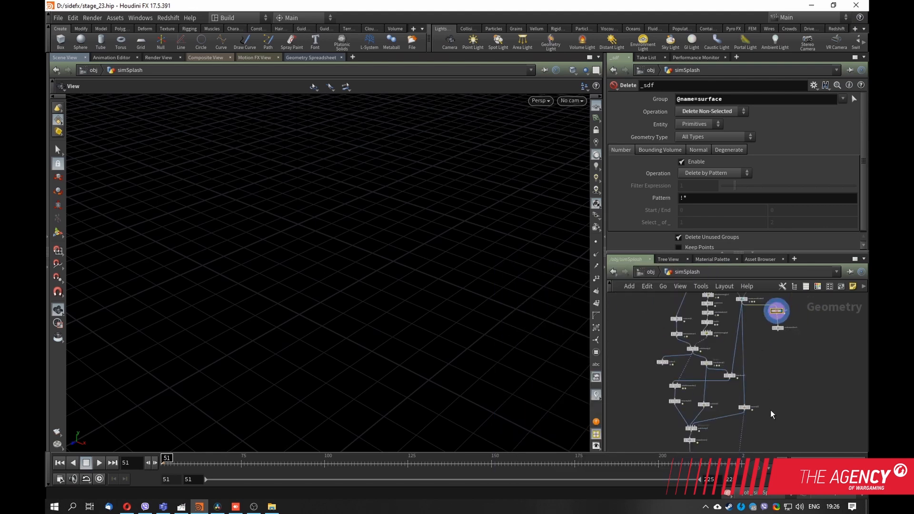
- Follow the simSplash network from oceanevaluate1 and _sdf down to popnet and enter the popnet DOP network
scroll(788, 348, up, 3)
middle_drag(739, 363, 718, 379)
scroll(729, 373, up, 4)
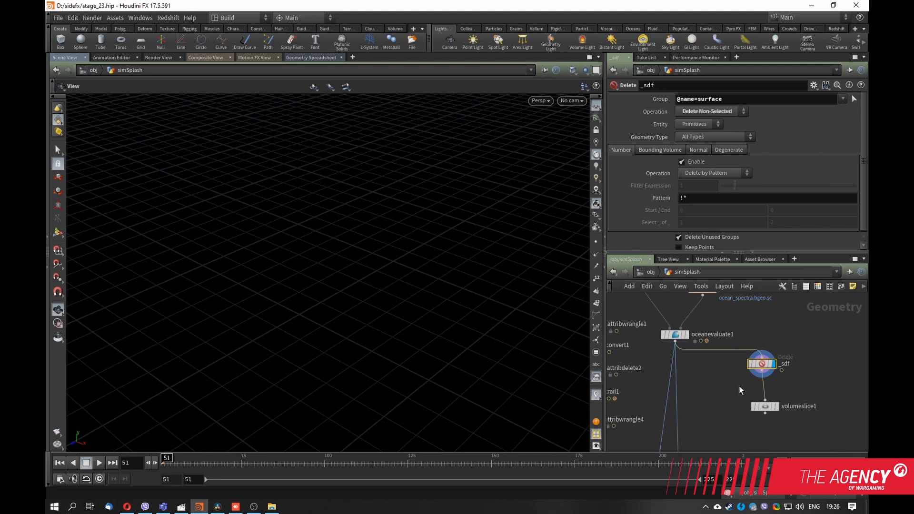
middle_drag(715, 434, 769, 335)
scroll(768, 338, down, 3)
middle_drag(714, 417, 731, 313)
scroll(696, 377, down, 2)
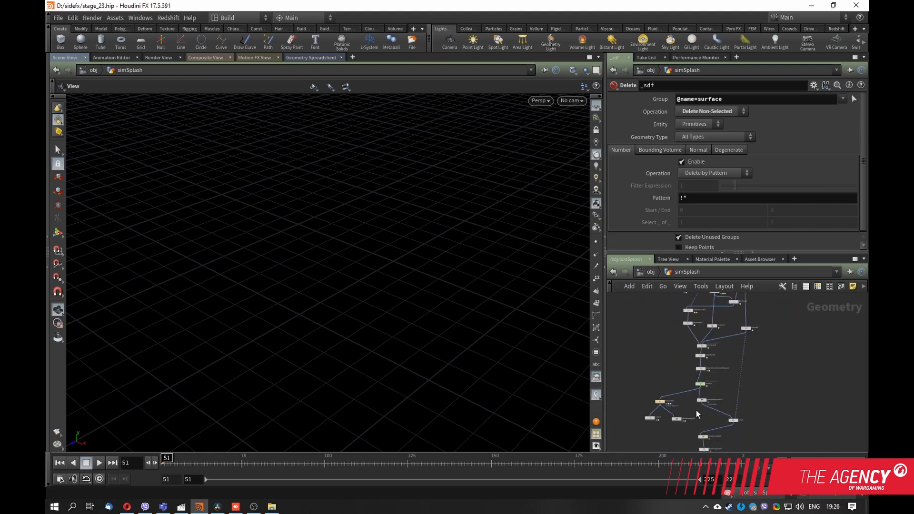
scroll(709, 390, up, 4)
double_click(653, 363)
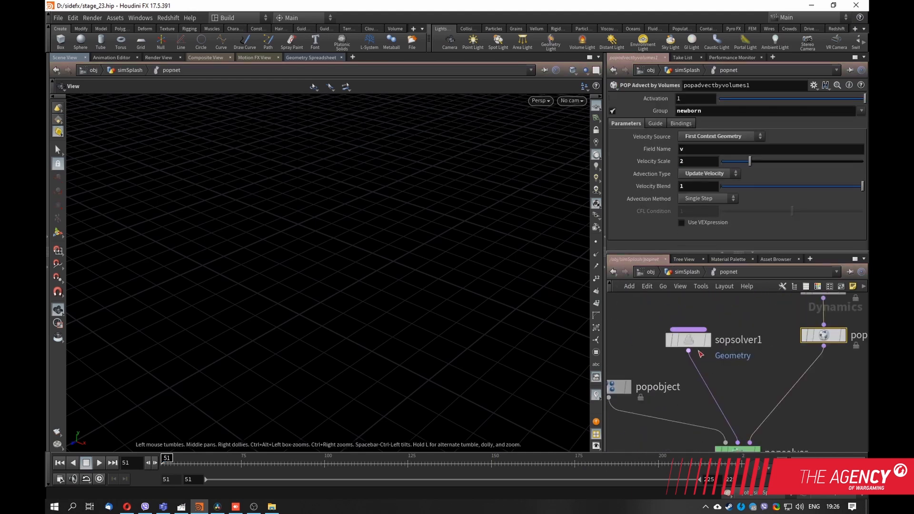
- Review sopsolver1's parameters, enter it and rearrange its dop_geometry, object_merge1 and pointvop2 nodes
click(692, 341)
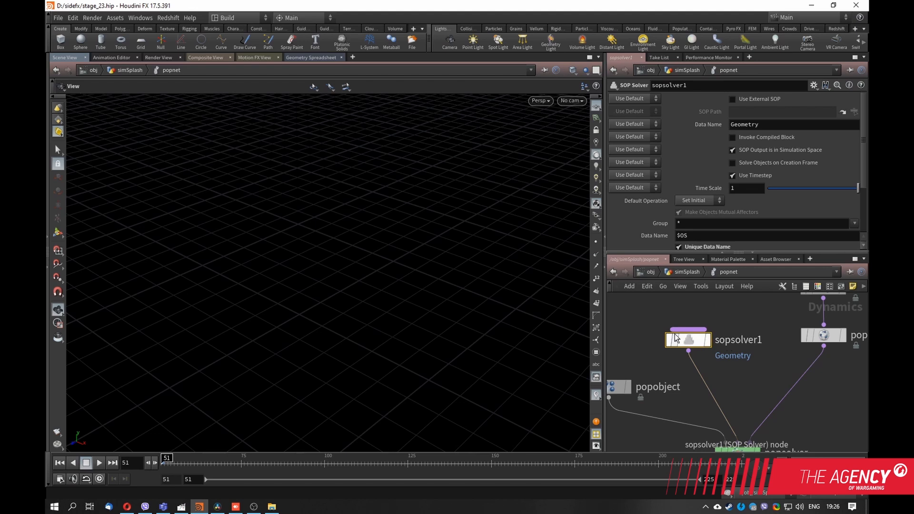
double_click(693, 340)
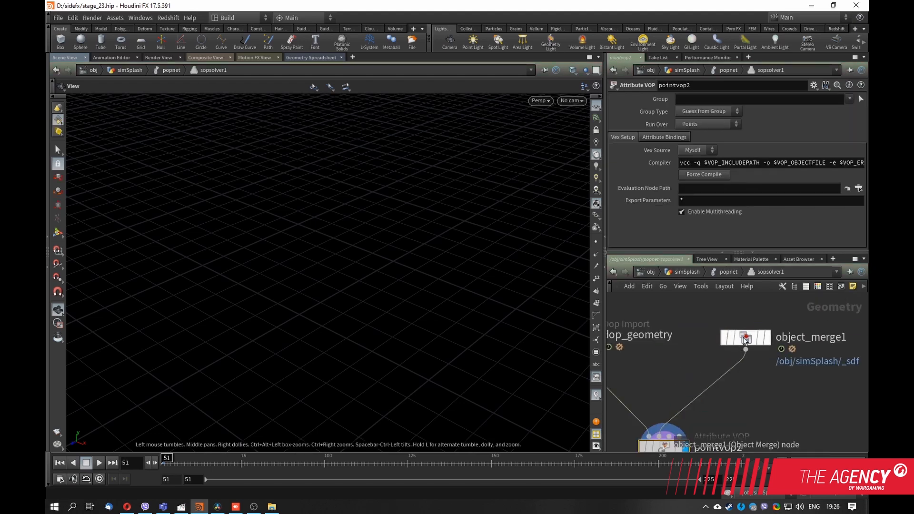
drag(746, 338, 730, 365)
middle_drag(649, 381, 693, 366)
scroll(695, 368, down, 3)
scroll(704, 403, up, 1)
drag(706, 406, 697, 413)
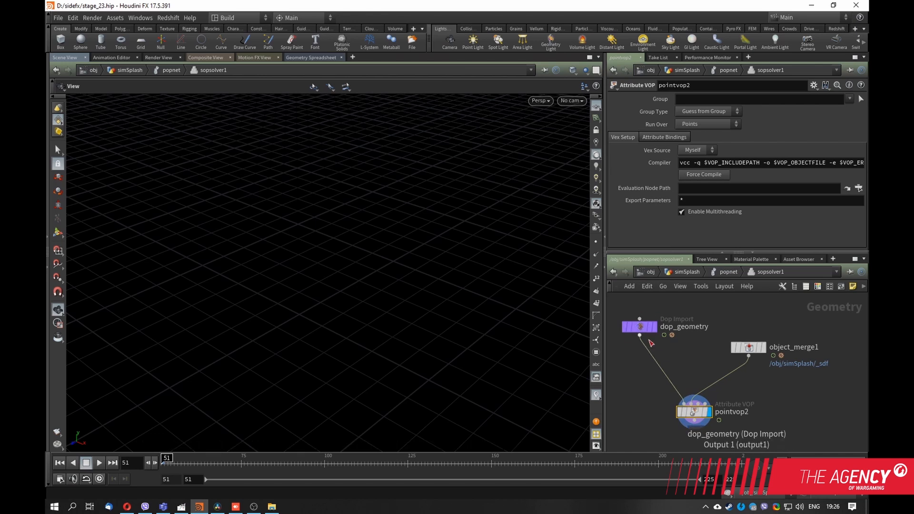
middle_drag(638, 399, 647, 386)
drag(648, 315, 653, 321)
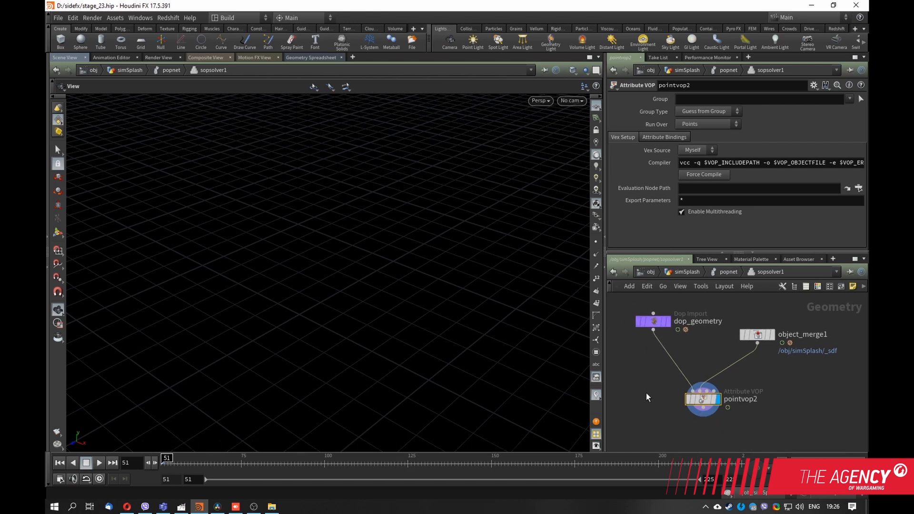
- Move object_merge1 closer to pointvop2 and review its parameters and node information
mouse_move(649, 395)
middle_down()
mouse_move(652, 376)
mouse_move(641, 408)
middle_up()
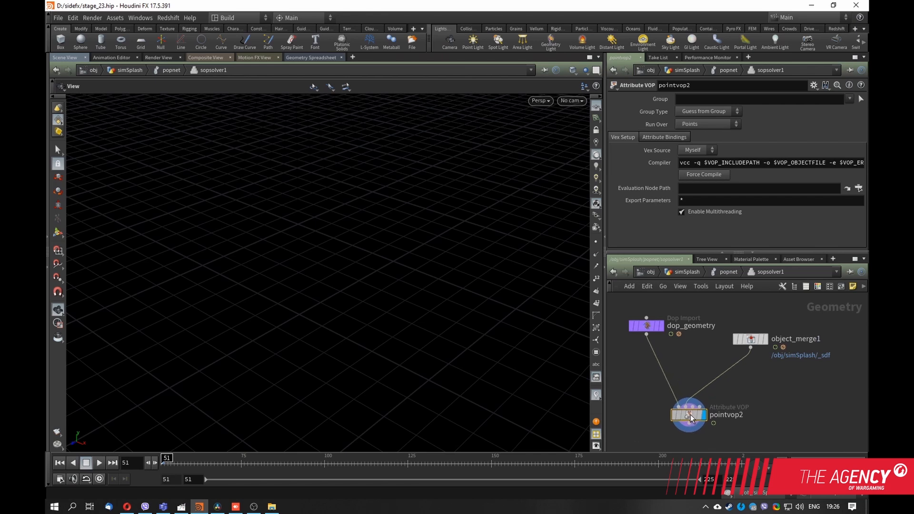
mouse_move(691, 362)
middle_down()
mouse_move(665, 333)
mouse_move(703, 359)
middle_up()
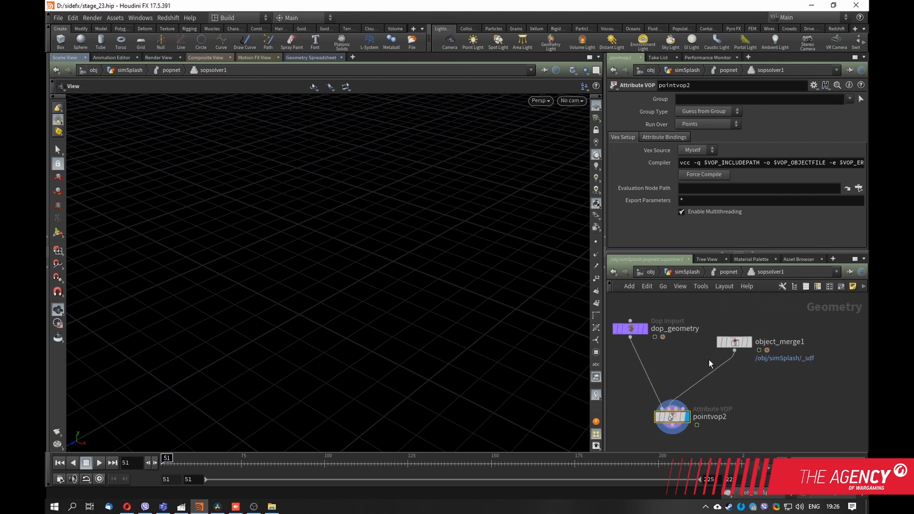
drag(729, 341, 718, 368)
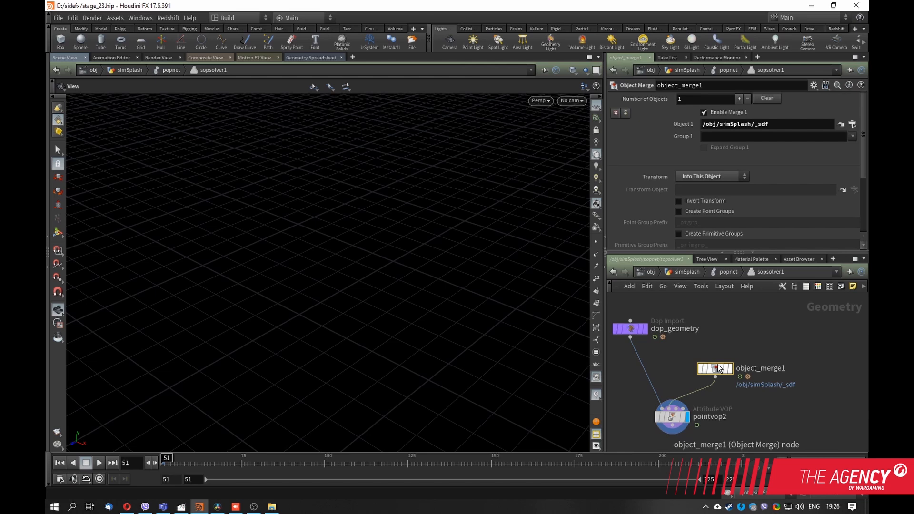
middle_click(719, 368)
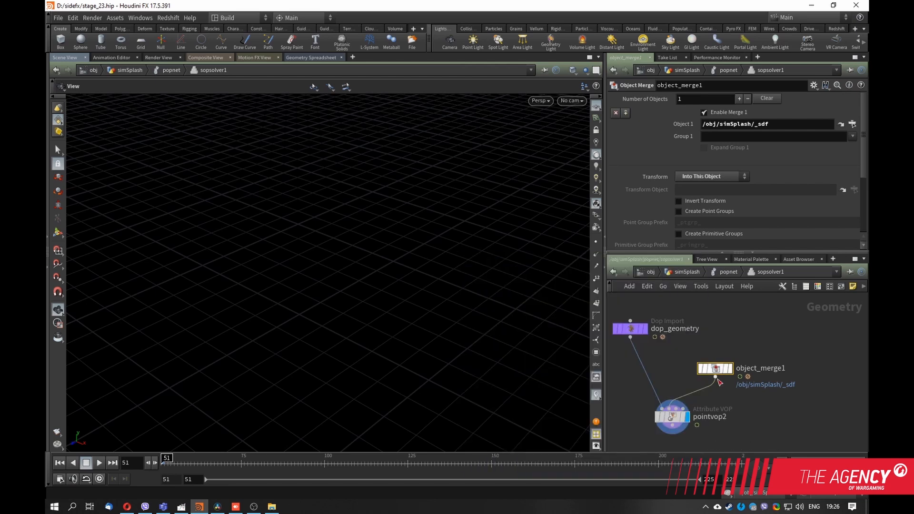
- Enter pointvop2, maximize its network editor, frame all nodes and examine how volumesamplefile1 feeds compare1 and negate1
middle_drag(747, 414, 767, 364)
double_click(692, 371)
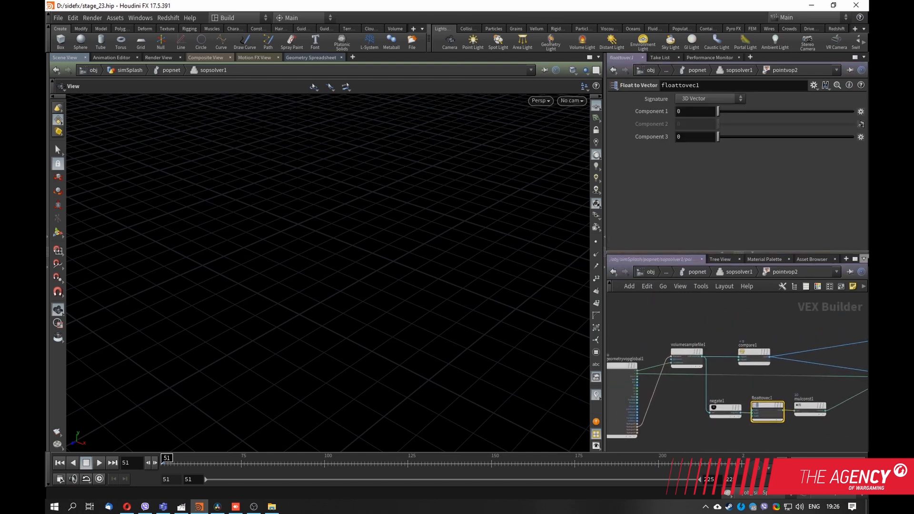
click(855, 259)
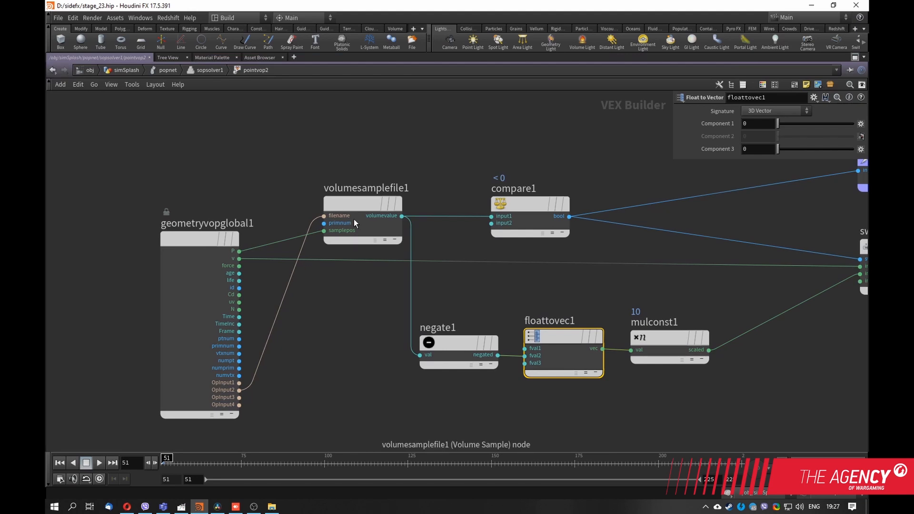
key(h)
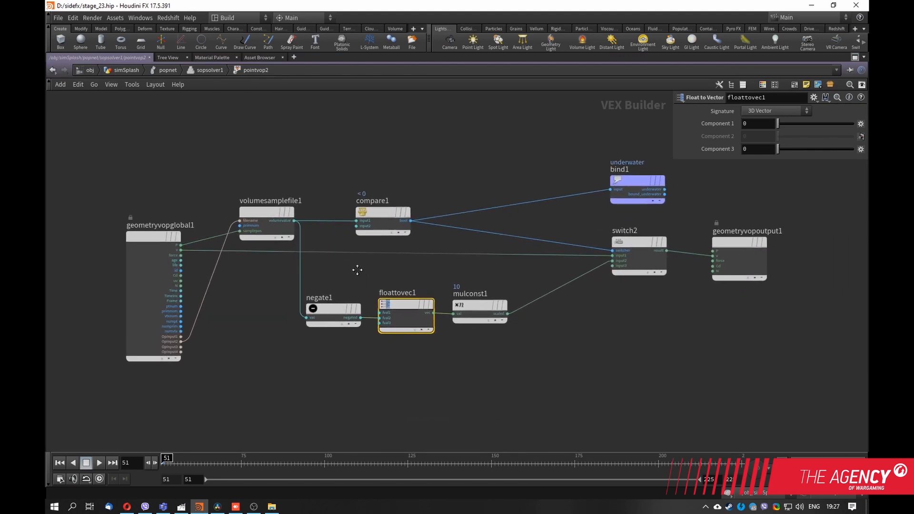
middle_drag(357, 269, 325, 243)
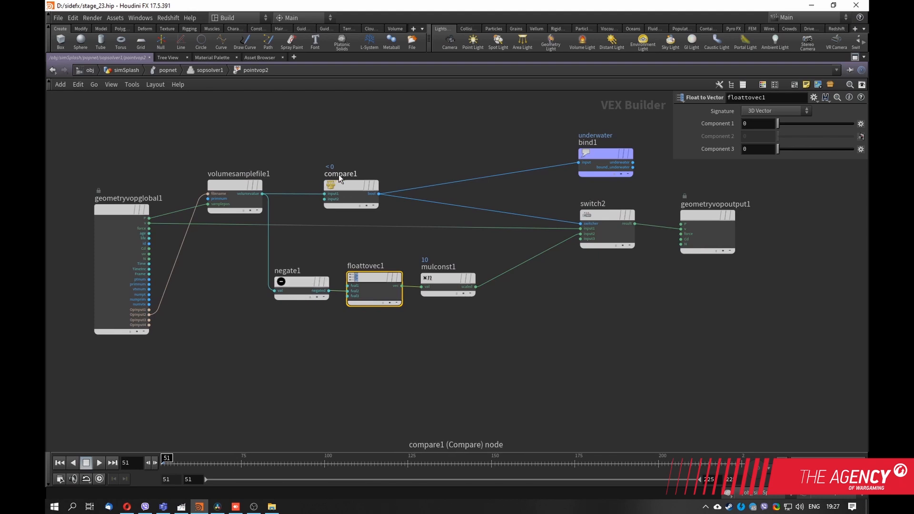
middle_drag(373, 138, 376, 164)
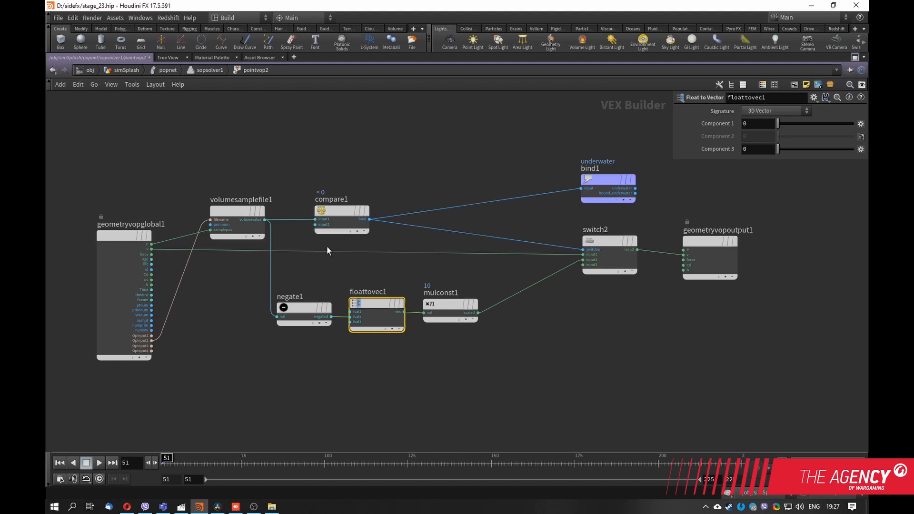
middle_drag(298, 243, 326, 245)
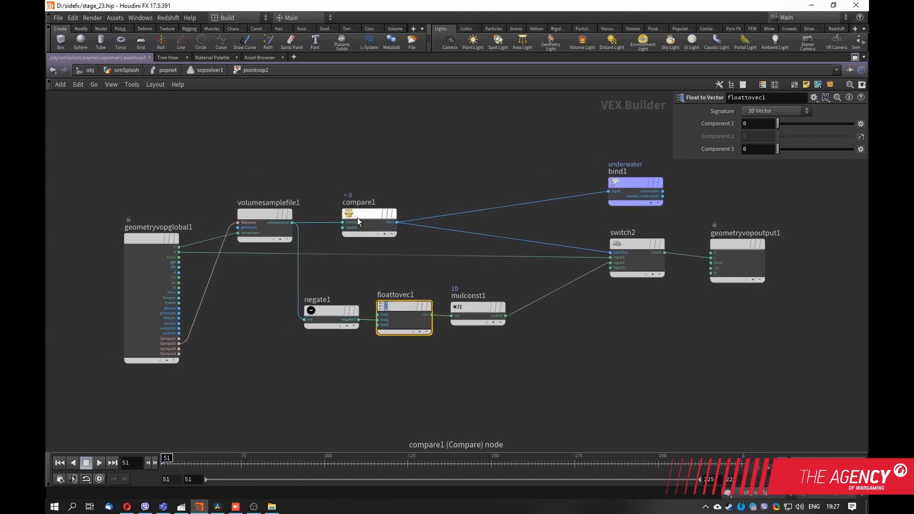
middle_drag(322, 287, 309, 267)
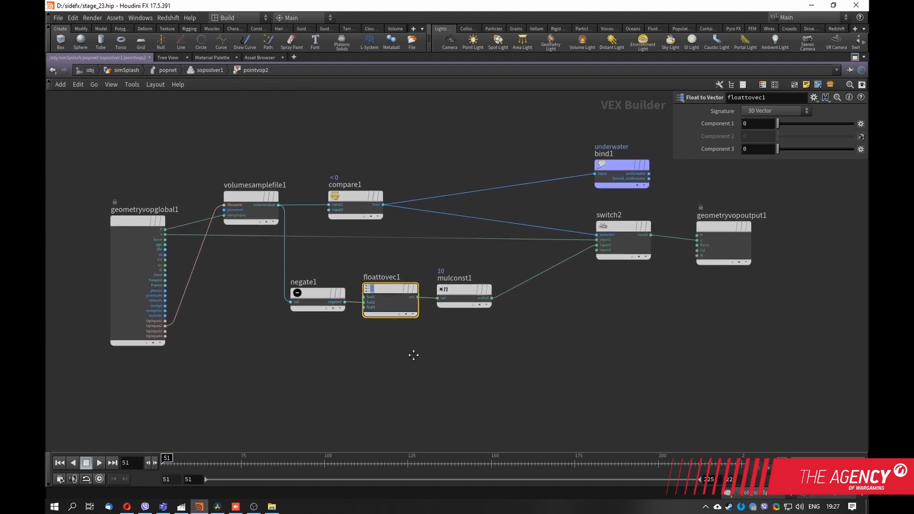
- Rearrange the negate1, floattovec1 and mulconst1 nodes to tidy the lower branch of the VOP network
scroll(396, 326, up, 3)
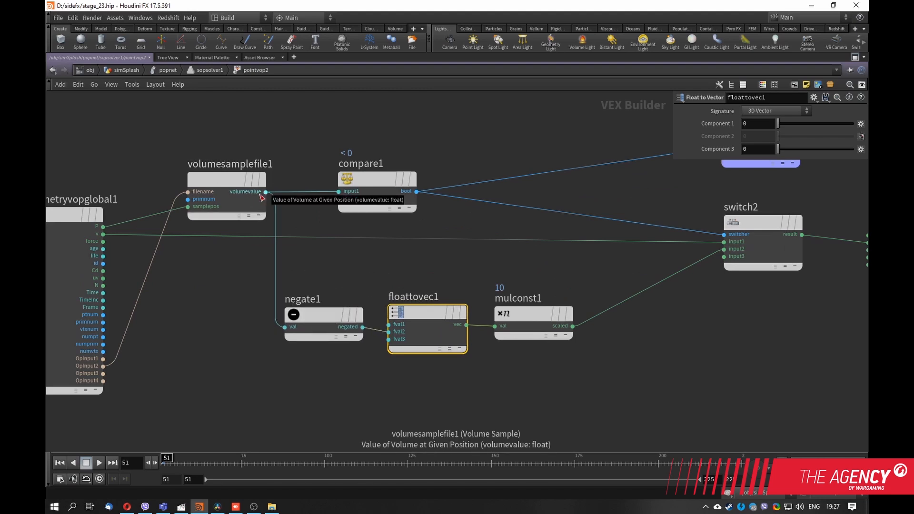
drag(421, 315, 416, 315)
middle_drag(440, 262, 384, 259)
drag(362, 310, 365, 303)
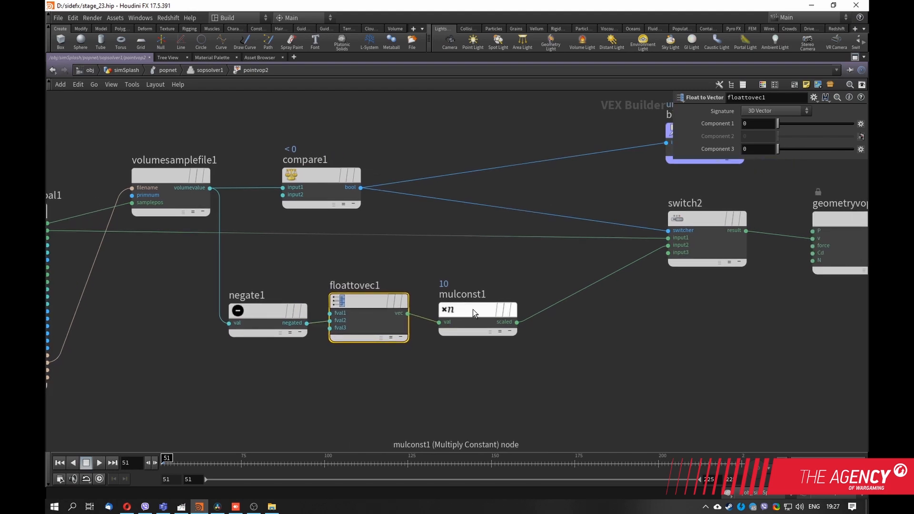
drag(472, 310, 505, 307)
drag(272, 315, 268, 309)
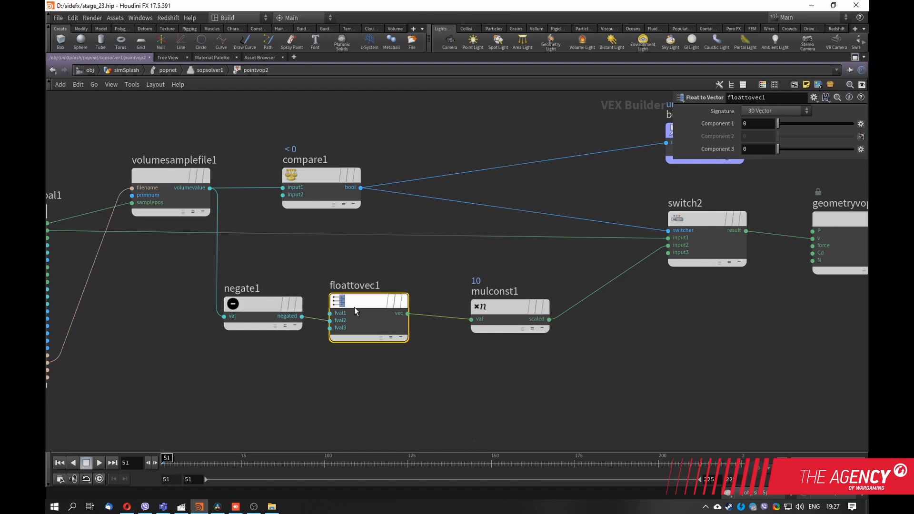
drag(354, 307, 359, 306)
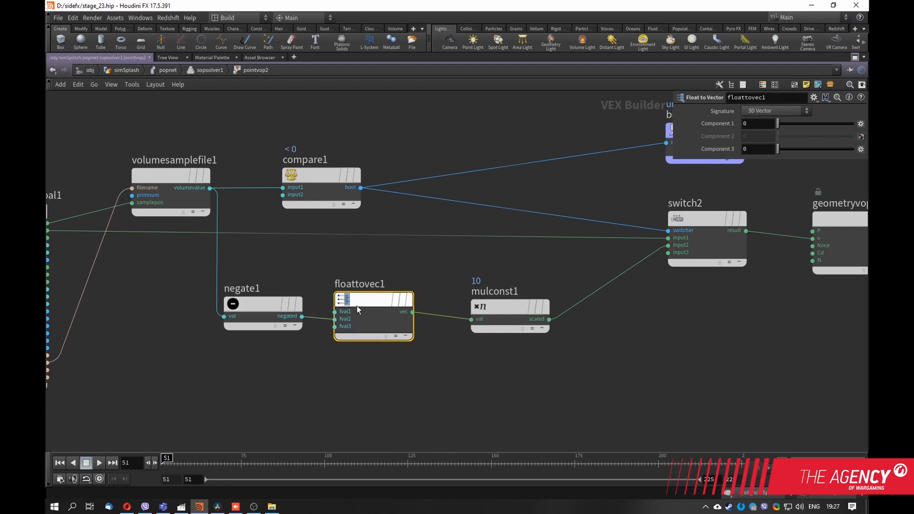
middle_drag(426, 278, 362, 289)
drag(434, 313, 405, 310)
middle_drag(405, 311, 339, 328)
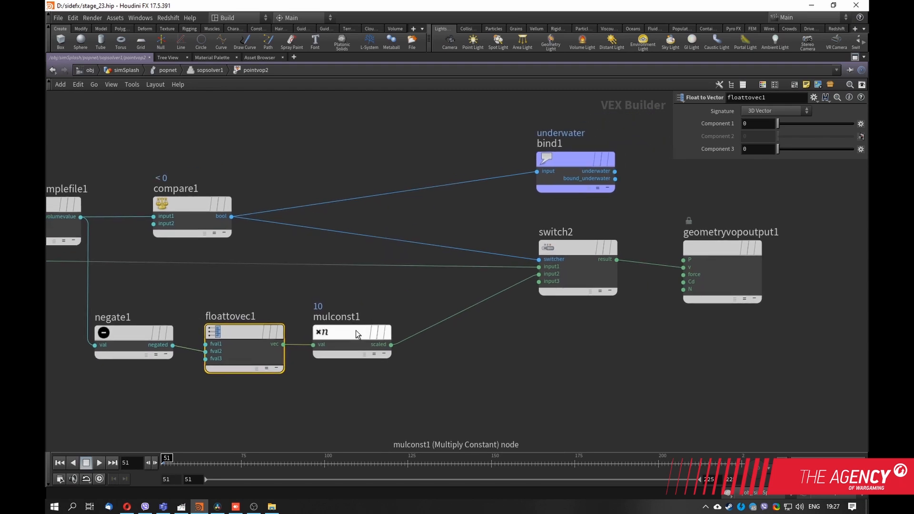
- Trace how compare1, the point velocity and mulconst1 feed switch2, and nudge switch2 slightly
middle_drag(402, 293, 385, 309)
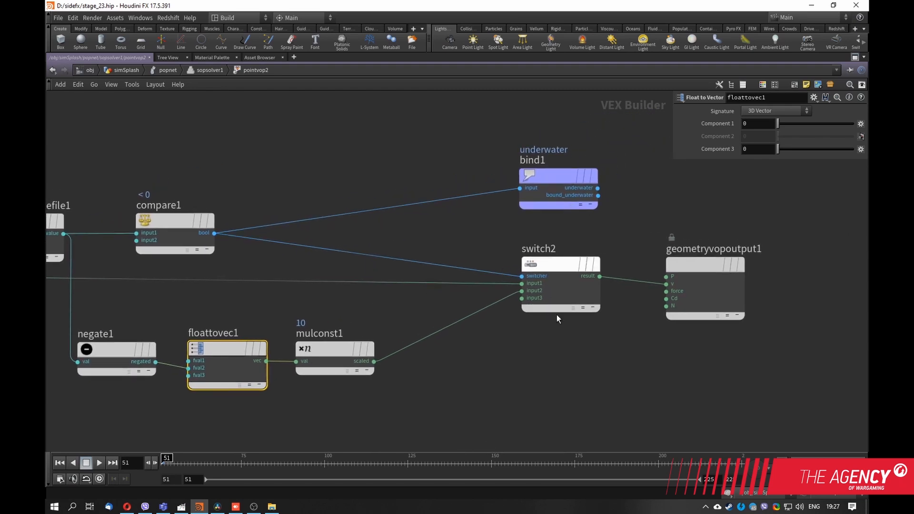
middle_drag(638, 351, 691, 336)
middle_drag(493, 294, 568, 293)
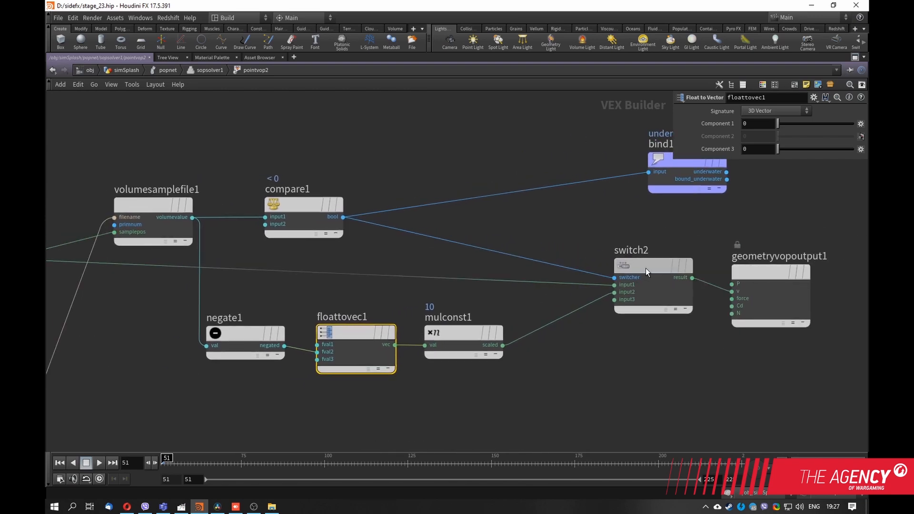
middle_drag(567, 243, 595, 220)
scroll(658, 249, down, 3)
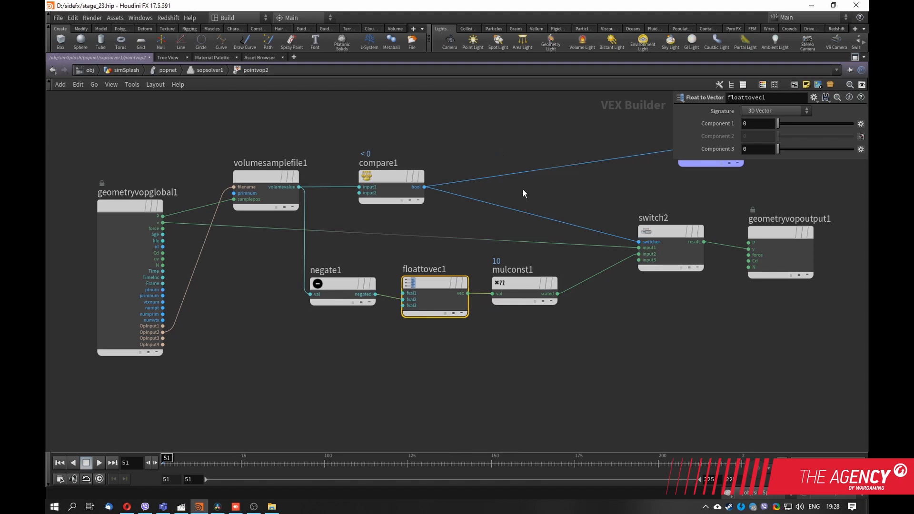
middle_drag(684, 322, 625, 352)
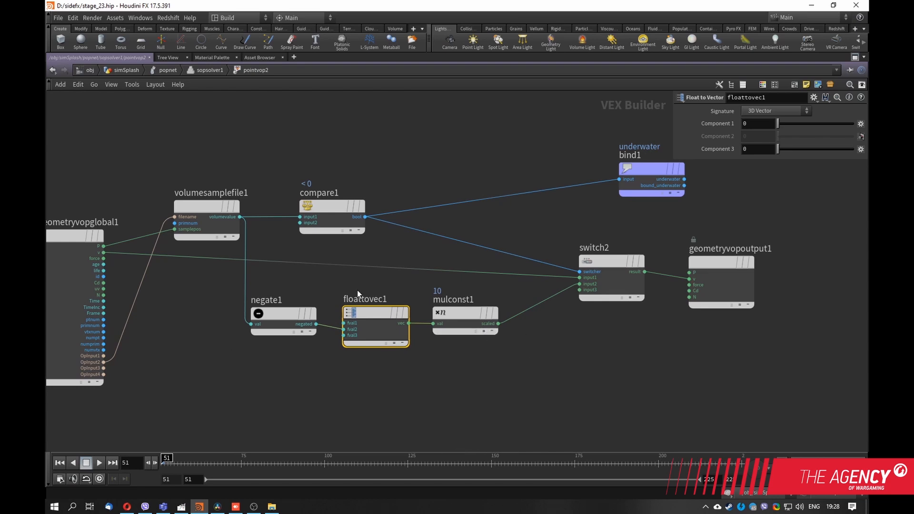
middle_drag(459, 401, 510, 420)
drag(651, 280, 647, 273)
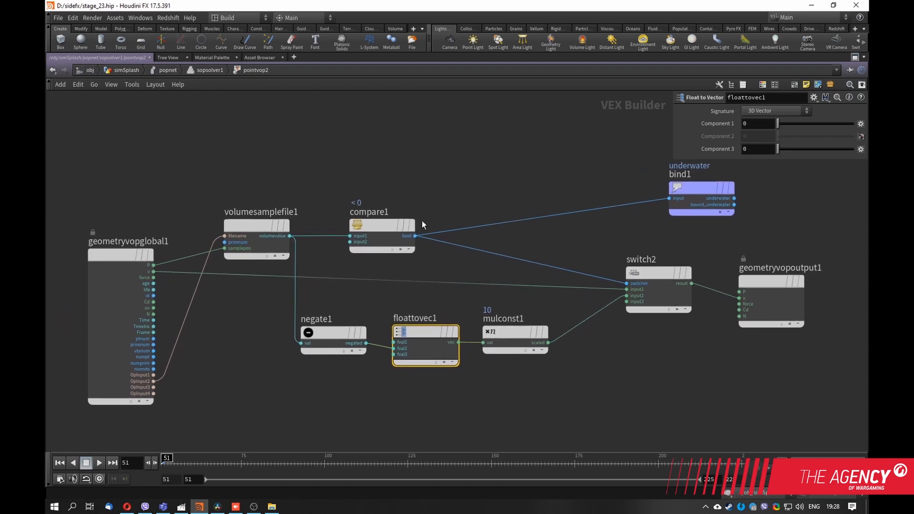
- Review compare1's test parameters and its wire to the switcher input, and shift switch2 slightly upward
click(372, 225)
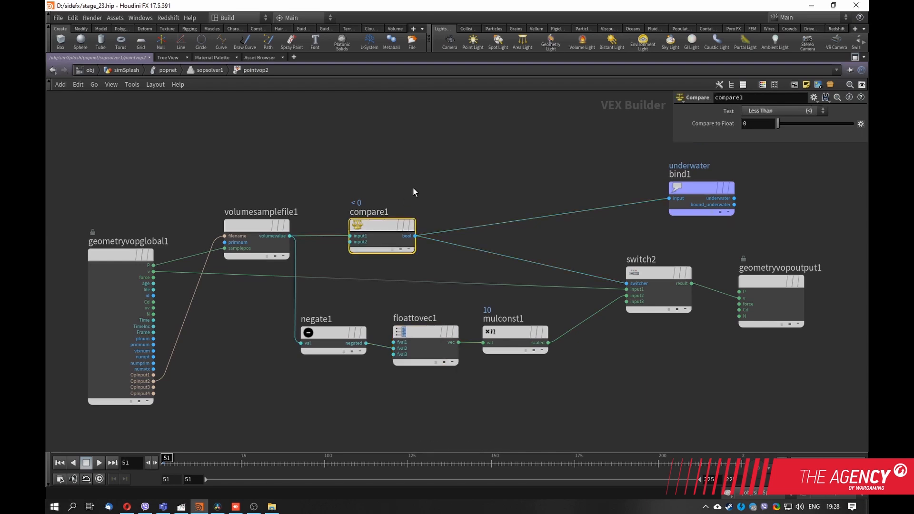
middle_drag(413, 188, 418, 172)
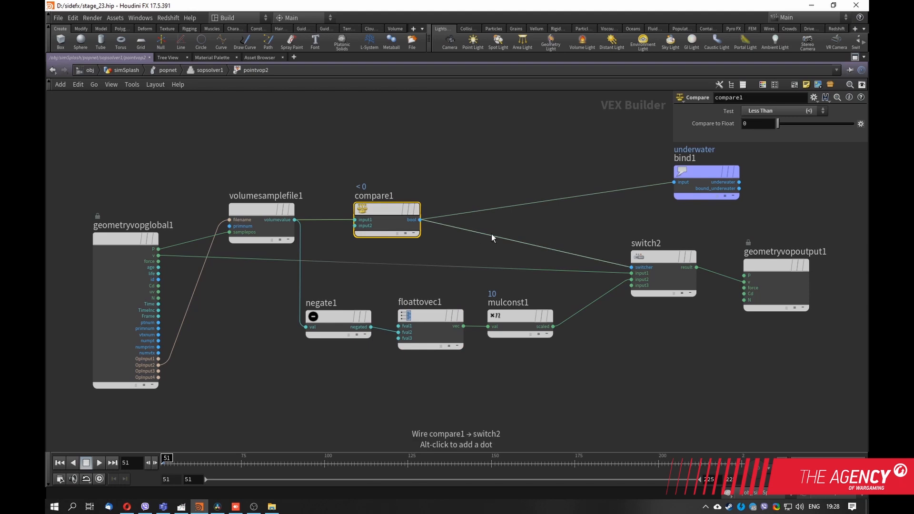
middle_drag(560, 234, 527, 214)
drag(632, 240, 630, 236)
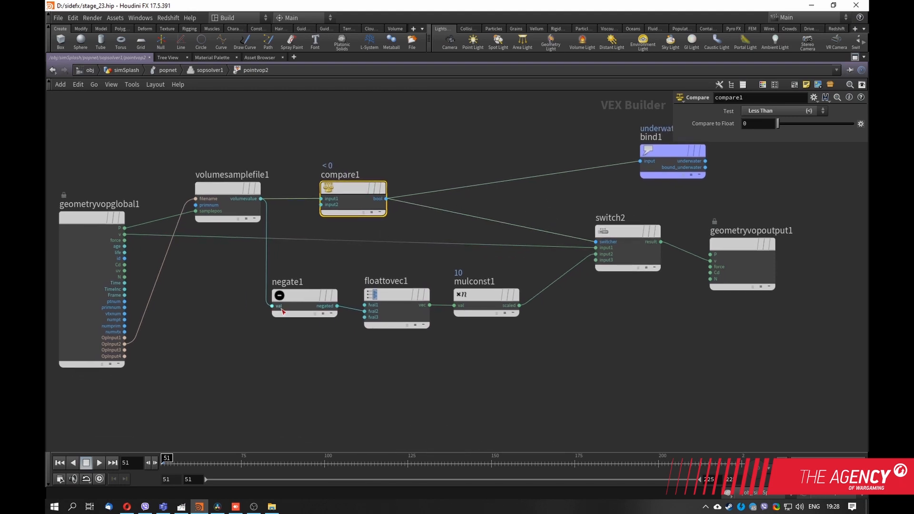
- Follow the velocity wiring through switch2, move geometryvopoutput1 slightly closer to it and select that output node
scroll(189, 249, up, 4)
scroll(285, 276, down, 3)
middle_drag(285, 277, 218, 278)
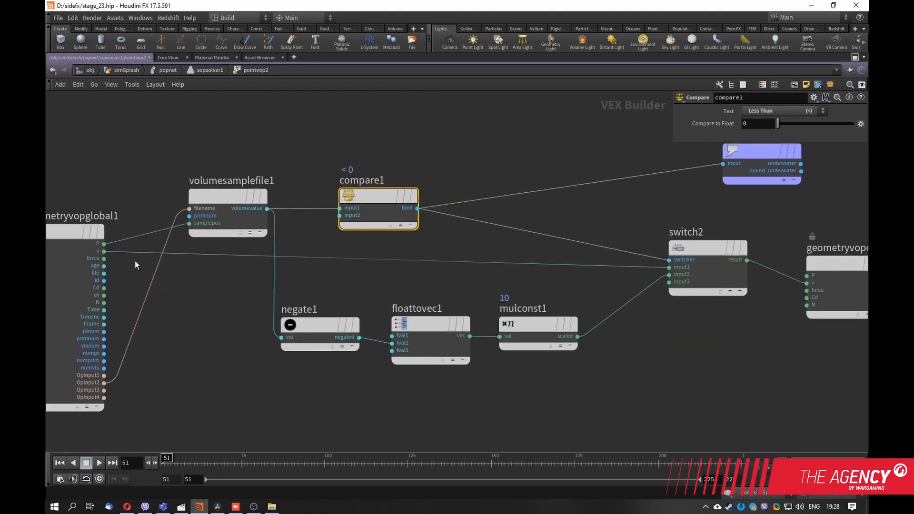
middle_drag(524, 279, 476, 269)
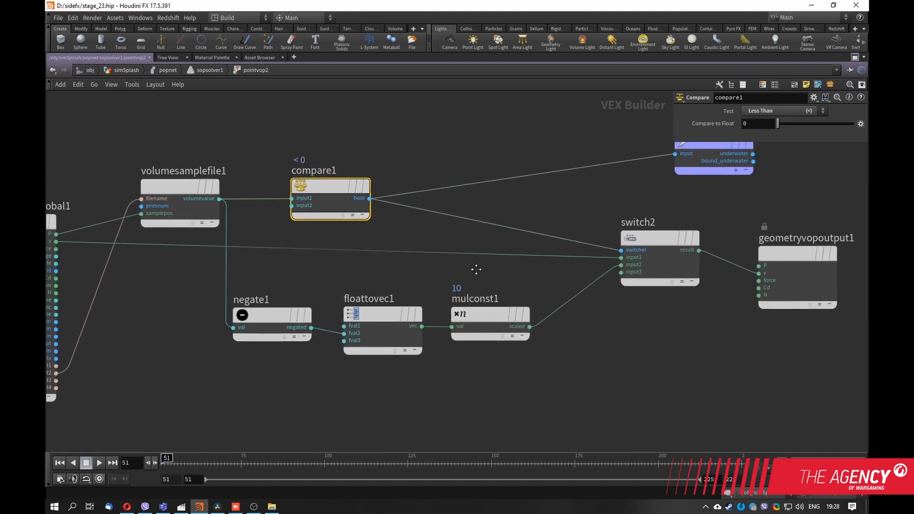
drag(781, 264, 770, 259)
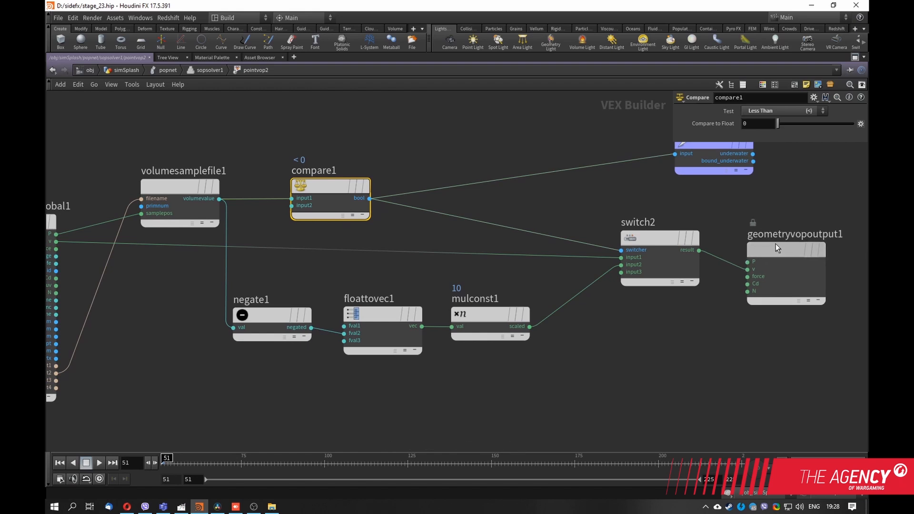
middle_drag(390, 227, 494, 254)
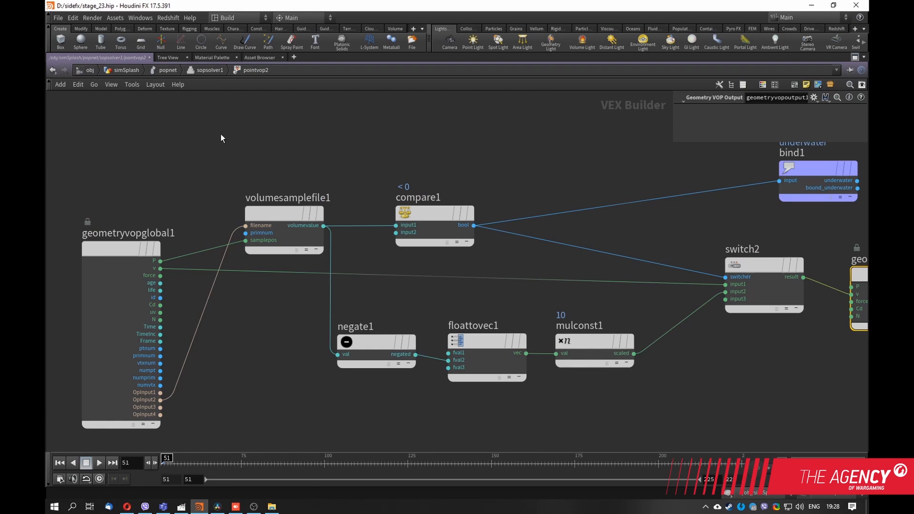
- Go back up from pointvop2 to the popnet network and review how sopsolver1 and popobject connect to popsolver
scroll(221, 133, down, 3)
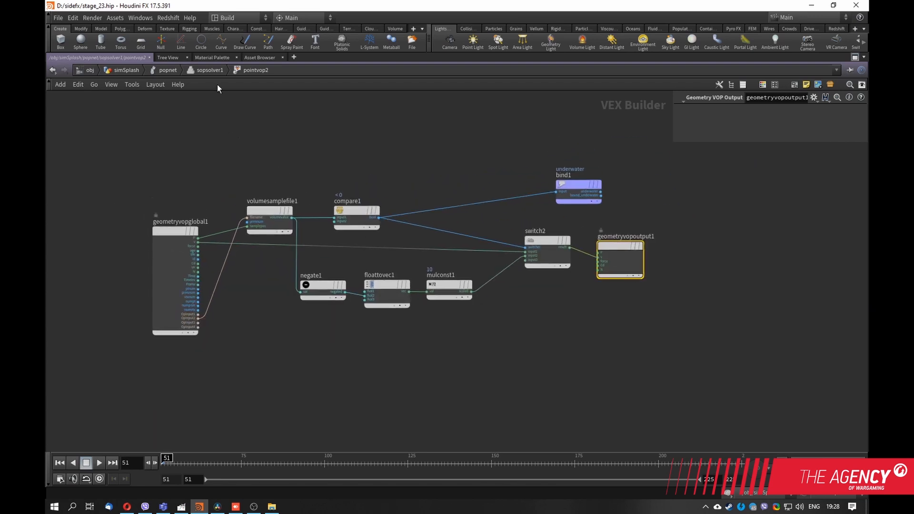
key(u)
click(157, 69)
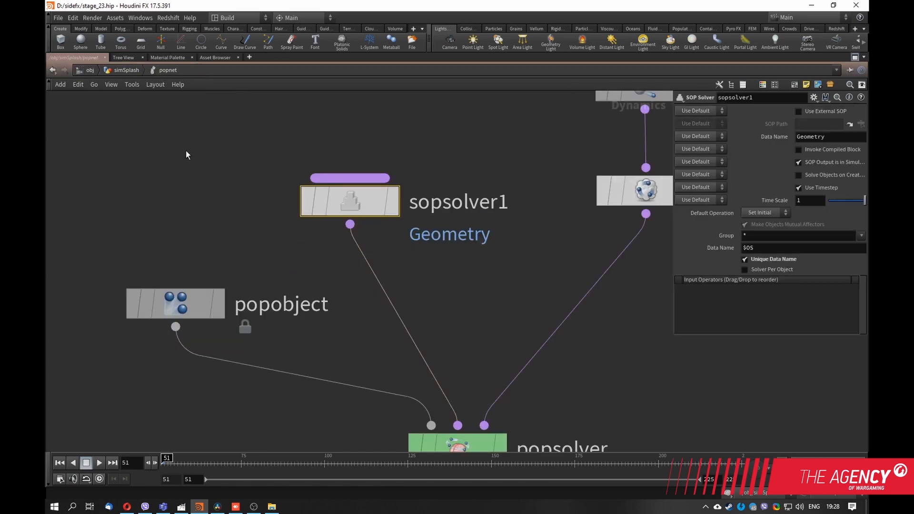
middle_drag(331, 344, 341, 243)
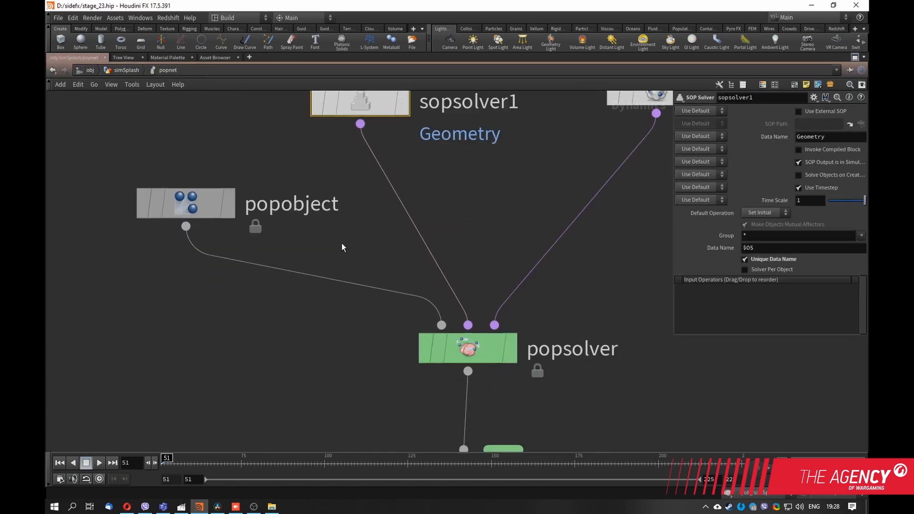
scroll(341, 242, down, 3)
middle_drag(291, 338, 306, 336)
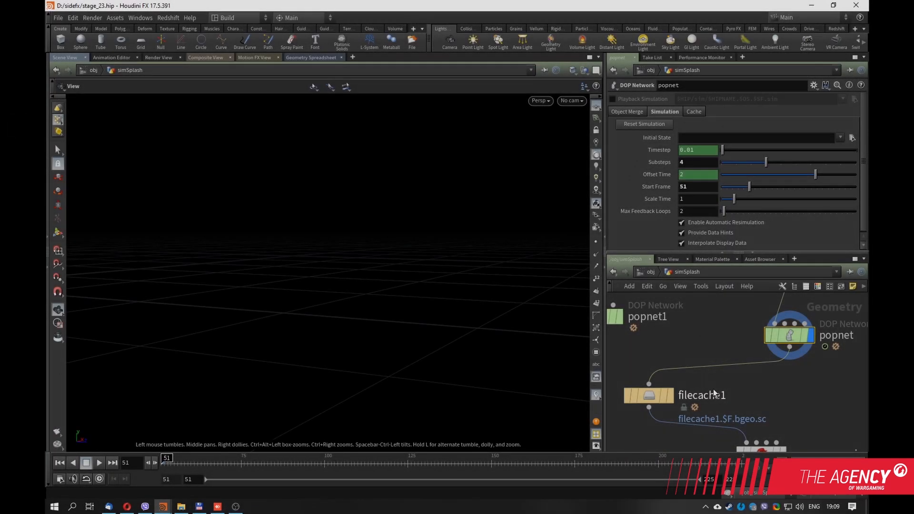
- Cache the popnet simulation to disk with the filecache1 node in the simSplash network
click(652, 362)
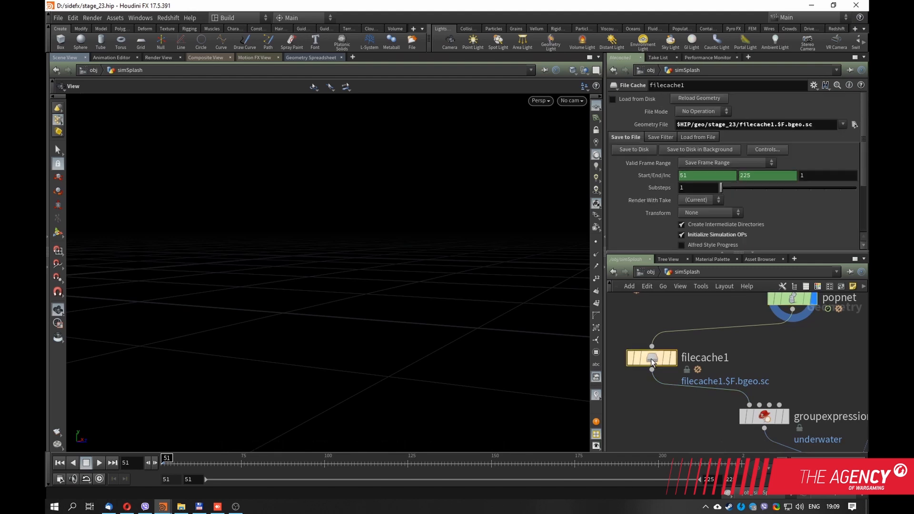
middle_drag(652, 362, 662, 372)
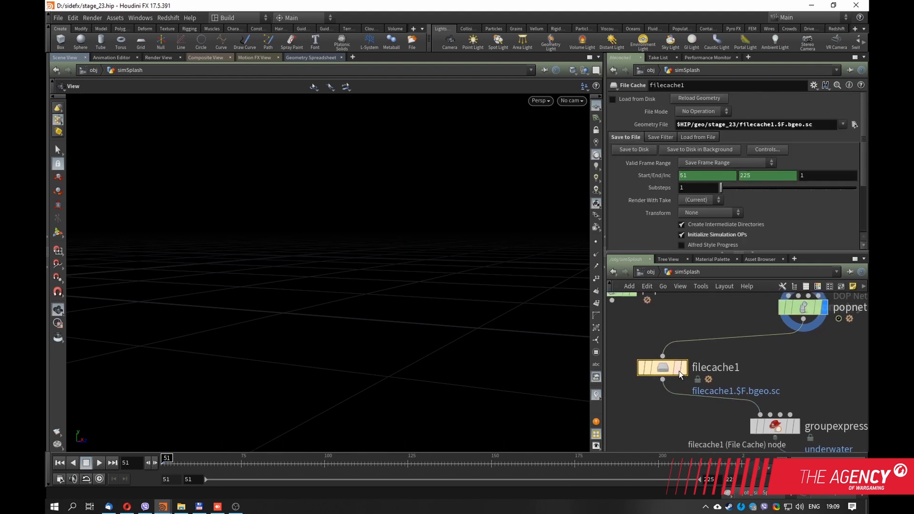
click(632, 150)
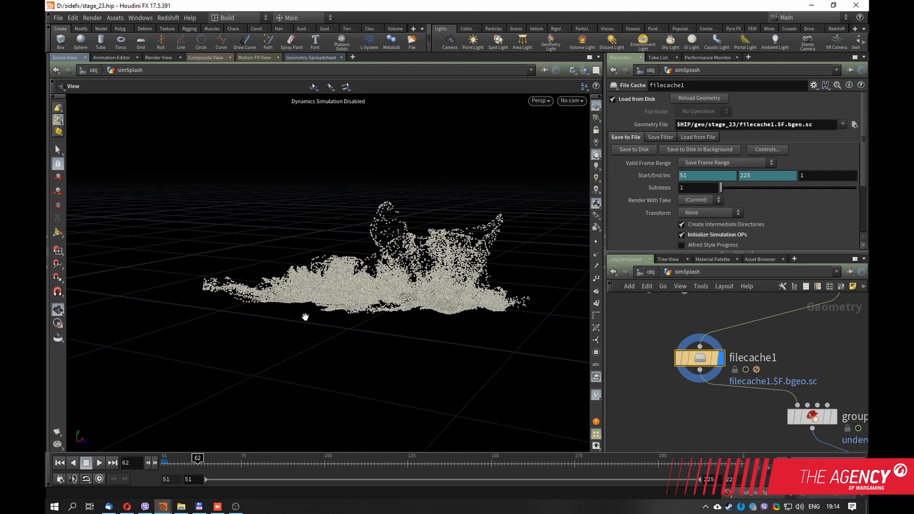
- Inspect the cached splash particles at frame 62 from several angles and locate groupexpression1 below filecache1
drag(340, 299, 364, 285)
middle_drag(365, 285, 348, 262)
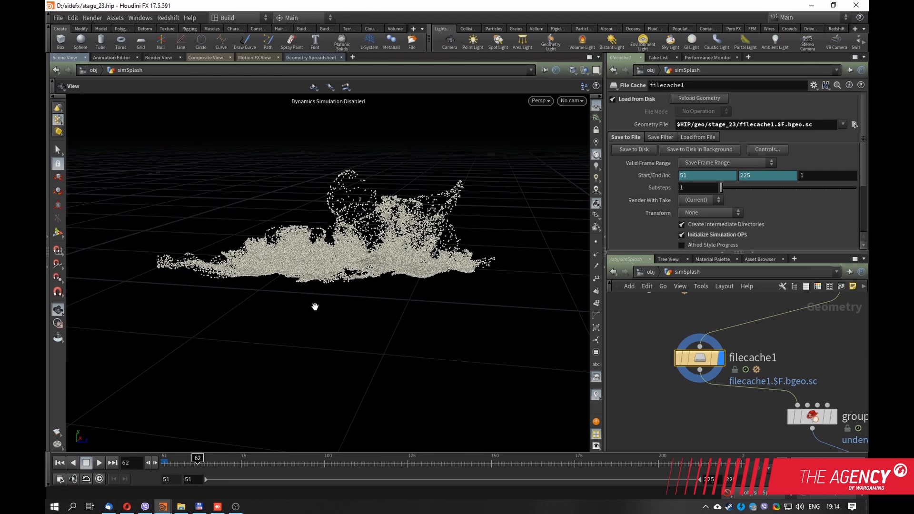
drag(308, 278, 377, 297)
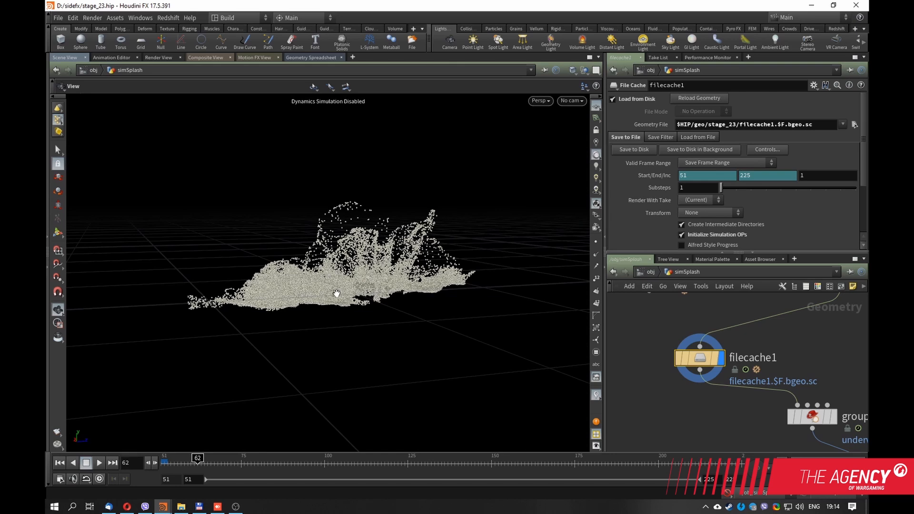
drag(336, 293, 337, 295)
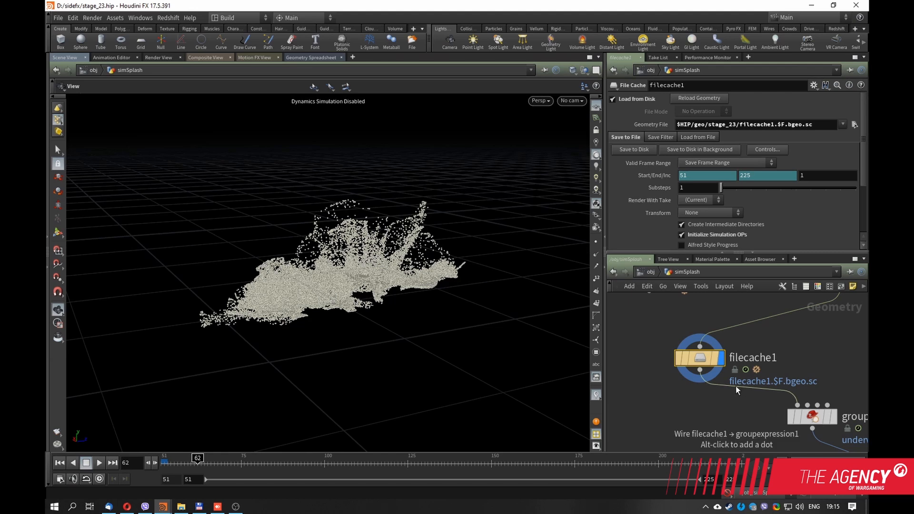
middle_drag(699, 404, 645, 392)
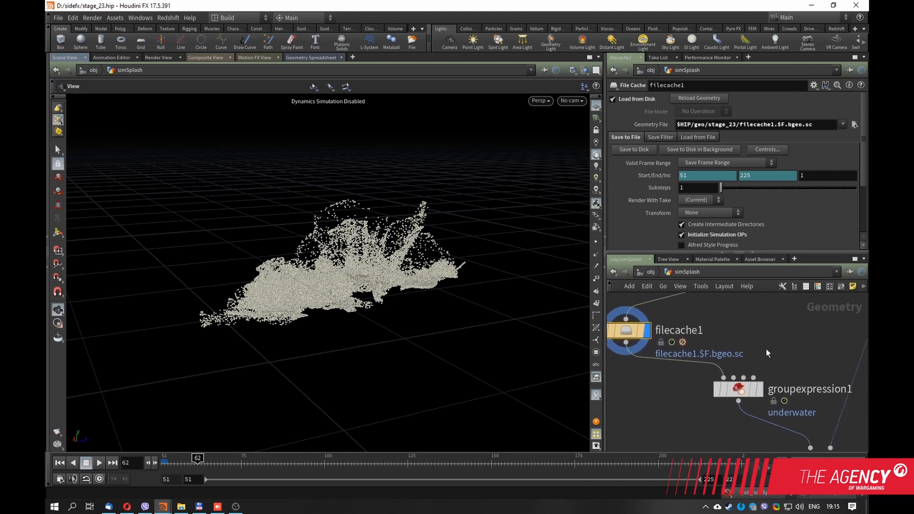
- Select groupexpression1 and display its output to examine which splash particles belong to the underwater group
click(738, 390)
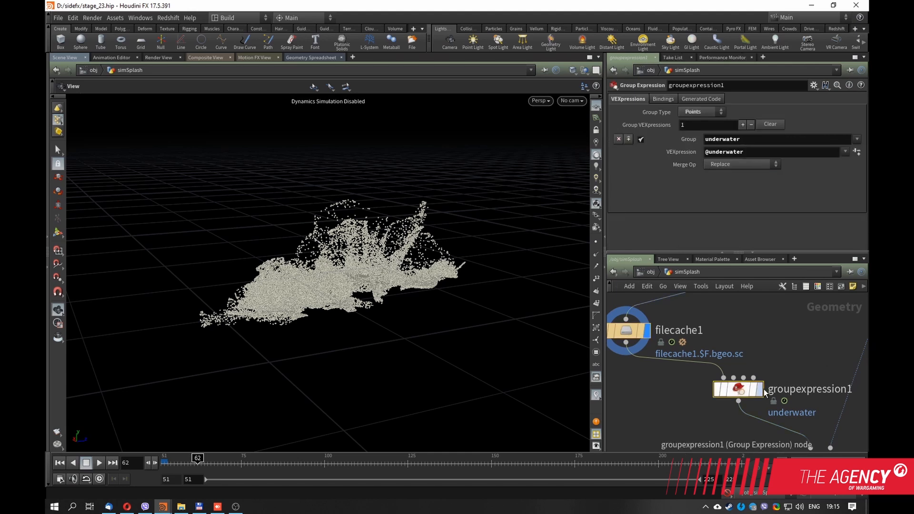
click(760, 389)
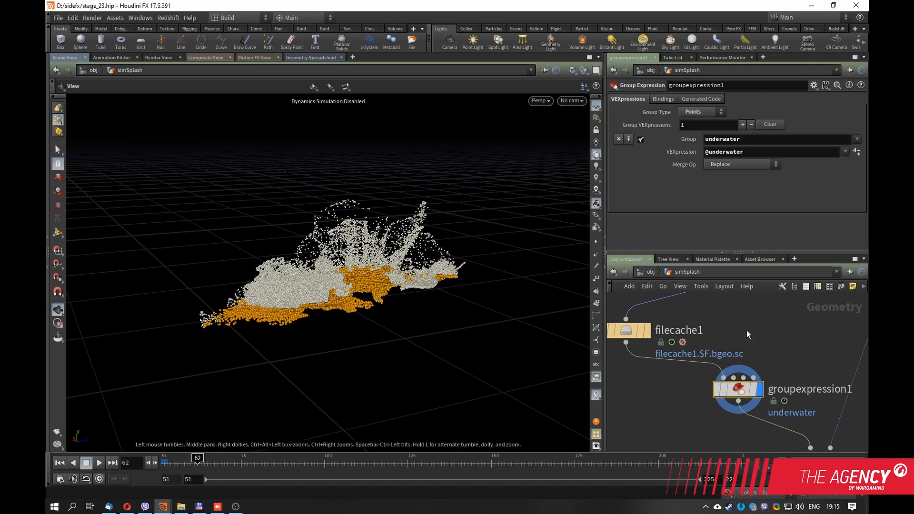
middle_drag(744, 334, 743, 292)
drag(737, 346, 729, 345)
middle_drag(700, 353, 686, 368)
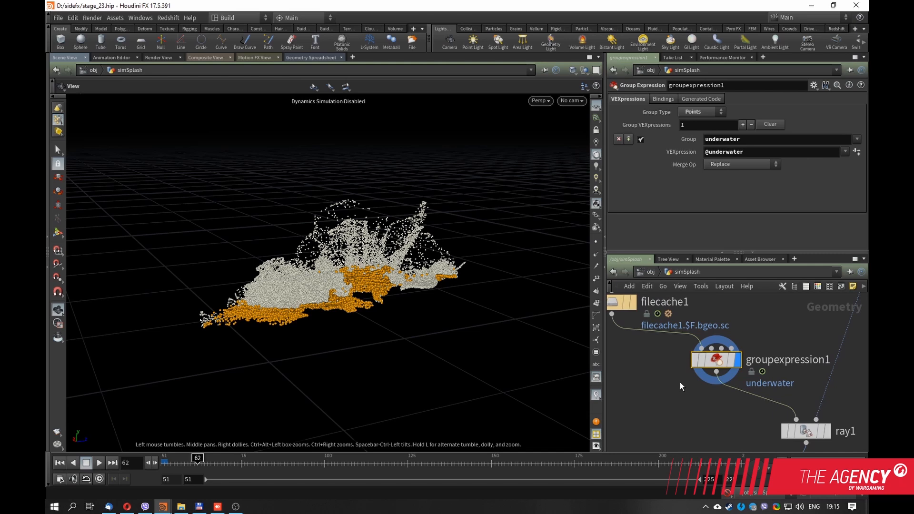
- Go through popnet and sopsolver1 into pointvop2 and locate the bind1 node fed by compare1
middle_drag(760, 329, 775, 361)
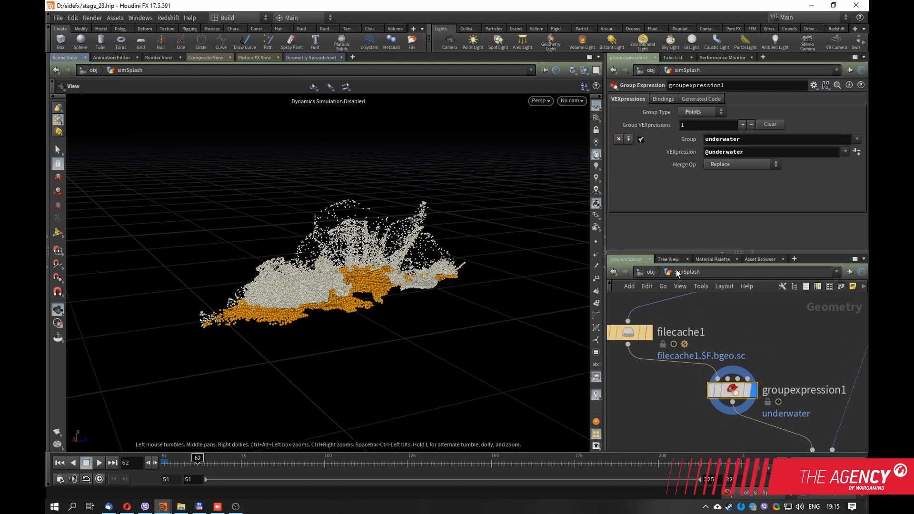
middle_drag(733, 319, 736, 398)
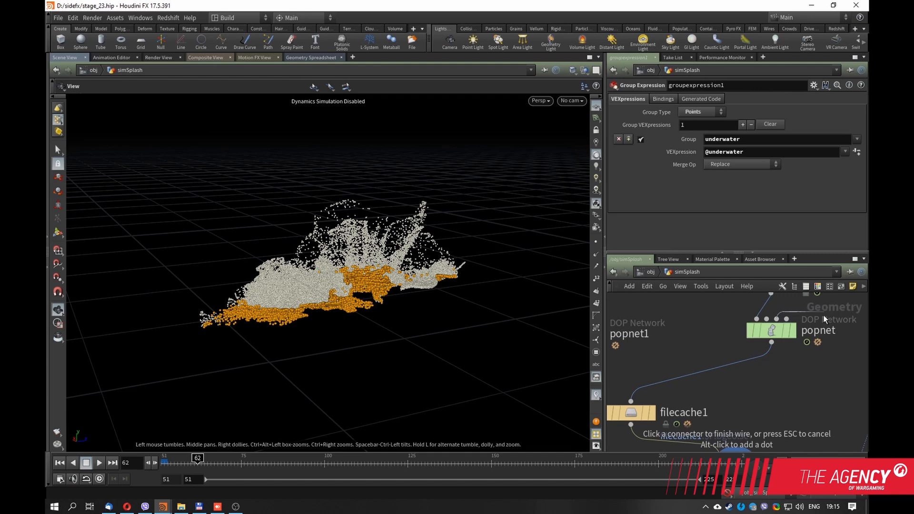
double_click(772, 331)
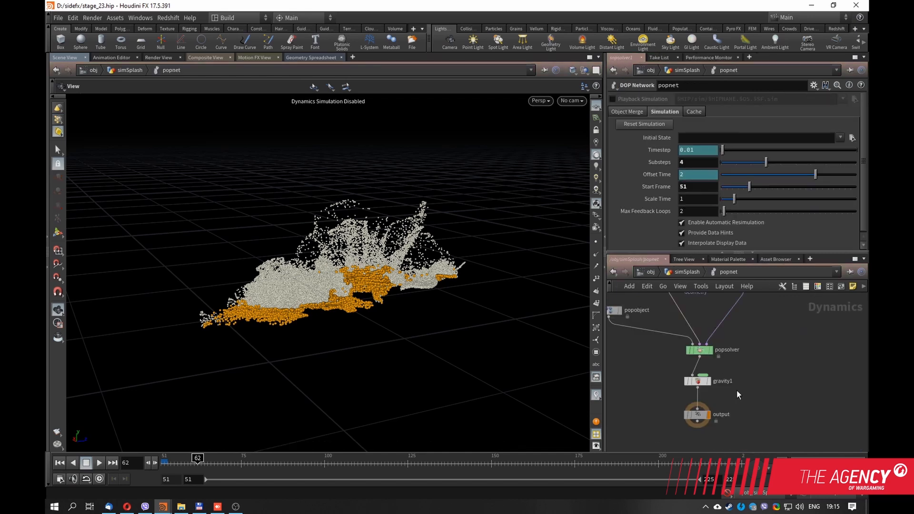
mouse_move(713, 315)
middle_down()
mouse_move(724, 349)
mouse_move(698, 318)
middle_up()
double_click(683, 363)
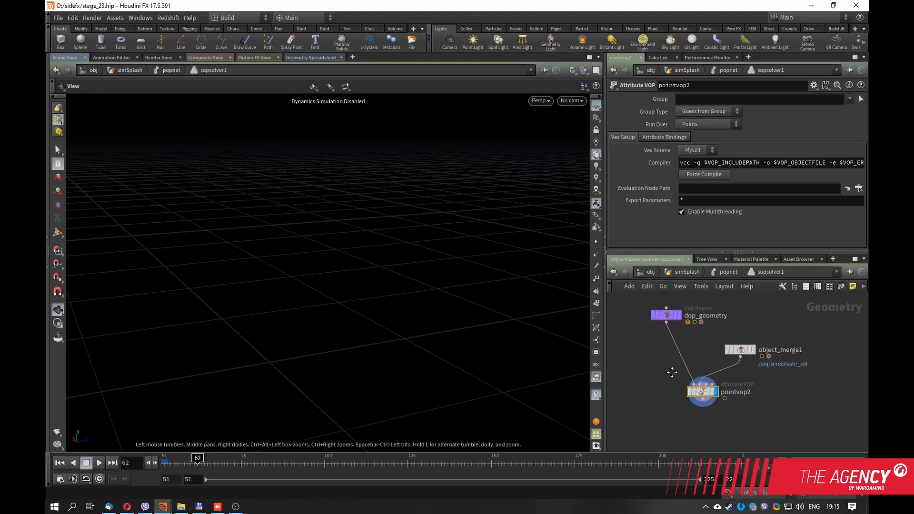
double_click(708, 360)
middle_drag(746, 373, 698, 382)
scroll(762, 357, down, 3)
mouse_move(753, 321)
middle_down()
mouse_move(787, 306)
mouse_move(746, 326)
middle_up()
scroll(743, 331, up, 2)
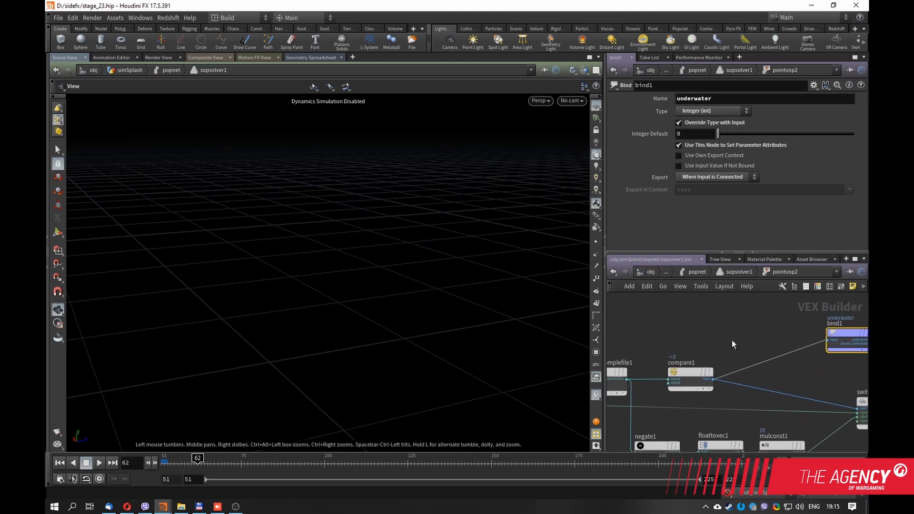
- Move the underwater bind1 node closer to compare1 and review how the comparison feeds it
drag(842, 337, 787, 339)
middle_drag(737, 332, 714, 322)
drag(774, 325, 762, 338)
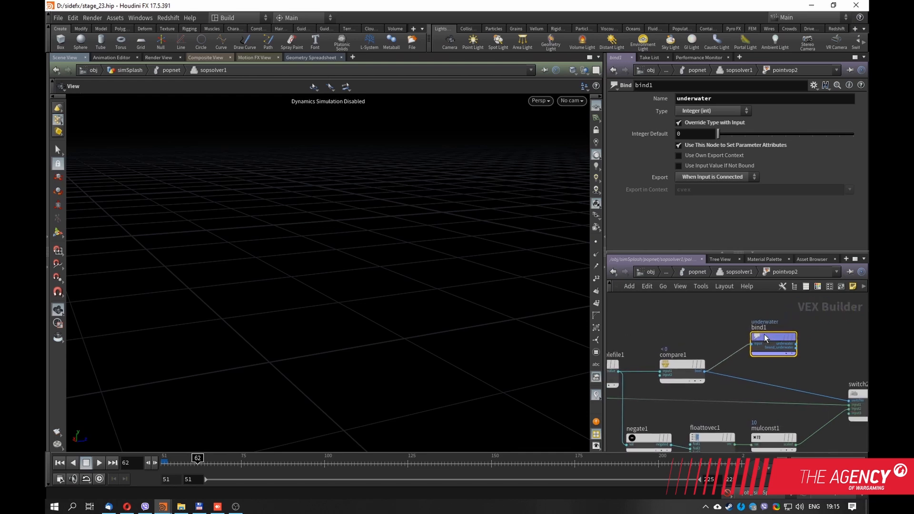
middle_drag(684, 334, 715, 324)
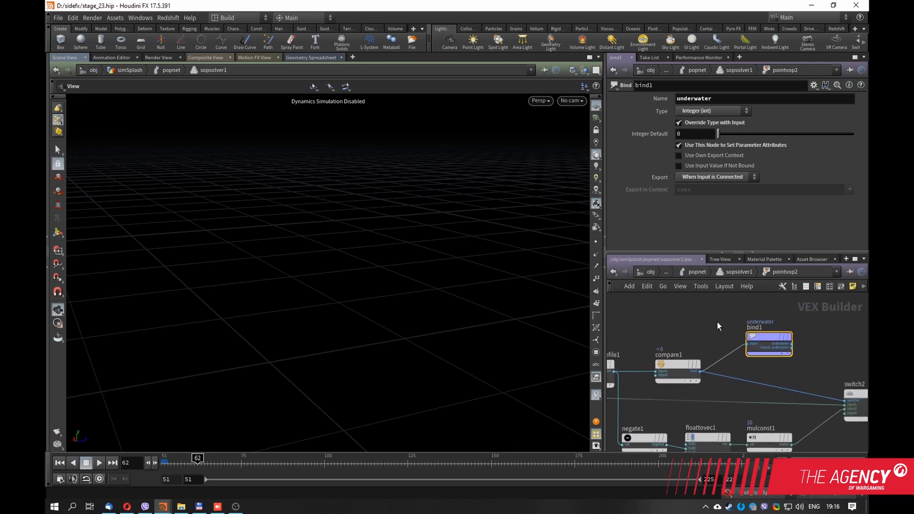
scroll(773, 323, up, 2)
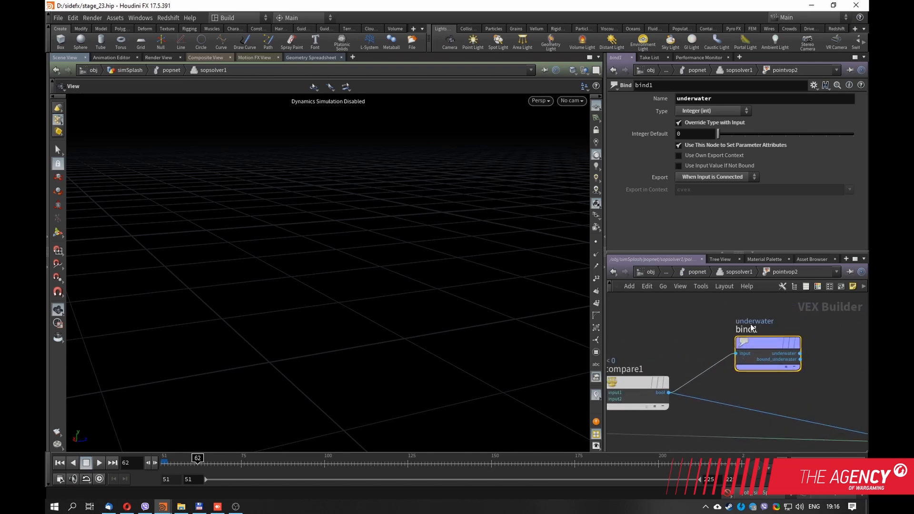
- Return to the simSplash network, select groupexpression1 and inspect the underwater particles from a lower angle
click(694, 274)
key(u)
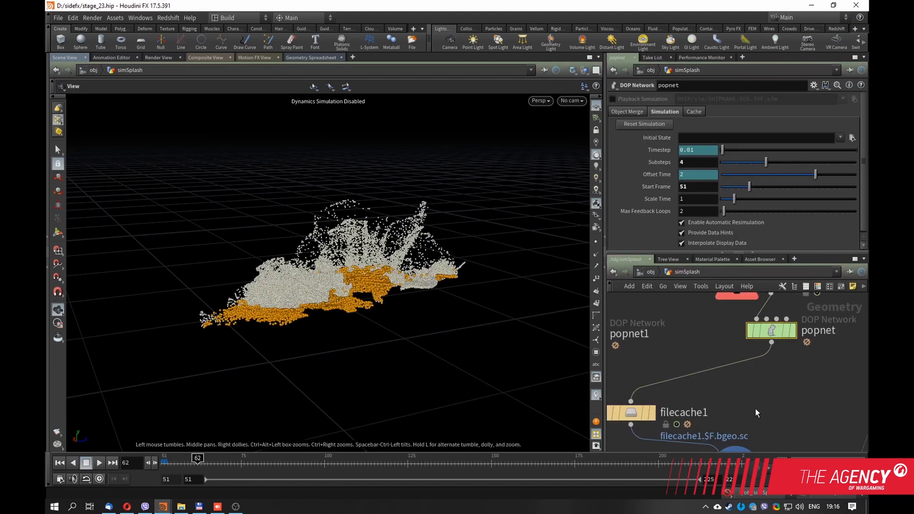
scroll(757, 414, down, 4)
middle_drag(758, 418, 718, 338)
scroll(703, 365, up, 3)
click(698, 345)
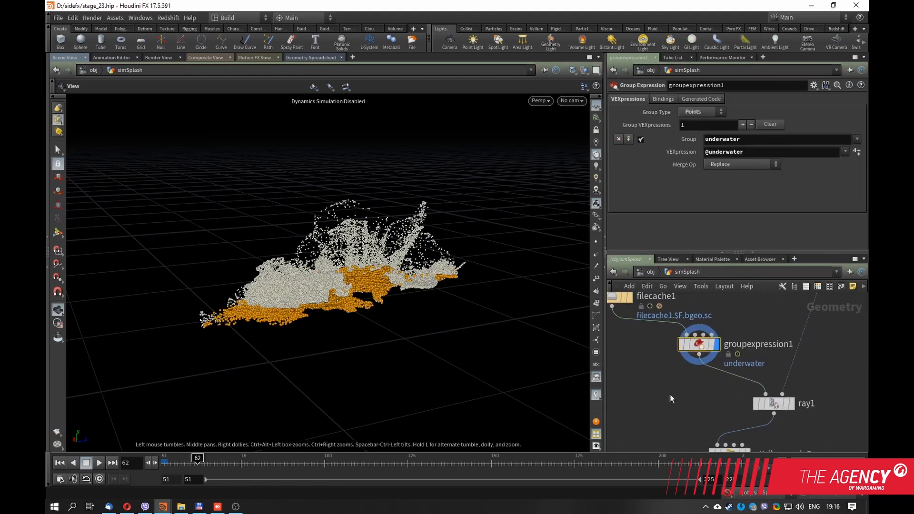
middle_drag(671, 399, 655, 371)
drag(299, 300, 416, 310)
- Move ray1 closer beneath groupexpression1 and display its output
middle_drag(684, 381, 657, 365)
drag(737, 362, 716, 371)
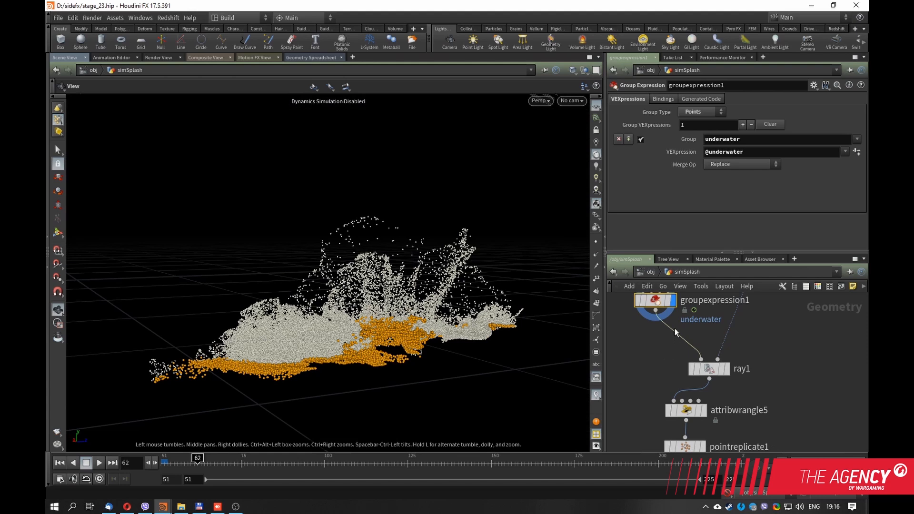
click(725, 370)
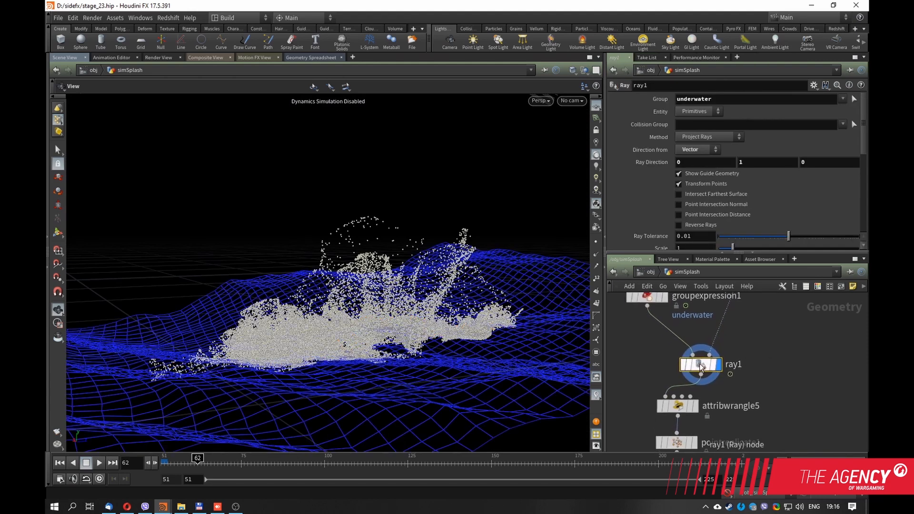
drag(699, 364, 703, 360)
- Examine from above and below the ocean surface how ray1 projects the underwater particles onto it
middle_drag(646, 375, 652, 367)
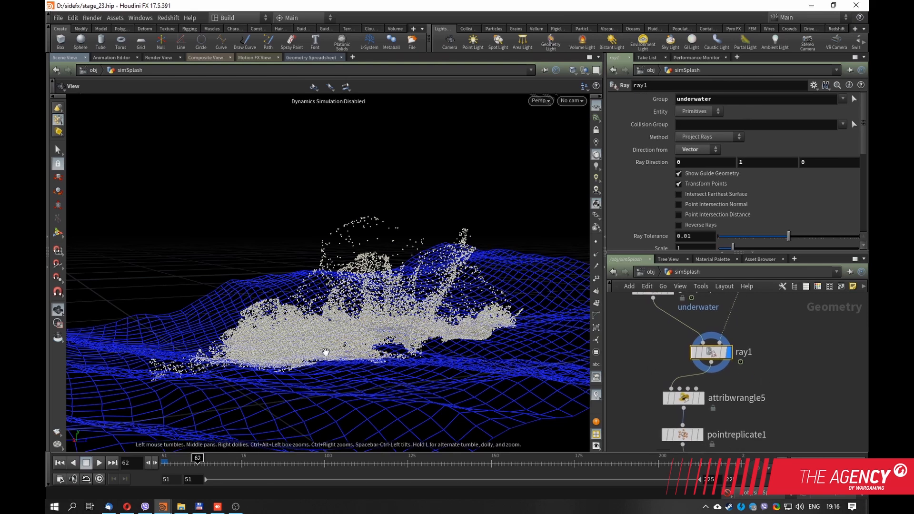
drag(322, 349, 304, 319)
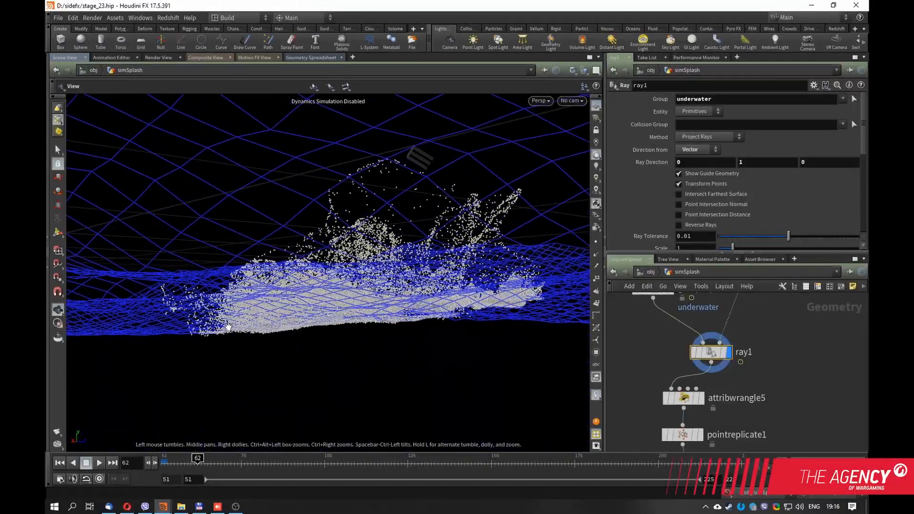
drag(228, 326, 310, 357)
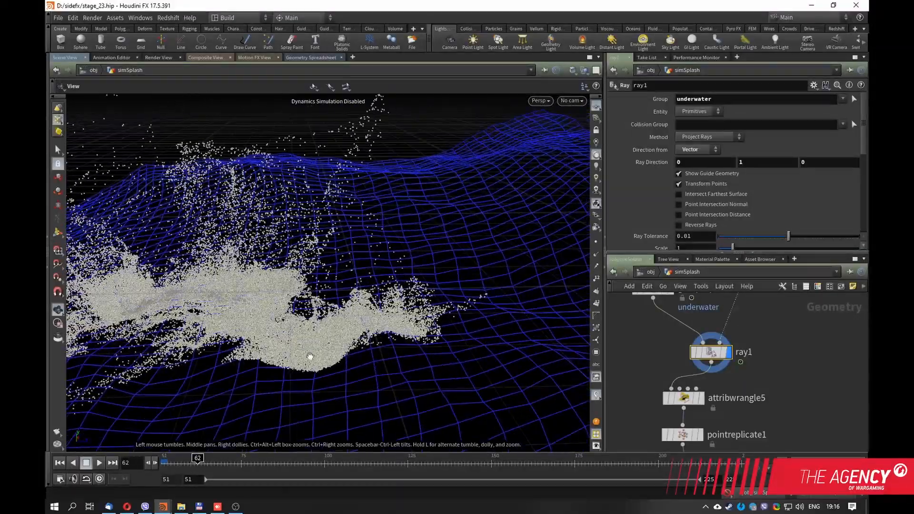
drag(237, 353, 280, 298)
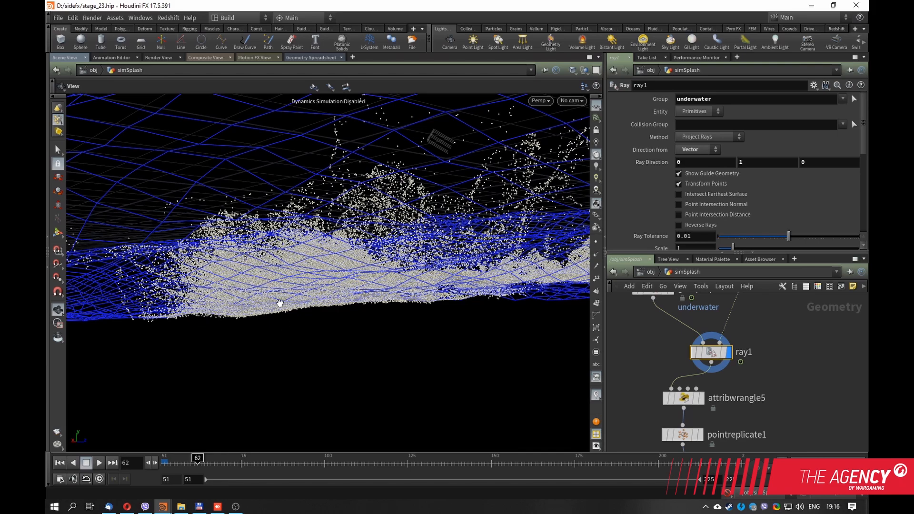
drag(297, 264, 514, 320)
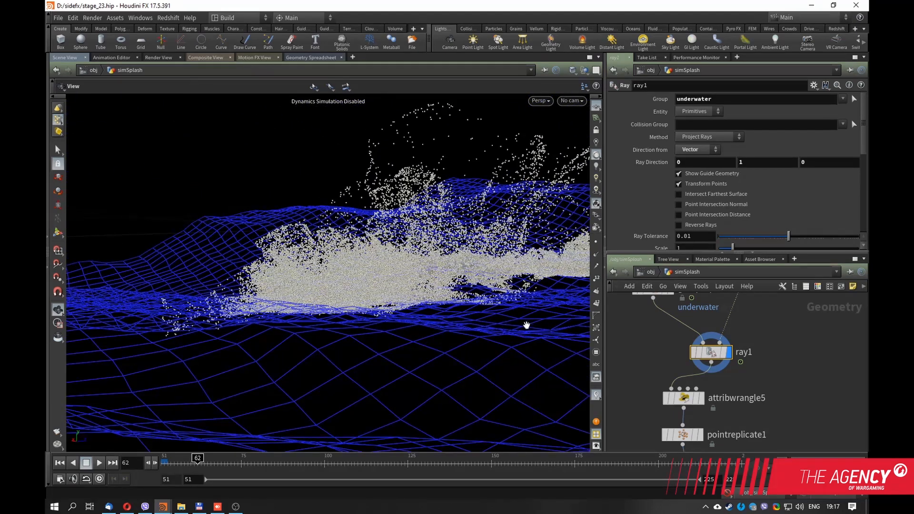
drag(425, 292, 314, 306)
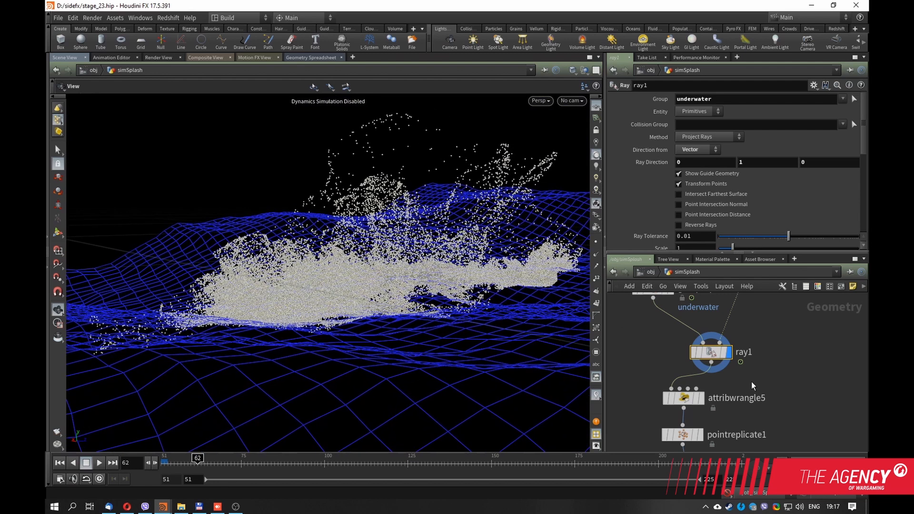
- Select and display attribwrangle5, and review its pscale expression and Scalemult ramp
scroll(753, 379, down, 2)
mouse_move(754, 379)
middle_down()
mouse_move(751, 366)
mouse_move(776, 367)
mouse_move(758, 364)
mouse_move(764, 373)
middle_up()
scroll(752, 368, up, 2)
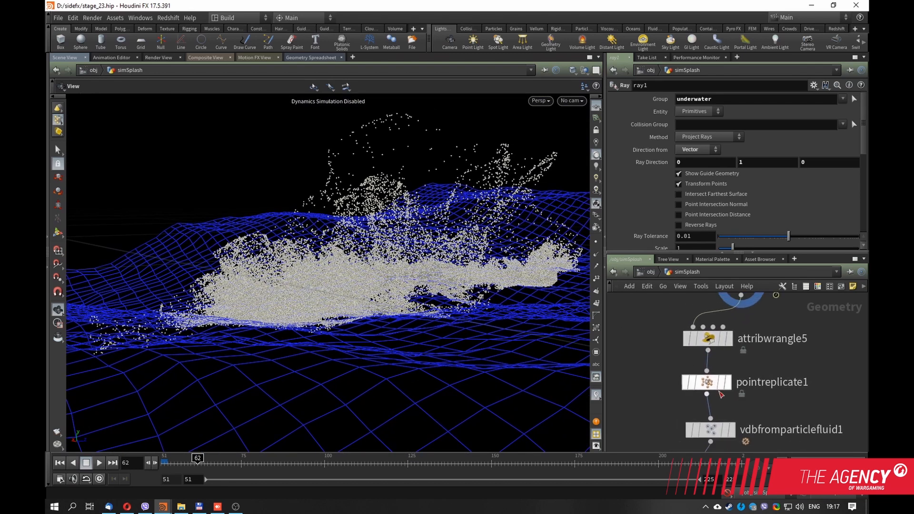
click(708, 338)
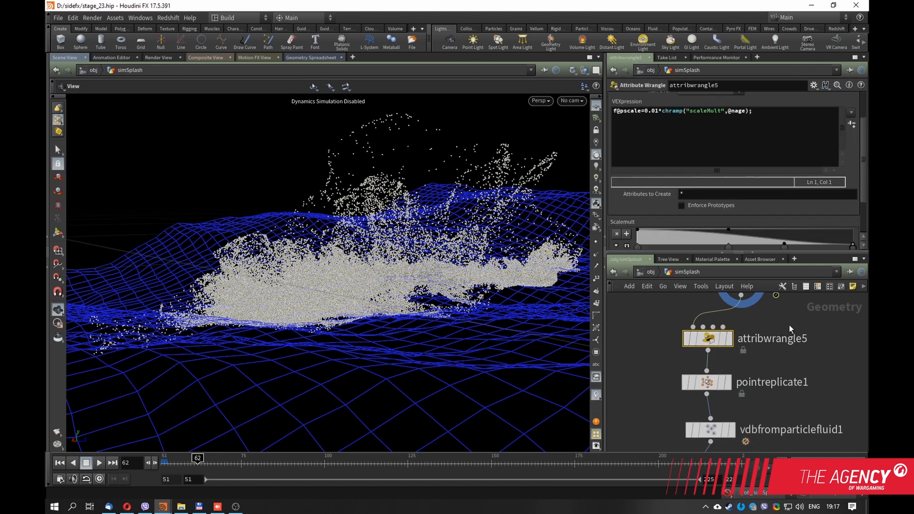
middle_drag(789, 324, 788, 358)
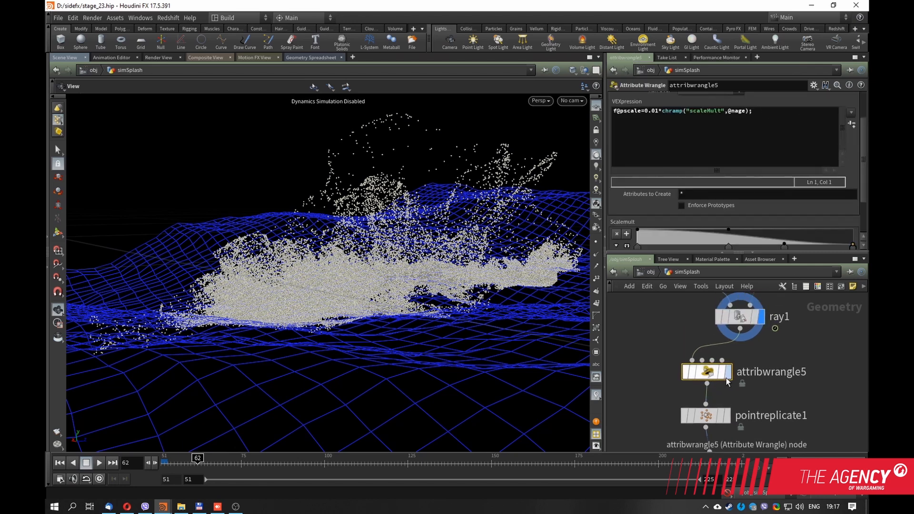
click(727, 372)
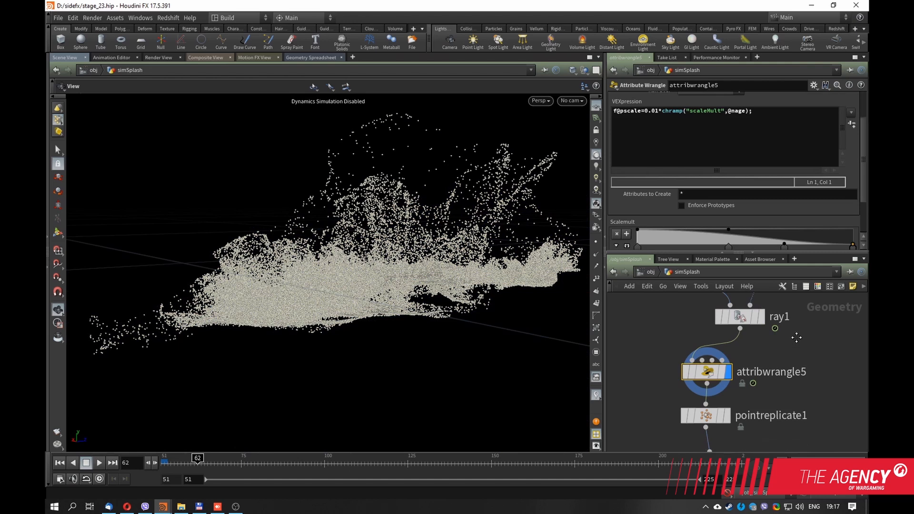
middle_drag(795, 337, 789, 343)
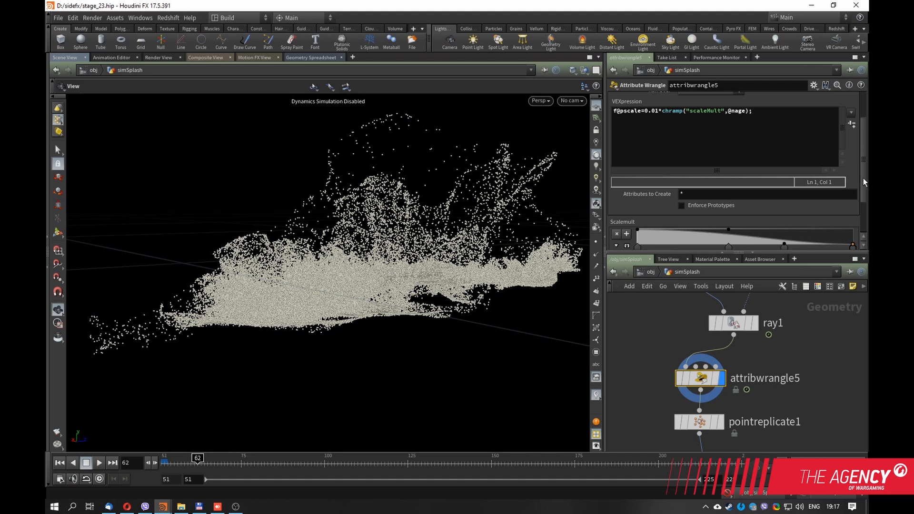
mouse_move(864, 178)
mouse_down()
mouse_move(864, 203)
mouse_move(864, 173)
mouse_move(867, 189)
mouse_up()
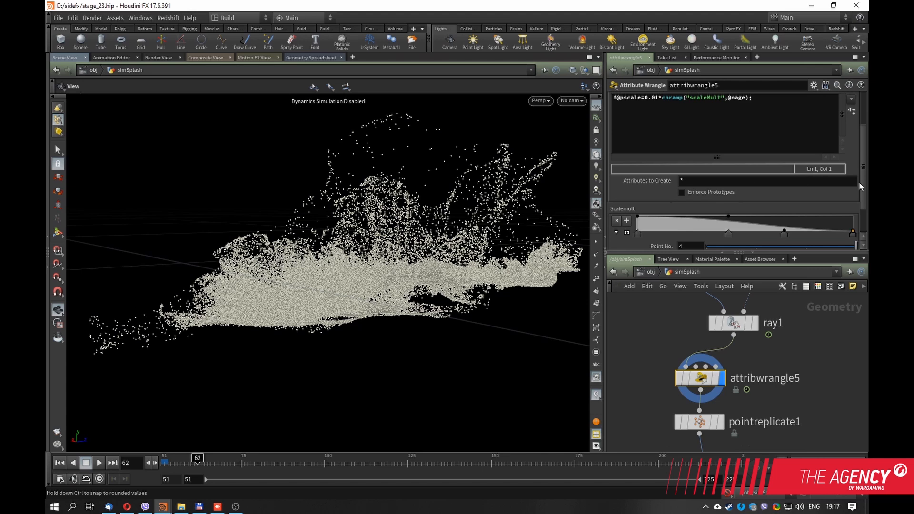
drag(864, 192, 863, 182)
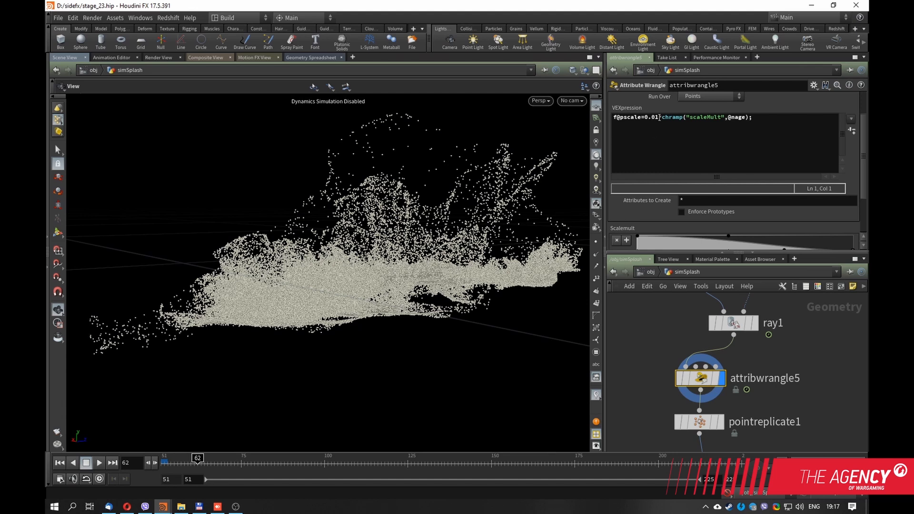
- Adjust the positions of ray1 and attribwrangle5 to tidy the node chain above pointreplicate1
middle_drag(649, 322, 636, 322)
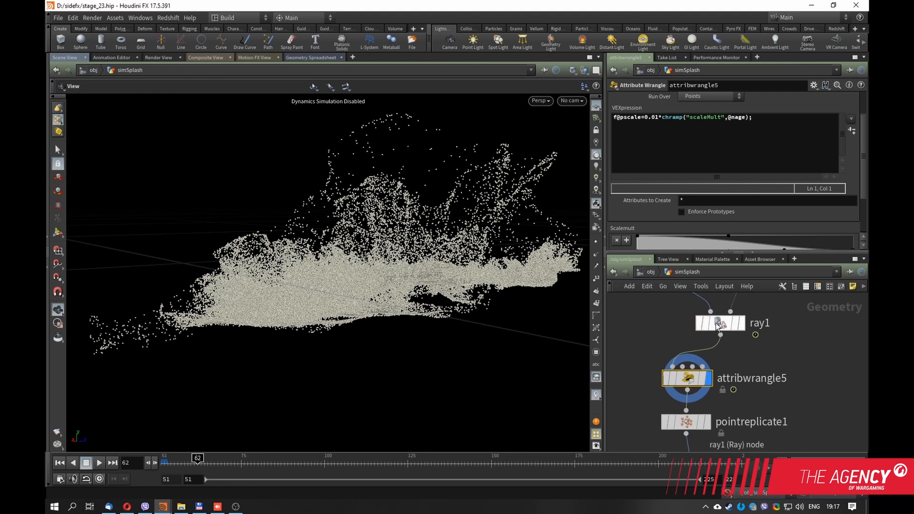
drag(720, 324, 728, 324)
middle_drag(769, 354, 748, 393)
drag(709, 362, 697, 358)
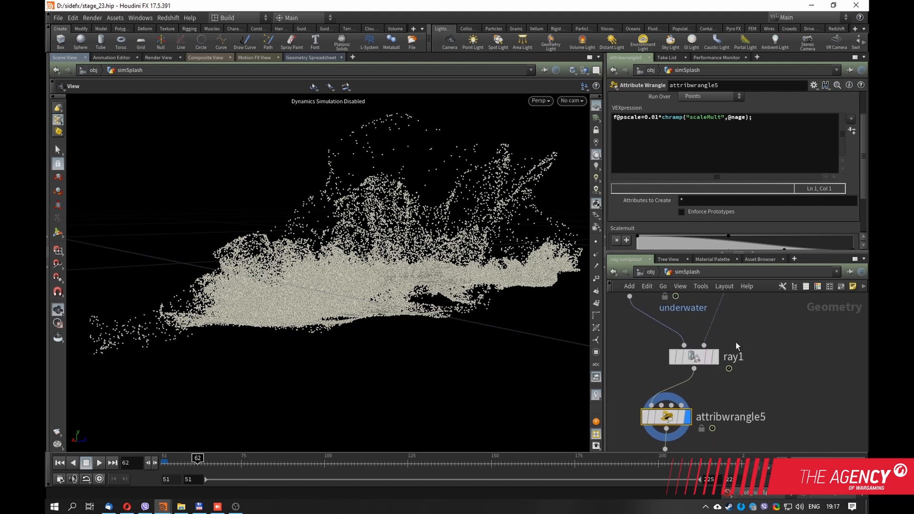
middle_drag(745, 329, 752, 300)
drag(699, 354, 703, 343)
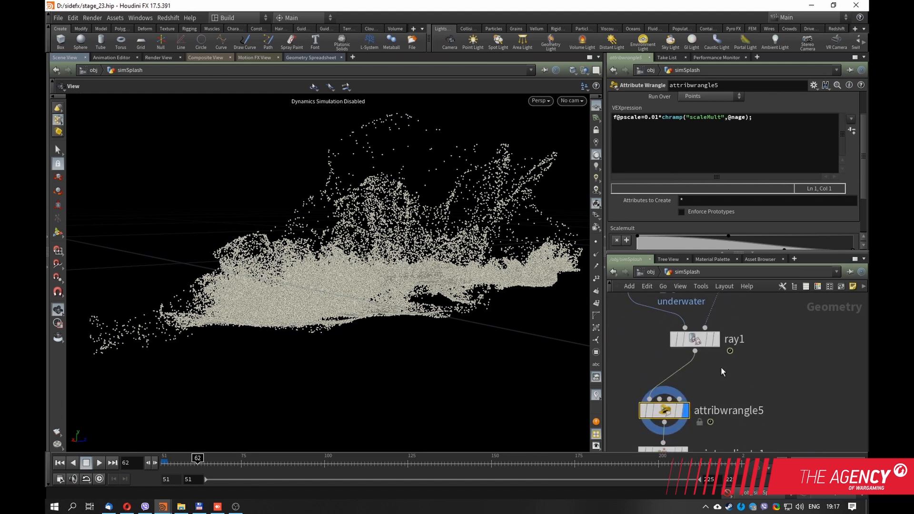
middle_drag(720, 367, 733, 332)
drag(677, 376, 676, 367)
middle_drag(744, 336, 736, 358)
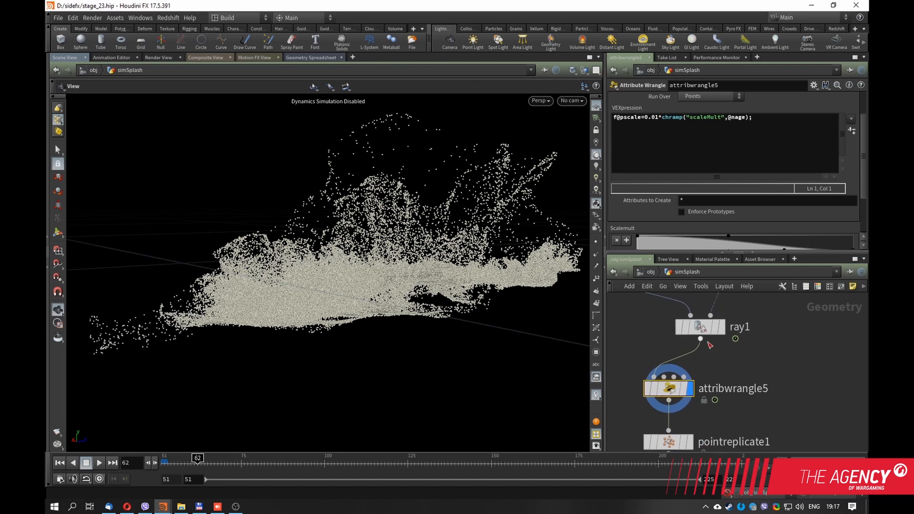
mouse_move(765, 318)
middle_down()
mouse_move(758, 351)
mouse_move(761, 322)
middle_up()
middle_drag(772, 358, 770, 341)
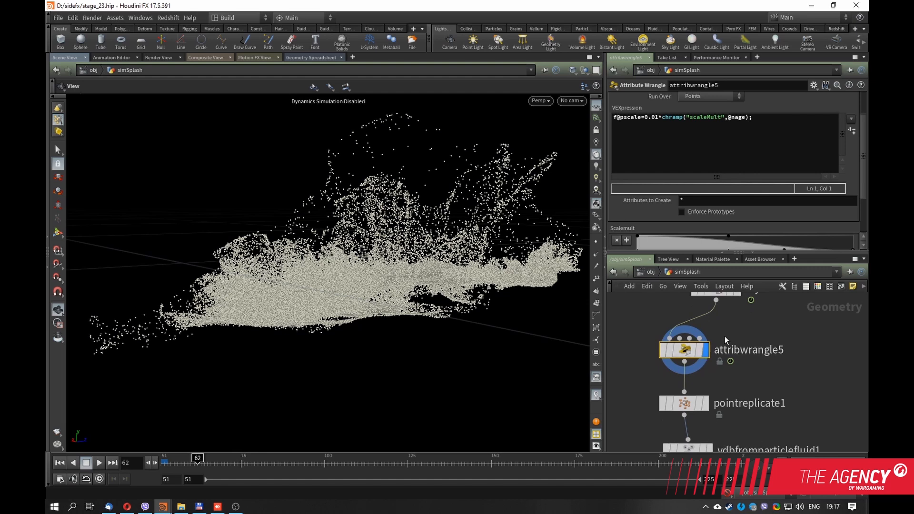
- Review attribwrangle5's Scalemult ramp and locate pointreplicate1 below it in the network
drag(864, 183, 863, 207)
middle_drag(770, 309, 767, 316)
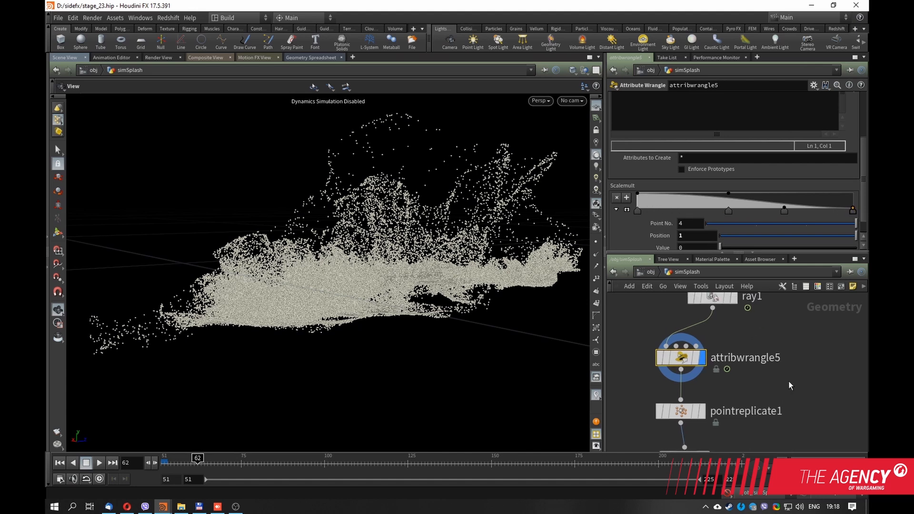
middle_drag(789, 382, 751, 347)
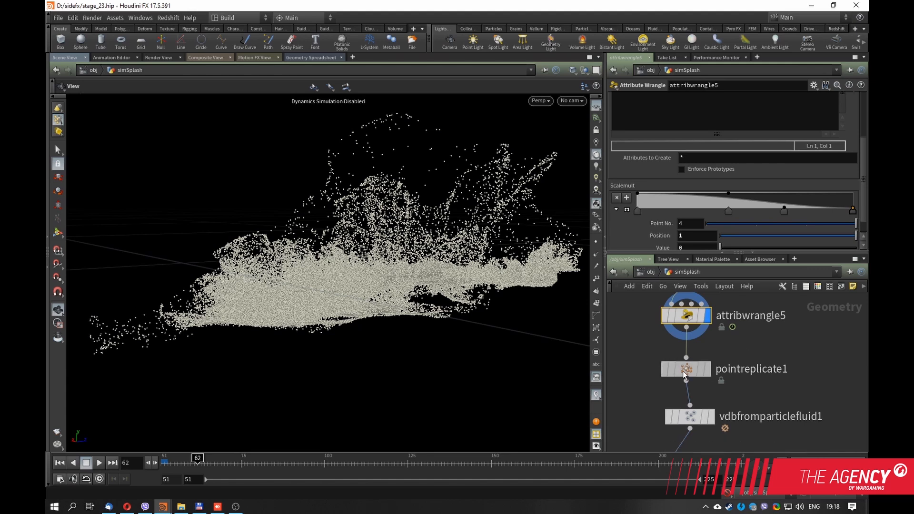
- Select and display pointreplicate1, and examine how it replicates the splash particles with Velocity Stretch Scaled at Velocity Scale 3
drag(710, 375, 708, 373)
click(707, 369)
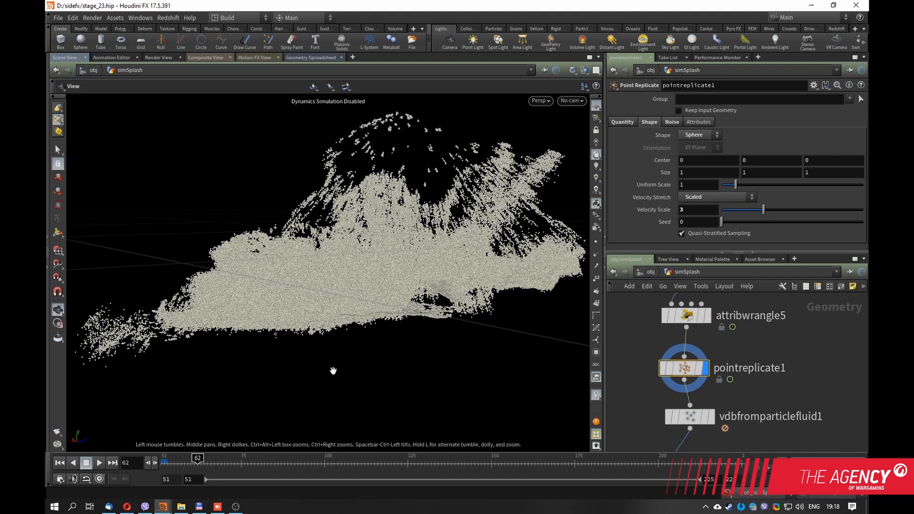
drag(438, 213, 375, 284)
right_drag(375, 284, 402, 238)
middle_drag(402, 238, 398, 265)
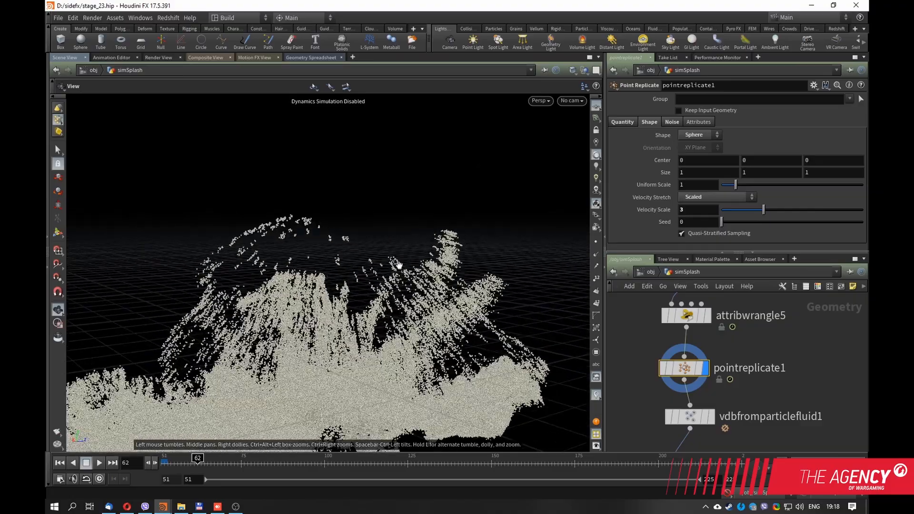
drag(397, 265, 342, 296)
right_drag(342, 296, 420, 231)
drag(420, 230, 376, 272)
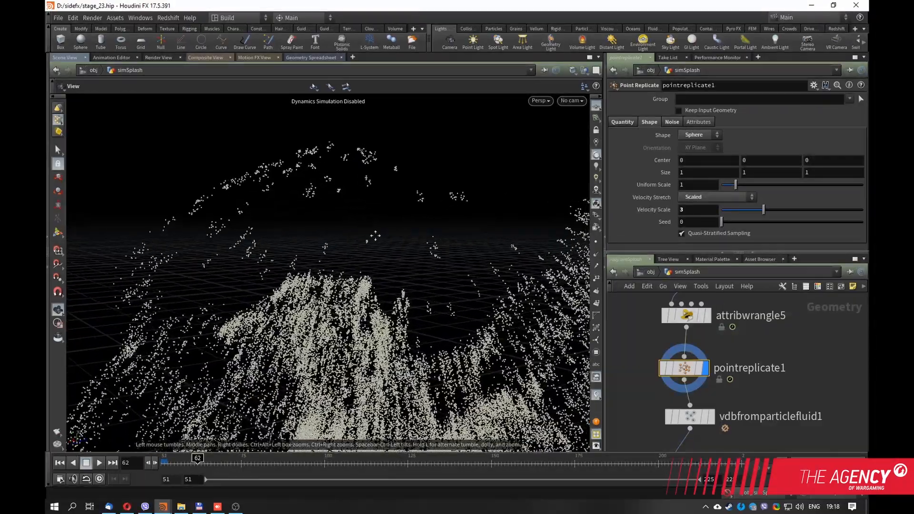
- Compare the sparse upper droplets as output by attribwrangle5 and by pointreplicate1
right_drag(376, 272, 488, 211)
drag(426, 208, 367, 219)
middle_drag(367, 218, 342, 279)
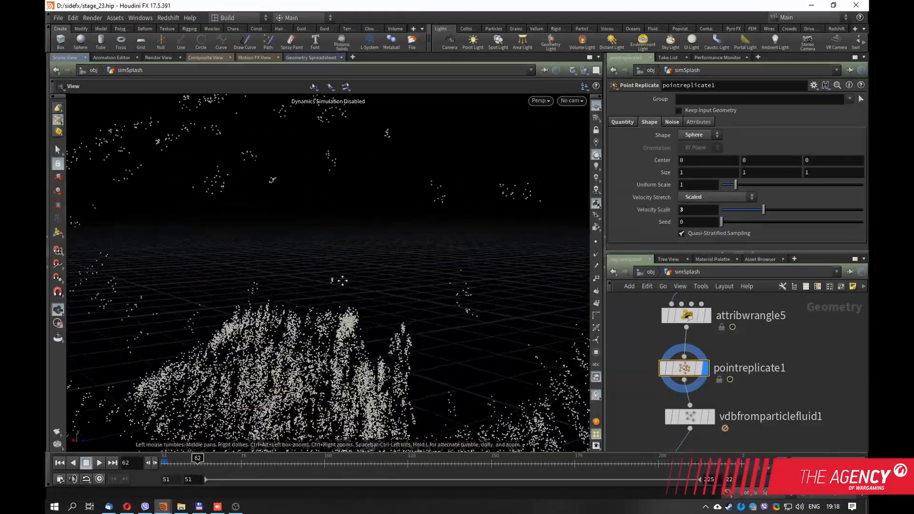
right_drag(343, 280, 402, 281)
middle_drag(402, 281, 350, 278)
mouse_move(351, 278)
mouse_down()
mouse_move(397, 272)
mouse_move(429, 288)
mouse_up()
click(708, 318)
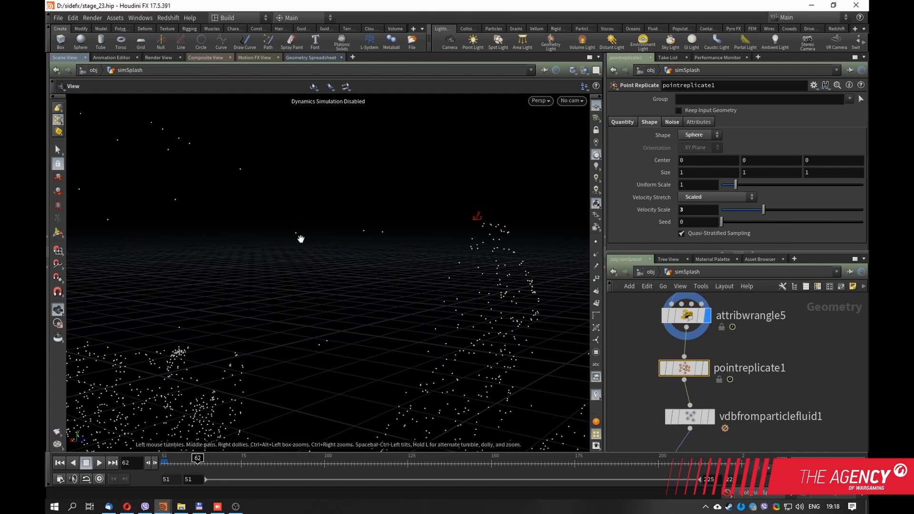
click(706, 368)
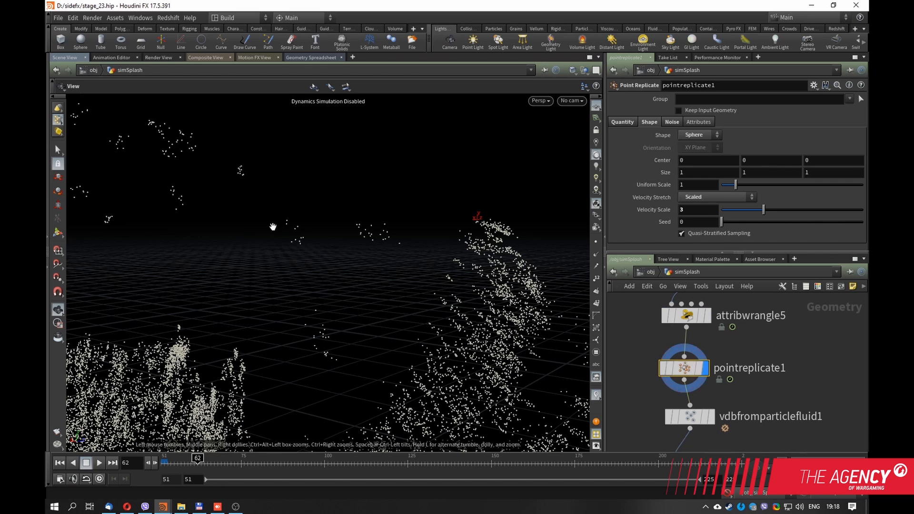
- Examine the streaks of replicated points from pointreplicate1 up close and across the whole splash
drag(267, 229, 315, 217)
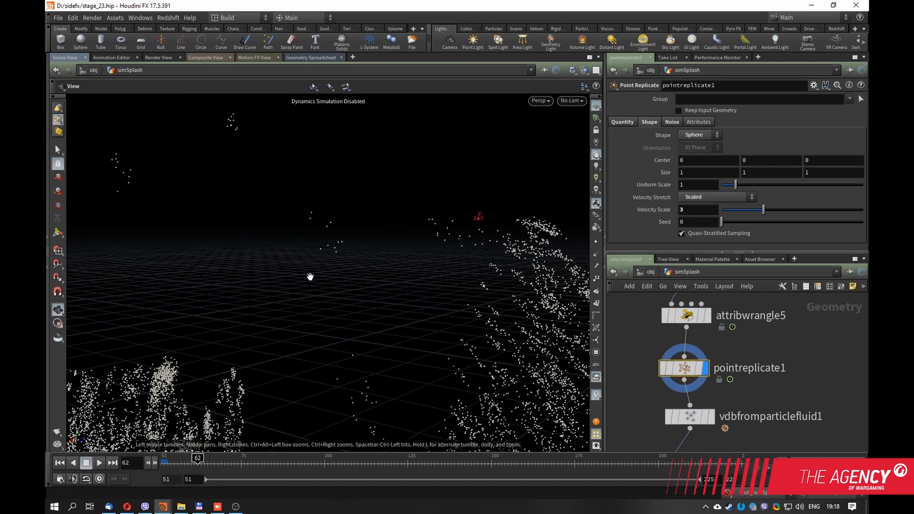
drag(340, 291, 316, 305)
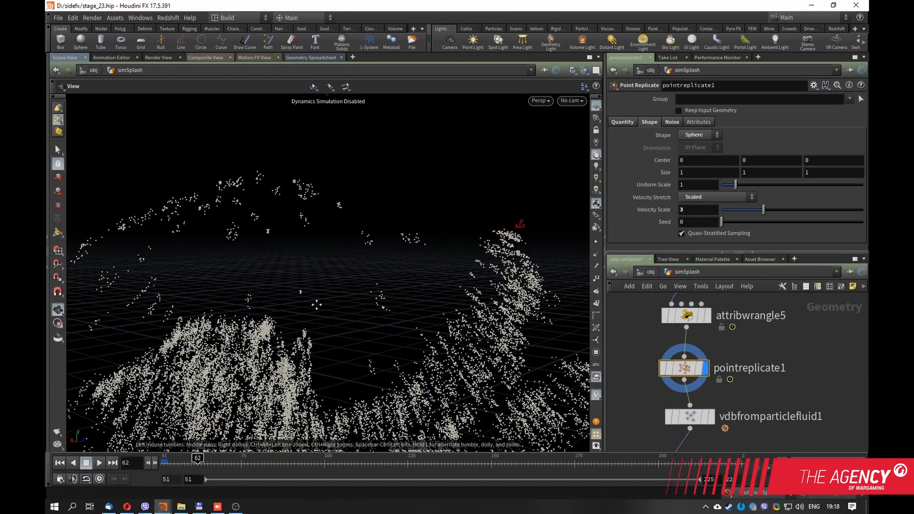
middle_drag(316, 305, 287, 279)
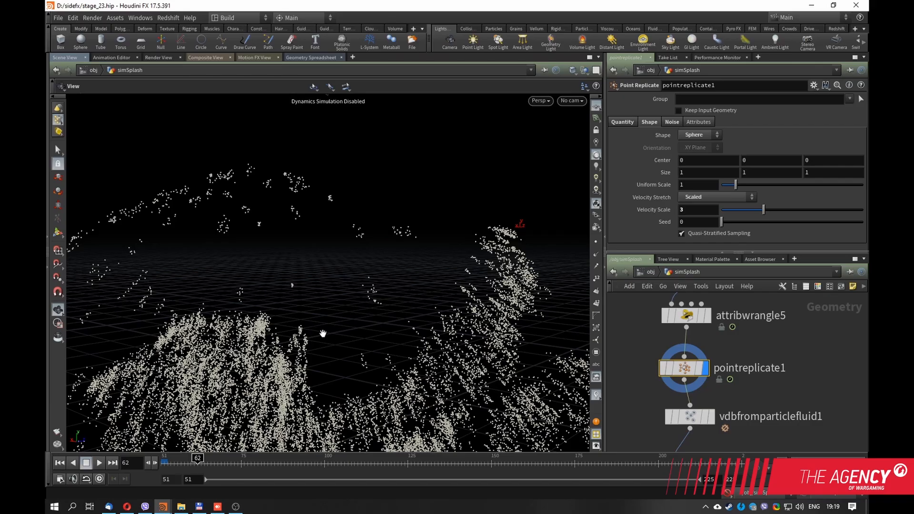
middle_drag(322, 334, 214, 290)
drag(323, 305, 267, 317)
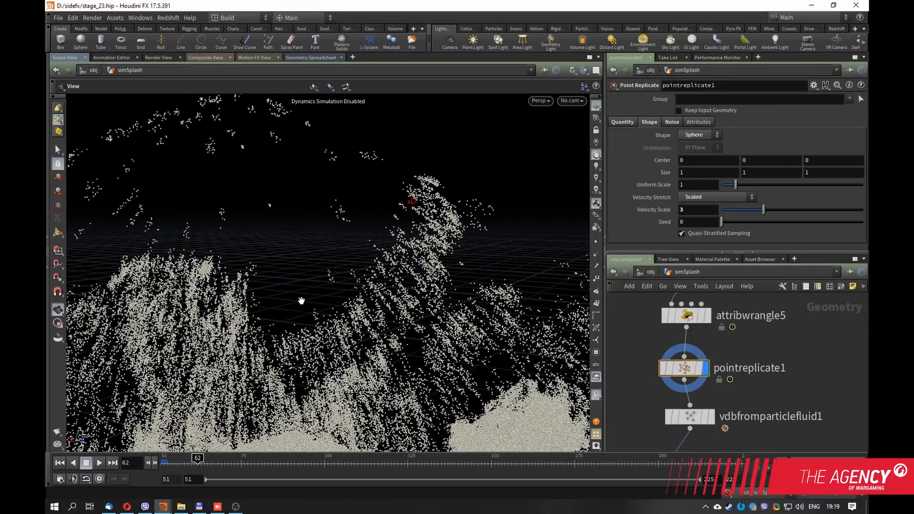
mouse_move(357, 300)
mouse_down()
mouse_move(266, 313)
mouse_move(345, 293)
mouse_up()
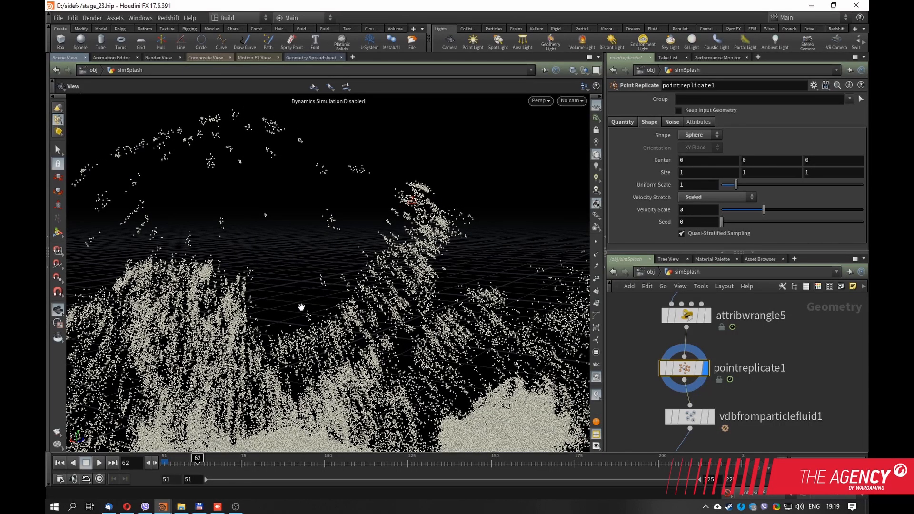
drag(301, 307, 402, 269)
- Select and display vdbfromparticlefluid1, and examine the density VDB it builds from the replicated particles
middle_drag(750, 414, 762, 365)
drag(704, 395, 703, 403)
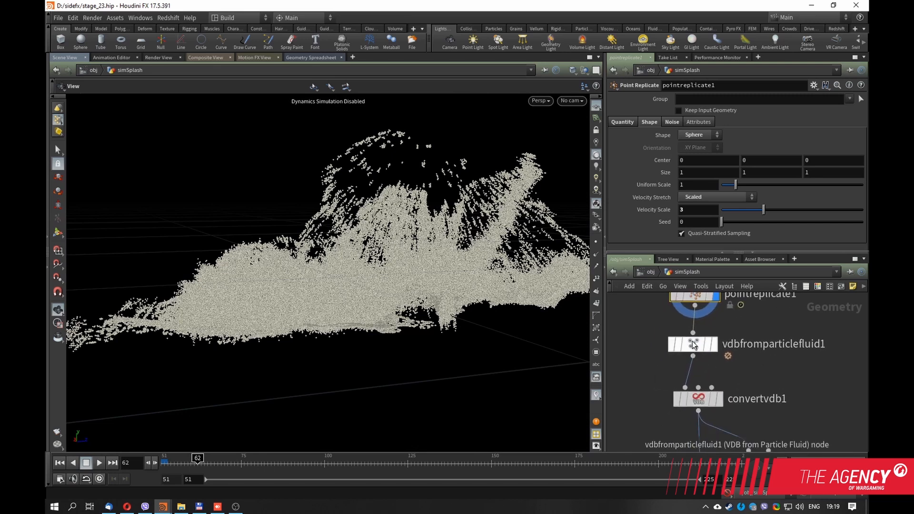
drag(693, 344, 695, 350)
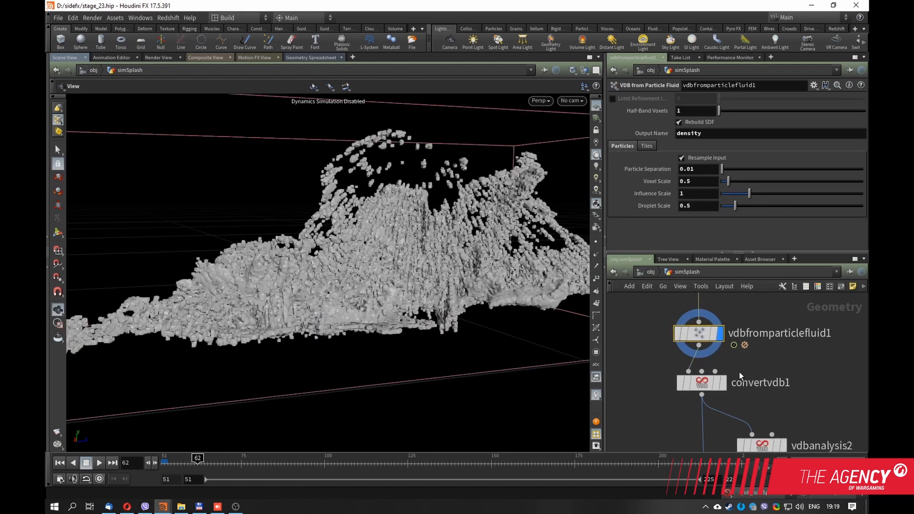
mouse_move(367, 297)
mouse_down()
mouse_move(339, 298)
mouse_move(360, 292)
mouse_up()
right_drag(360, 292, 348, 289)
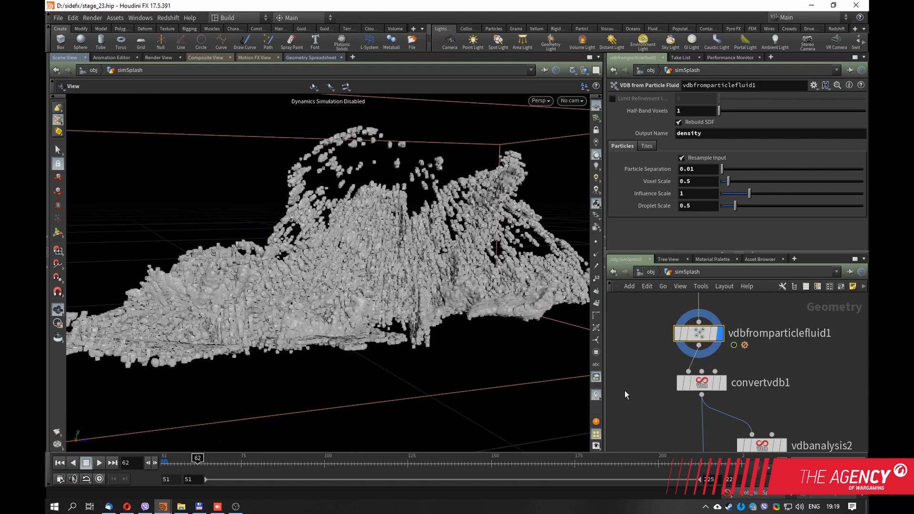
- Adjust the position of convertvdb1 below vdbfromparticlefluid1 to tidy the node chain
middle_drag(732, 415, 774, 363)
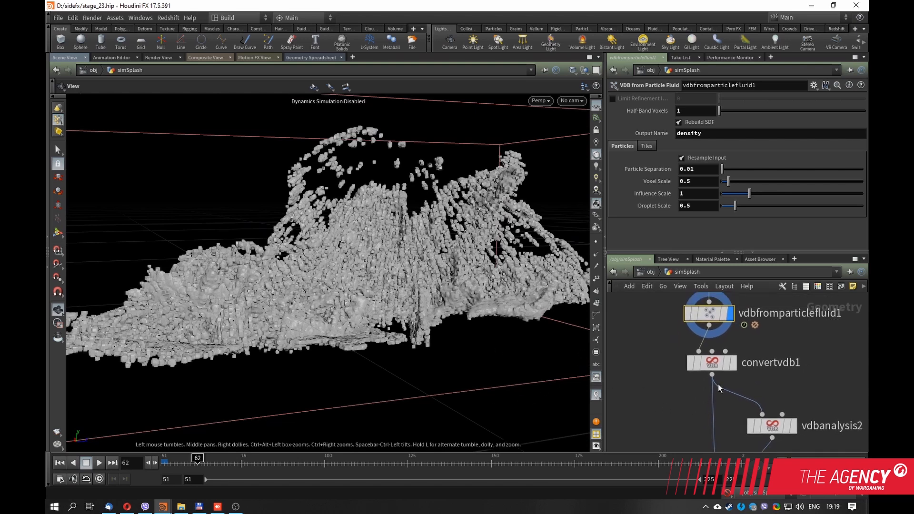
middle_drag(789, 381, 753, 397)
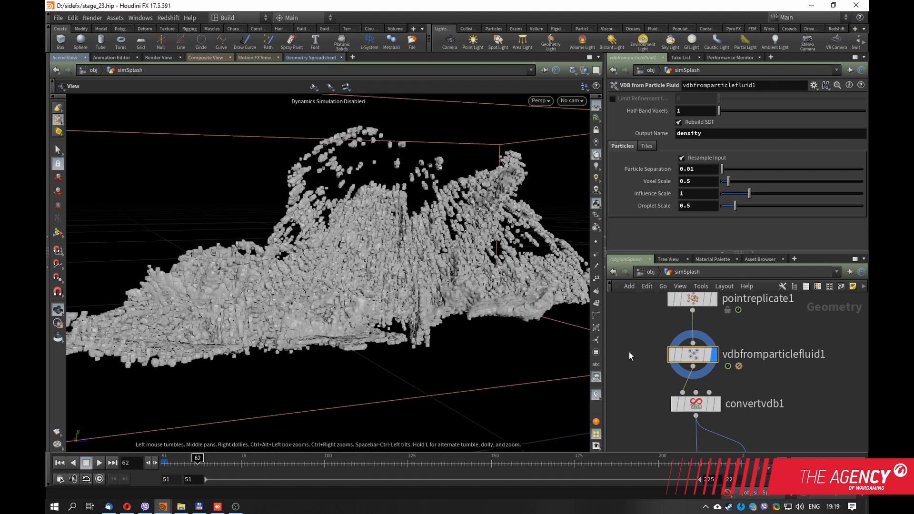
middle_drag(699, 377, 711, 352)
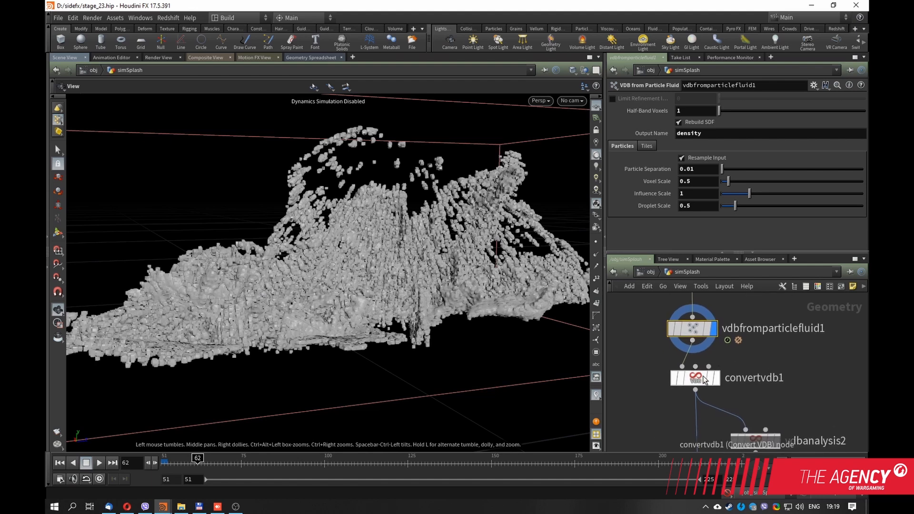
drag(703, 376, 699, 381)
middle_drag(756, 346, 755, 346)
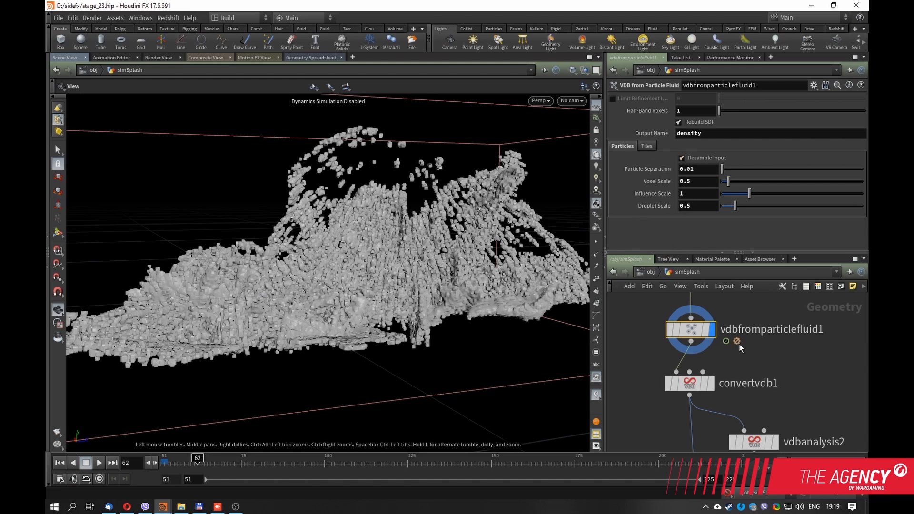
middle_drag(776, 349, 775, 360)
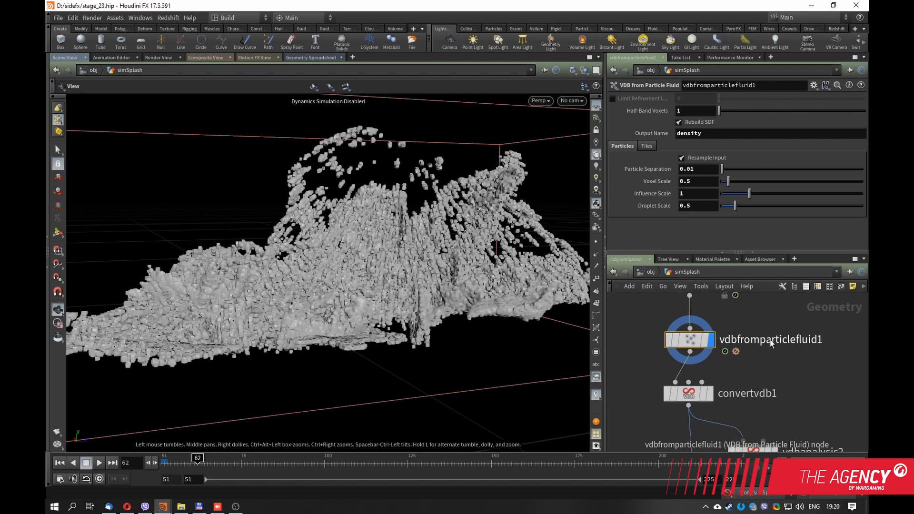
- Select and display convertvdb1, review its Convert SDF to Fog setting, and locate vdbanalysis2, volumewrangle1 and merge1 below it
drag(696, 342, 698, 339)
middle_drag(784, 375, 735, 341)
key(r)
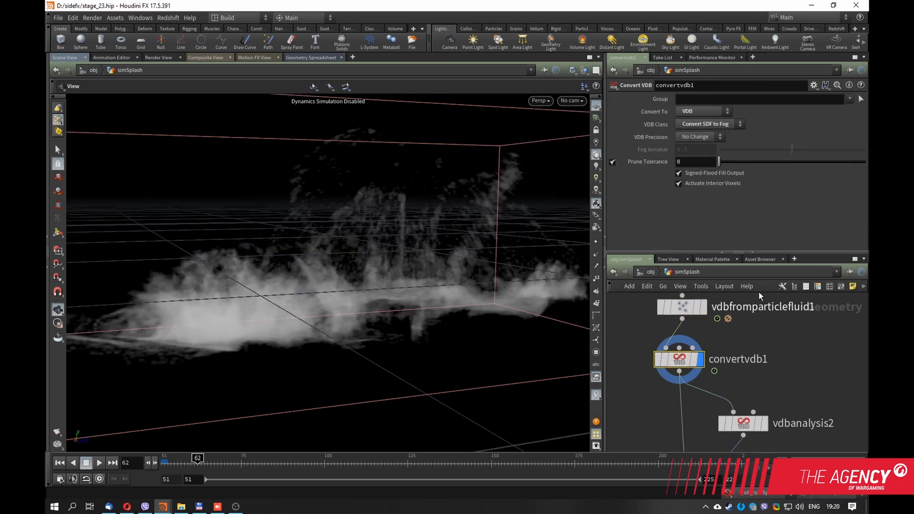
middle_drag(741, 388, 731, 338)
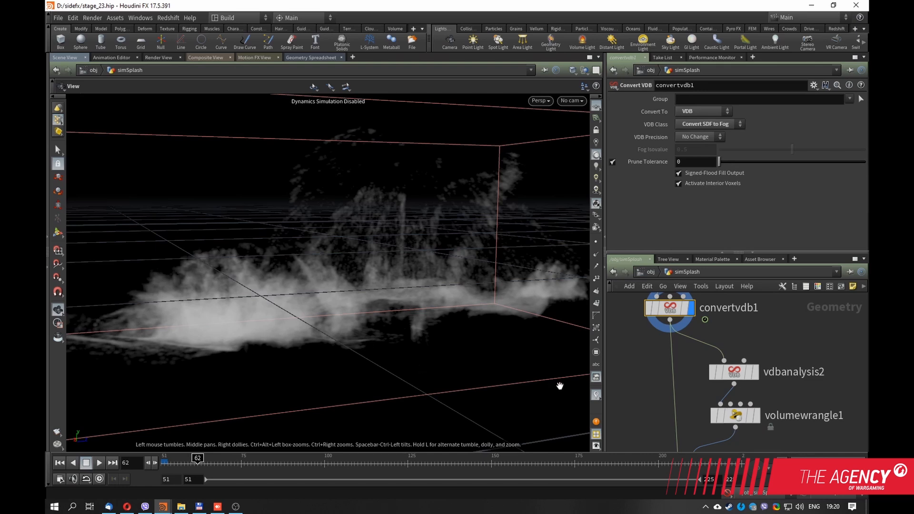
middle_drag(679, 381, 687, 362)
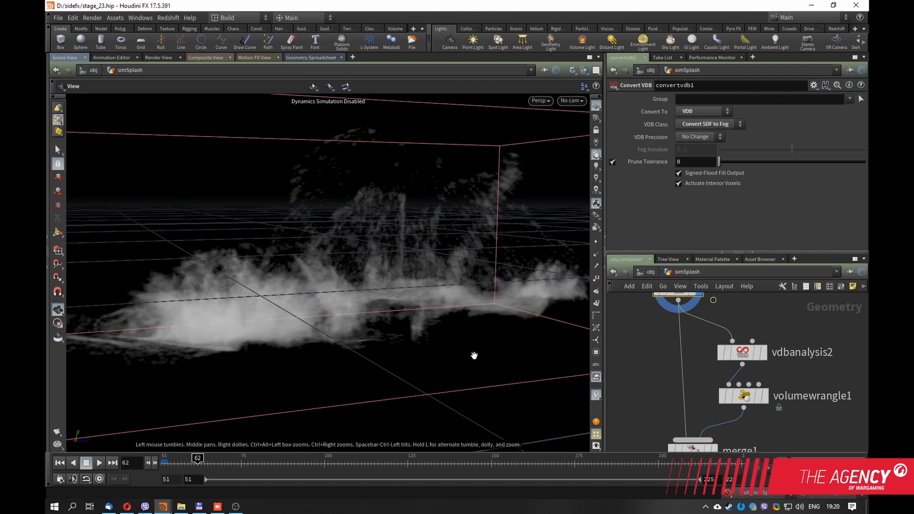
middle_drag(639, 403, 625, 384)
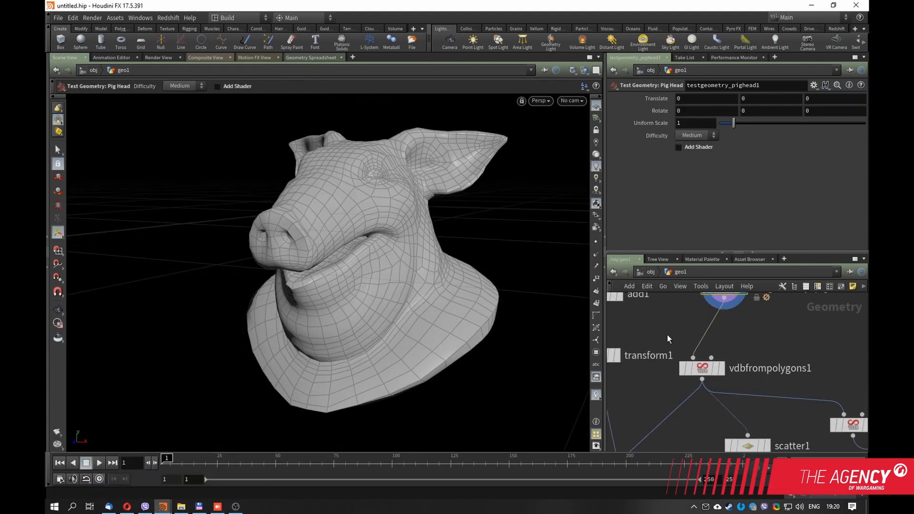
- In the pig head scene, select and display vdbfrompolygons1 and examine its fog volume from several sides
drag(453, 318, 285, 329)
middle_drag(763, 346, 758, 366)
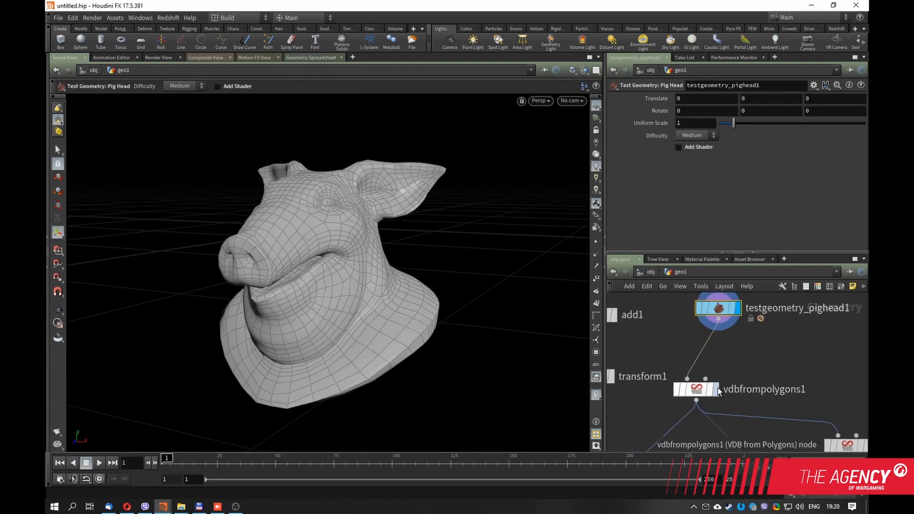
click(717, 390)
drag(696, 391, 713, 369)
alt+drag(419, 328, 355, 310)
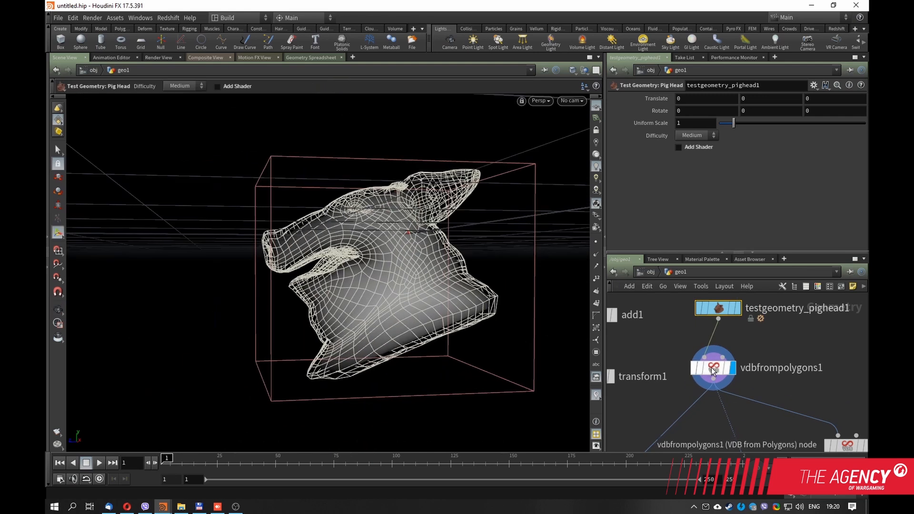
click(712, 371)
drag(321, 276, 363, 306)
- Select and display add1, followed by transform1, to inspect the single point and its placement
middle_drag(653, 398, 724, 361)
click(719, 345)
click(700, 343)
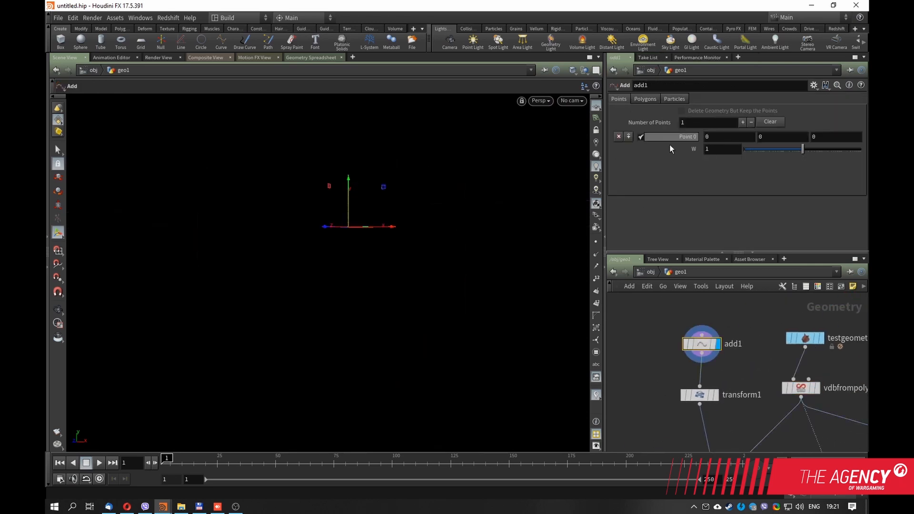
click(715, 395)
click(699, 394)
- Select and display attribwrangle1, and review its volumegradient expression that sets N from density
middle_drag(736, 401, 713, 378)
click(683, 395)
drag(668, 396, 668, 374)
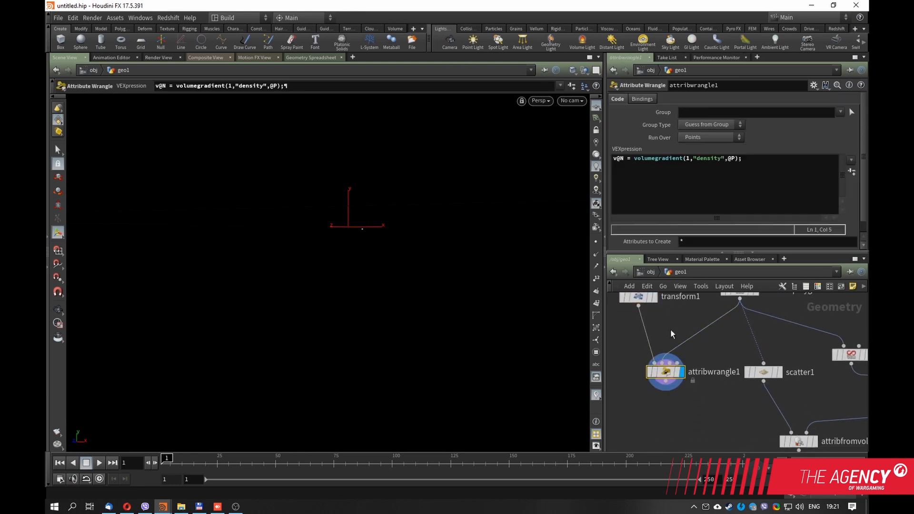
- Display vdbfrompolygons1 to review its density Fog VDB settings, and select transform1 to review the point's translation
middle_drag(672, 325, 675, 364)
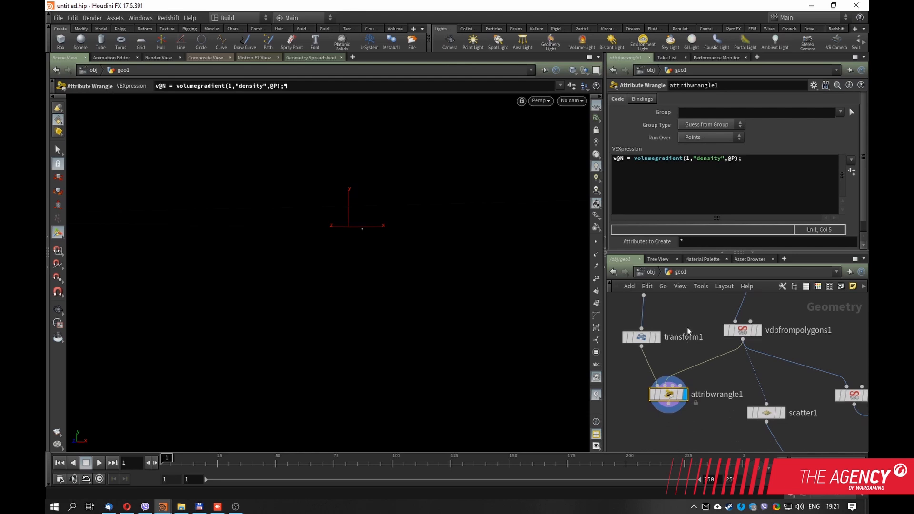
middle_drag(694, 313, 710, 347)
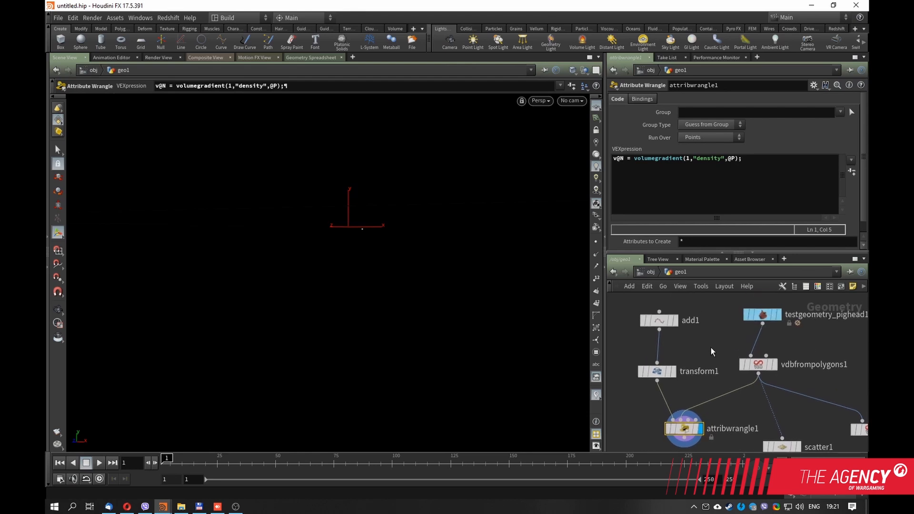
click(774, 365)
click(758, 364)
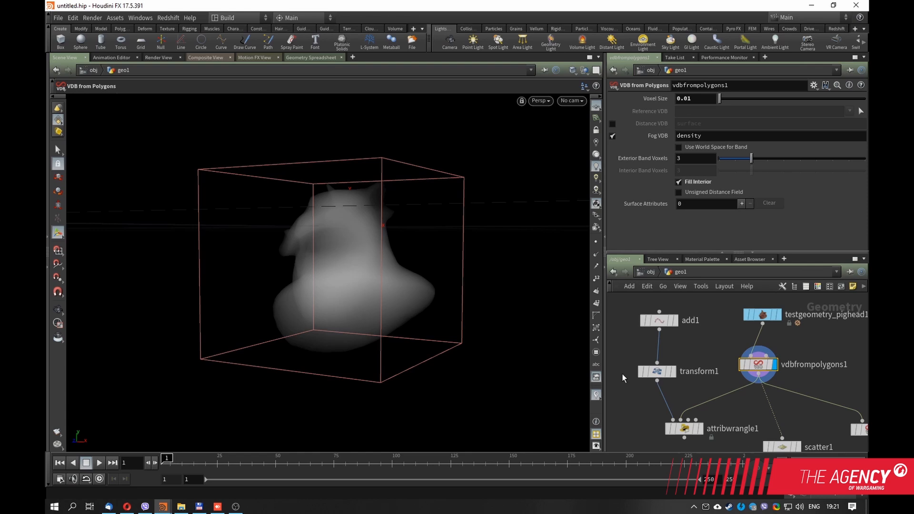
click(659, 373)
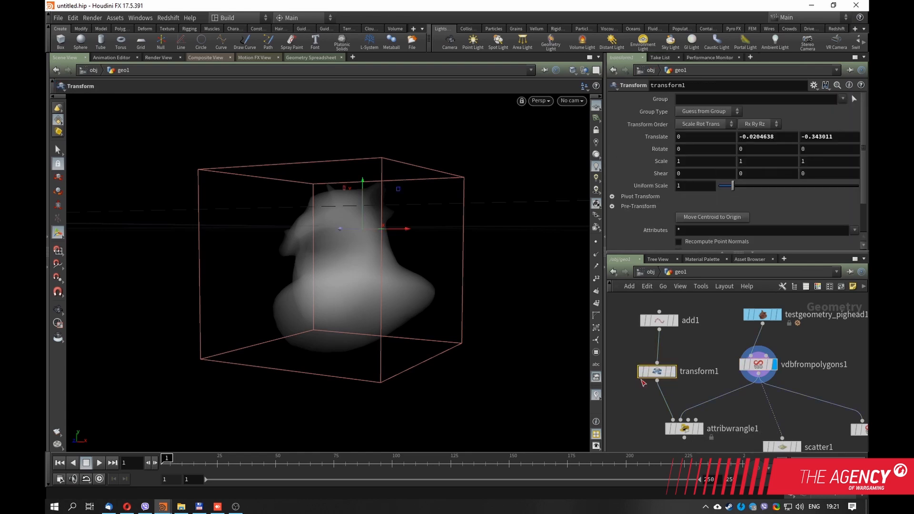
- Display attribwrangle1 again with point normals turned on, and look at it in the Front view
middle_drag(699, 365, 690, 338)
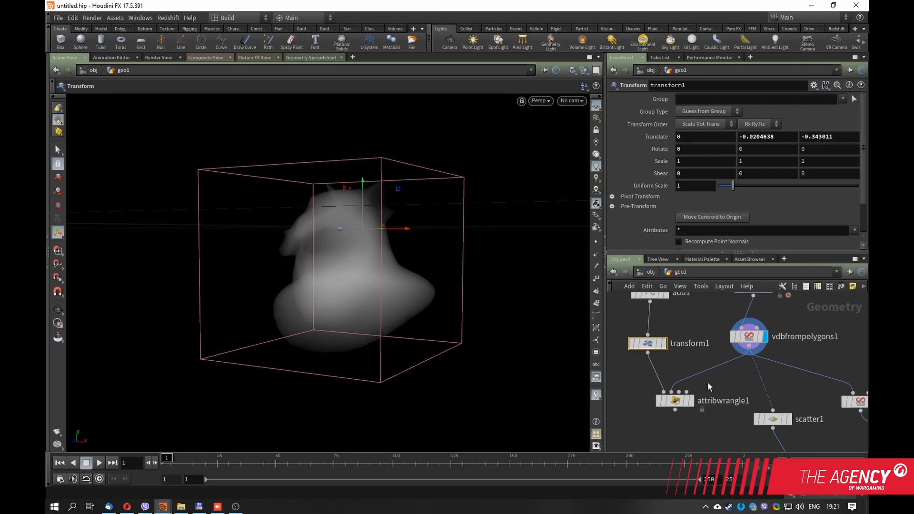
click(692, 400)
click(679, 399)
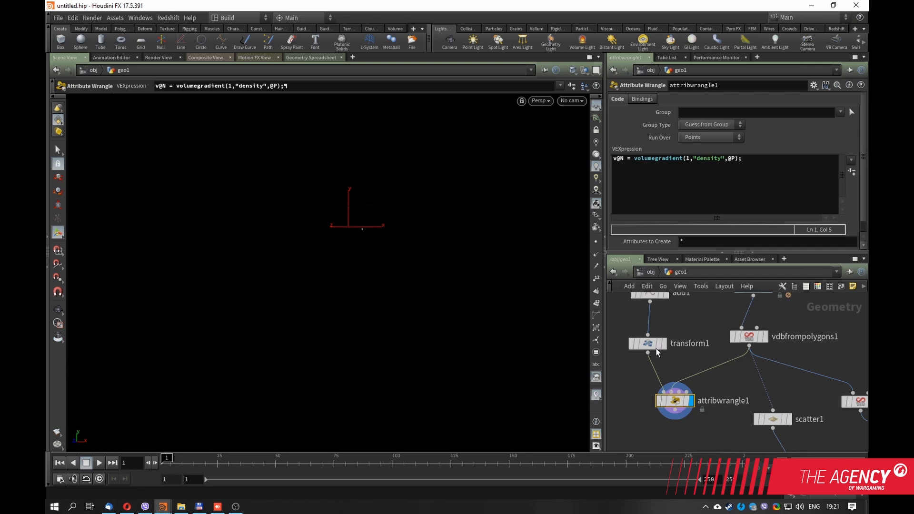
click(595, 255)
key(space+3)
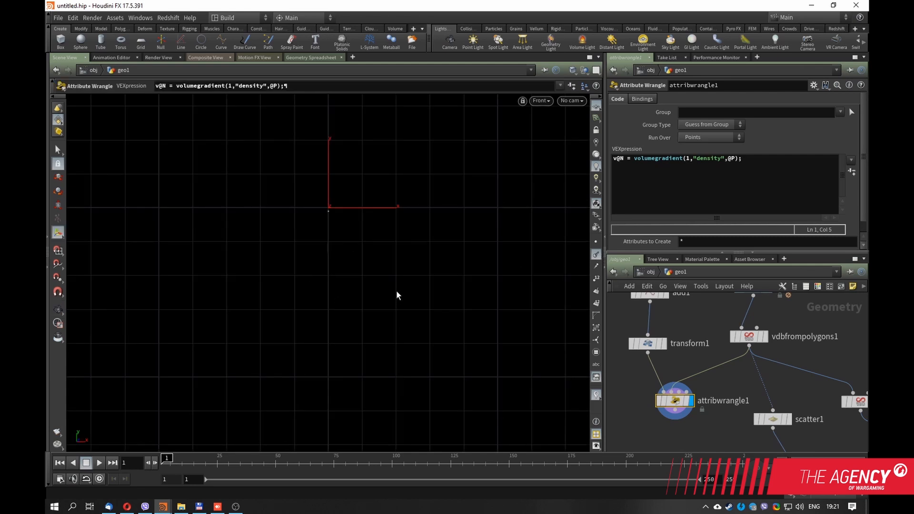
- Show testgeometry_pighead1 as a template wireframe around the point from attribwrangle1
alt+middle_drag(397, 292, 392, 320)
middle_drag(648, 321, 625, 410)
click(740, 374)
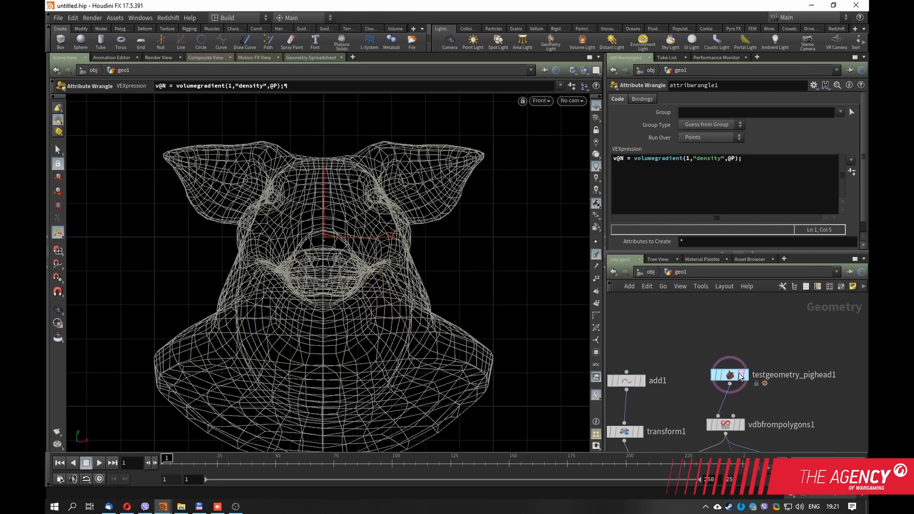
- Switch to the Right view and move transform1's point toward the surface at the back of the pig's neck
middle_drag(743, 395, 749, 378)
key(space+3)
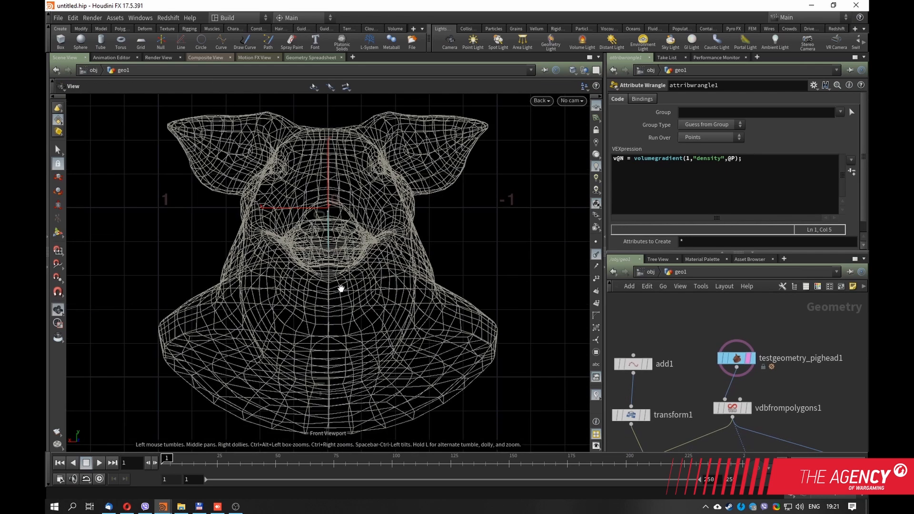
key(space+4)
right_drag(296, 322, 412, 392)
key(Return)
middle_drag(635, 420, 633, 359)
click(630, 356)
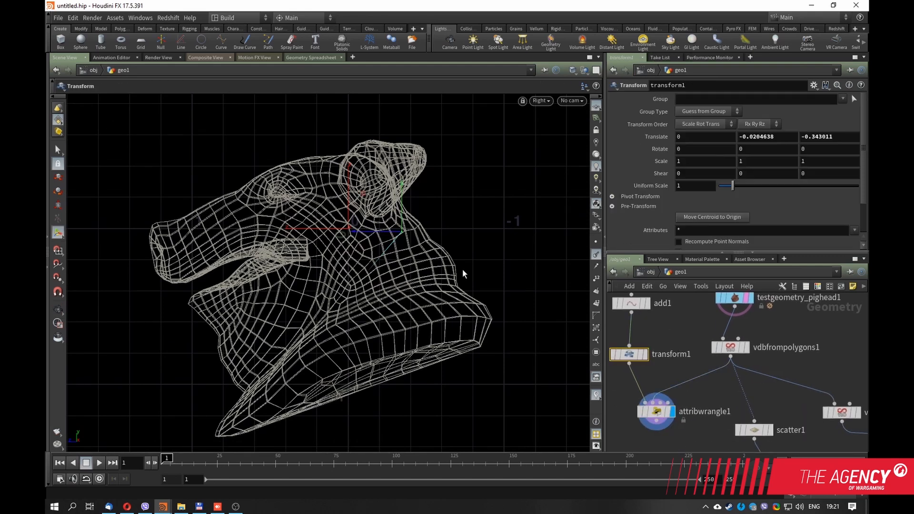
drag(401, 233, 443, 261)
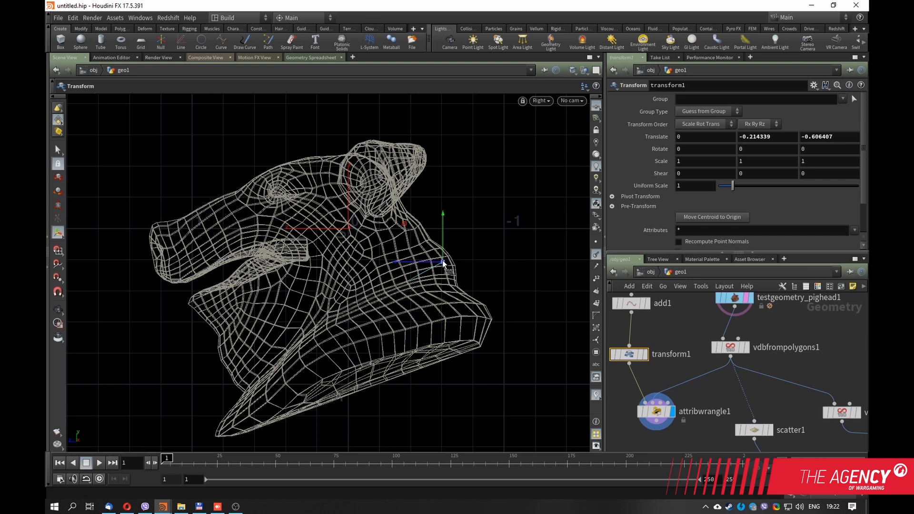
mouse_move(443, 264)
mouse_down()
mouse_move(453, 283)
mouse_move(442, 274)
mouse_up()
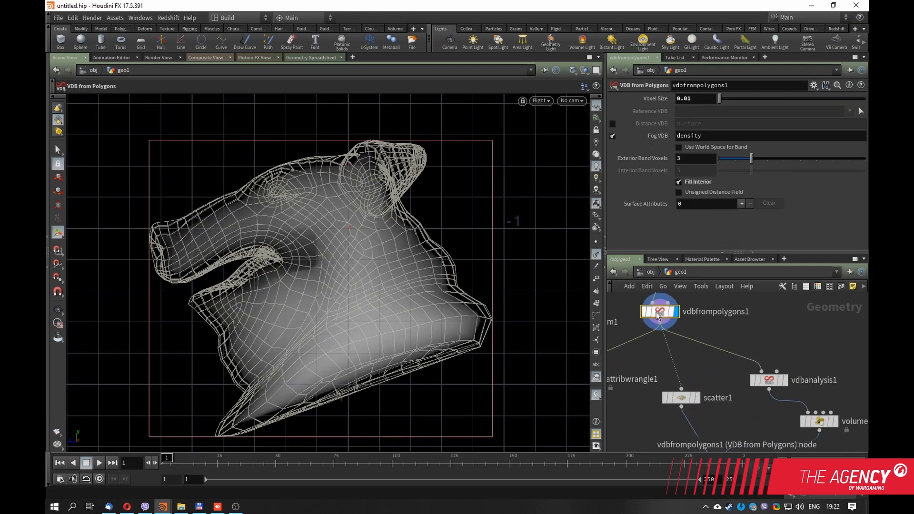
- Display vdbanalysis1 to review its Gradient operator with the custom name gradient, and inspect the node's info
middle_drag(714, 384, 718, 376)
drag(774, 379, 757, 354)
drag(685, 390, 667, 396)
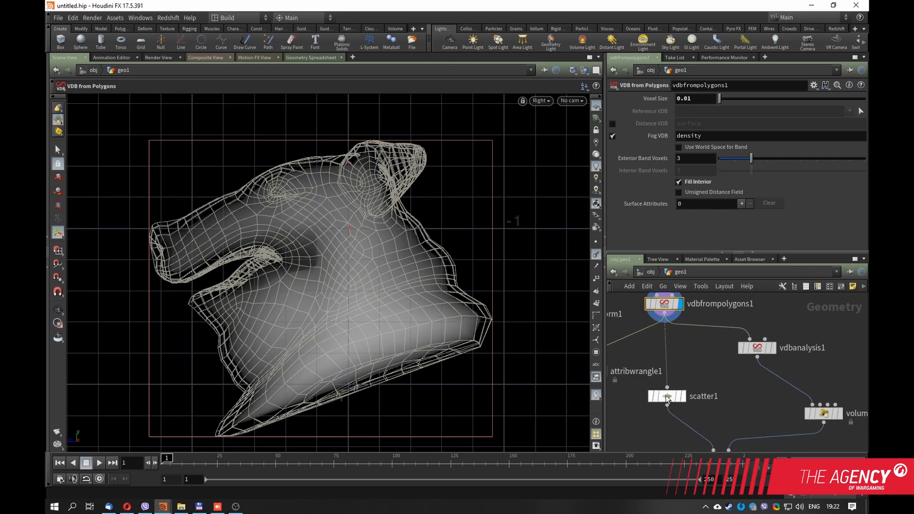
click(773, 348)
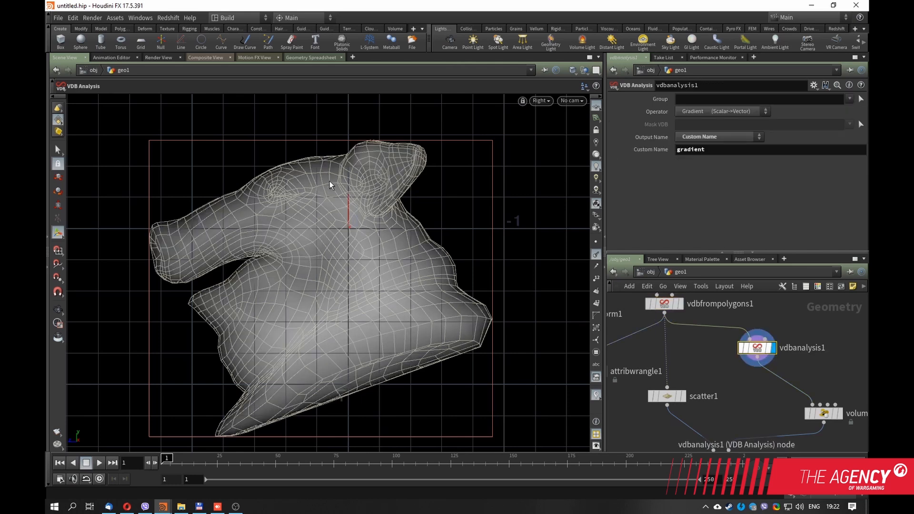
middle_drag(718, 396, 698, 413)
drag(736, 366, 725, 366)
middle_drag(716, 398, 698, 391)
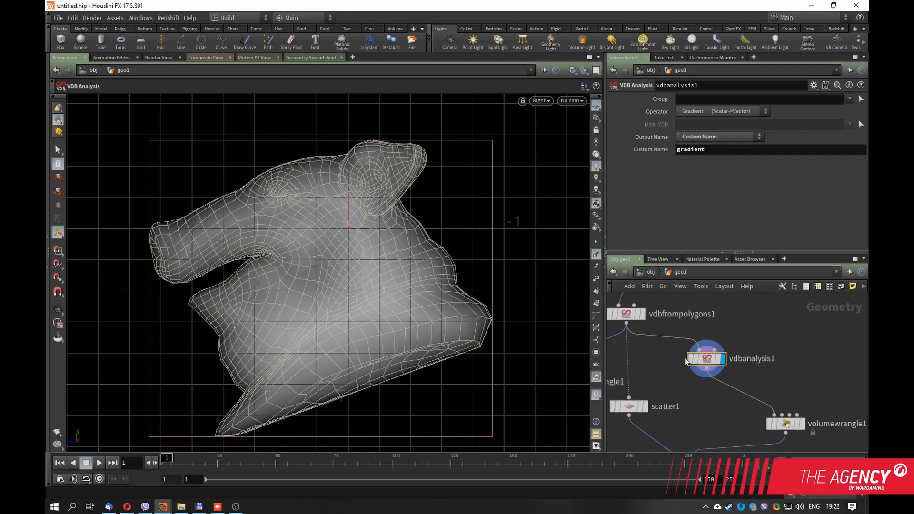
middle_click(714, 361)
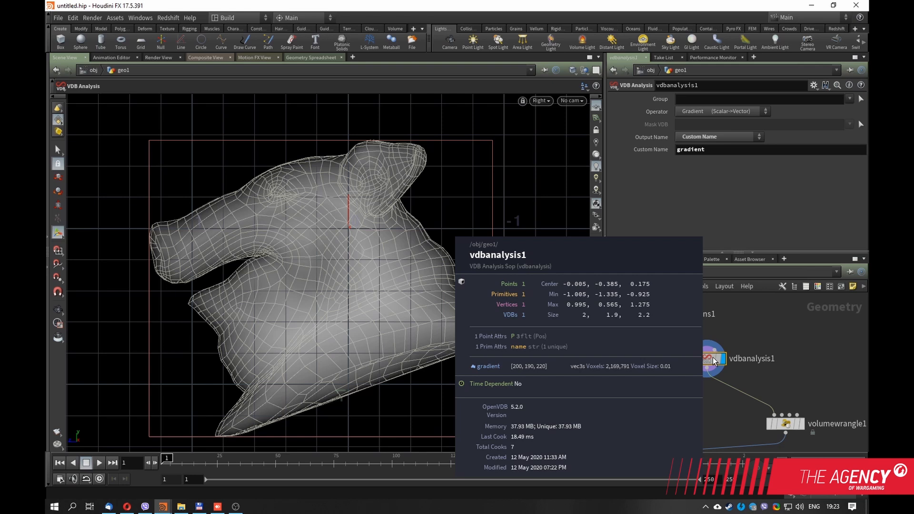
middle_drag(714, 361, 708, 342)
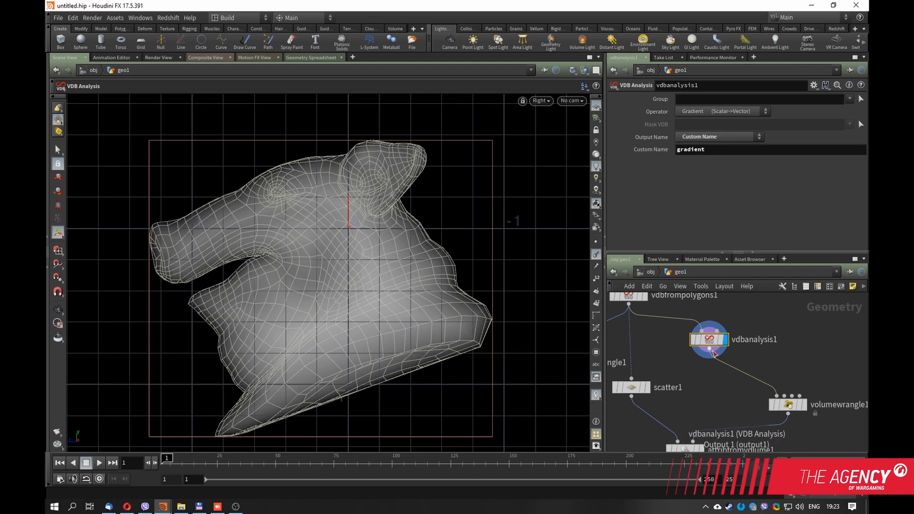
- Display scatter1 to view the points inside the pig head and review its Force Total Count setting
middle_drag(646, 395, 697, 370)
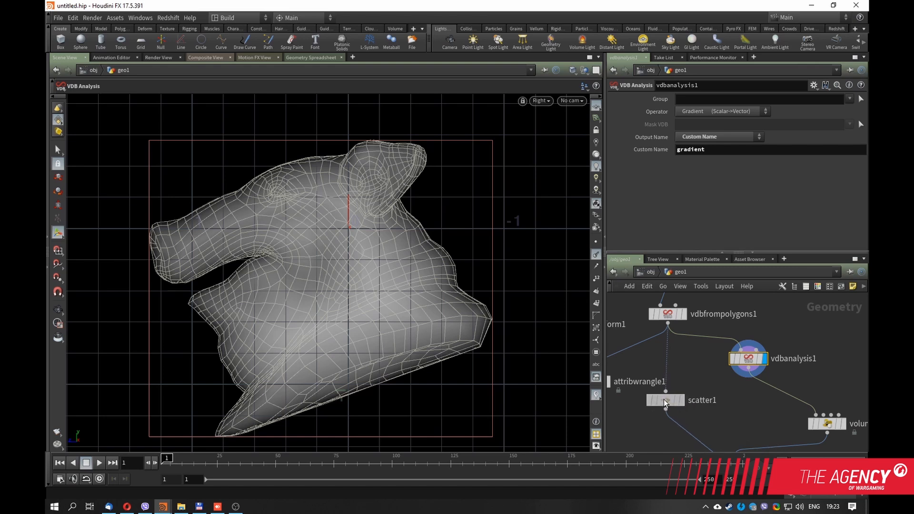
middle_drag(702, 417, 709, 374)
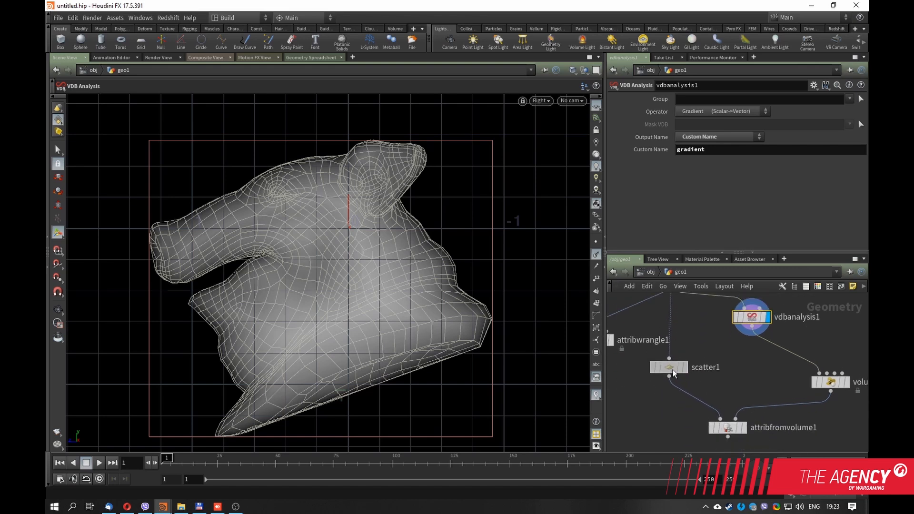
click(685, 367)
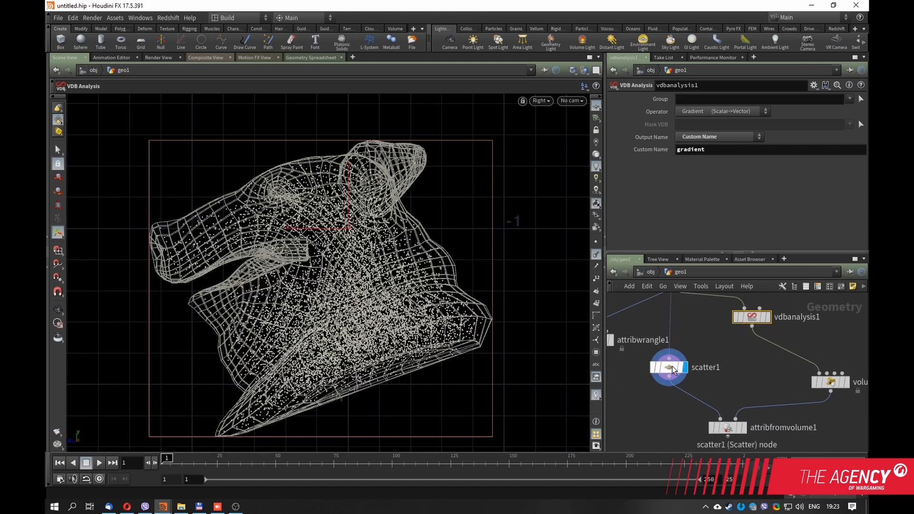
click(668, 367)
alt+middle_drag(306, 303, 336, 285)
alt+right_drag(337, 285, 318, 286)
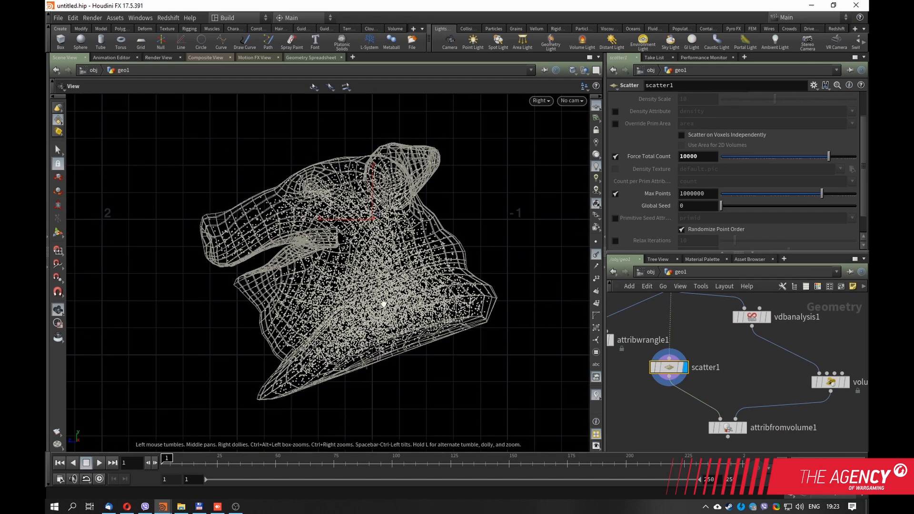
middle_drag(765, 372, 699, 384)
drag(654, 374, 654, 370)
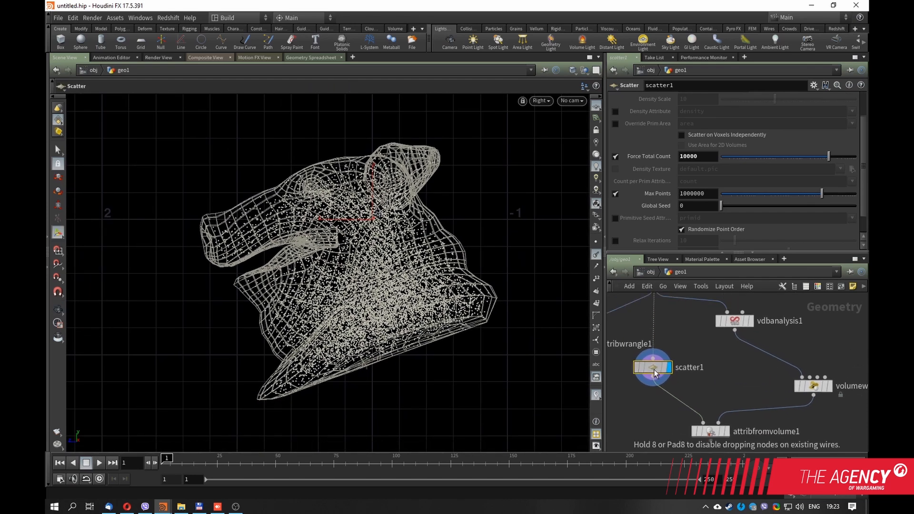
- Connect vdbanalysis1 directly to the second input of attribfromvolume1, then display and select attribfromvolume1
click(736, 322)
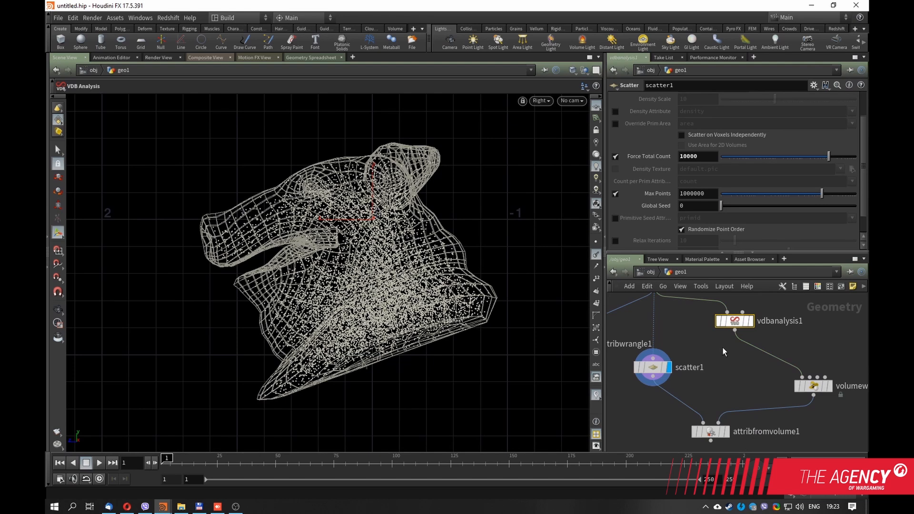
middle_drag(722, 346, 722, 334)
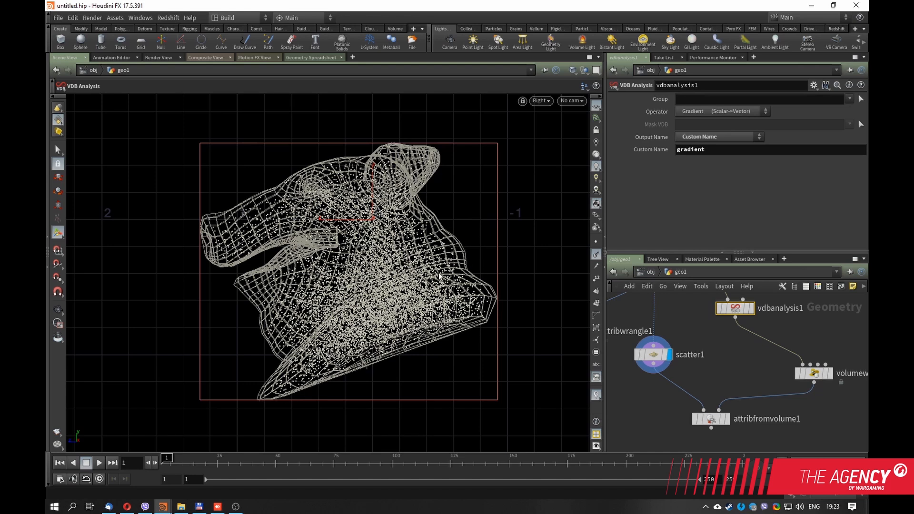
click(735, 316)
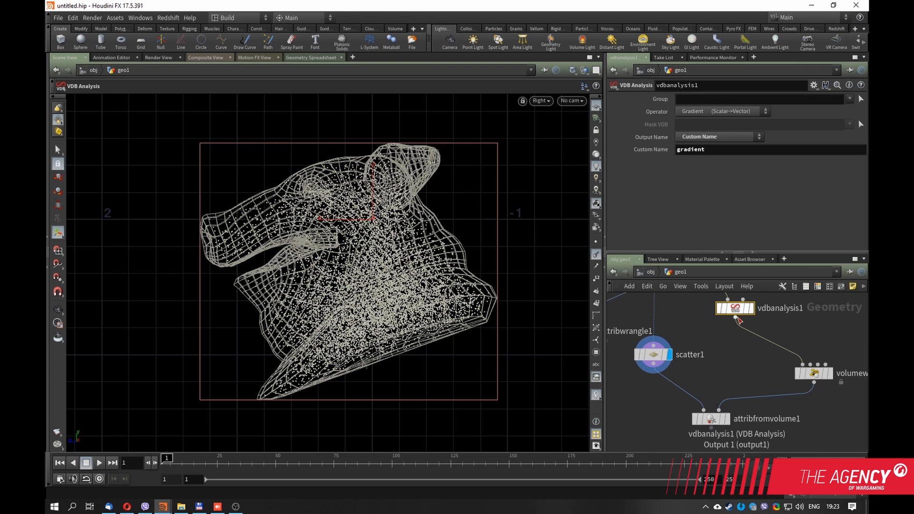
click(718, 407)
click(727, 419)
drag(711, 421, 698, 413)
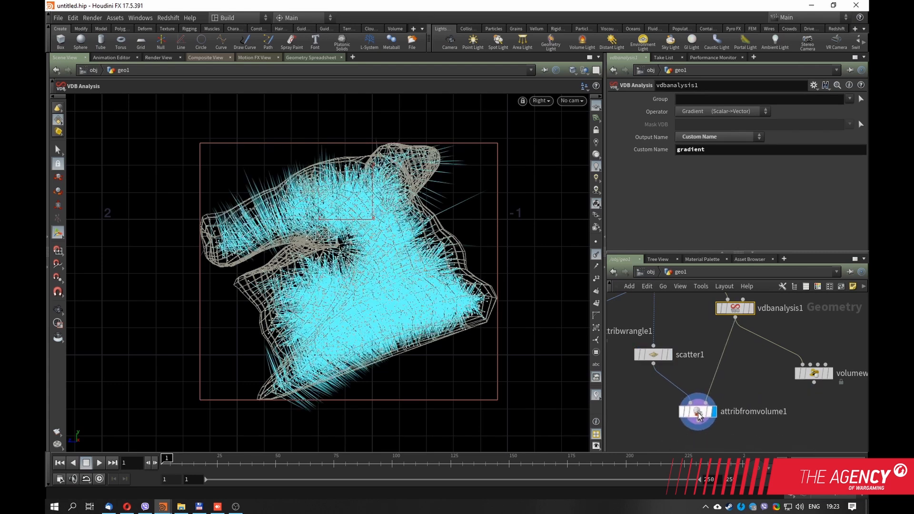
click(698, 413)
- Examine the direction of the scattered points' normals near the pig head's surface from attribfromvolume1
alt+middle_drag(376, 235, 288, 232)
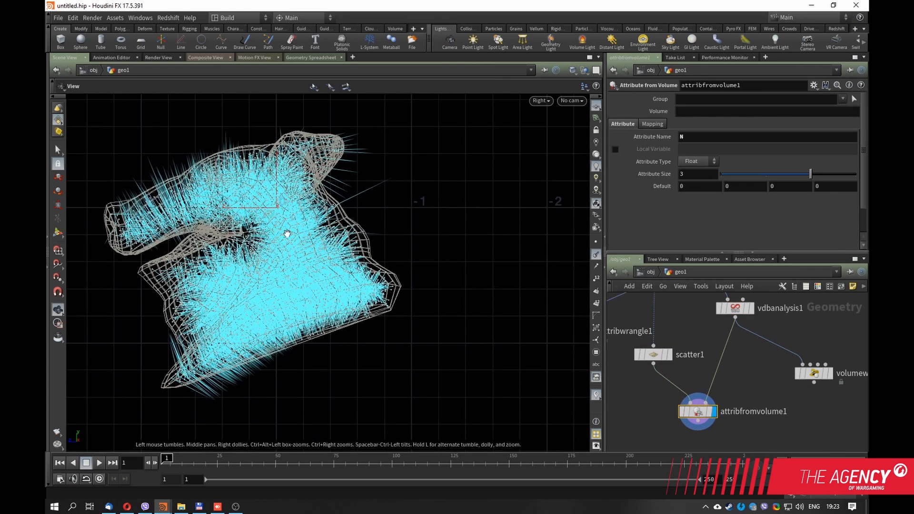
alt+right_drag(287, 232, 443, 273)
alt+middle_drag(259, 300, 325, 285)
alt+right_drag(325, 285, 364, 313)
alt+middle_drag(364, 312, 319, 304)
alt+right_drag(319, 305, 485, 329)
alt+middle_drag(486, 329, 413, 287)
alt+right_drag(363, 272, 285, 263)
alt+middle_drag(293, 264, 463, 249)
alt+middle_drag(200, 371, 282, 325)
alt+middle_drag(278, 338, 152, 393)
alt+middle_drag(485, 240, 334, 295)
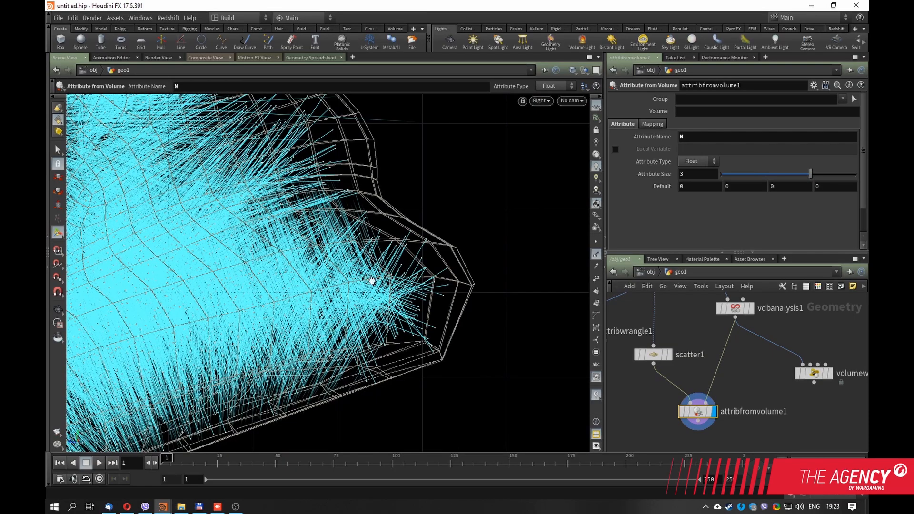
alt+middle_drag(370, 277, 420, 314)
alt+right_drag(420, 314, 317, 308)
drag(317, 308, 350, 304)
key(Return)
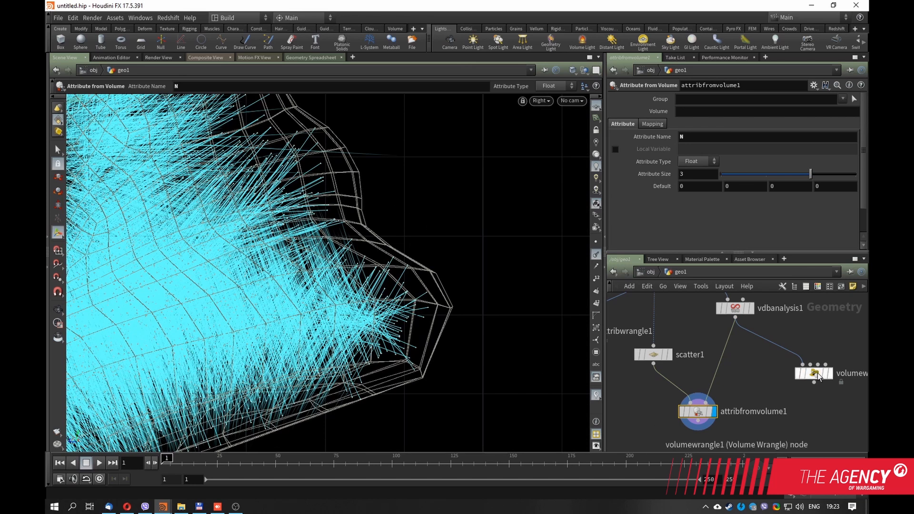
- Insert volumewrangle1 between vdbanalysis1 and attribfromvolume1, review its v@gradient*=-1 expression, and reselect attribfromvolume1
drag(814, 373, 724, 368)
click(728, 368)
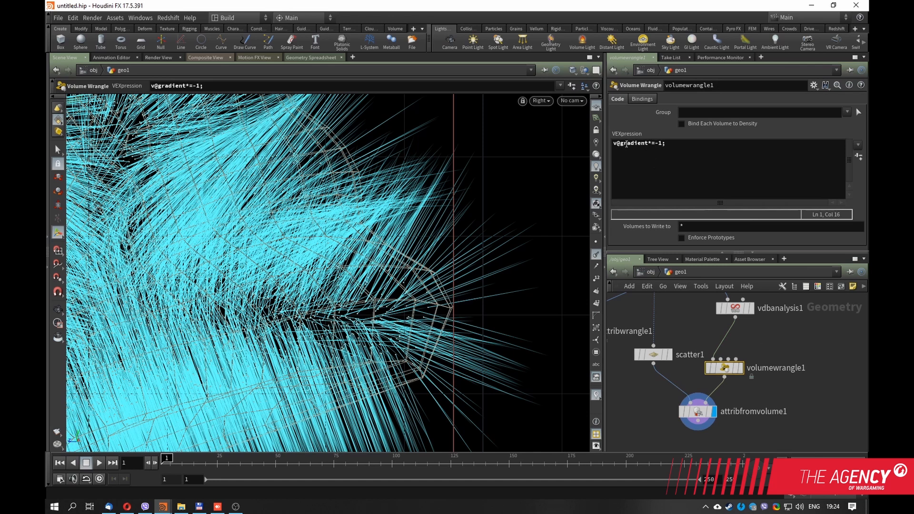
drag(726, 367, 732, 367)
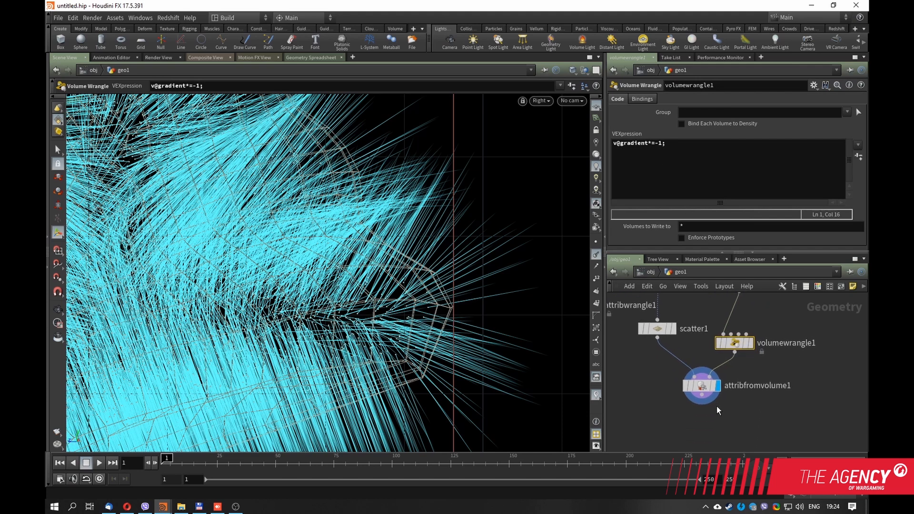
click(705, 387)
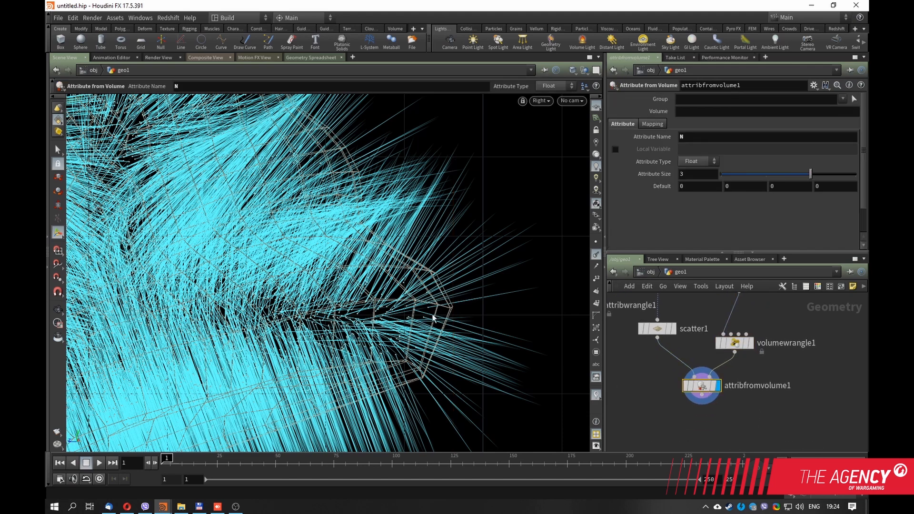
- Examine the normals around the neck edge and across the whole pig head with the gradient multiplied by -1
alt+middle_drag(433, 317, 499, 268)
alt+right_drag(500, 268, 410, 269)
alt+middle_drag(410, 269, 496, 139)
alt+middle_drag(119, 285, 124, 319)
alt+middle_drag(528, 216, 288, 327)
mouse_move(309, 319)
alt+right_down()
mouse_move(503, 296)
mouse_move(333, 291)
alt+right_up()
mouse_move(331, 269)
alt+middle_down()
mouse_move(385, 377)
mouse_move(453, 352)
mouse_move(537, 378)
alt+middle_up()
right_drag(524, 371, 214, 324)
middle_drag(274, 299, 320, 173)
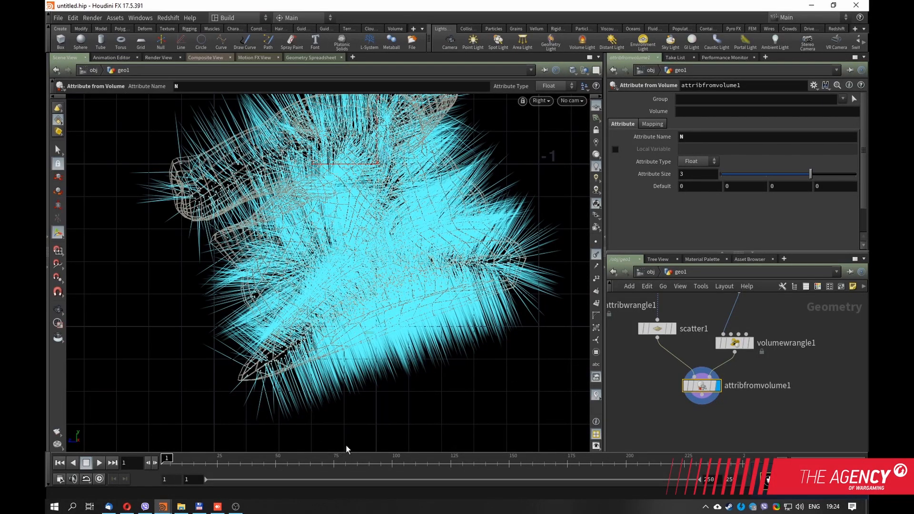
- Switch to the stage_23.hip scene and display vdbanalysis2 in simSplash to review its gradient settings
mouse_move(162, 505)
click(107, 465)
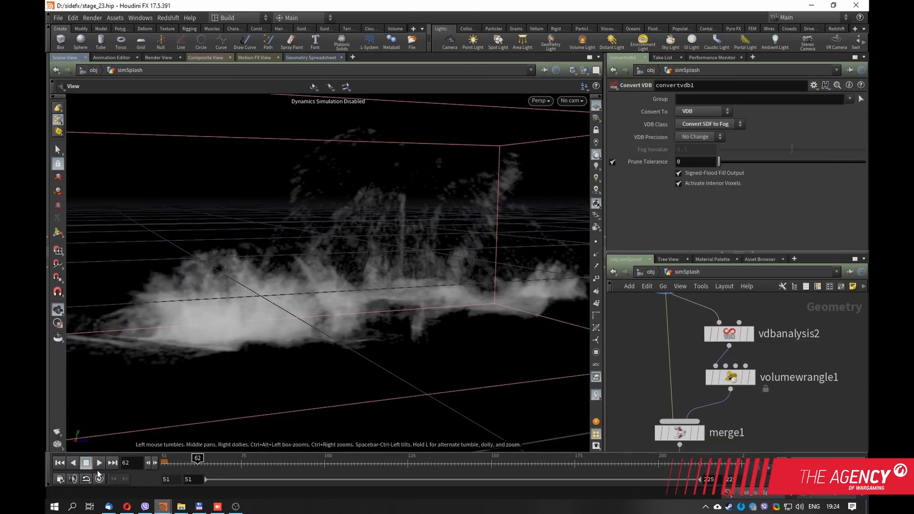
mouse_move(789, 355)
middle_down()
mouse_move(791, 322)
mouse_move(783, 372)
middle_up()
click(720, 350)
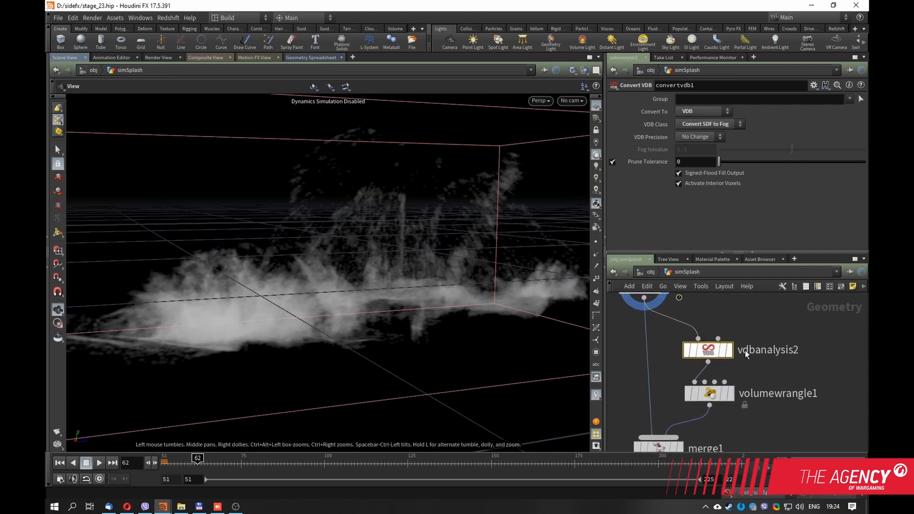
click(731, 352)
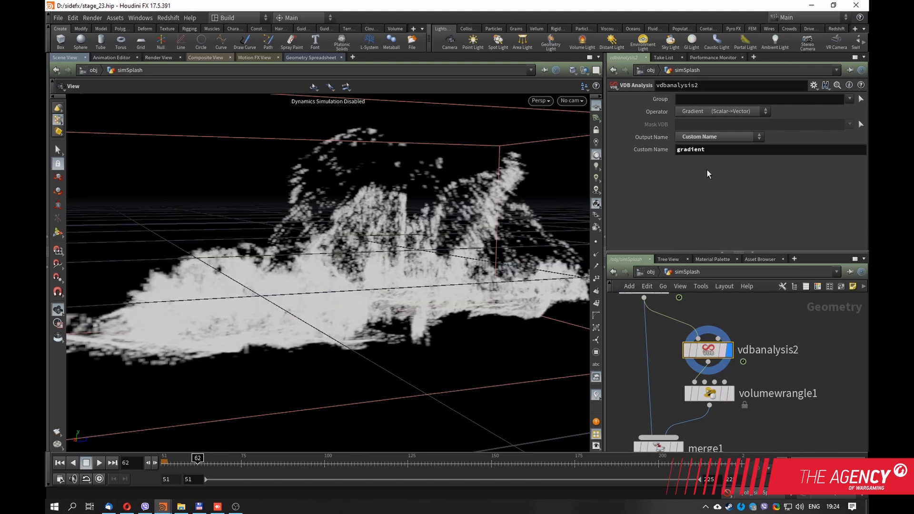
- Display and select volumewrangle1 in simSplash to review its v@gradient *= -1 expression
middle_drag(780, 384, 797, 341)
click(745, 361)
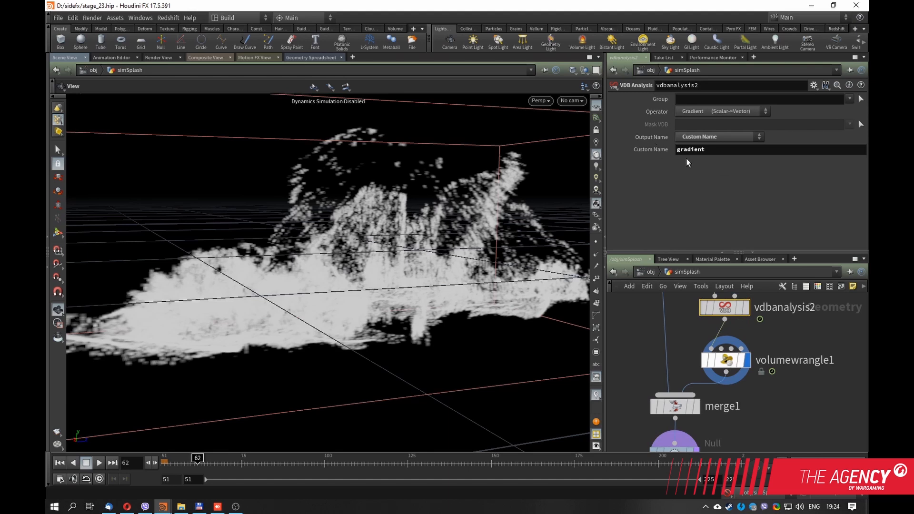
click(724, 360)
- Display merge1, space it and the _save null apart, and inspect merge1's inputs and node info for the density and gradient volumes
middle_drag(747, 413, 737, 361)
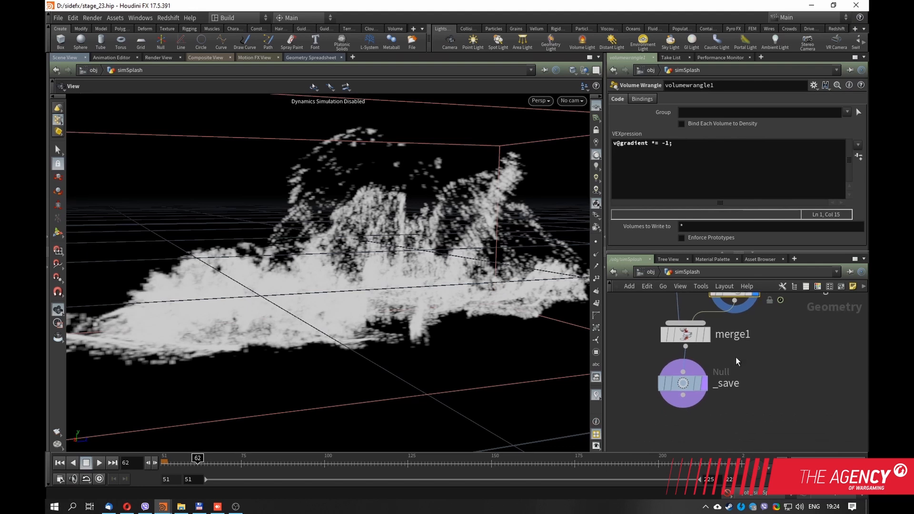
click(706, 334)
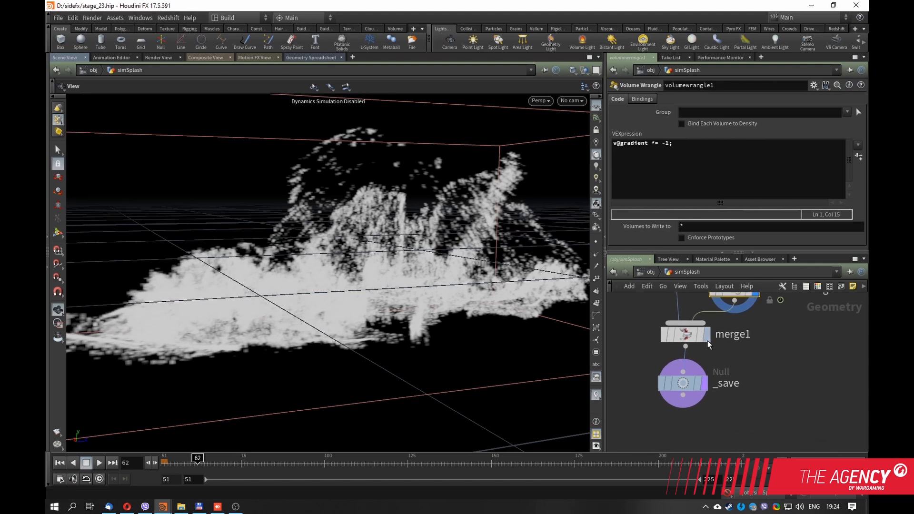
click(742, 343)
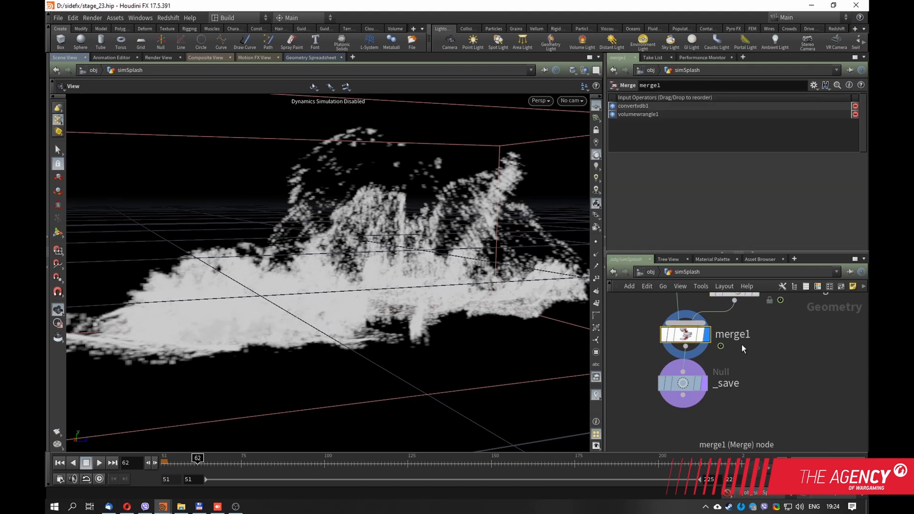
mouse_move(746, 361)
middle_down()
mouse_move(745, 337)
mouse_move(741, 361)
middle_up()
drag(686, 397, 688, 416)
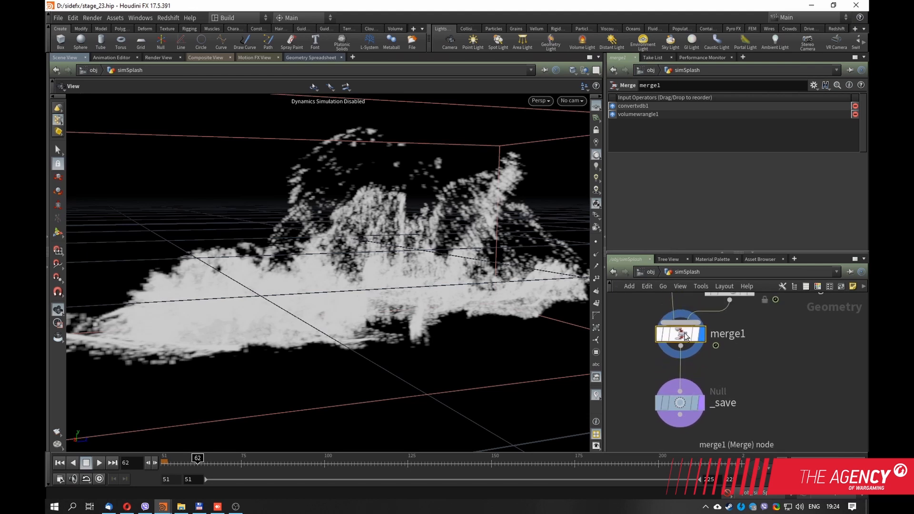
drag(686, 335, 687, 346)
middle_click(686, 346)
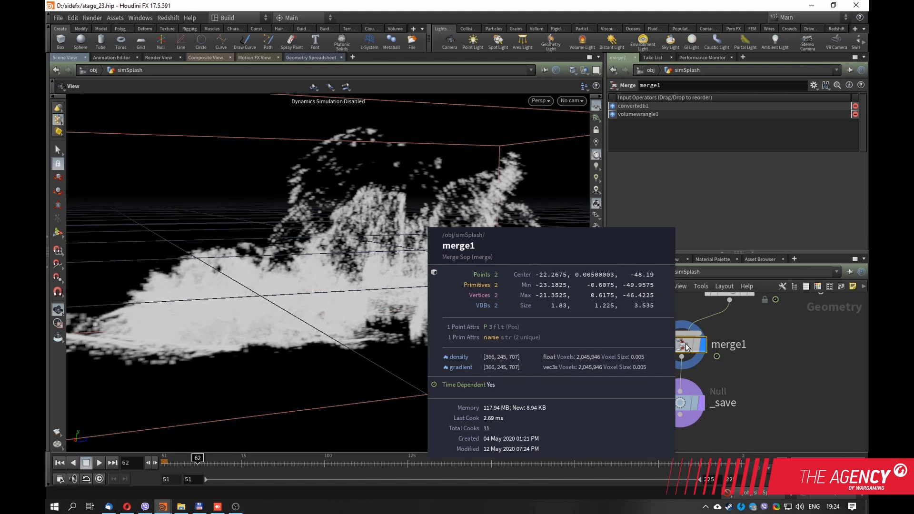
middle_drag(755, 396, 751, 371)
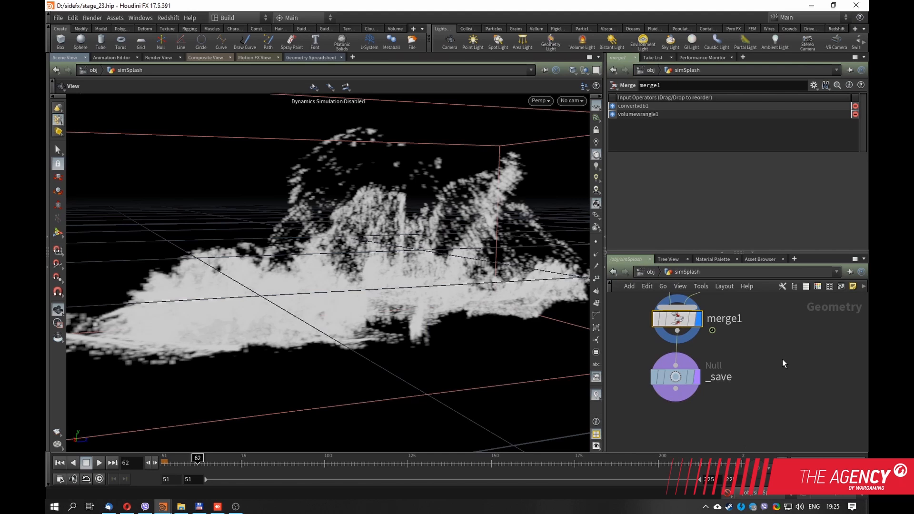
- Go from simSplash to the mat network and open the basicwhitewater material's node graph
middle_drag(786, 354, 777, 377)
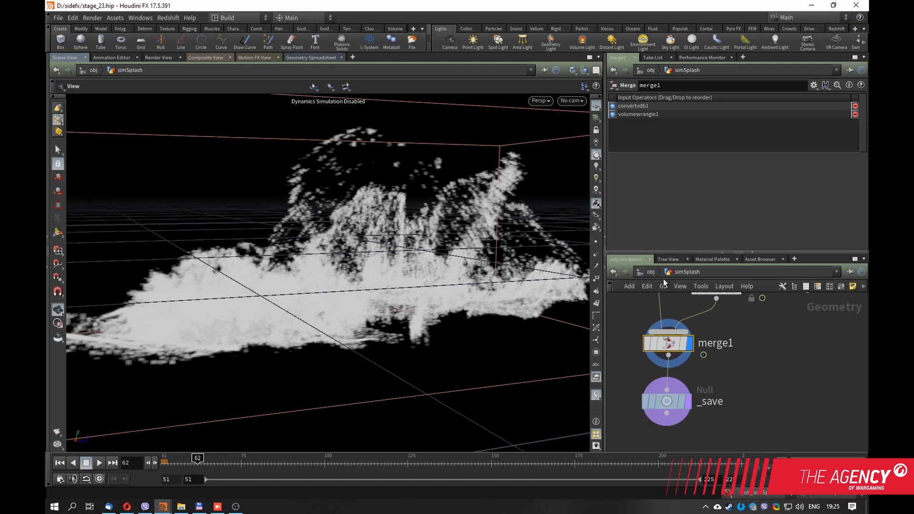
key(u)
click(674, 274)
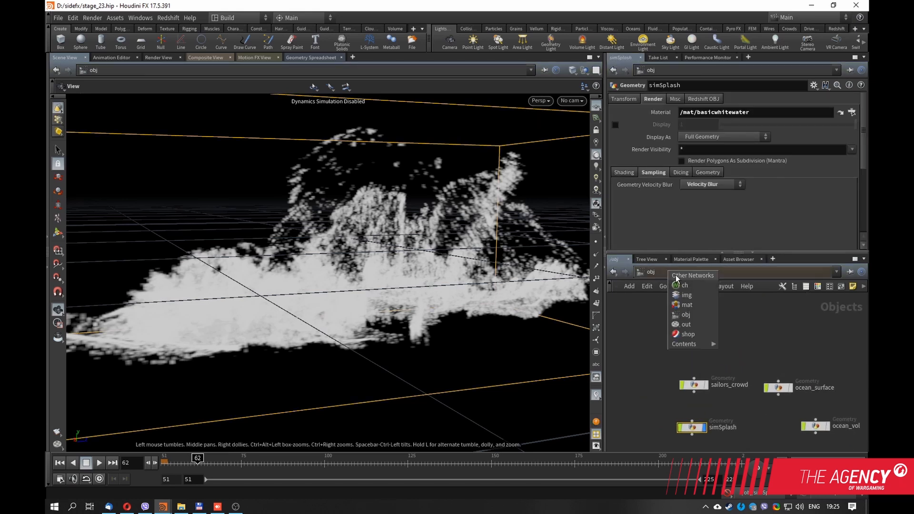
click(692, 306)
middle_drag(791, 313, 728, 327)
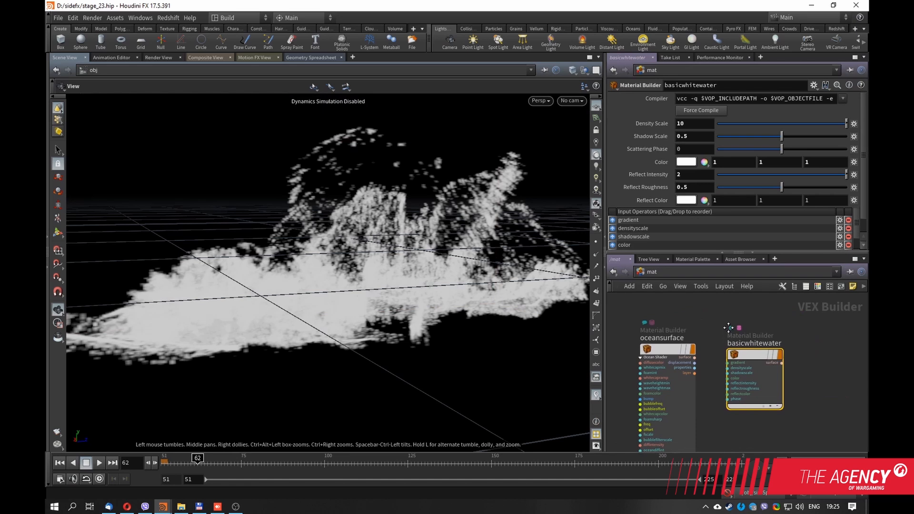
double_click(743, 352)
- Examine the volumeshadercore1, pbrreflect1 and computelighting1 nodes and their connections inside basicwhitewater
scroll(781, 322, down, 3)
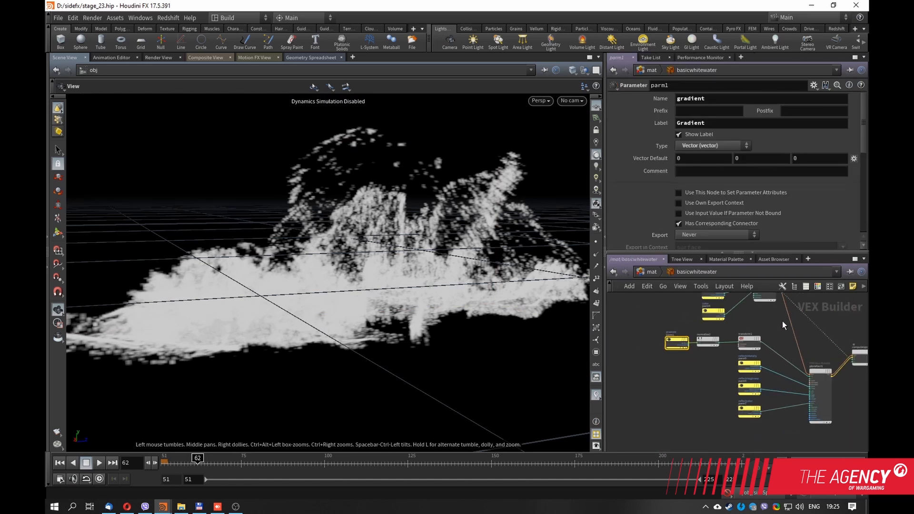
middle_drag(787, 299, 747, 332)
scroll(707, 343, up, 3)
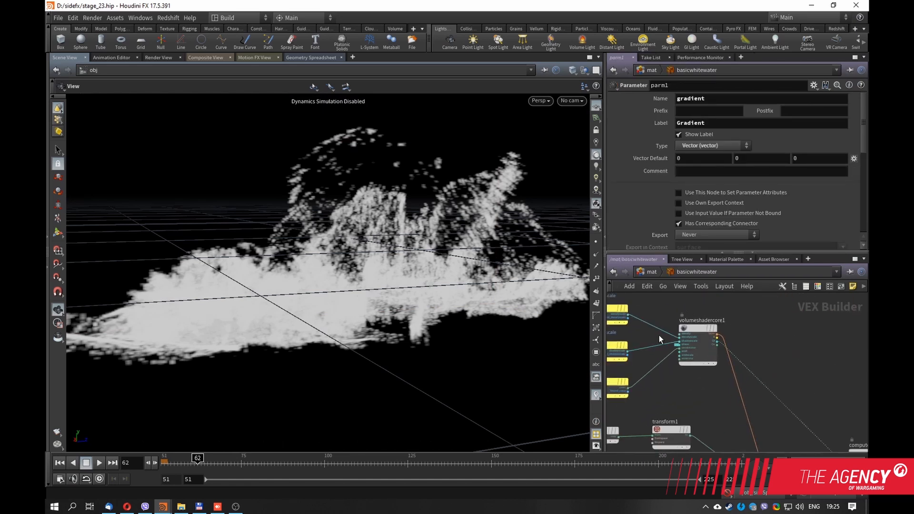
middle_drag(708, 402, 685, 329)
scroll(705, 353, down, 1)
middle_drag(801, 426, 755, 337)
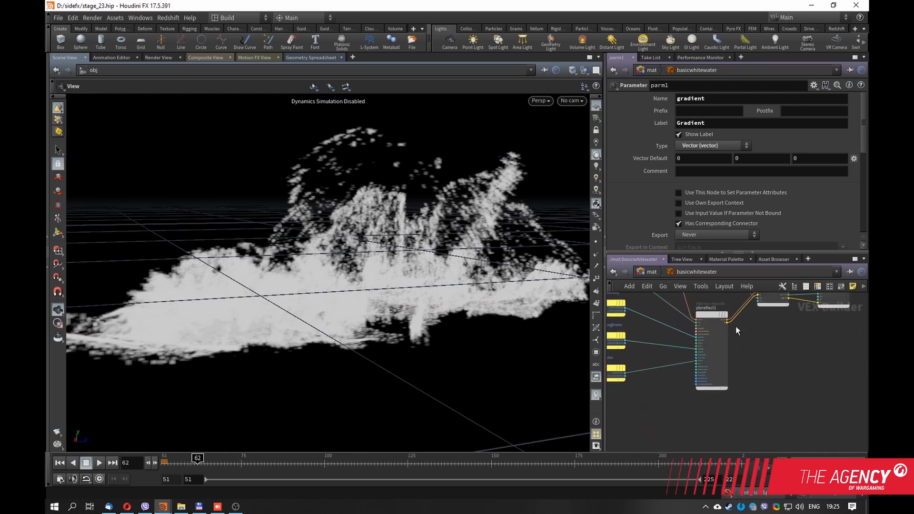
scroll(715, 307, up, 2)
middle_drag(790, 366, 789, 408)
scroll(814, 379, down, 3)
scroll(767, 351, up, 5)
scroll(781, 383, down, 3)
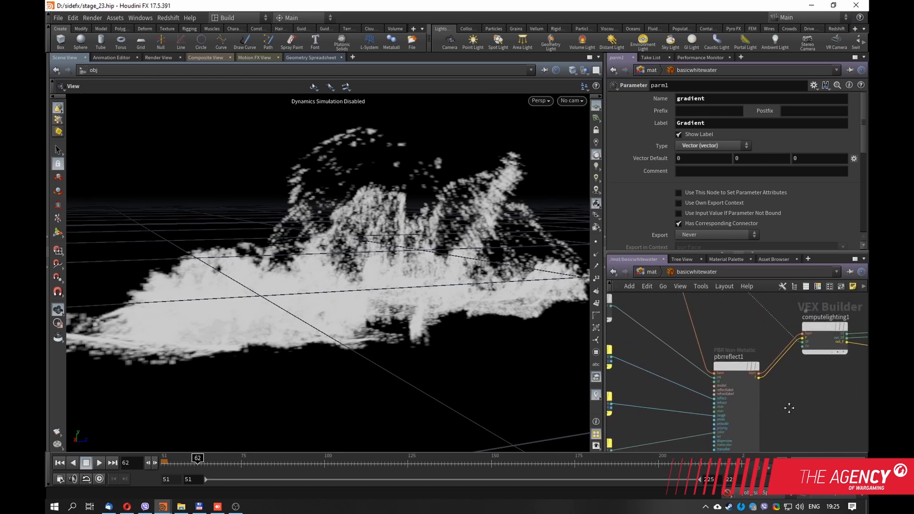
- Trace the gradient parameter through normalize1 and transform1 in basicwhitewater, and return to the mat network
scroll(801, 402, down, 3)
middle_drag(629, 387, 749, 396)
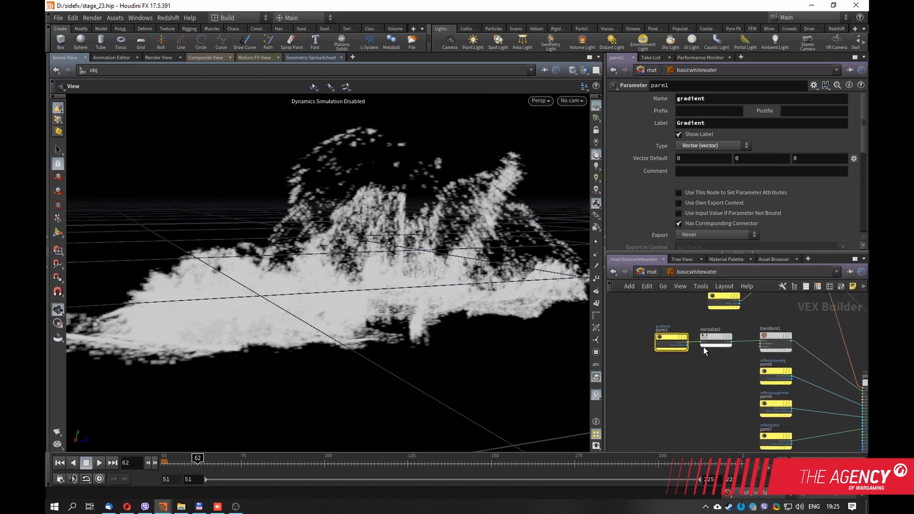
scroll(703, 348, up, 3)
middle_drag(699, 371, 729, 396)
scroll(662, 357, up, 3)
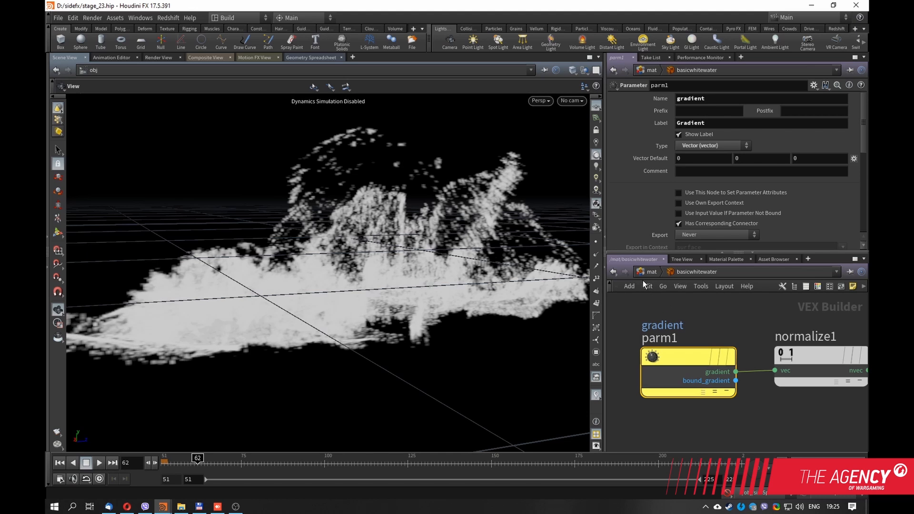
key(u)
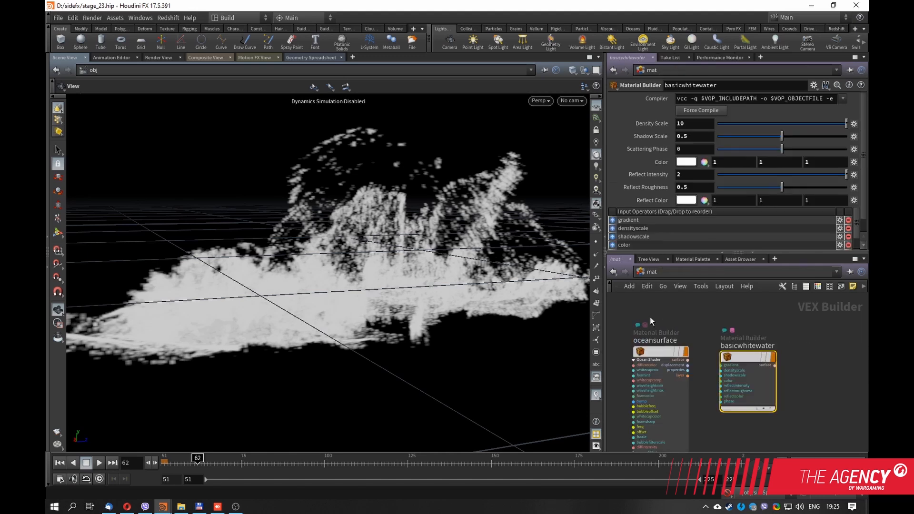
middle_drag(710, 418, 773, 373)
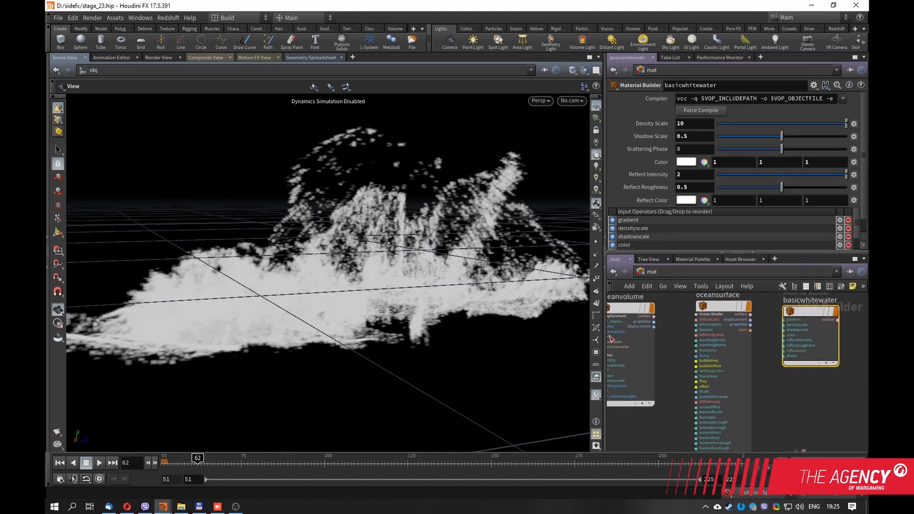
- Frame the splash in the scene and examine its /out/pix render at frame 62, both close up and as a whole
mouse_move(407, 237)
mouse_down()
mouse_move(432, 245)
mouse_move(347, 270)
mouse_move(404, 264)
mouse_move(384, 281)
mouse_up()
scroll(433, 245, down, 4)
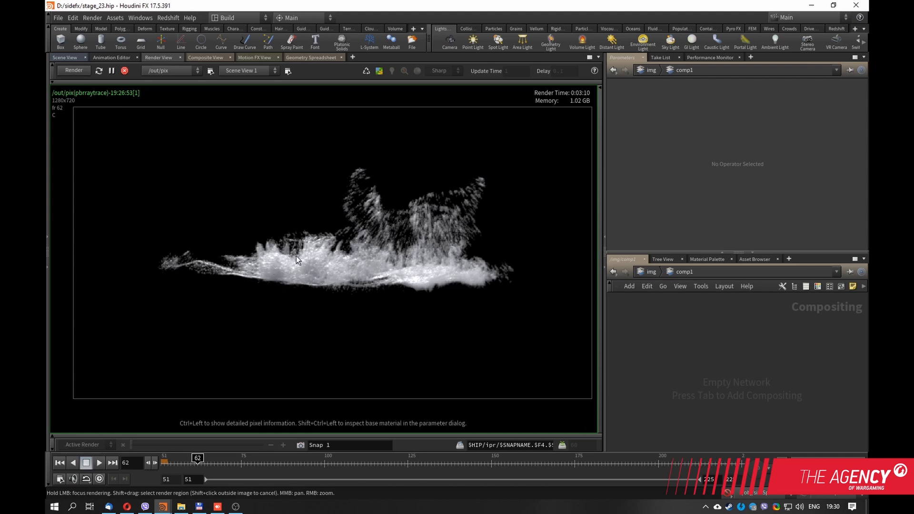
scroll(300, 256, up, 5)
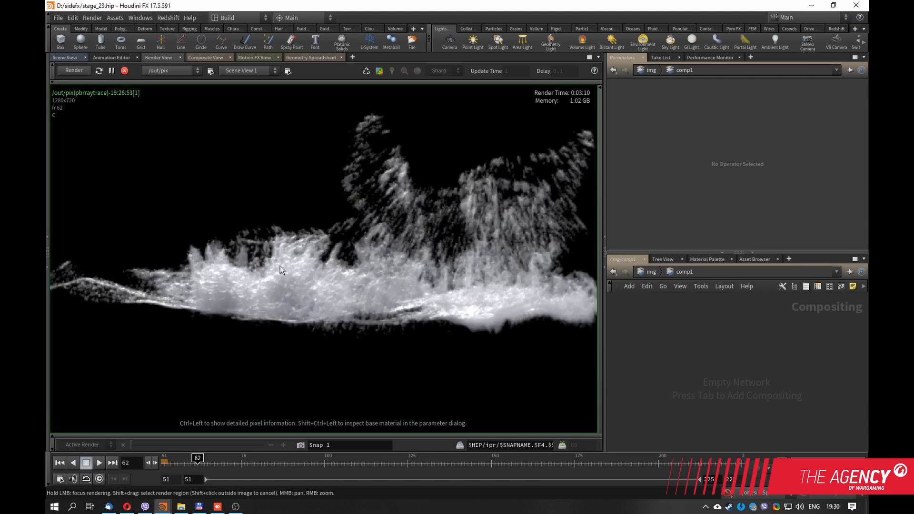
scroll(279, 266, down, 5)
mouse_move(319, 281)
middle_down()
mouse_move(384, 273)
mouse_move(302, 285)
mouse_move(367, 288)
mouse_move(349, 267)
mouse_move(331, 282)
middle_up()
scroll(243, 279, up, 4)
scroll(304, 284, down, 2)
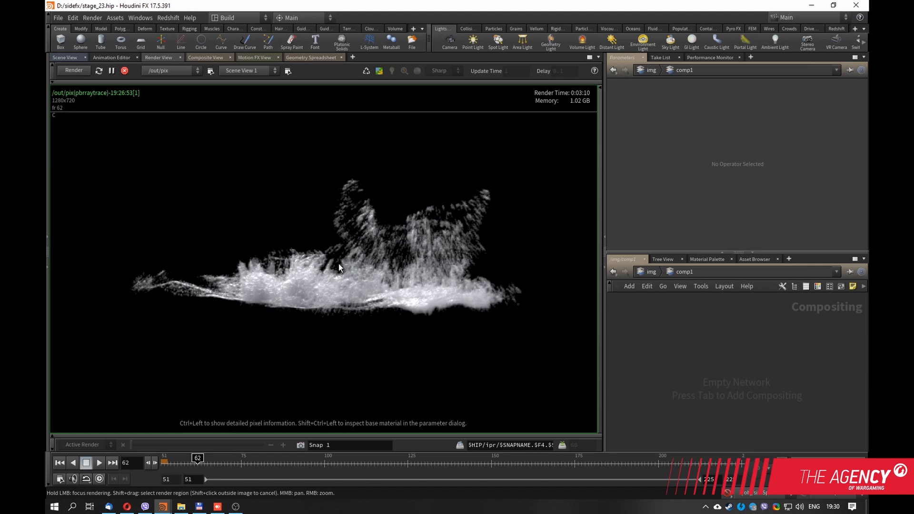
middle_drag(377, 252, 382, 247)
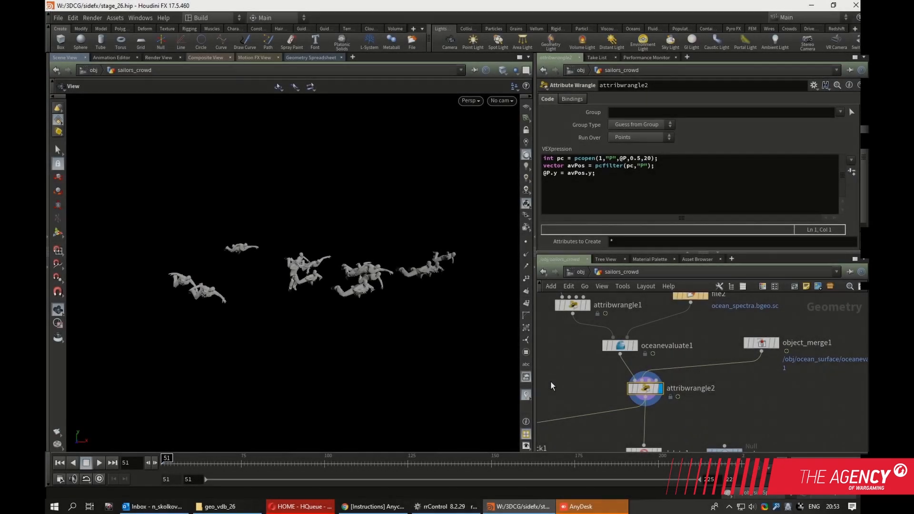
- Look over the lower nodes of sailors_crowd in stage_26.hip, and open the out network to review wedge1's settings
middle_drag(551, 382, 598, 346)
middle_drag(641, 416, 616, 390)
middle_drag(694, 362, 686, 352)
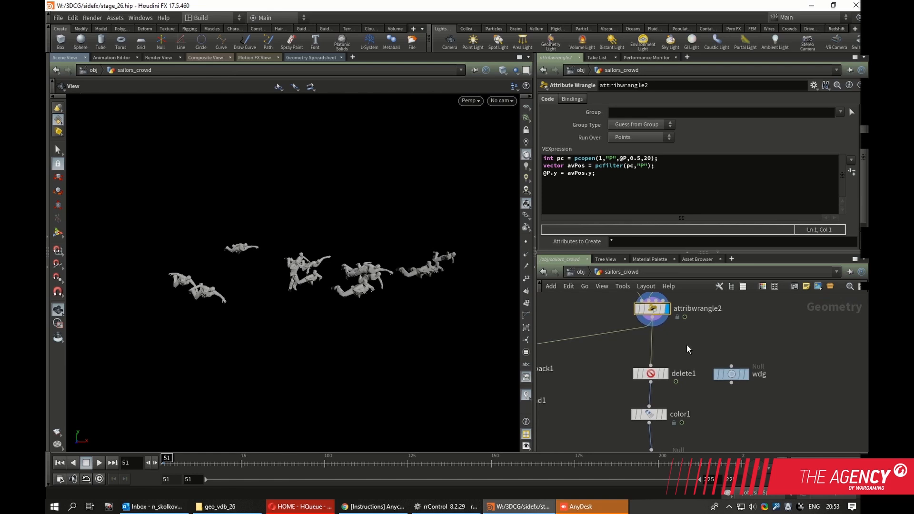
click(573, 272)
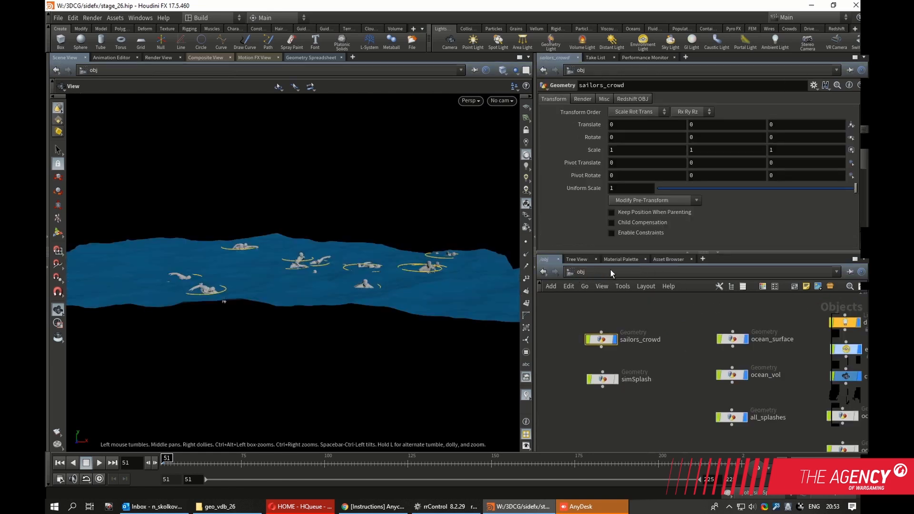
click(610, 270)
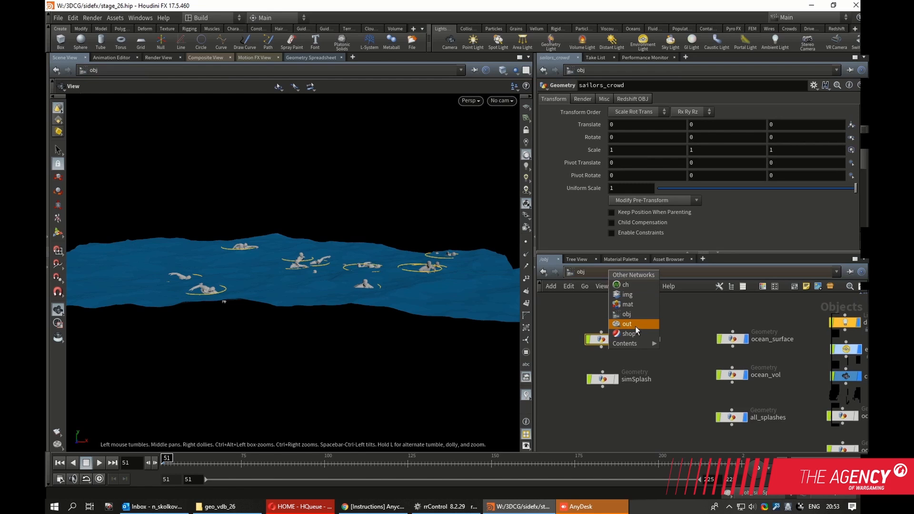
click(635, 326)
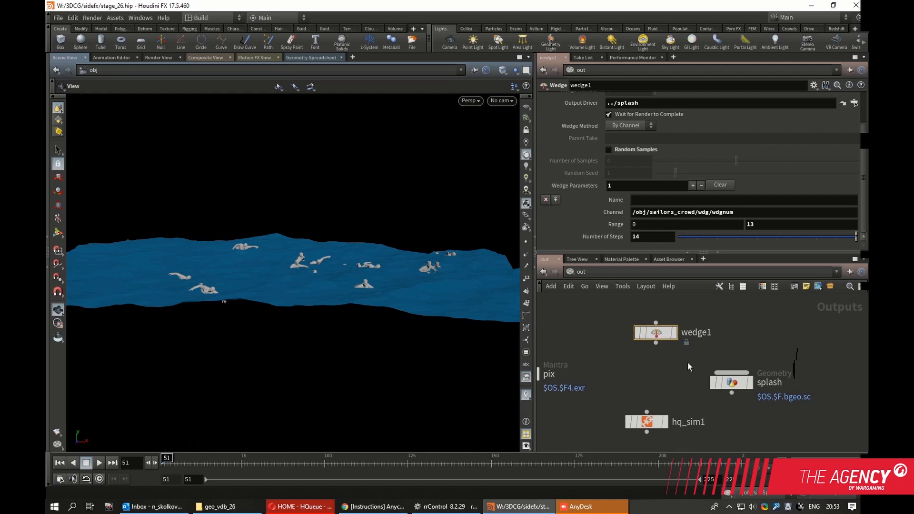
middle_drag(686, 371, 688, 366)
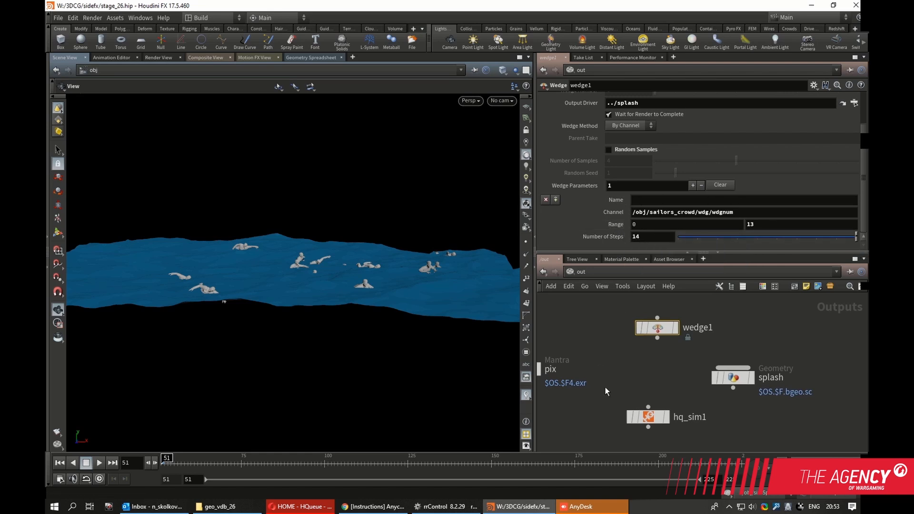
- Reposition the hq_sim1 and splash nodes to space them out around wedge1 in the out network
middle_drag(617, 375, 618, 362)
drag(654, 401, 666, 400)
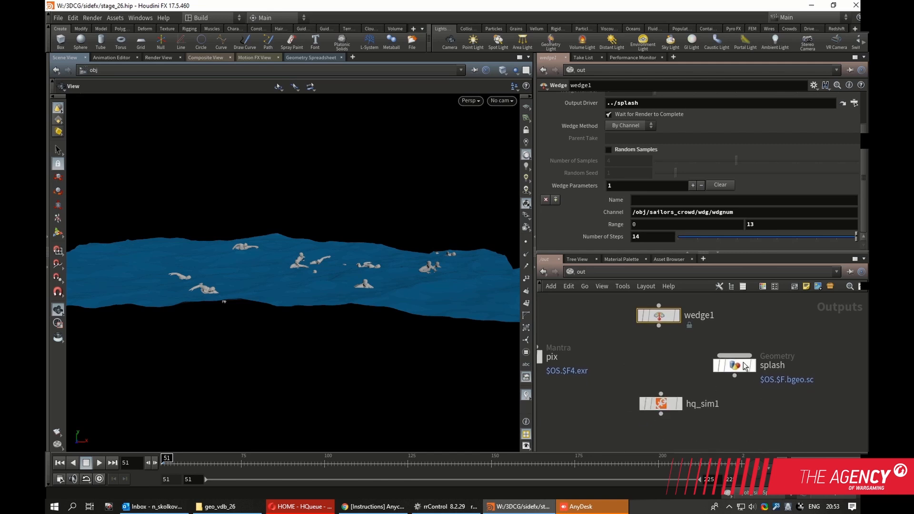
drag(743, 362, 746, 362)
middle_drag(669, 347, 666, 359)
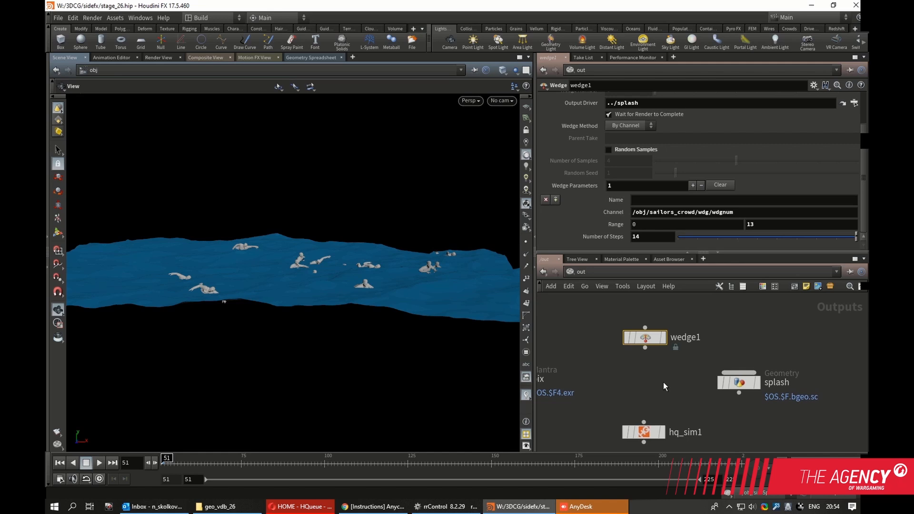
middle_drag(655, 384, 642, 367)
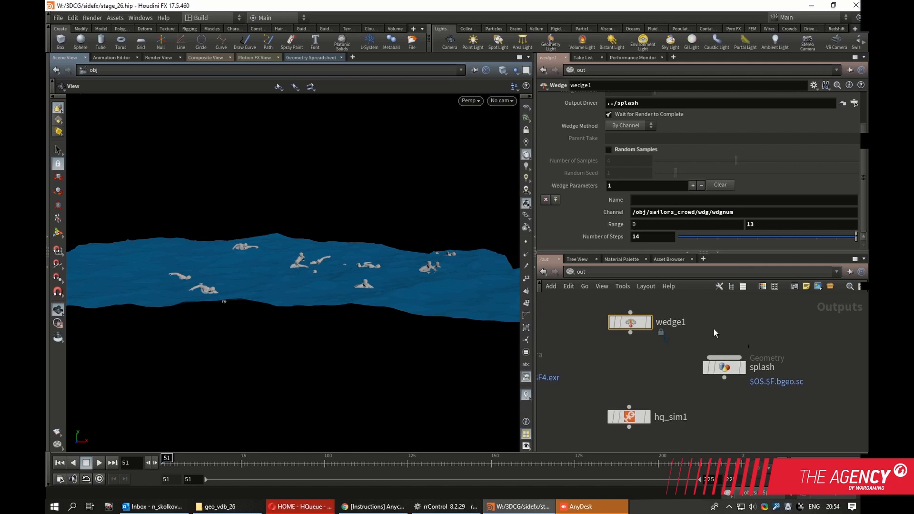
middle_drag(714, 331, 726, 344)
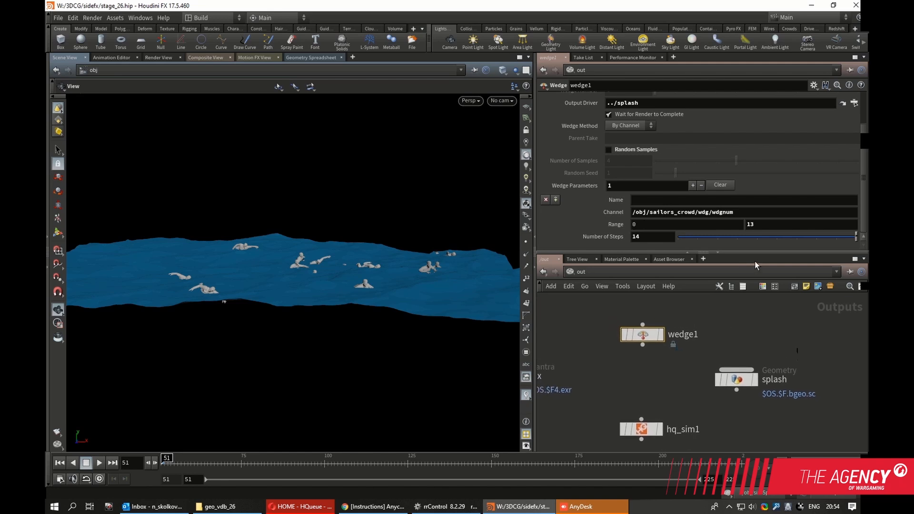
- Trace wedge1's channel /obj/sailors_crowd/wdg/wdgnum to the wdg null in sailors_crowd, and display the null to review its wdgnum parameter
click(653, 213)
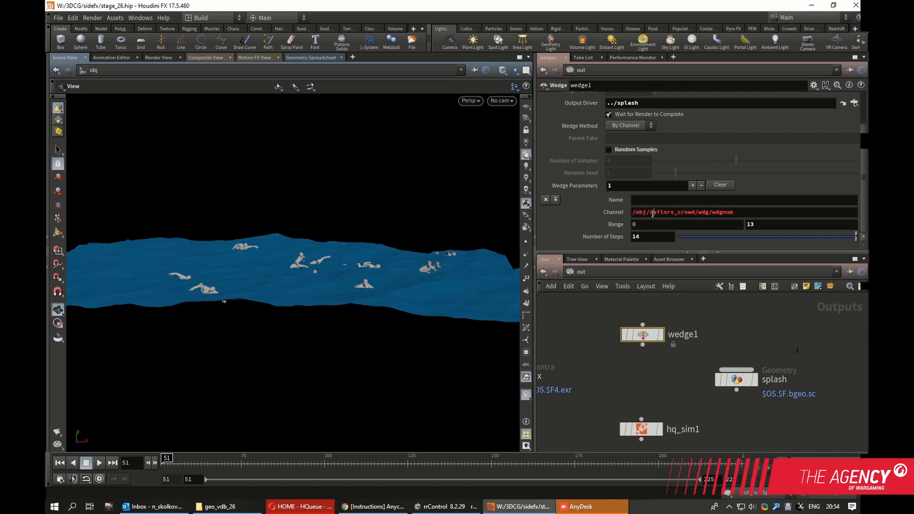
click(599, 271)
click(612, 316)
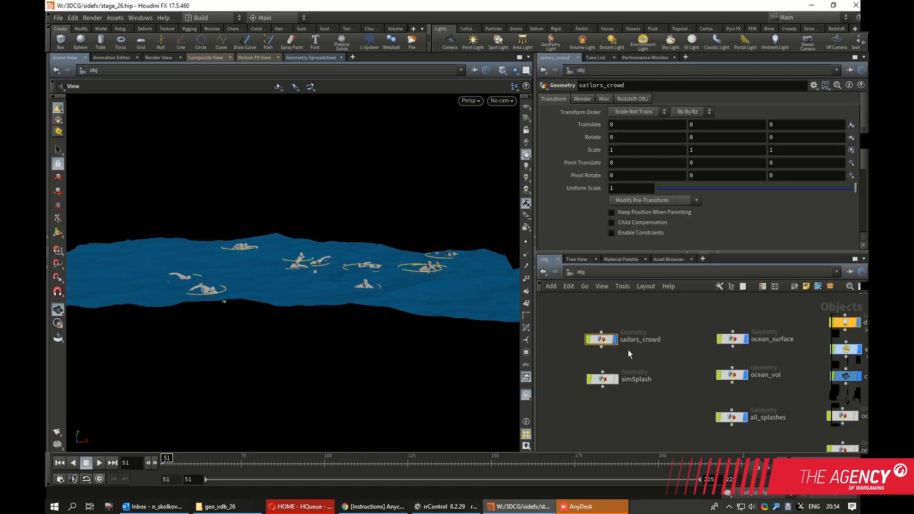
double_click(601, 340)
click(737, 377)
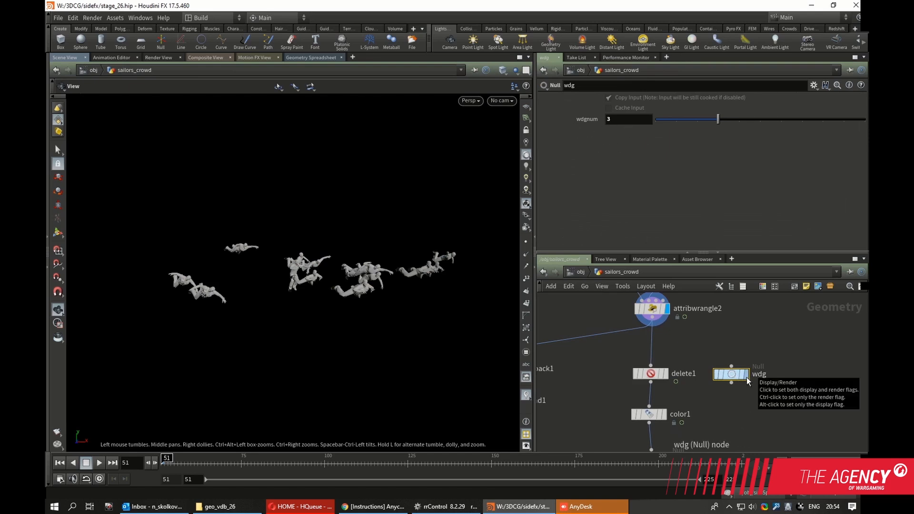
- Display delete1 to review its filter expression referencing ../wdg/wdgnum, and compare it with the wdg null's parameter
click(655, 375)
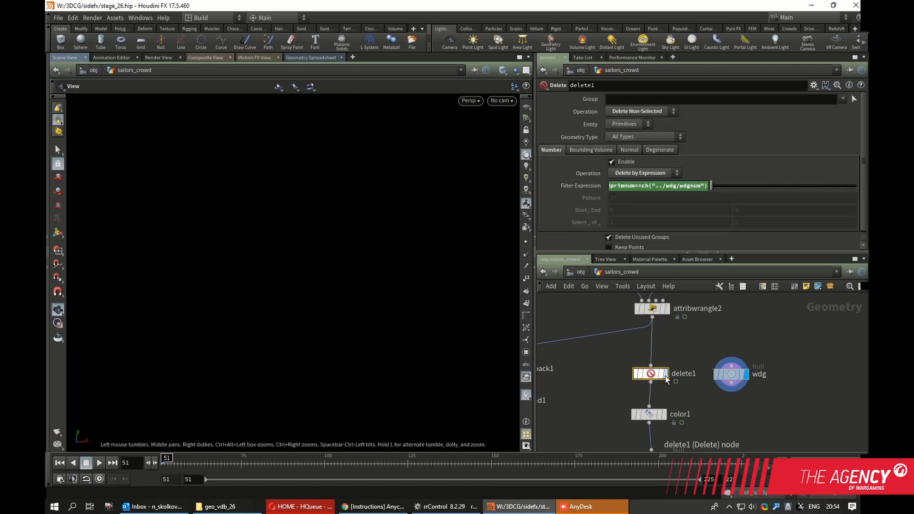
click(664, 373)
middle_drag(697, 347, 669, 358)
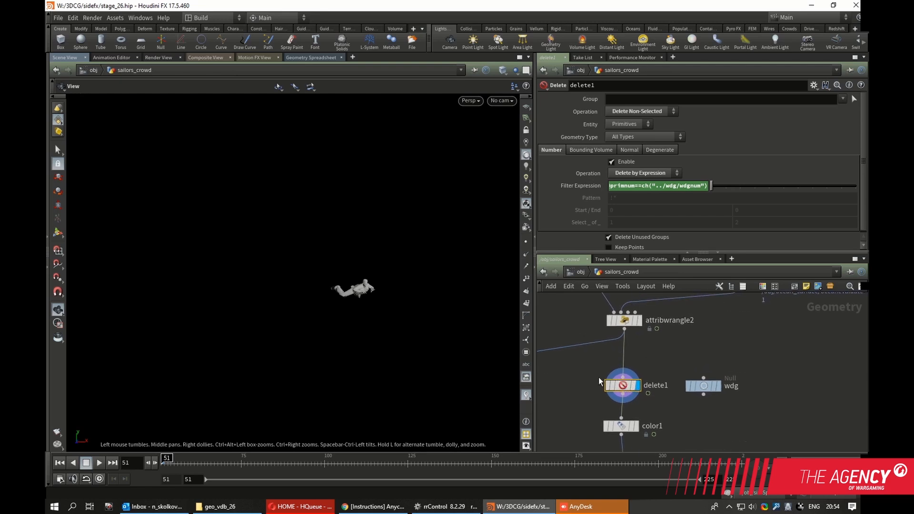
middle_drag(570, 390, 579, 384)
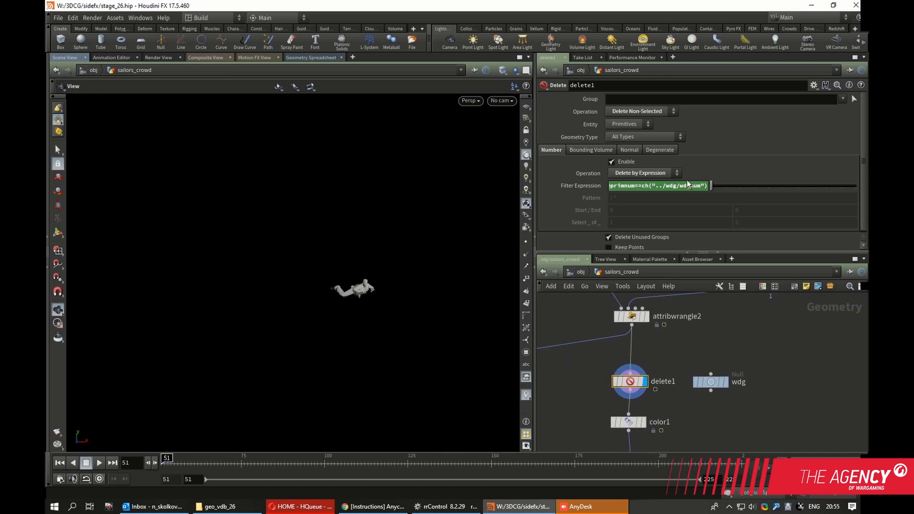
click(698, 381)
middle_drag(738, 351, 752, 341)
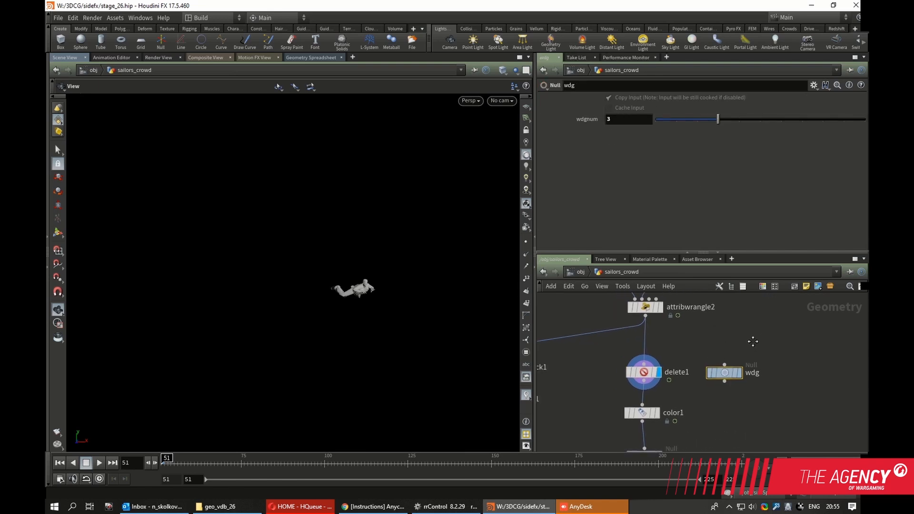
- Return to the object level, open simSplash and display grid1 to review its centroid-based center and size
click(580, 272)
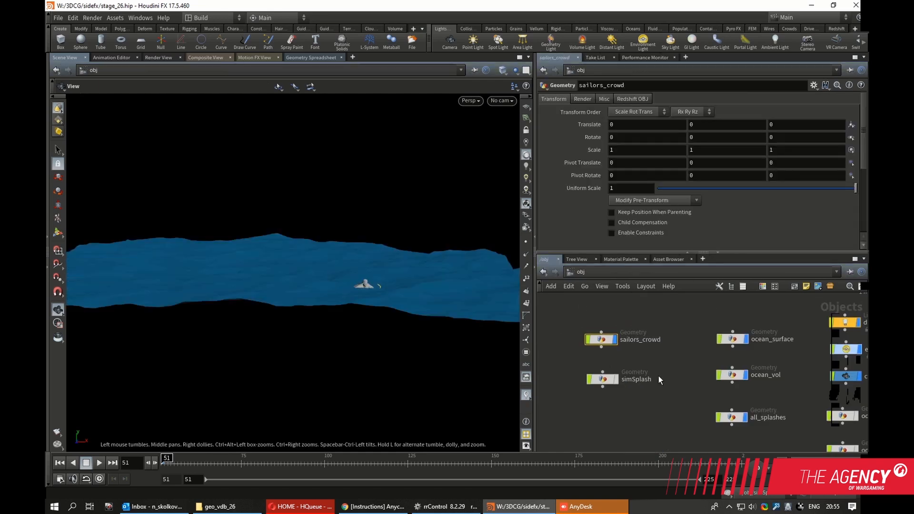
middle_drag(673, 363, 681, 380)
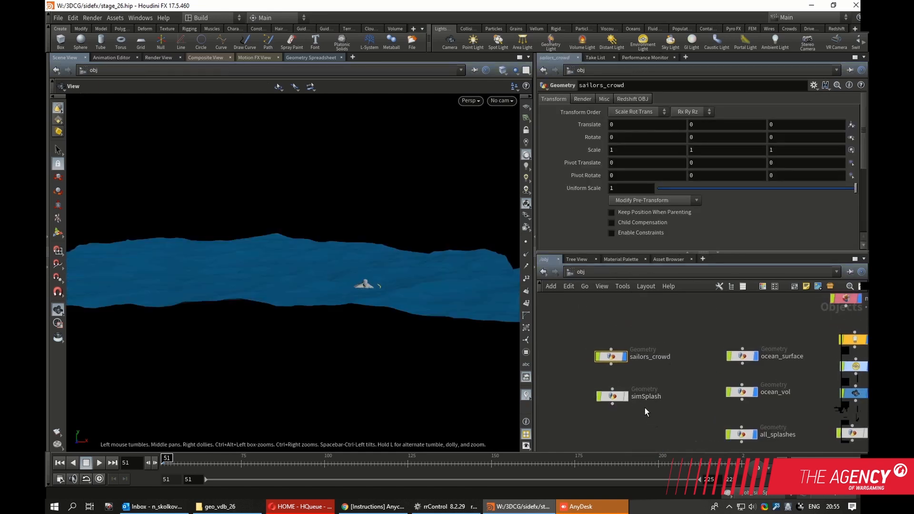
middle_drag(645, 412, 634, 324)
double_click(601, 308)
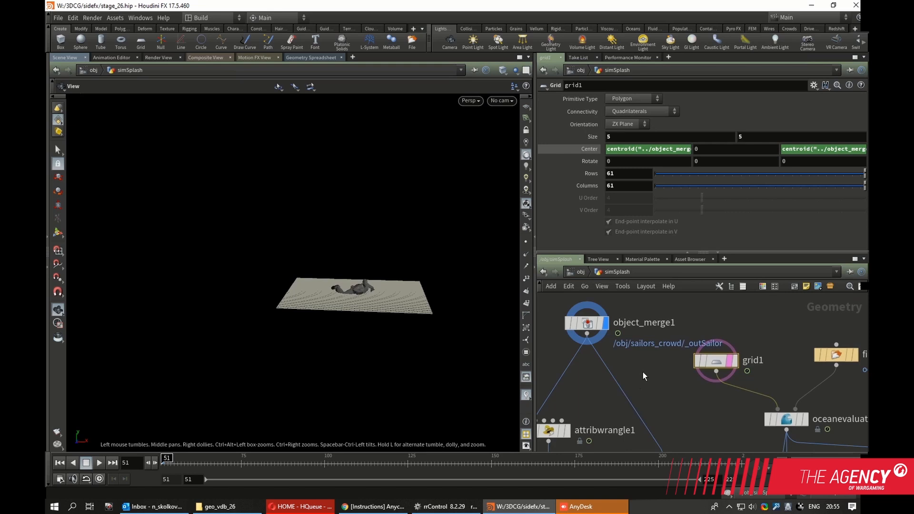
click(734, 361)
middle_drag(661, 406, 645, 402)
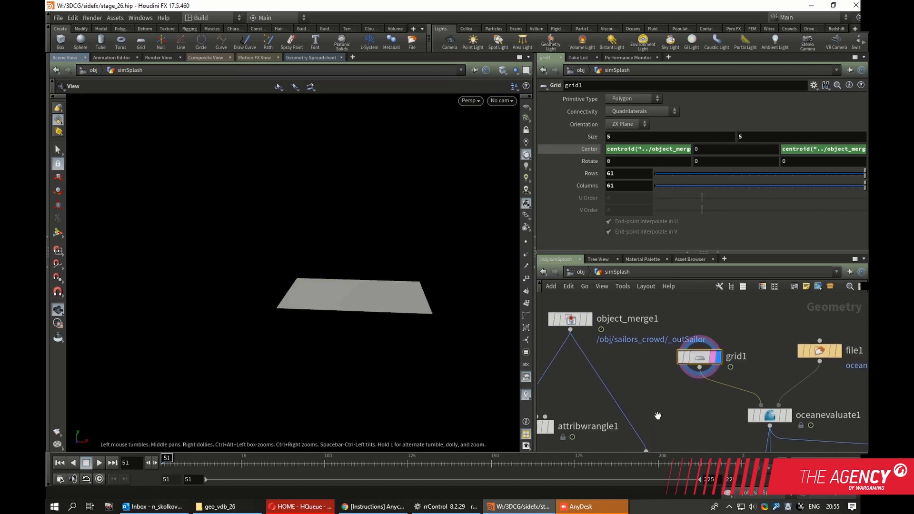
- Display object_merge1 in simSplash to examine its /obj/sailors_crowd/_outSailor source and the sailor geometry over the grid
drag(701, 359, 702, 361)
middle_drag(676, 416, 654, 404)
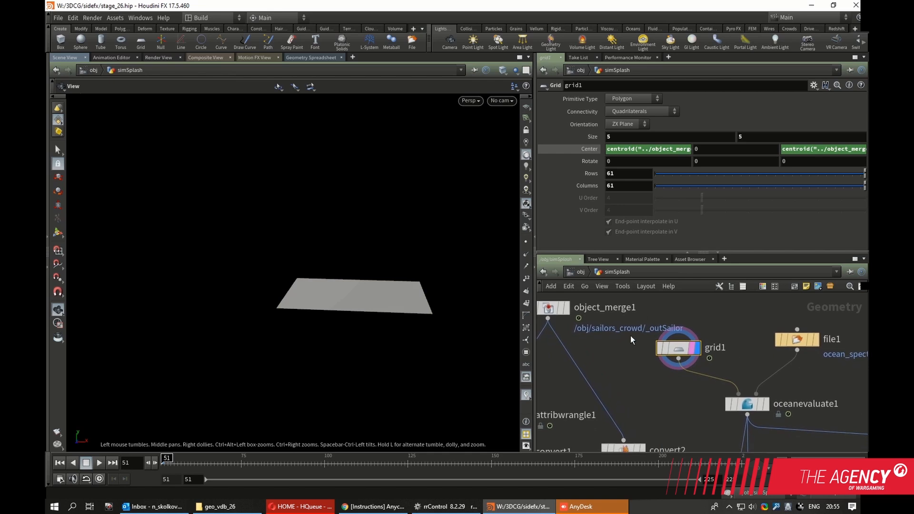
middle_drag(635, 353, 665, 366)
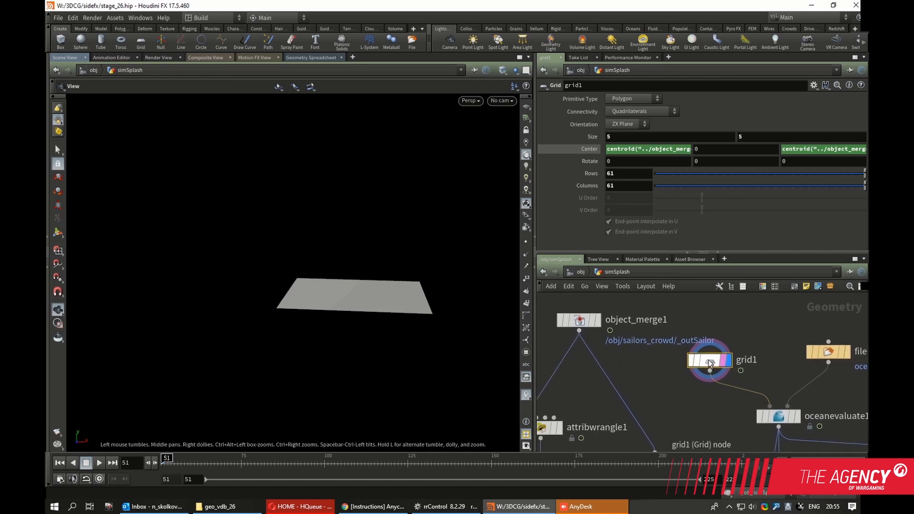
click(596, 323)
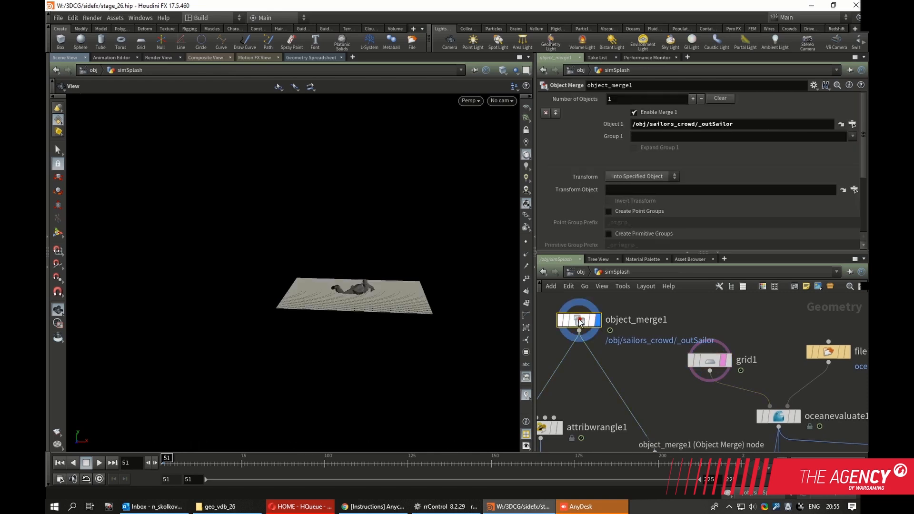
- Return to the object level and switch the network view to the out network
key(u)
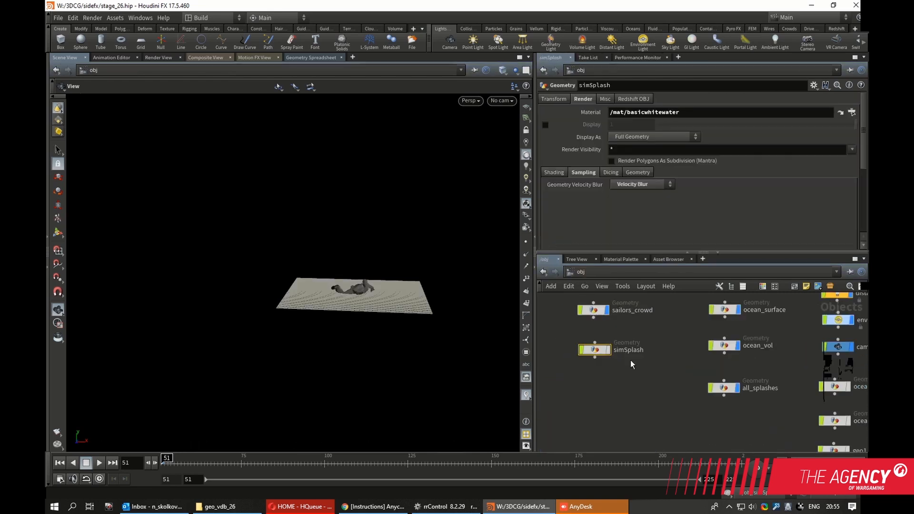
middle_drag(654, 388, 635, 317)
scroll(637, 341, down, 1)
middle_drag(618, 366, 610, 295)
key(u)
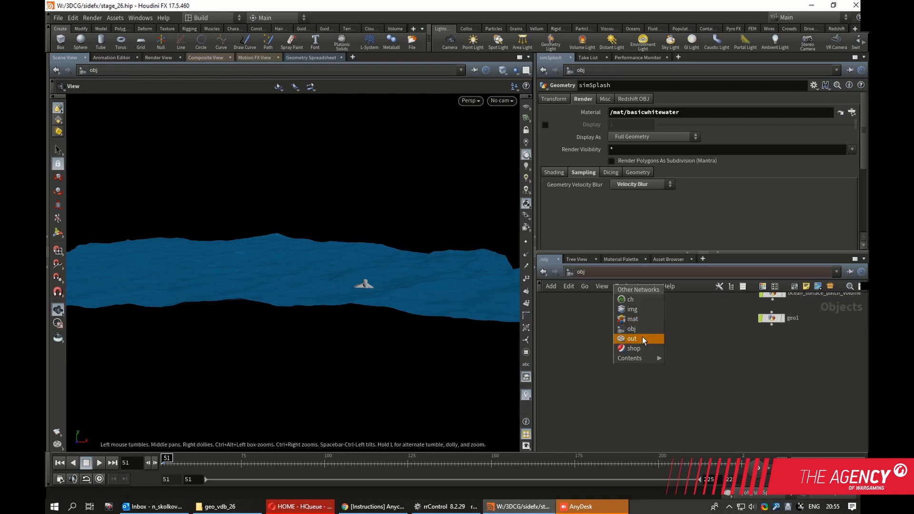
click(640, 339)
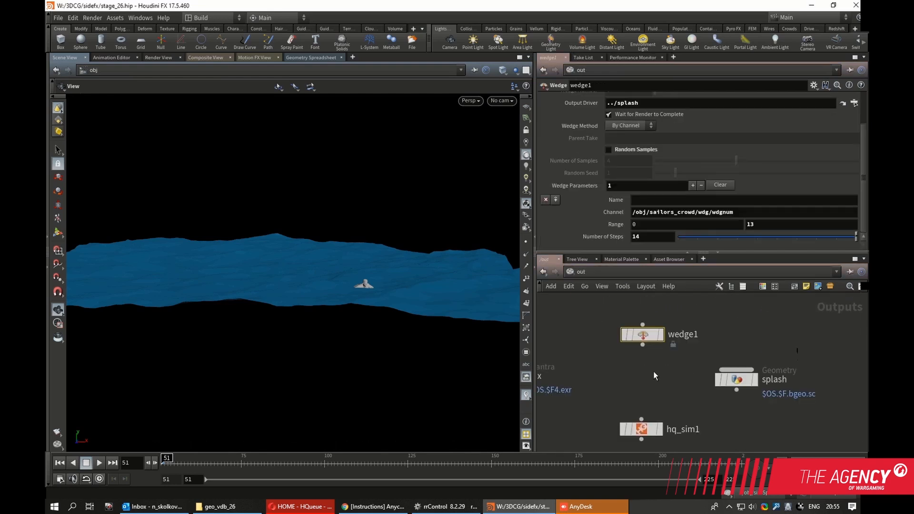
- Review the splash node's output settings and highlight the $WEDGENUM variable in its output file path
mouse_move(694, 373)
mouse_down()
mouse_move(679, 375)
mouse_move(699, 374)
mouse_up()
click(700, 374)
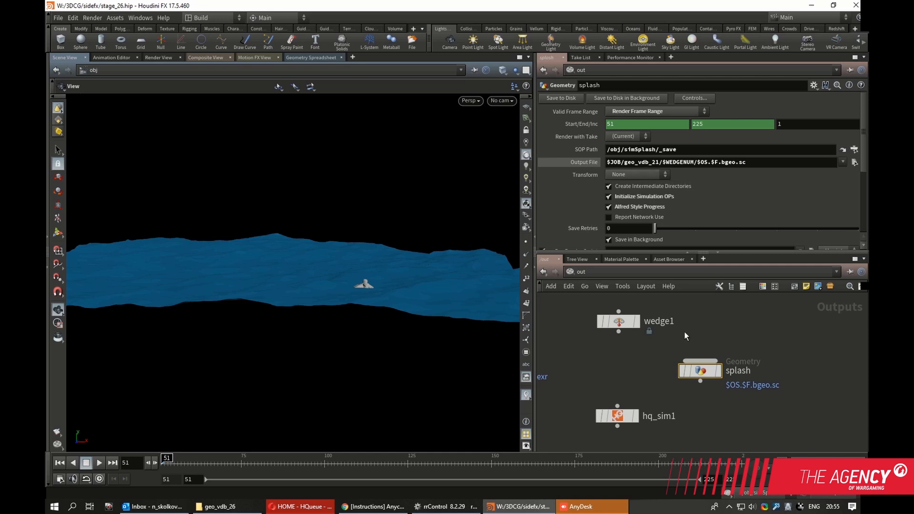
drag(702, 372, 695, 371)
middle_drag(705, 320, 704, 312)
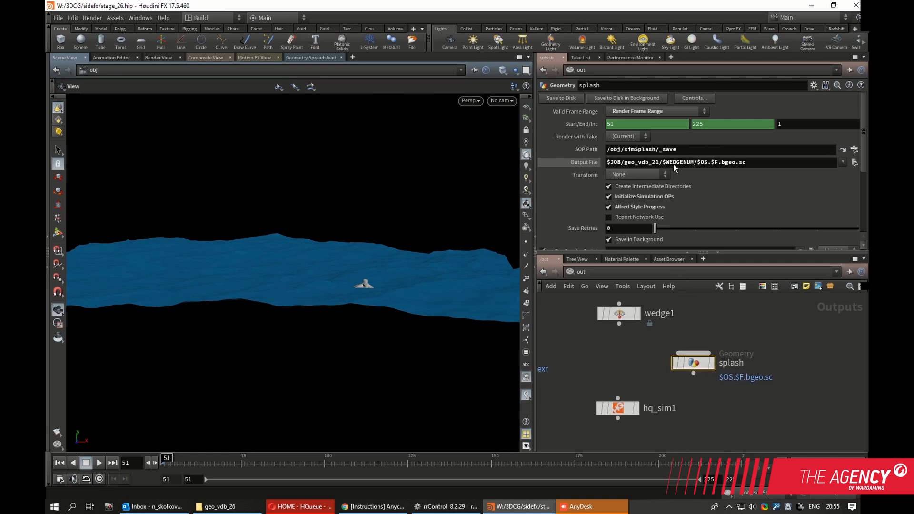
drag(662, 162, 695, 162)
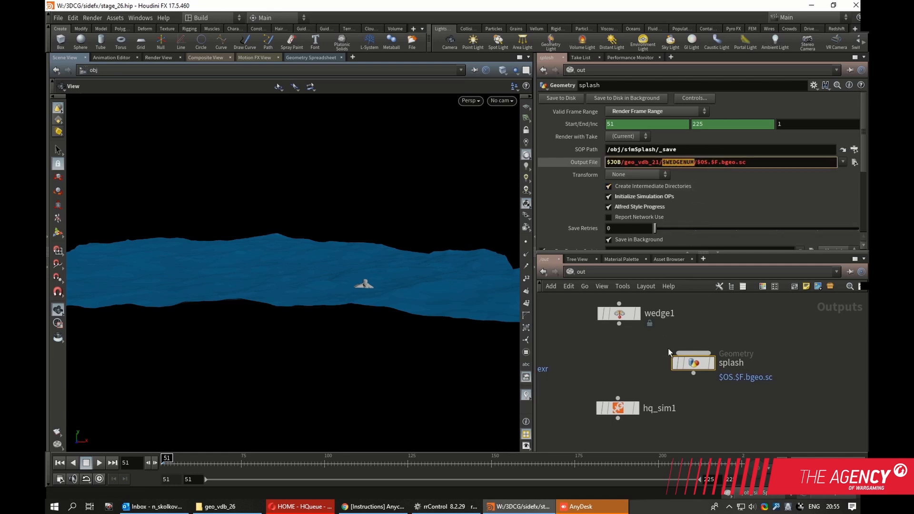
drag(692, 363, 690, 367)
middle_drag(641, 354, 617, 362)
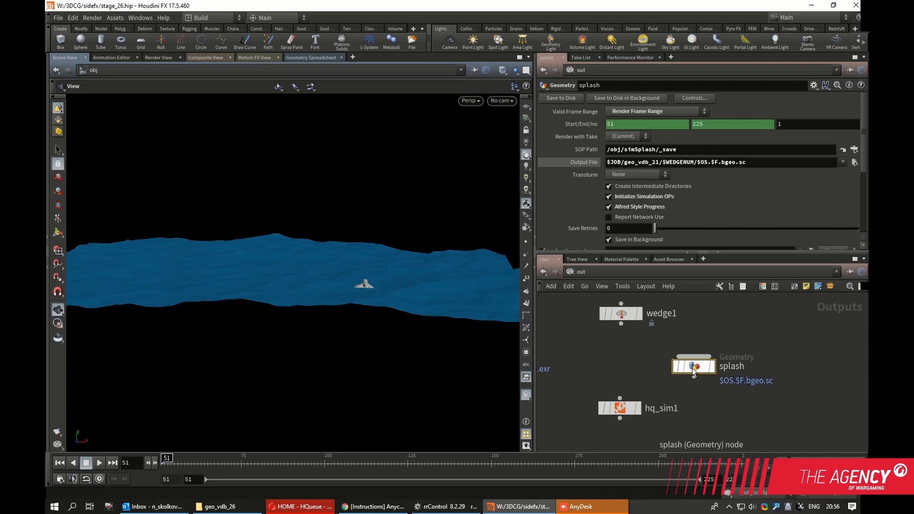
drag(692, 368, 698, 365)
middle_drag(642, 374, 641, 381)
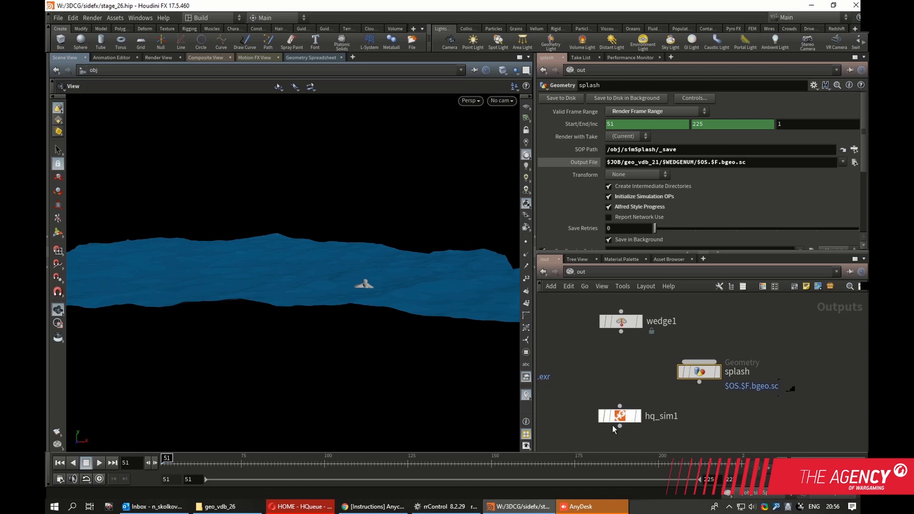
- Review hq_sim1's settings with ../wedge1 as output driver, and choose Wedges as its partitioning type
click(621, 416)
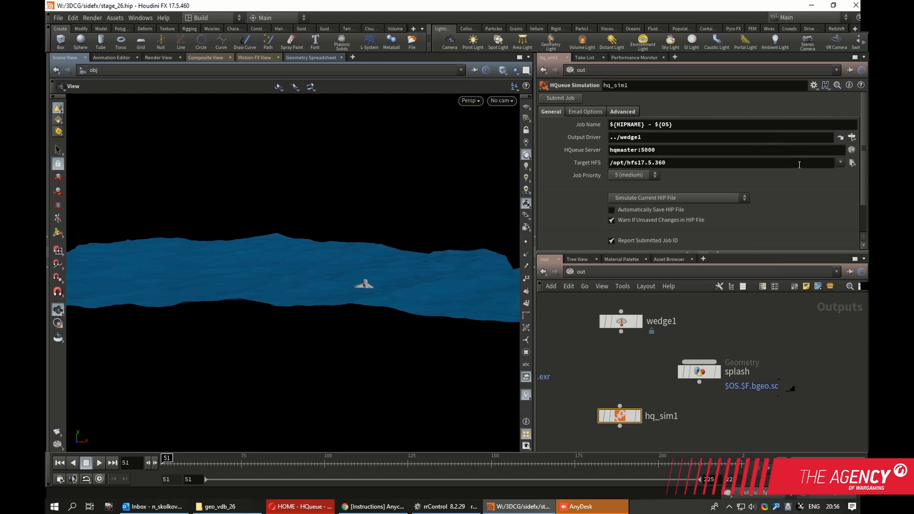
scroll(814, 221, down, 2)
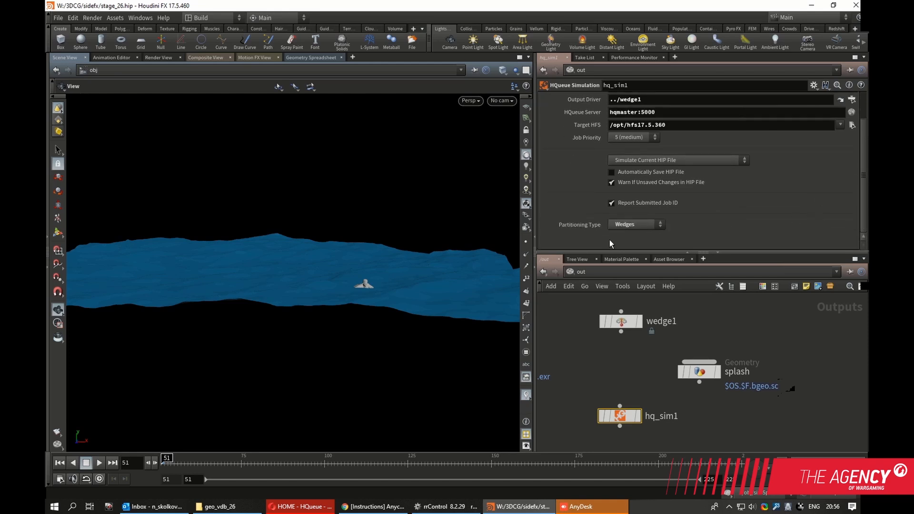
click(647, 224)
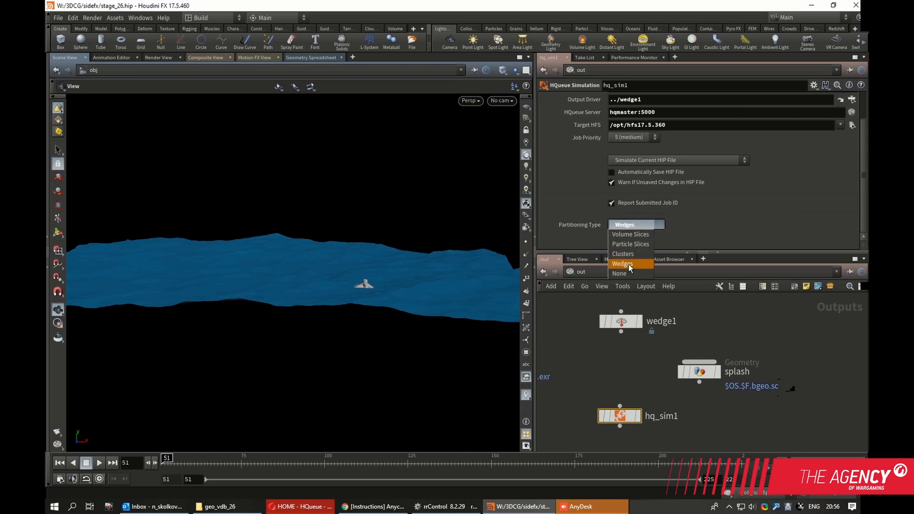
click(628, 264)
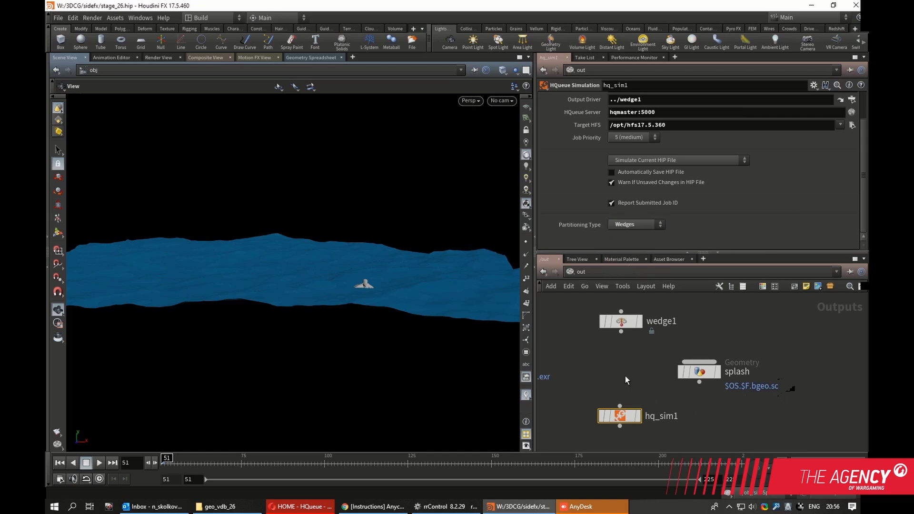
middle_drag(618, 367, 625, 369)
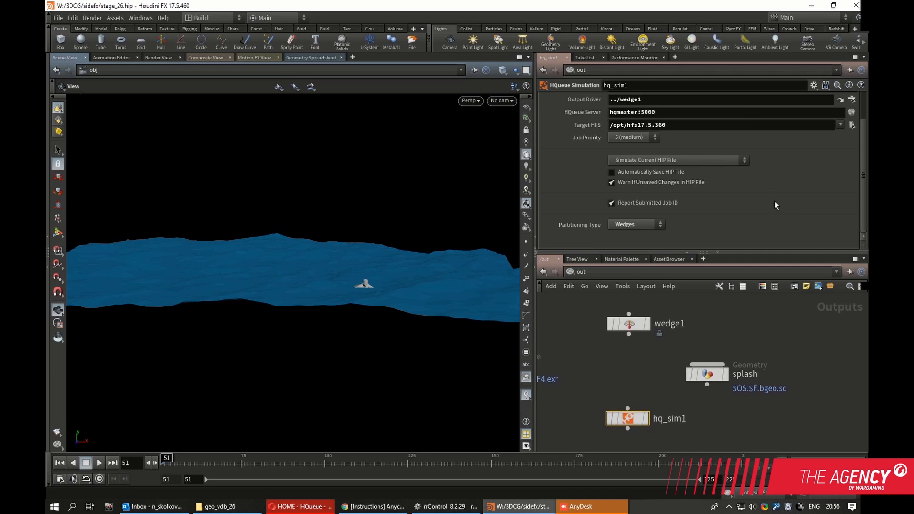
- Save the stage_26 scene and submit the hq_sim1 simulation job to the HQueue server
click(58, 17)
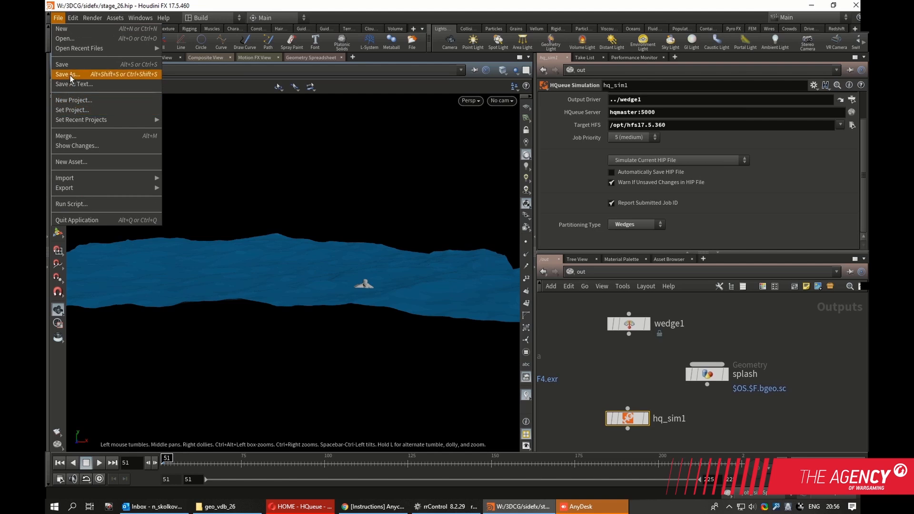
click(62, 64)
scroll(561, 102, up, 2)
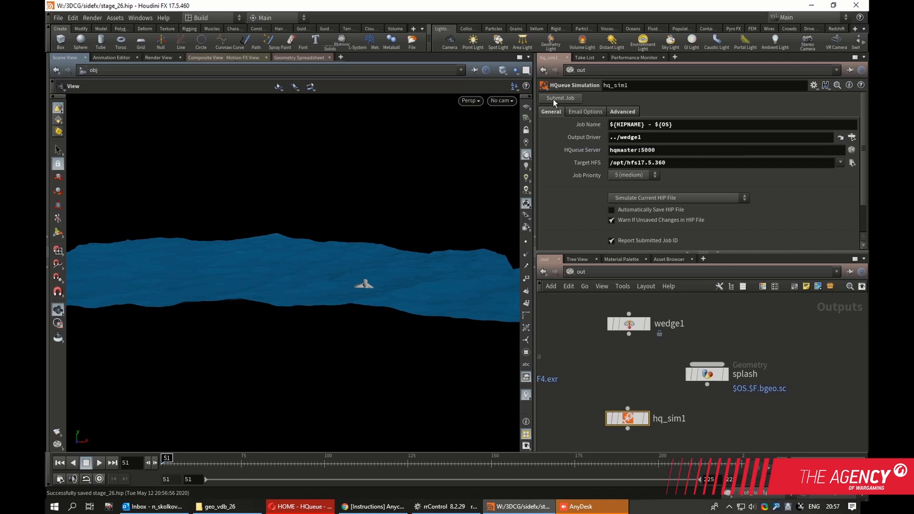
click(553, 99)
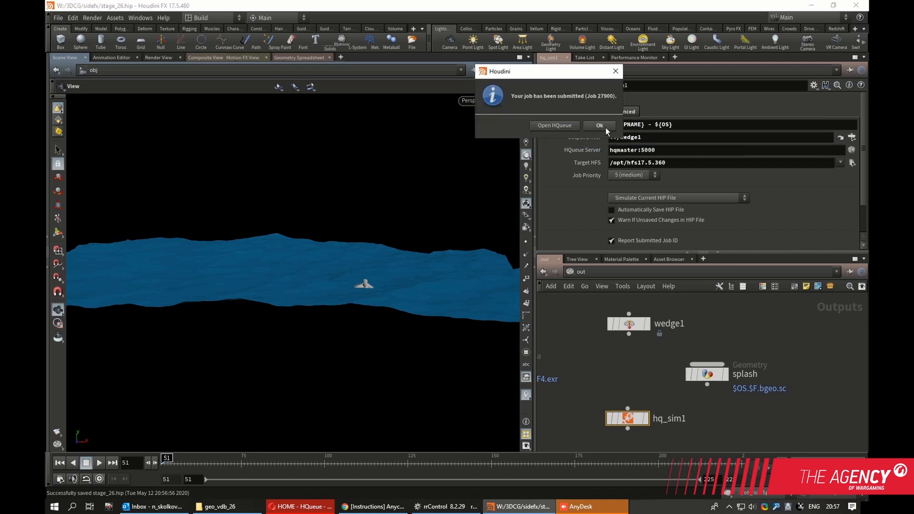
click(605, 126)
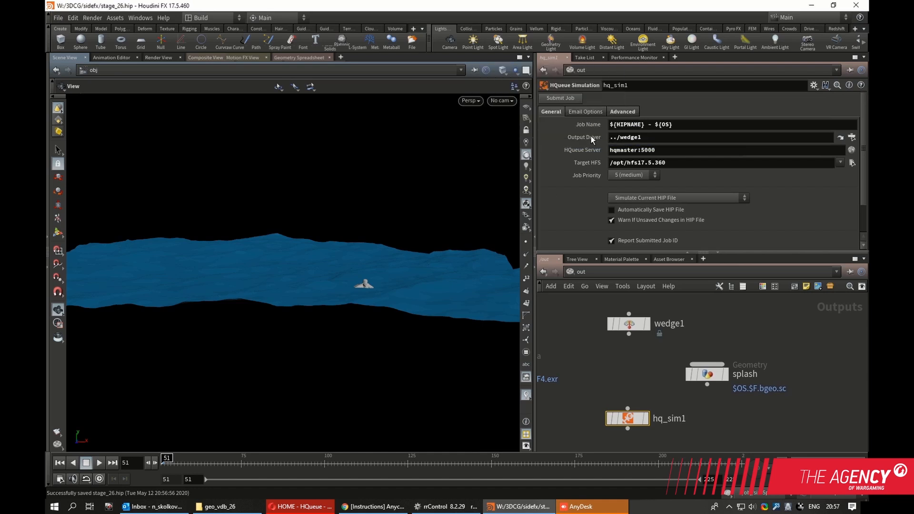
- Switch to the HQueue dashboard in the browser and open the running stage_26 - hq_sim1 job to review its child jobs
click(310, 507)
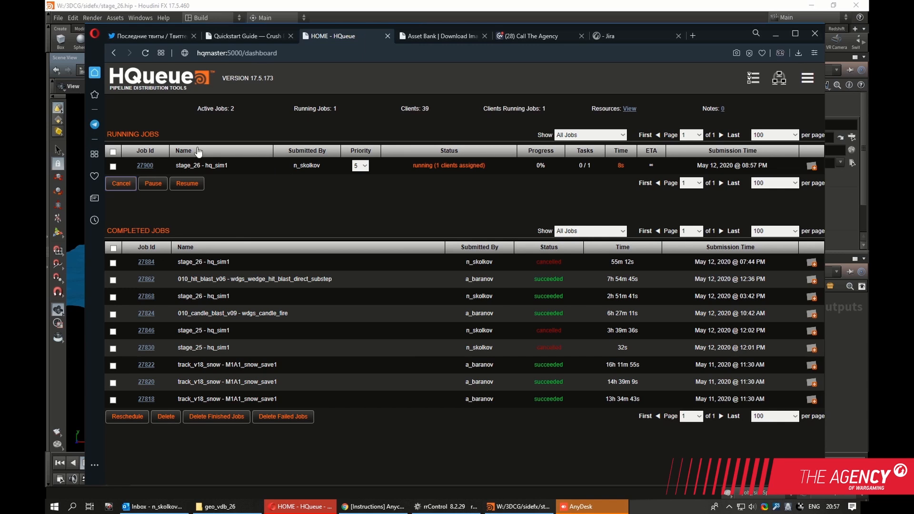
click(144, 166)
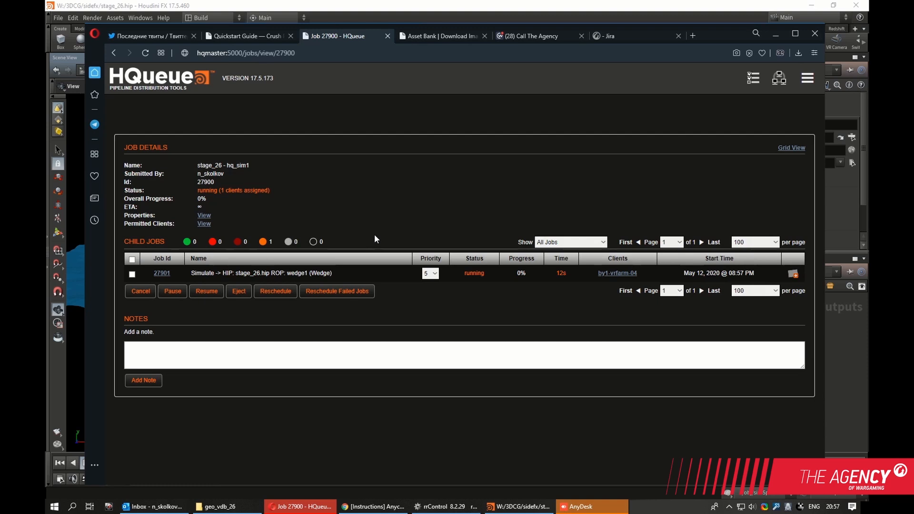
scroll(335, 210, down, 2)
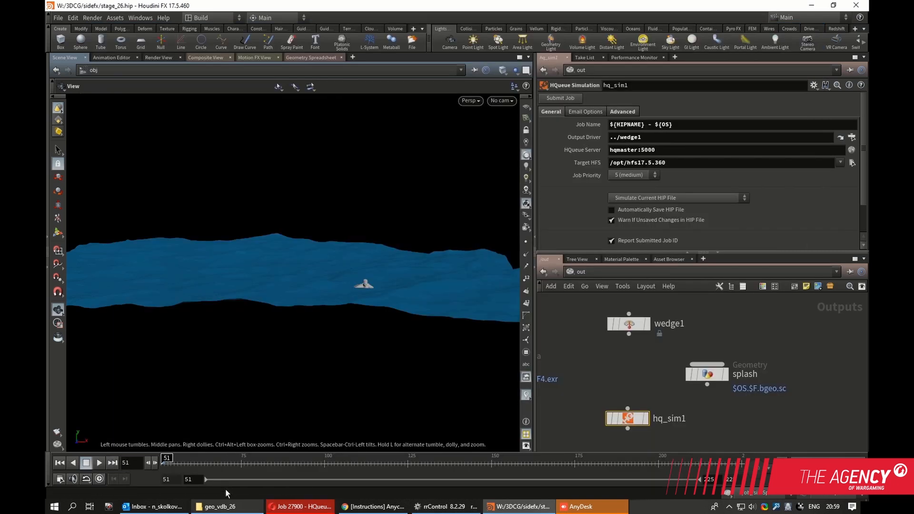
- Switch to File Explorer, inspect the splash files in folder 4 of geo_vdb_26, return to the parent folder and minimize the window
click(223, 508)
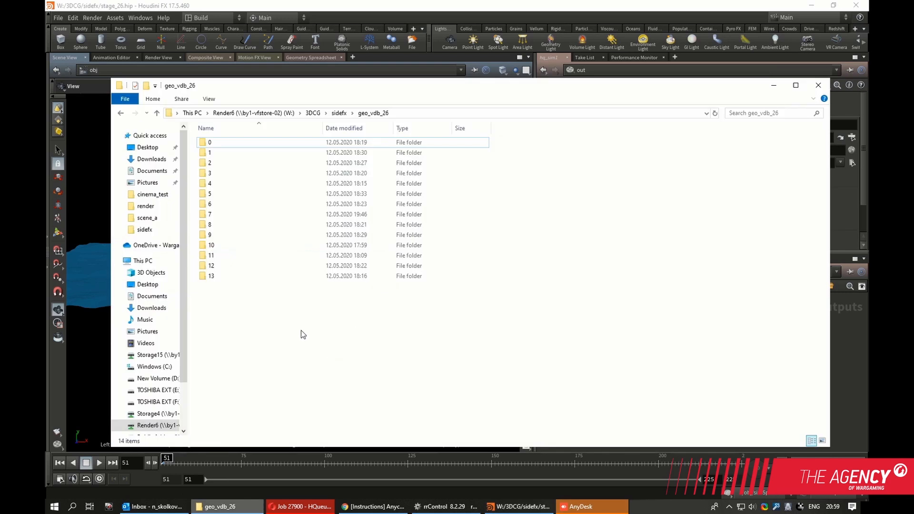
double_click(214, 183)
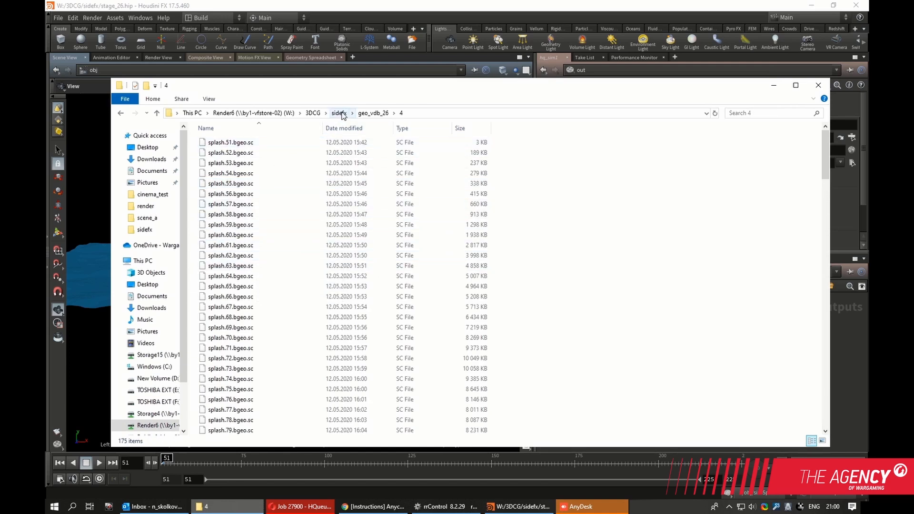
click(374, 113)
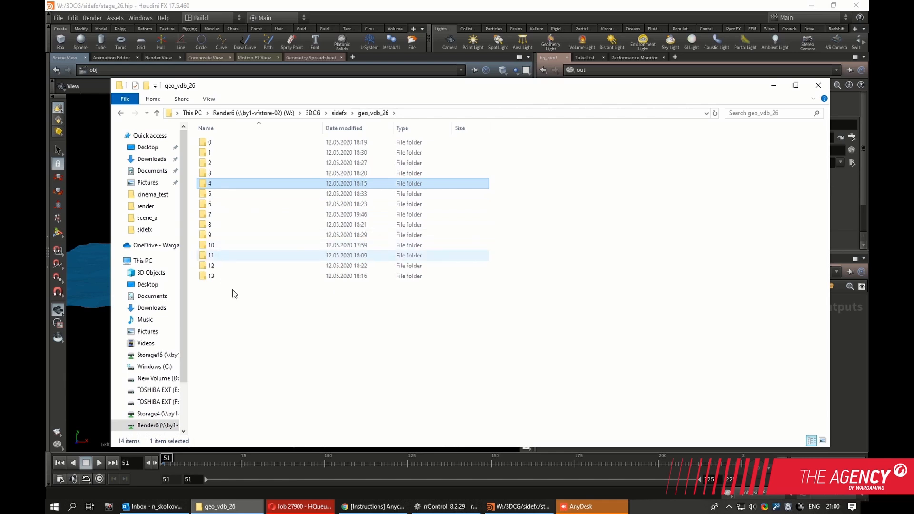
click(772, 87)
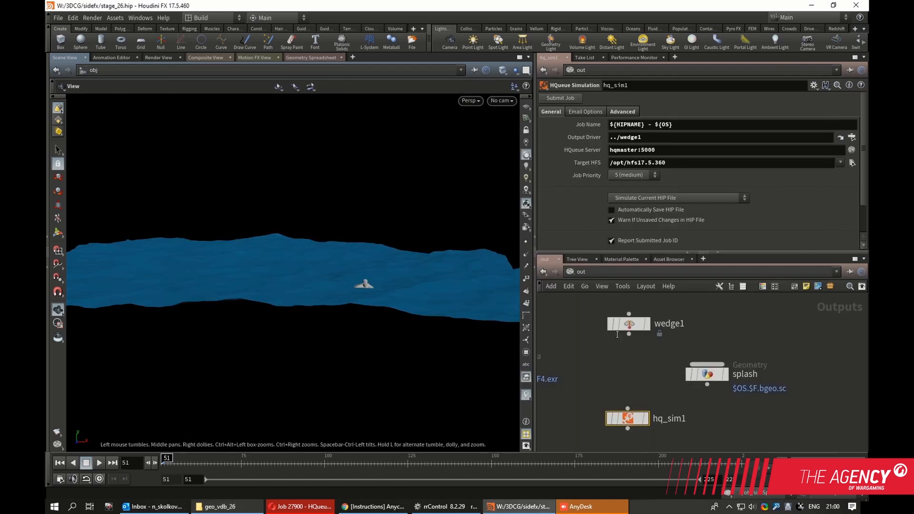
- Open the all_splashes geometry at the object level and add a File Merge node to its empty network
click(598, 276)
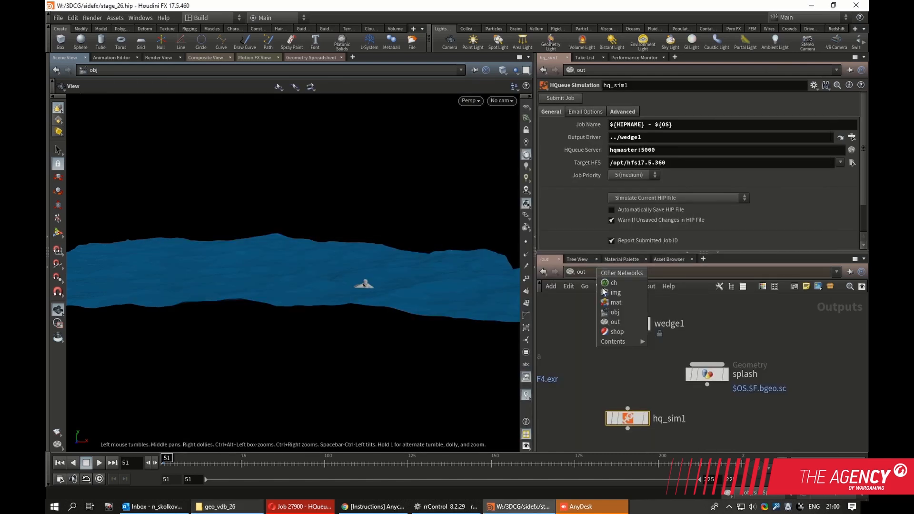
click(614, 312)
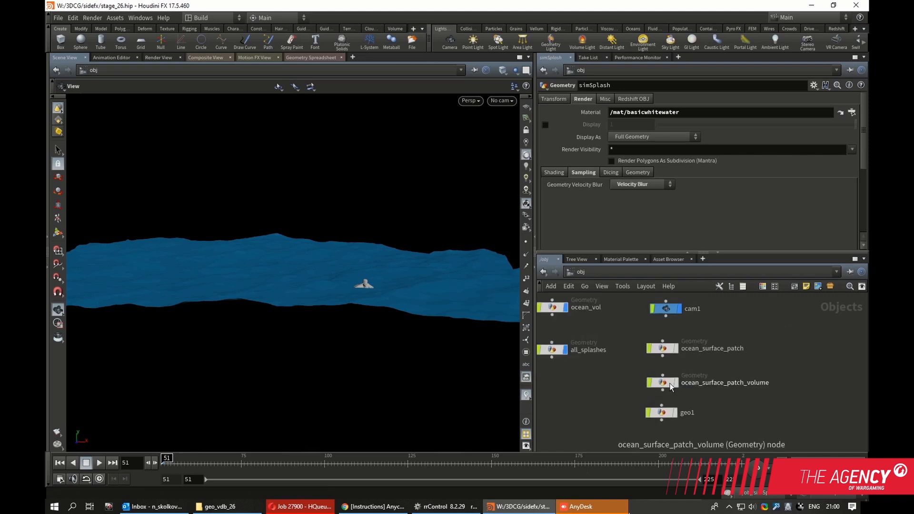
double_click(606, 353)
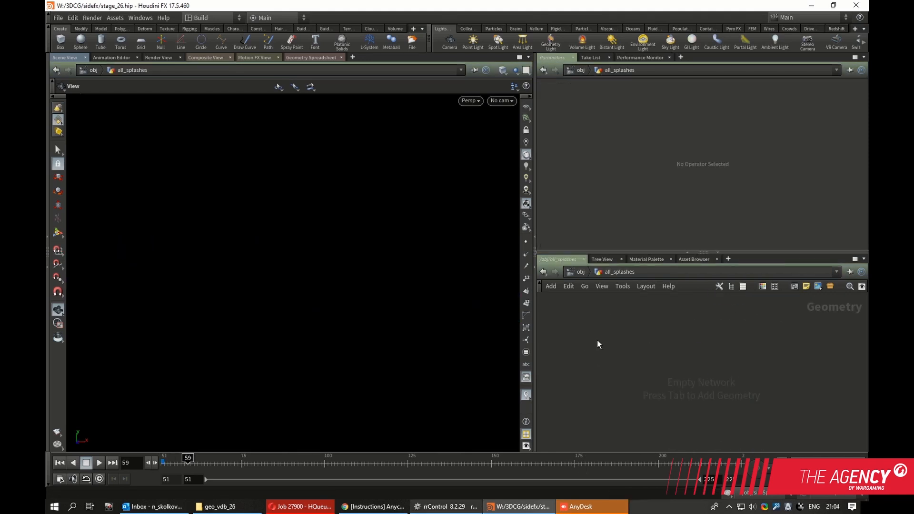
key(Tab)
text(mer)
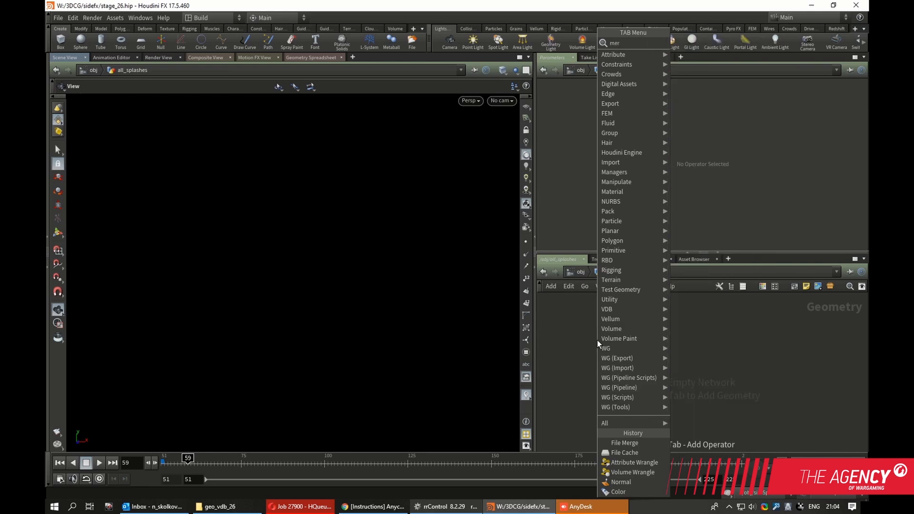
click(700, 51)
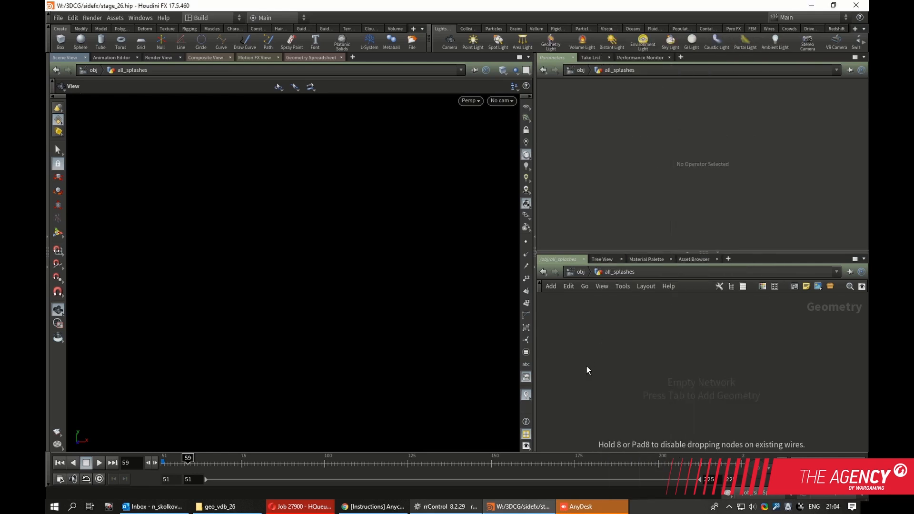
click(595, 351)
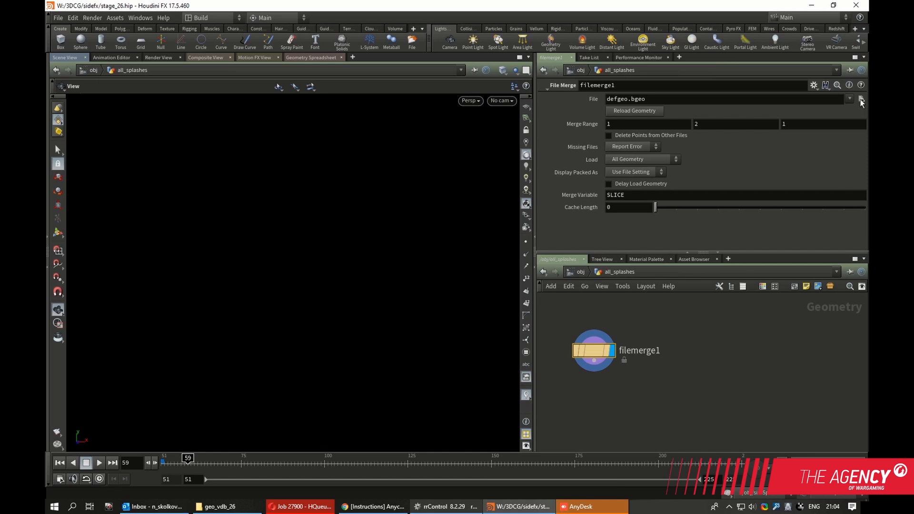
- Load the splash.$F.bgeo.sc sequence from $JOB/geo_vdb_26/8 as the File Merge node's source file
click(861, 99)
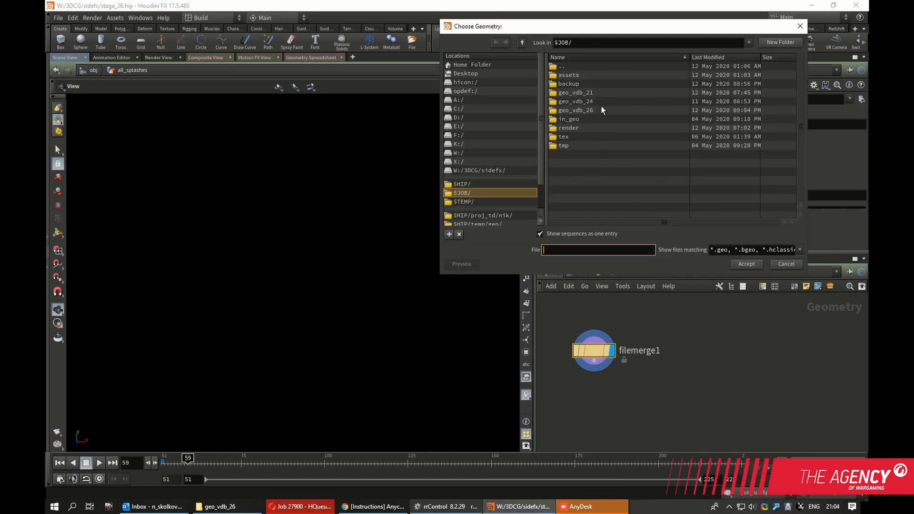
double_click(601, 101)
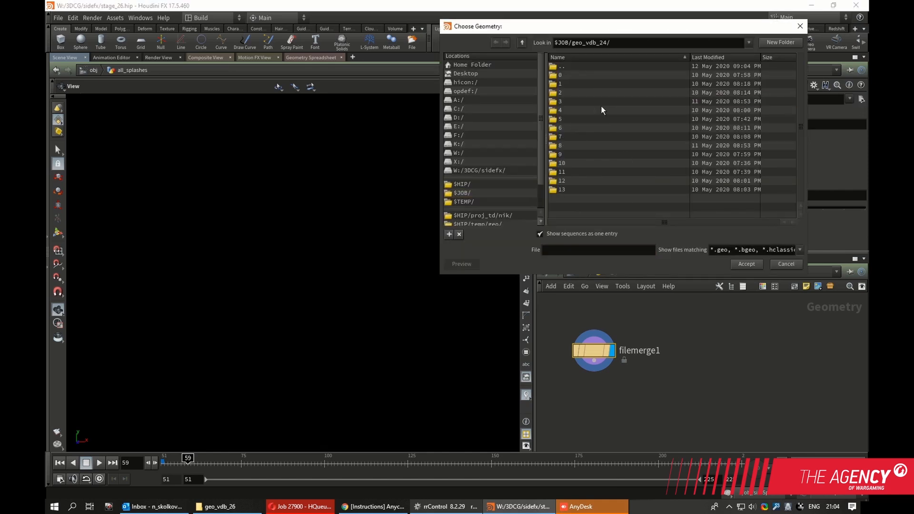
double_click(594, 68)
double_click(605, 110)
double_click(599, 146)
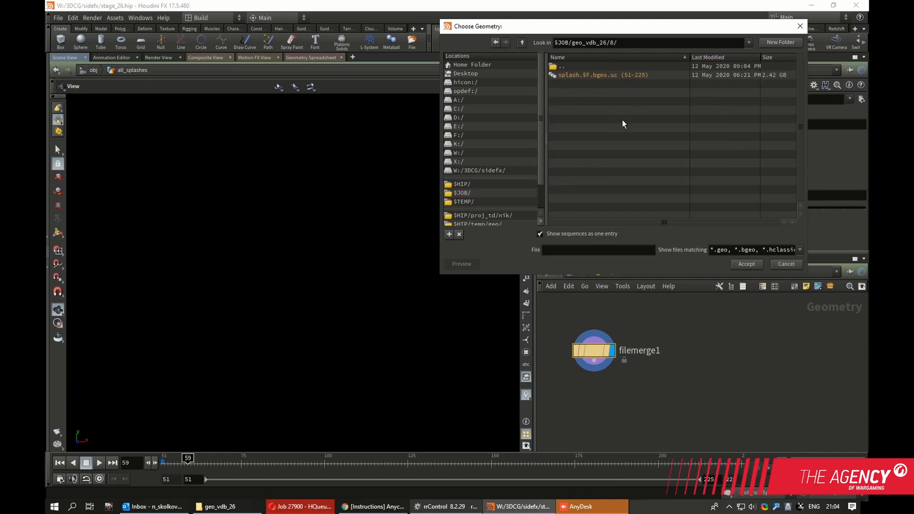
click(588, 76)
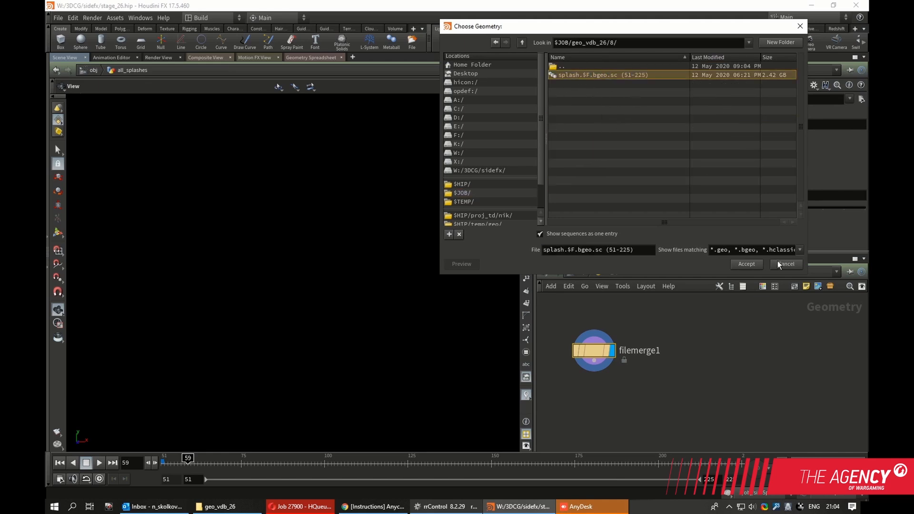
click(749, 265)
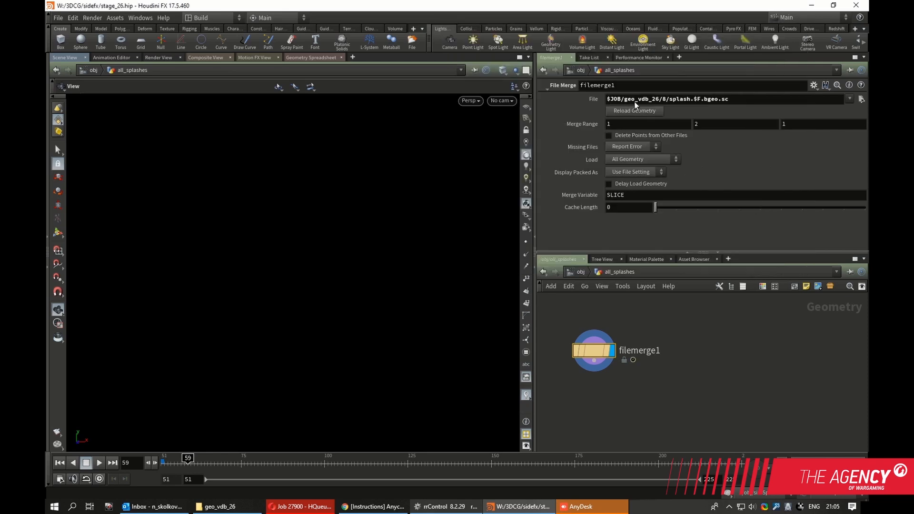
- Set the File Merge node's merge range to start at 0 and end at 13
middle_drag(662, 338, 684, 340)
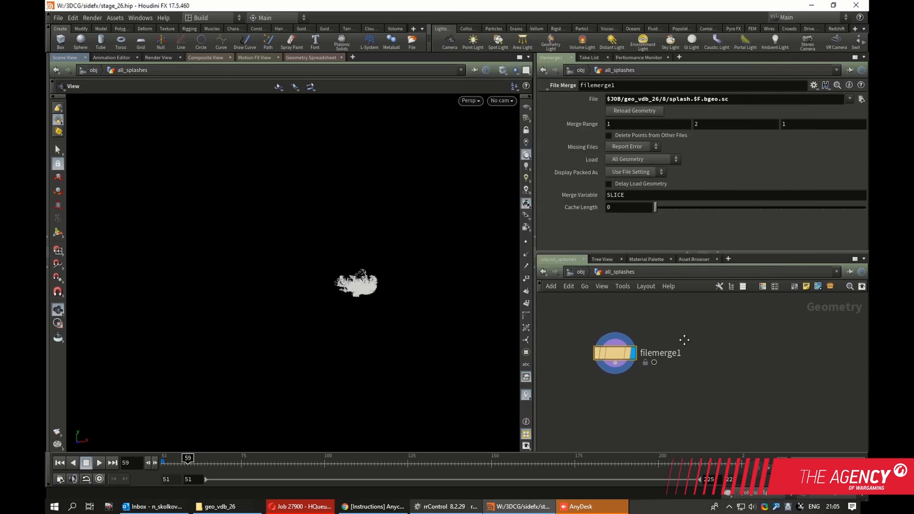
click(607, 124)
text(0)
click(714, 123)
double_click(709, 124)
text(13)
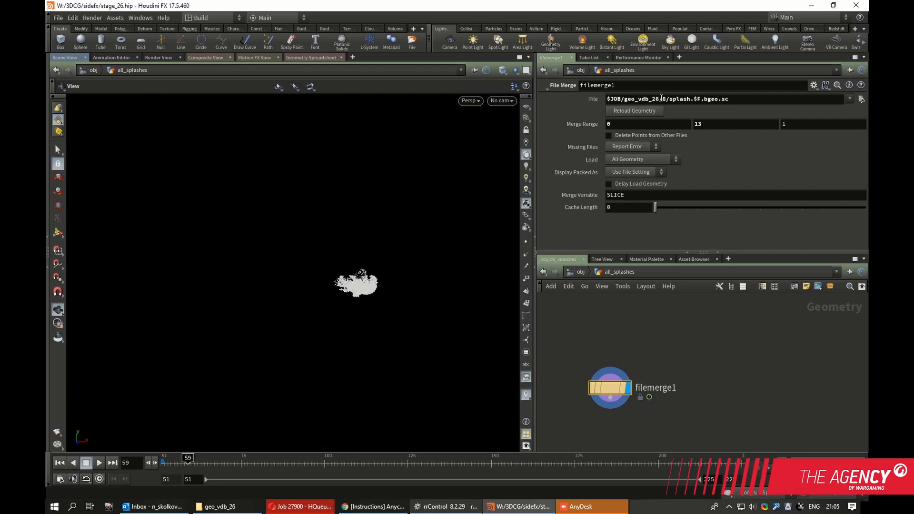
- Replace the folder number 8 in the File Merge path with the $SLICE variable to merge the splash caches from all folders
double_click(663, 99)
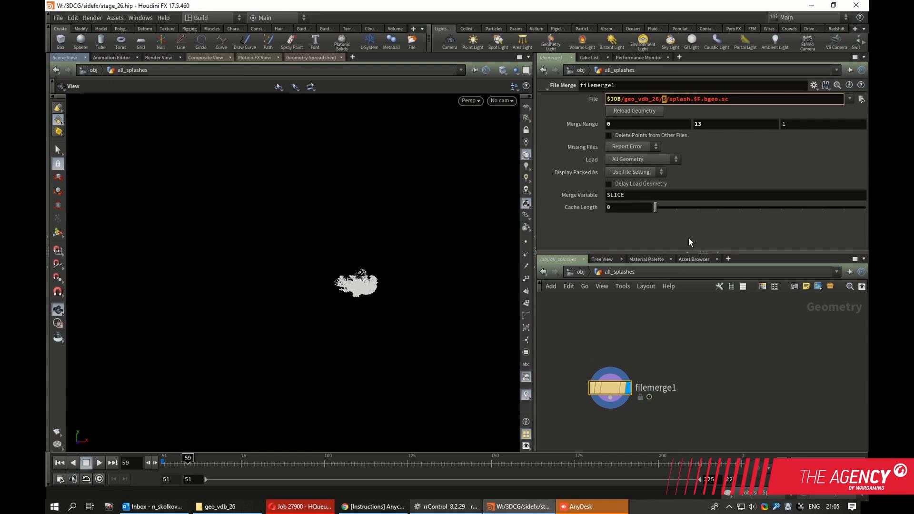
text($SLICE)
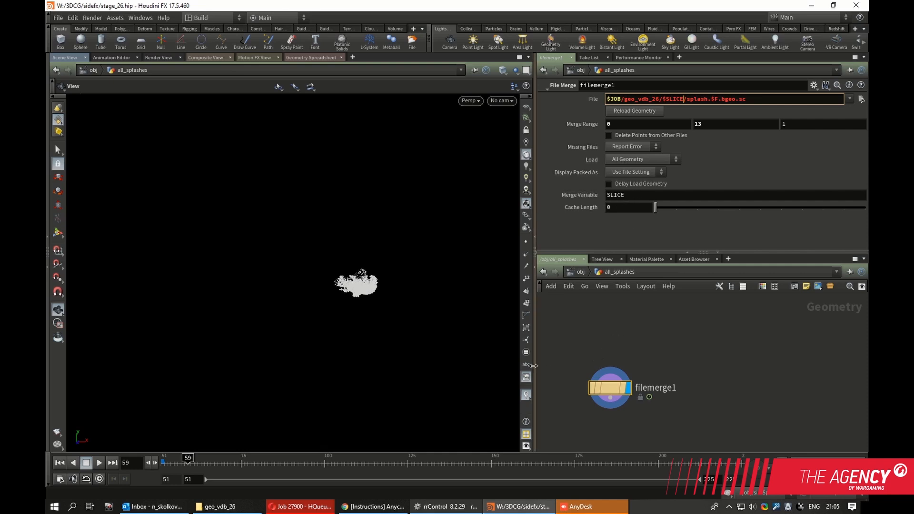
key(Return)
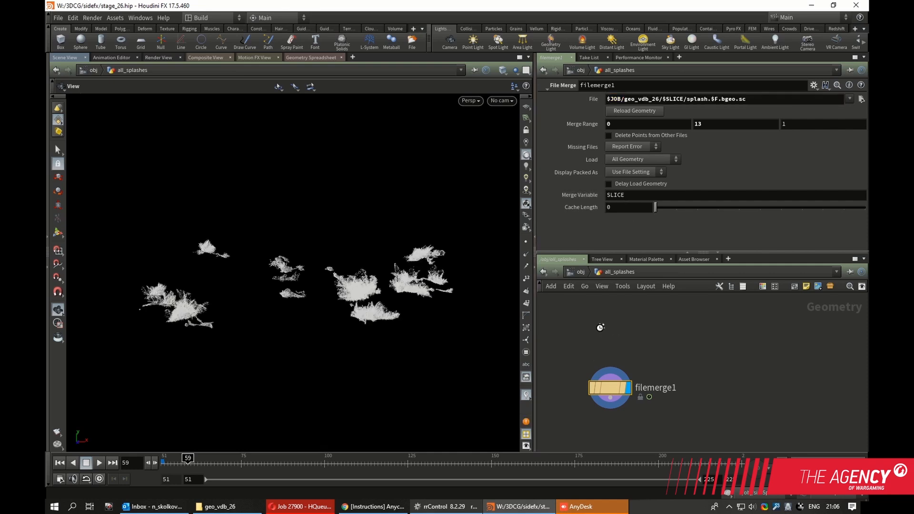
middle_drag(590, 345, 602, 332)
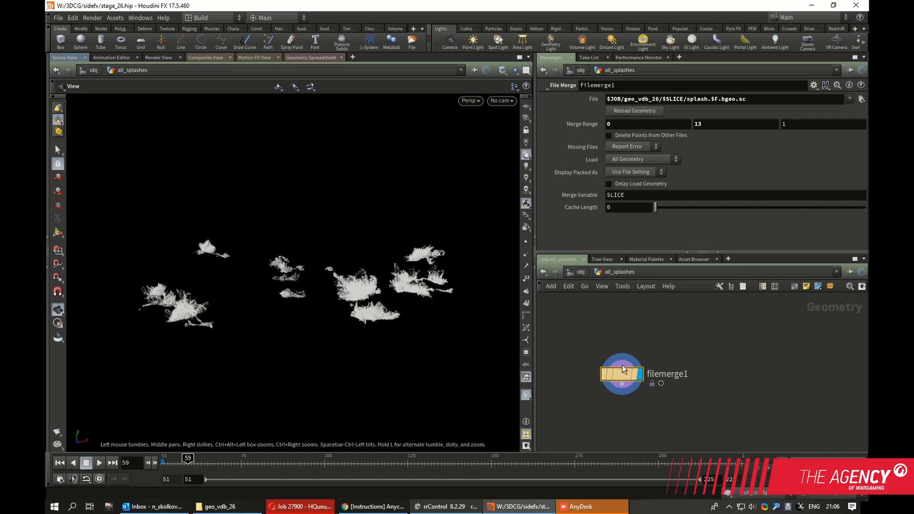